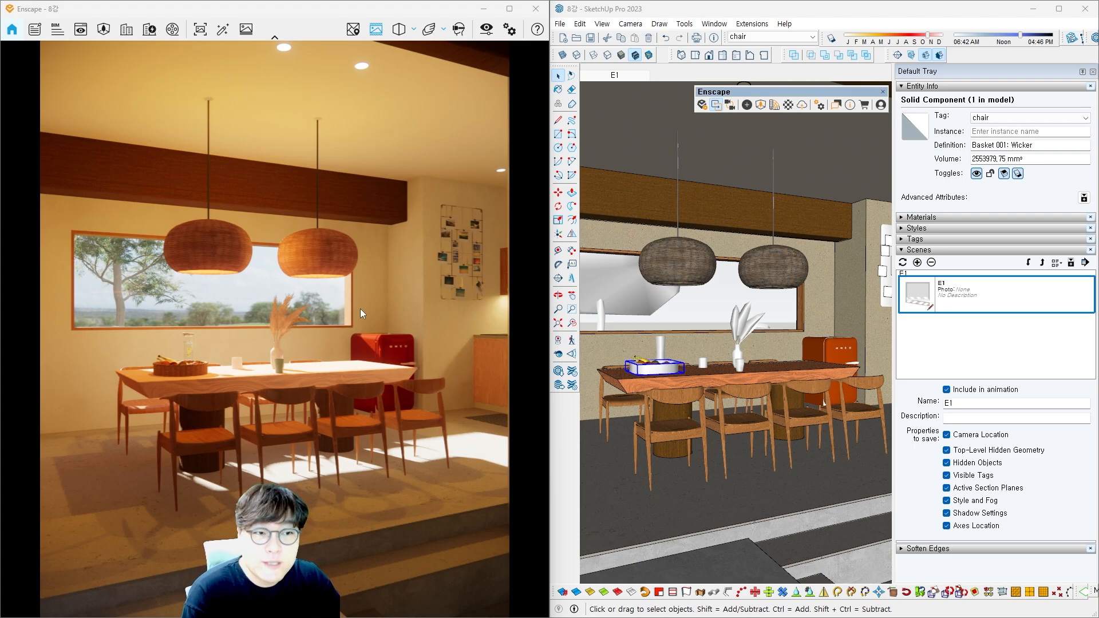
{"action": "left_click", "coordinate": [487, 28]}
{"action": "left_click", "coordinate": [487, 28]}
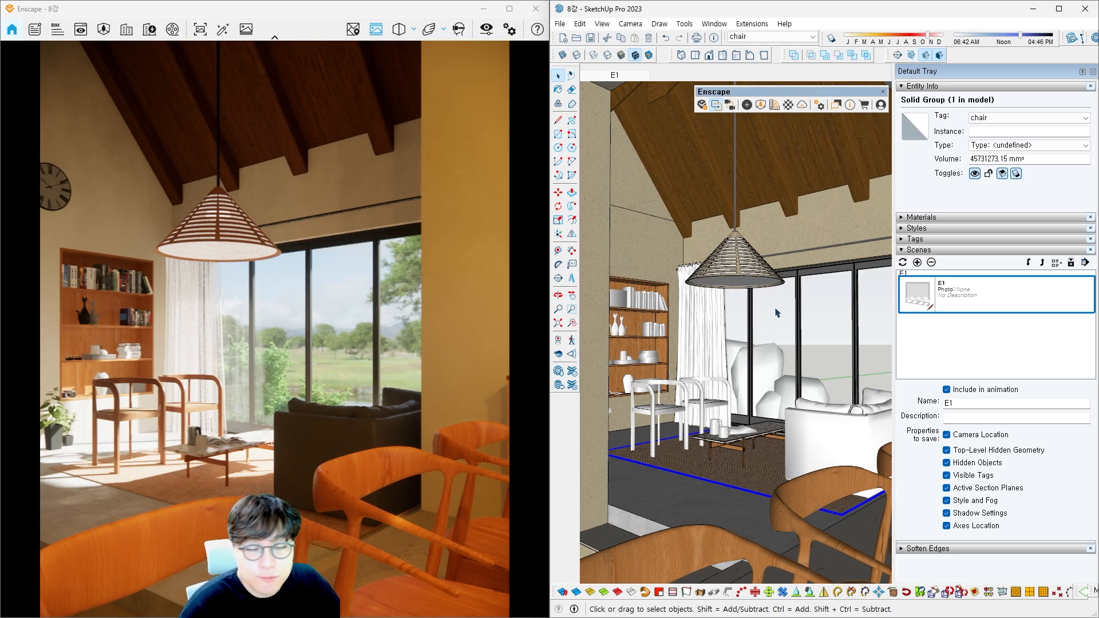
Step: Synchronize the Enscape view with the SketchUp camera and frame the living area with the pendant lamp, armchairs, bookshelf and sofa
{"action": "middle_click_drag", "start_coordinate": [776, 308], "coordinate": [758, 255]}
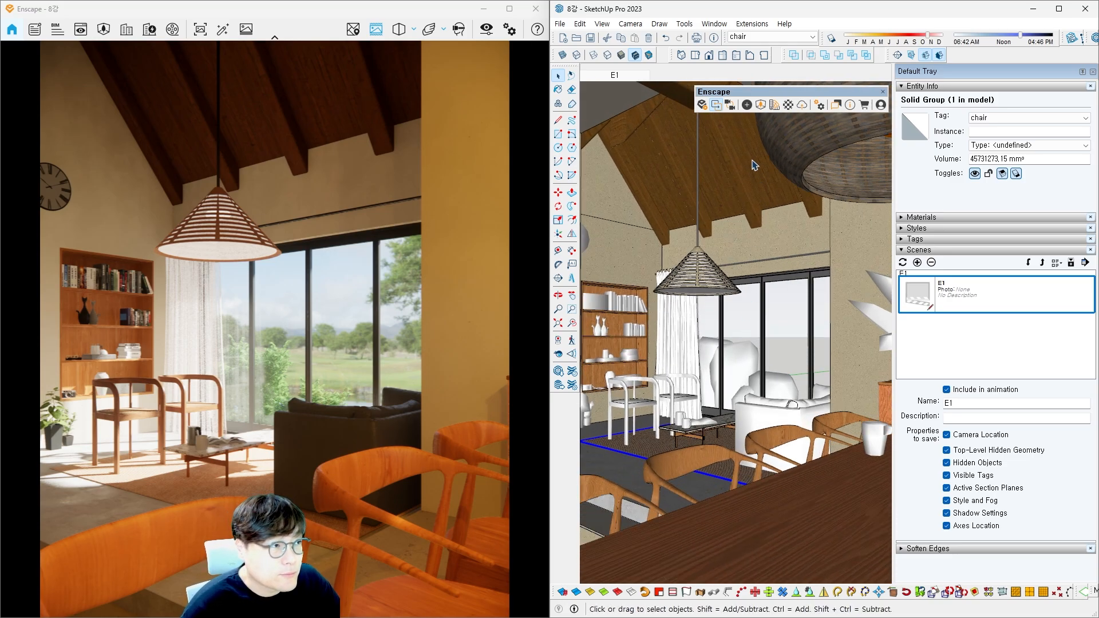
{"action": "left_click", "coordinate": [730, 107]}
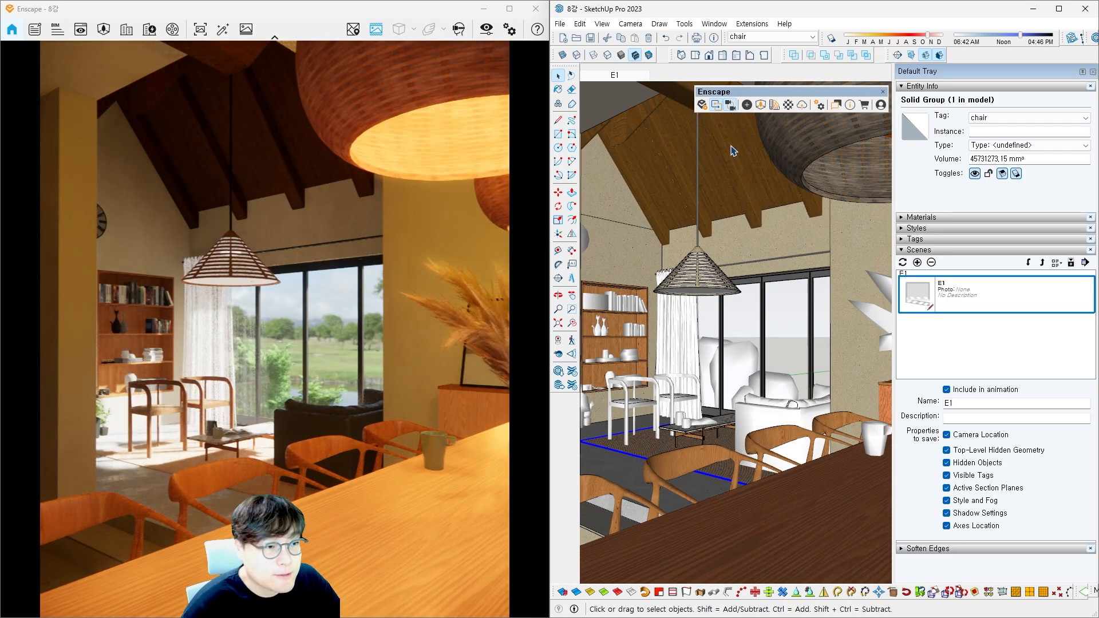
{"action": "scroll", "coordinate": [746, 305], "scroll_direction": "down", "scroll_amount": 3}
{"action": "middle_click_drag", "start_coordinate": [746, 305], "coordinate": [740, 315]}
{"action": "scroll", "coordinate": [742, 321], "scroll_direction": "up", "scroll_amount": 5}
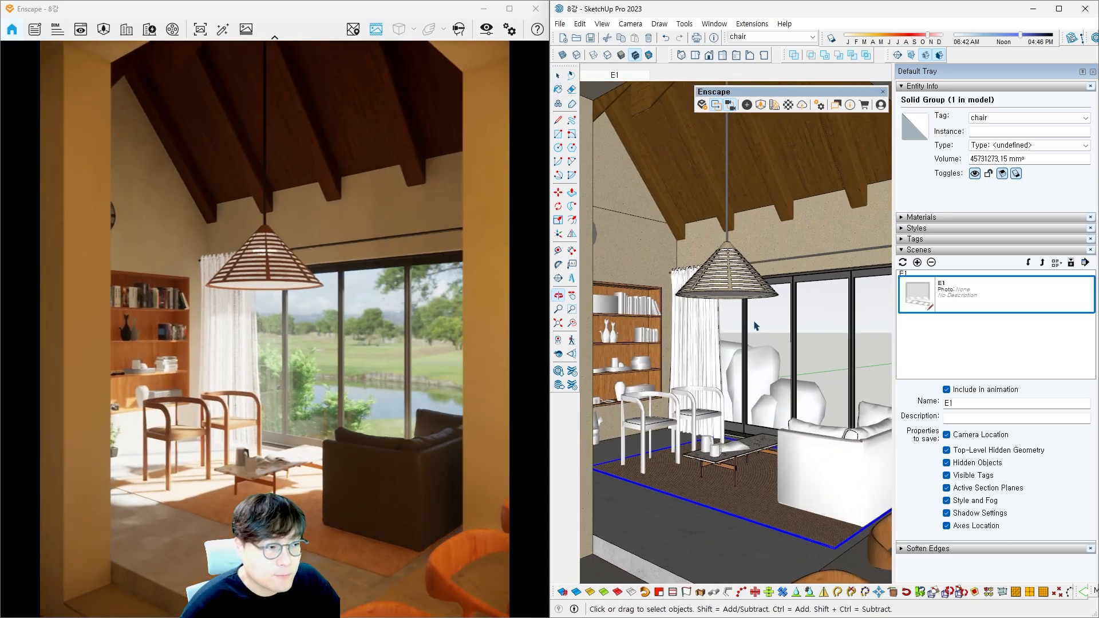
{"action": "mouse_move", "coordinate": [746, 325]}
{"action": "middle_mouse_down"}
{"action": "mouse_move", "coordinate": [744, 304]}
{"action": "mouse_move", "coordinate": [744, 325]}
{"action": "middle_mouse_up"}
{"action": "scroll", "coordinate": [742, 322], "scroll_direction": "up", "scroll_amount": 3}
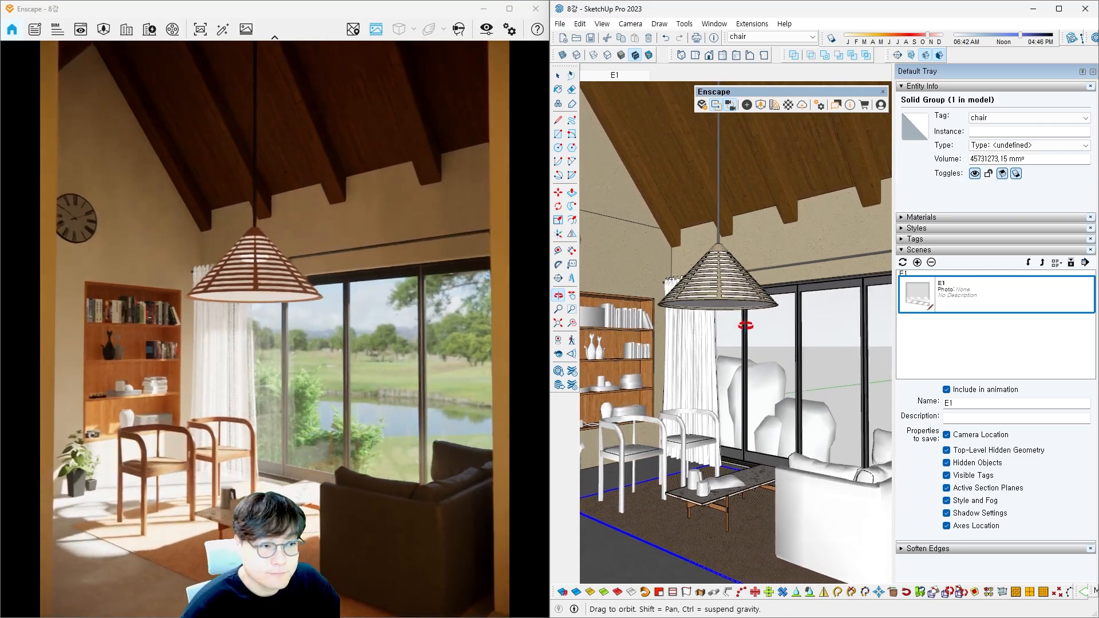
{"action": "key", "text": "space"}
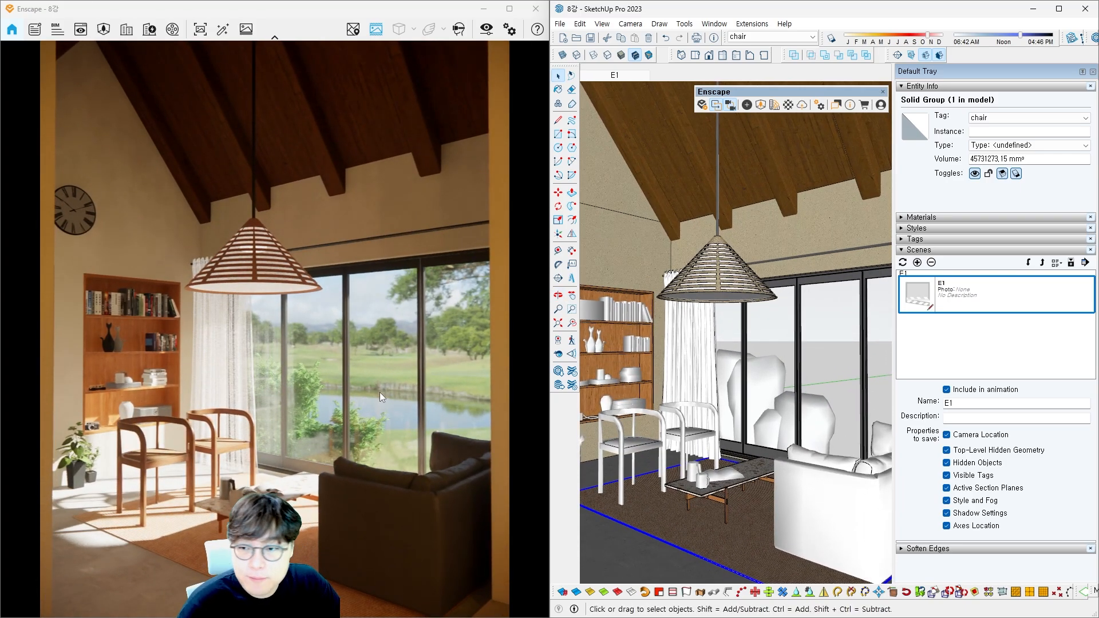
Step: Move the render's time of day slightly forward to shift the sunlight across the living area
{"action": "left_click", "coordinate": [380, 392]}
{"action": "key", "text": "i"}
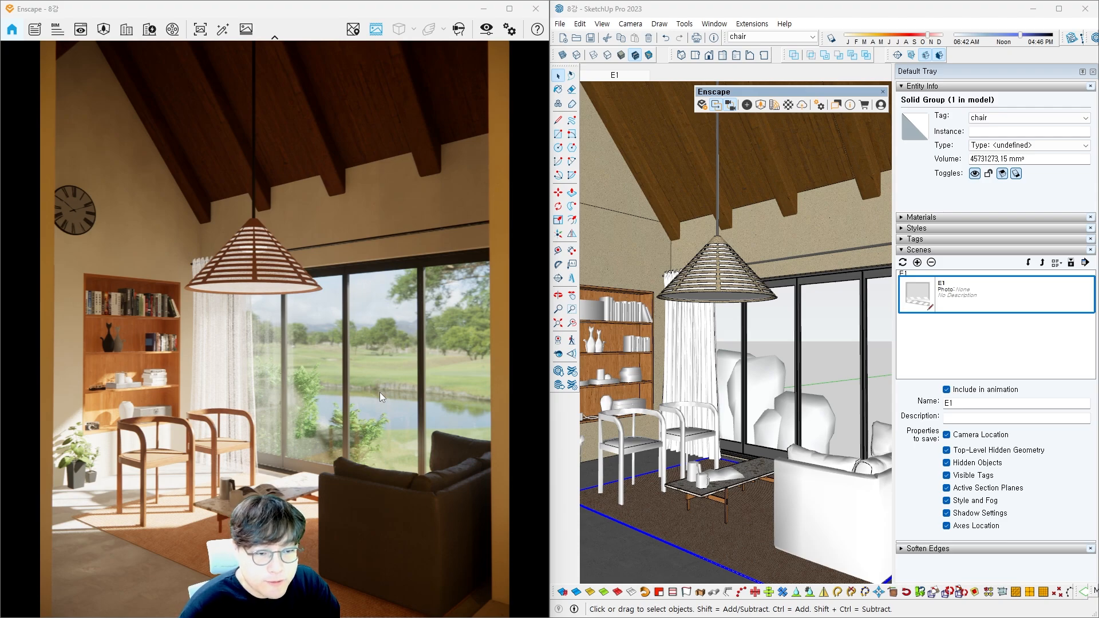
{"action": "key", "text": "i"}
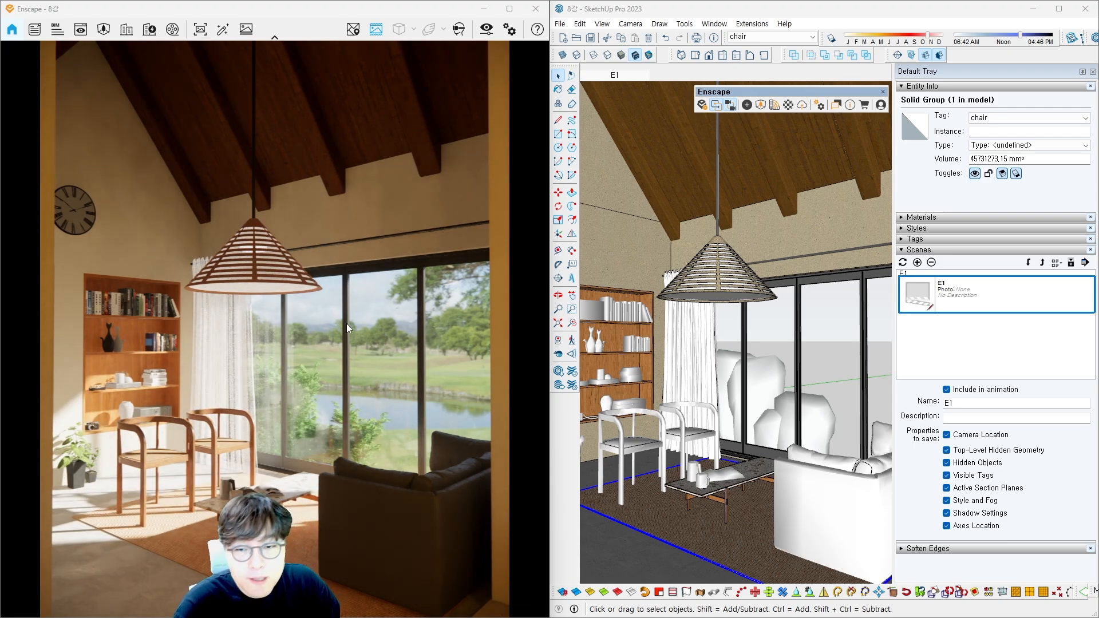
Step: Duplicate the Setting2 visual preset under the name Setting1
{"action": "left_click", "coordinate": [486, 30]}
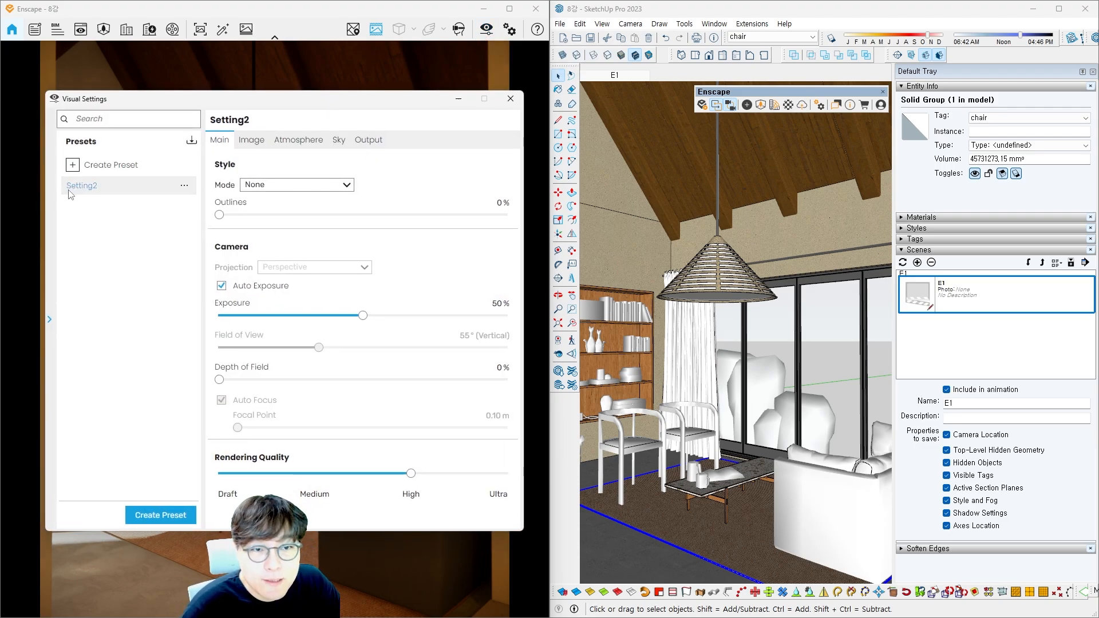
{"action": "left_click", "coordinate": [184, 189]}
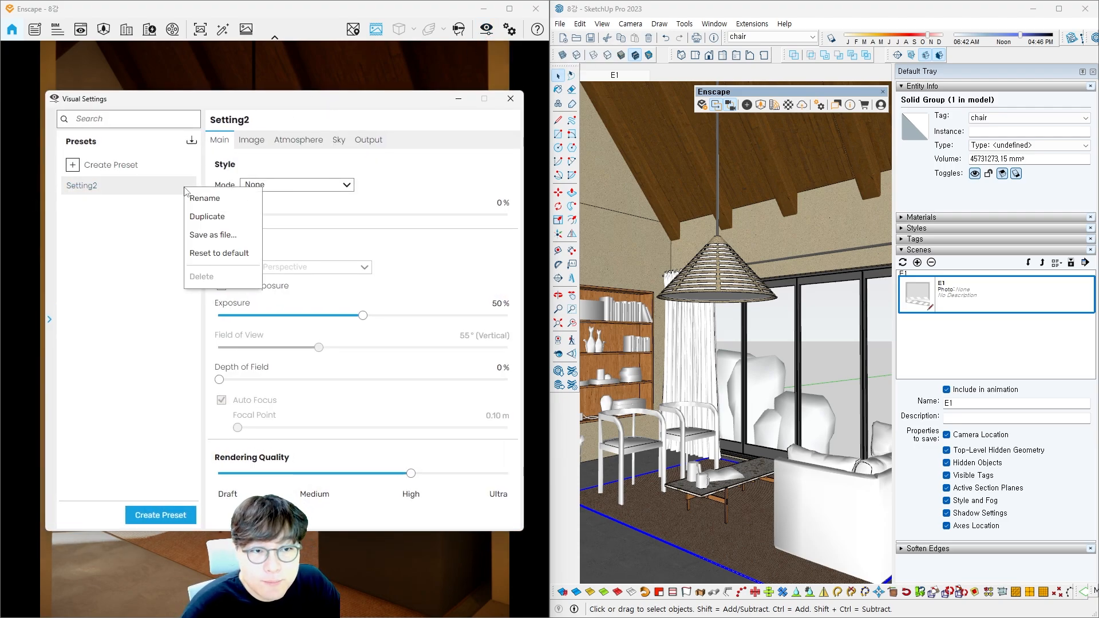
{"action": "left_click", "coordinate": [207, 217]}
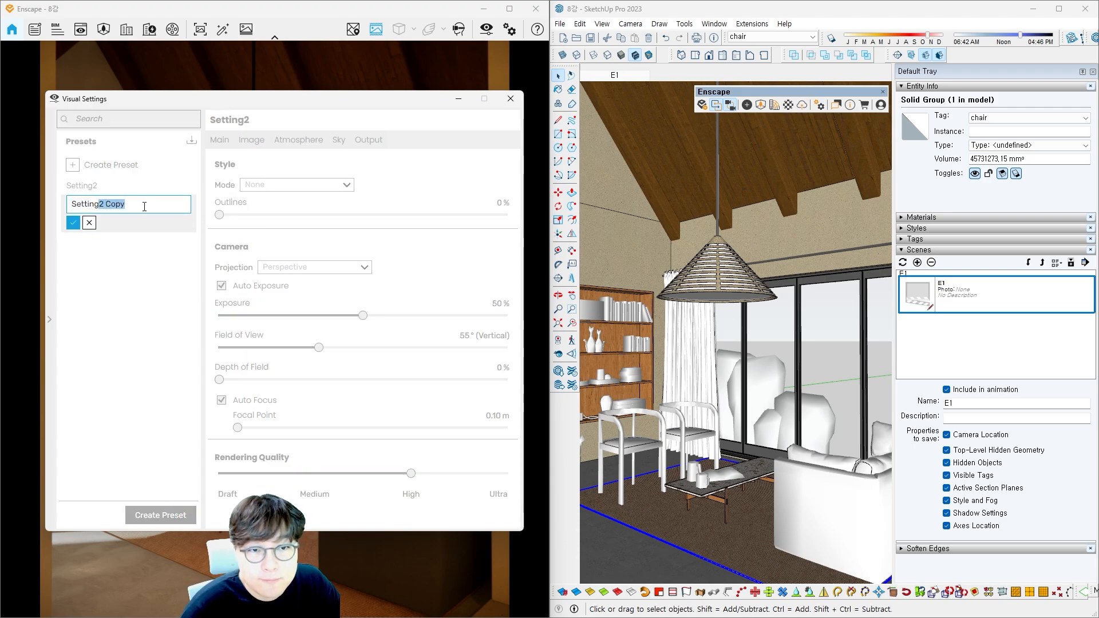
{"action": "left_click", "coordinate": [73, 223]}
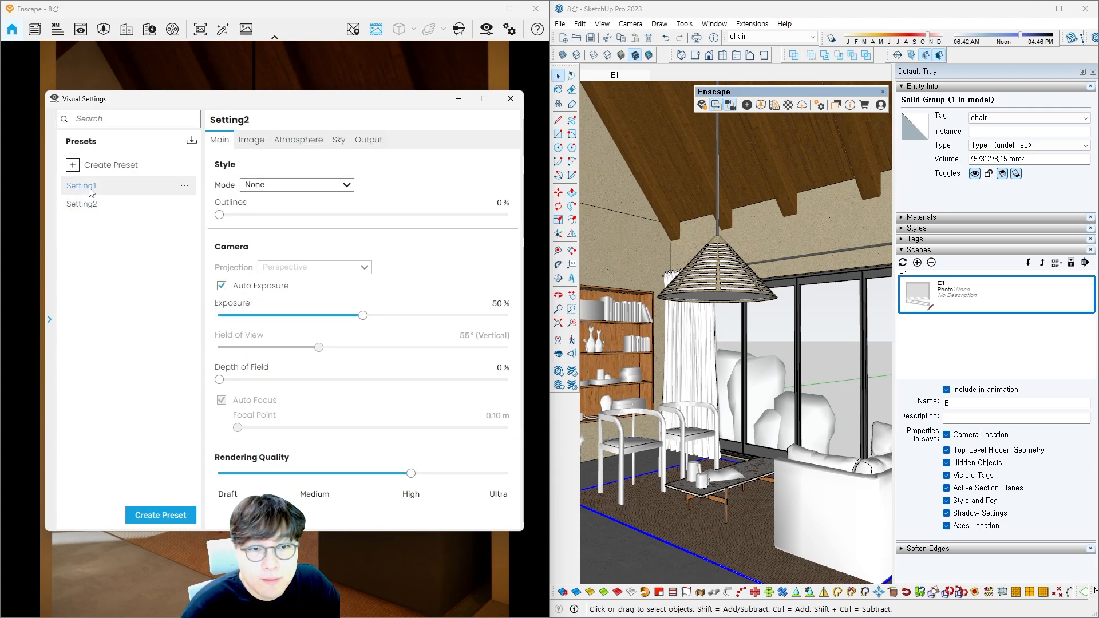
Step: Make Setting1 the active preset and review its output, sky, atmosphere, image and main settings
{"action": "left_click", "coordinate": [360, 143]}
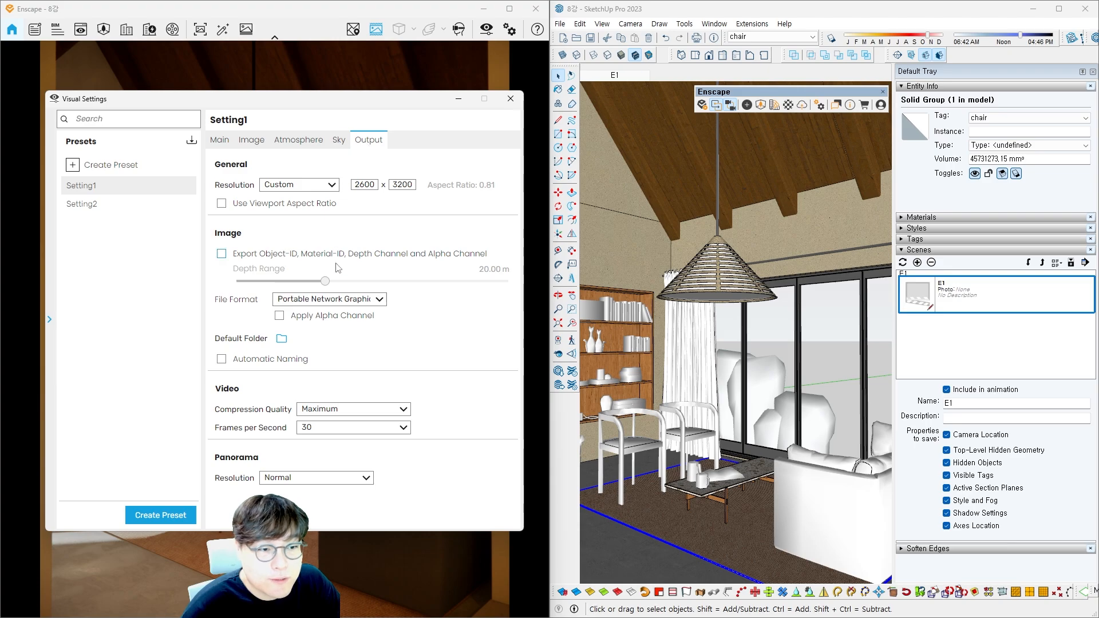
{"action": "left_click", "coordinate": [337, 141]}
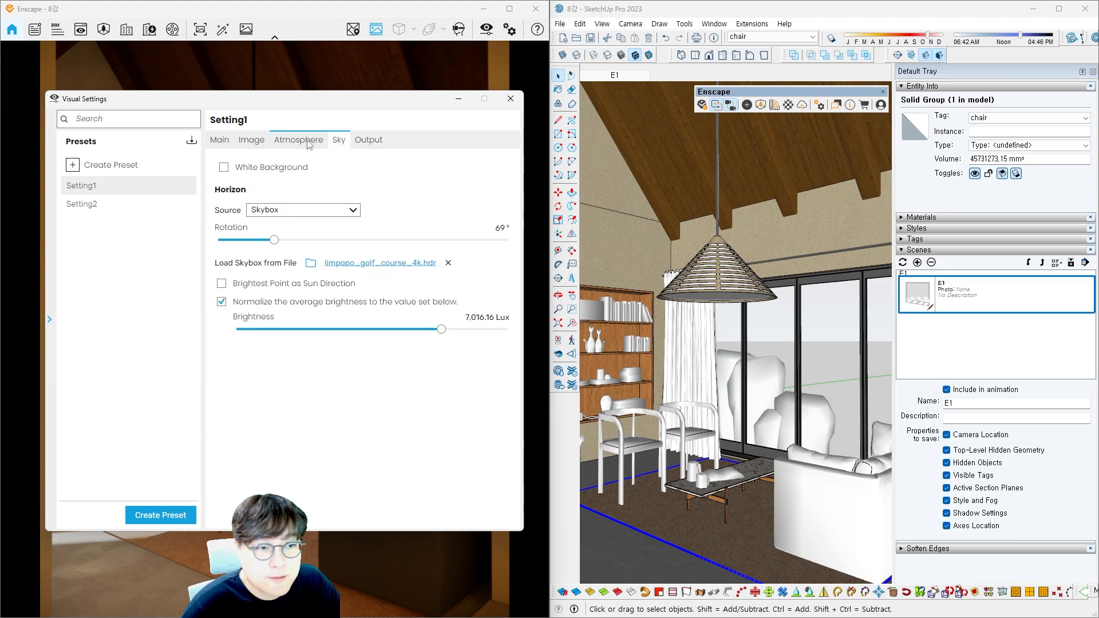
{"action": "left_click", "coordinate": [308, 142]}
{"action": "left_click", "coordinate": [250, 142]}
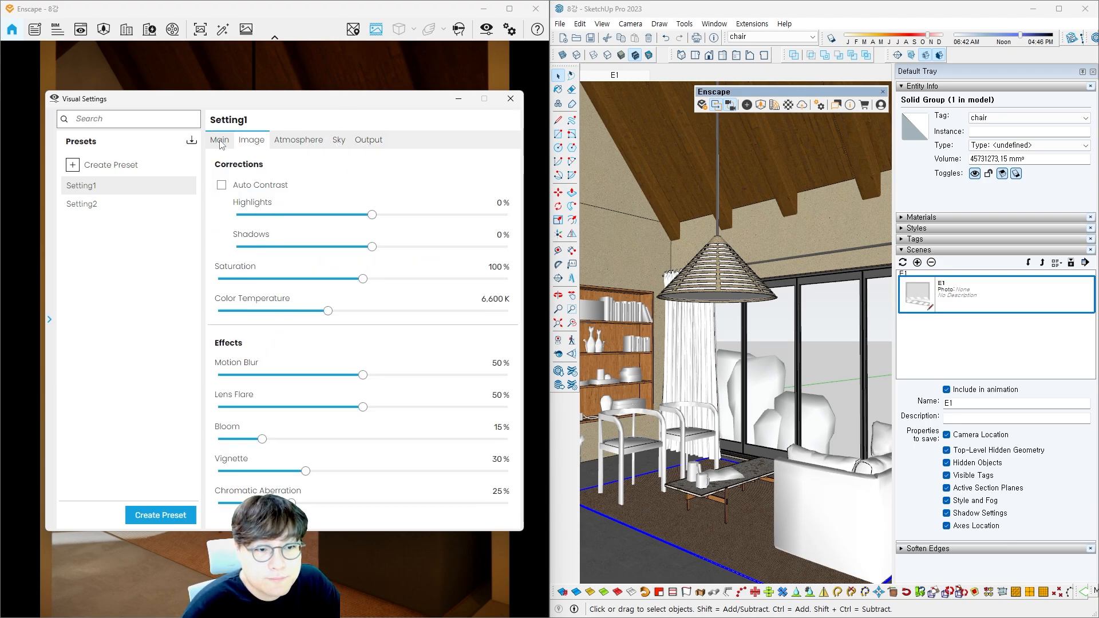
{"action": "left_click", "coordinate": [220, 142]}
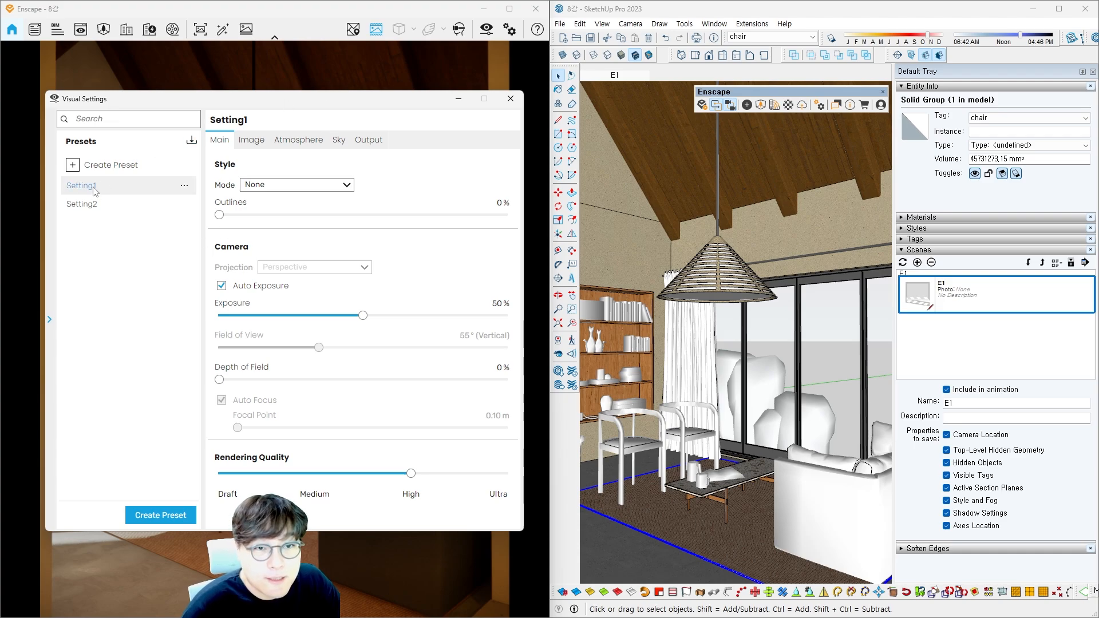
{"action": "left_click", "coordinate": [510, 98]}
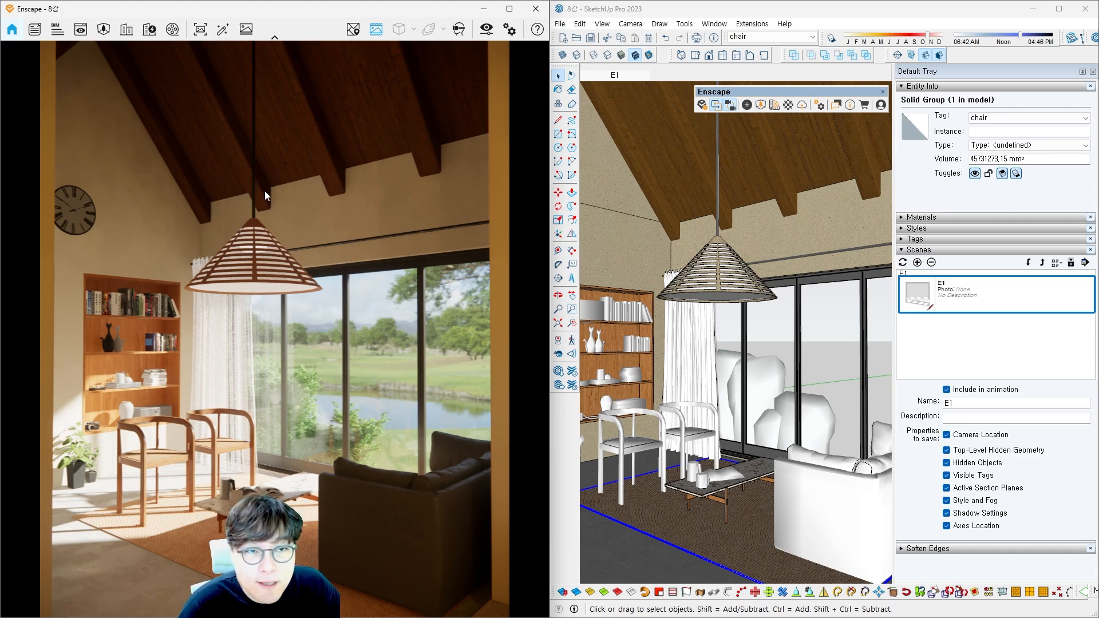
Step: Bring up Enscape's view management, fine-tune the living room camera in SketchUp and stop synchronizing the views
{"action": "left_click", "coordinate": [84, 30]}
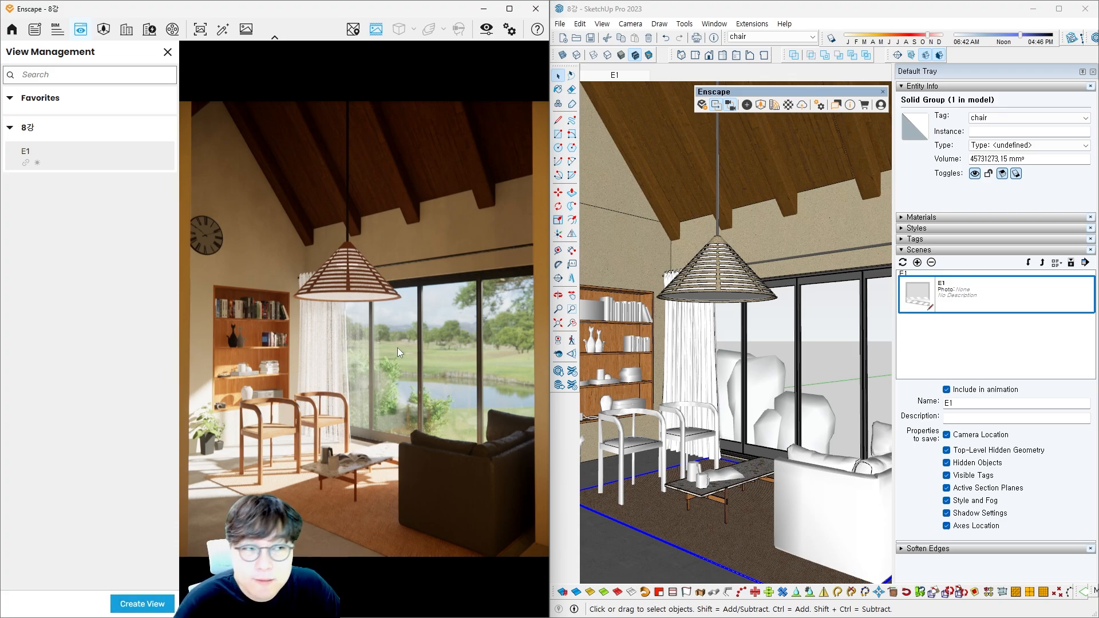
{"action": "middle_click_drag", "start_coordinate": [750, 335], "coordinate": [751, 349]}
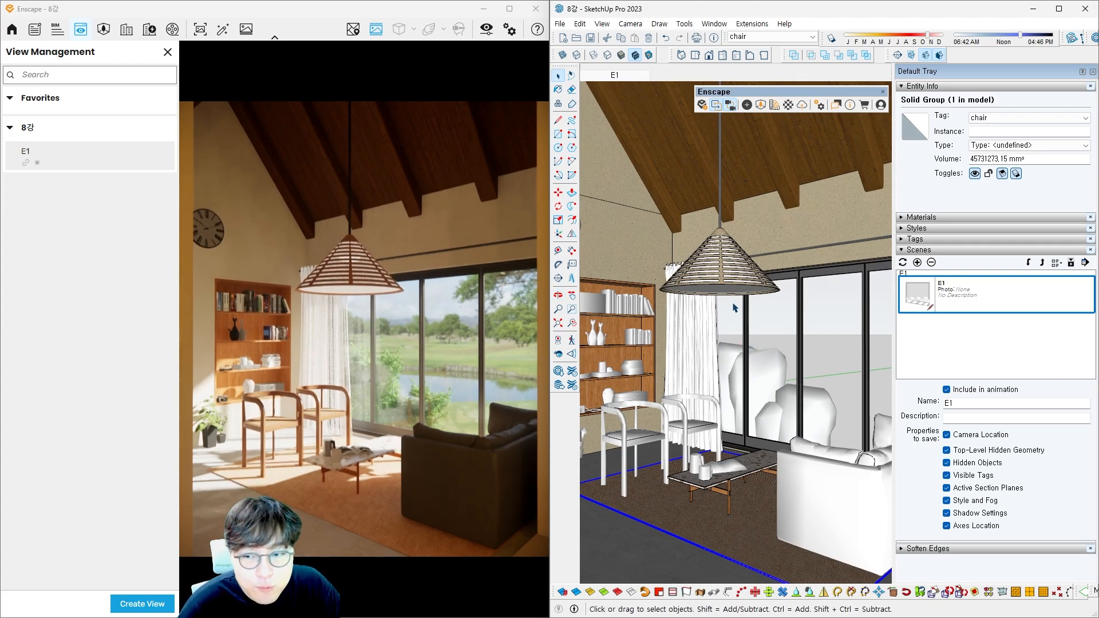
{"action": "left_click", "coordinate": [730, 105]}
Step: Compose the living room view directly in Enscape with the door, bookshelf, lamp and sofa in frame, using Two-Point projection
{"action": "left_click", "coordinate": [413, 391]}
{"action": "scroll", "coordinate": [413, 392], "scroll_direction": "up", "scroll_amount": 1}
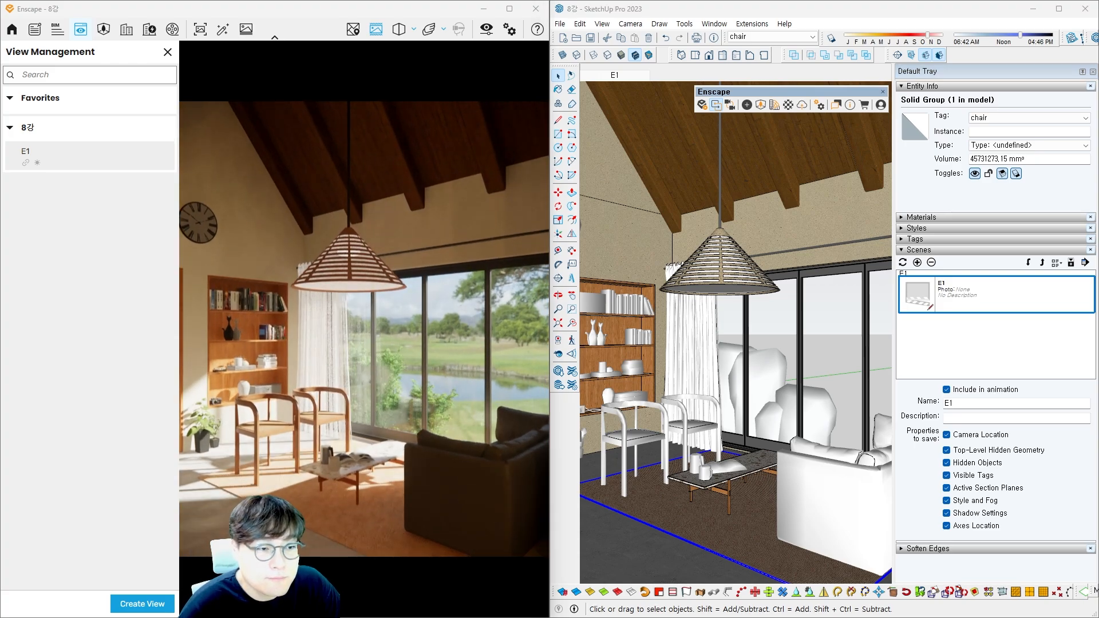
{"action": "right_click_drag", "start_coordinate": [413, 391], "coordinate": [402, 392]}
{"action": "key", "text": "d"}
{"action": "mouse_move", "coordinate": [402, 391]}
{"action": "left_mouse_down"}
{"action": "mouse_move", "coordinate": [388, 421]}
{"action": "mouse_move", "coordinate": [417, 395]}
{"action": "mouse_move", "coordinate": [427, 403]}
{"action": "left_mouse_up"}
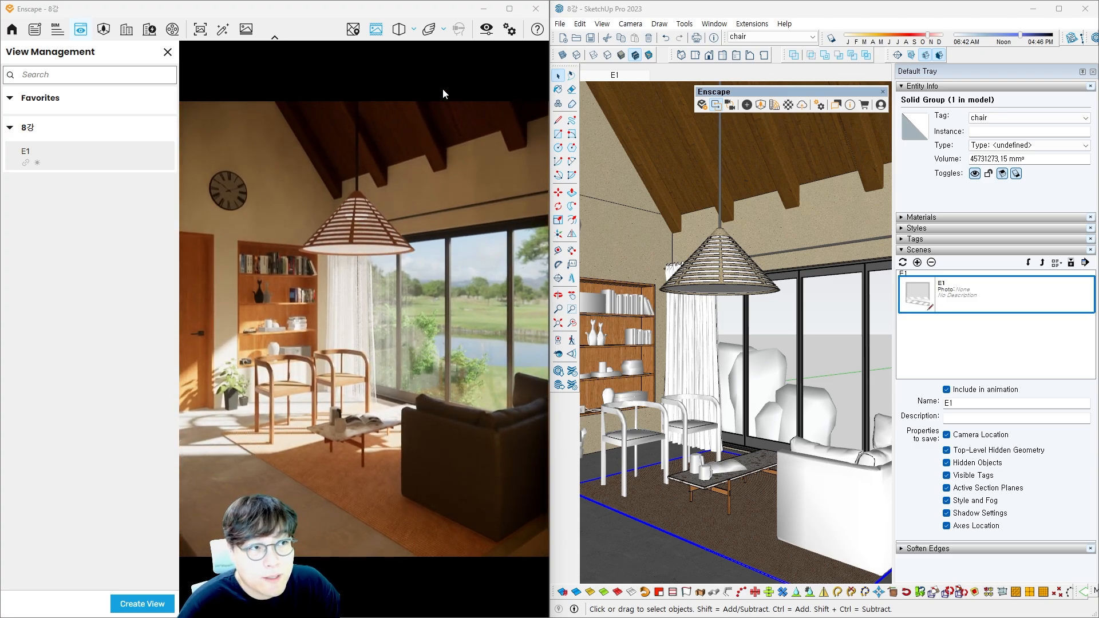
{"action": "left_click", "coordinate": [405, 29]}
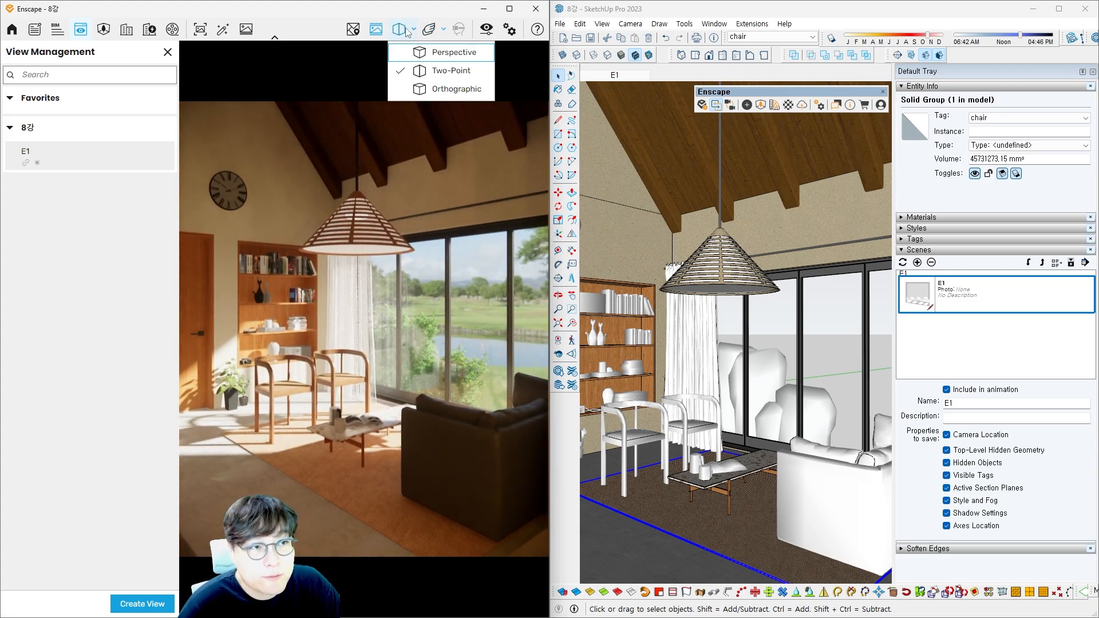
{"action": "left_click", "coordinate": [437, 69]}
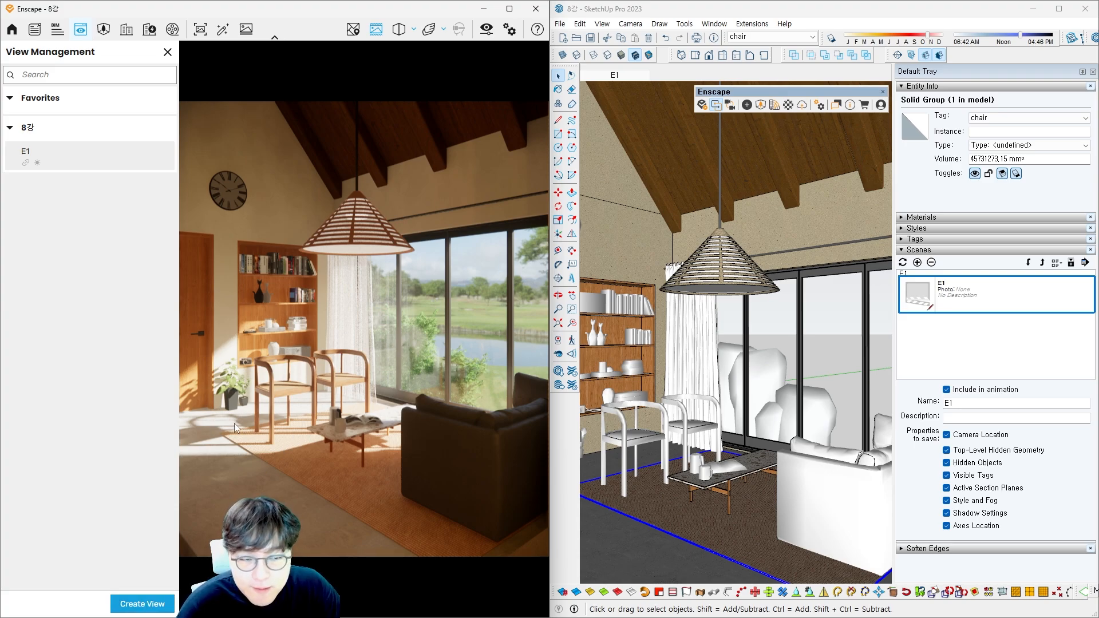
Step: Create a view named S1 linked to the Setting1 preset with the Enscape sun position saved
{"action": "left_click", "coordinate": [143, 604]}
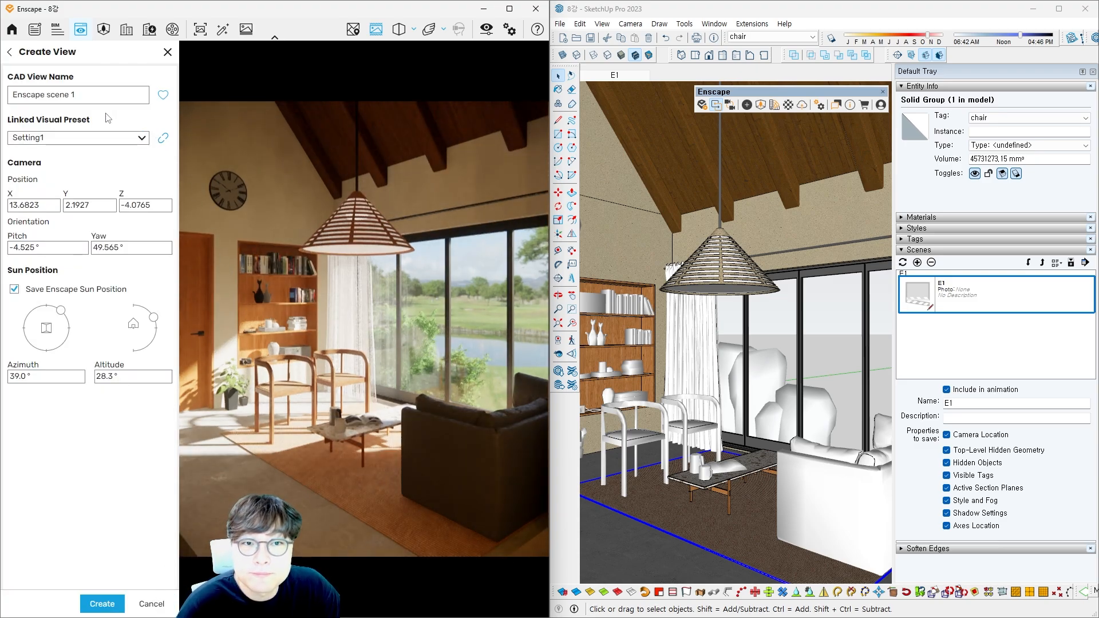
{"action": "left_click_drag", "start_coordinate": [93, 95], "coordinate": [9, 95]}
{"action": "type", "text": "S1"}
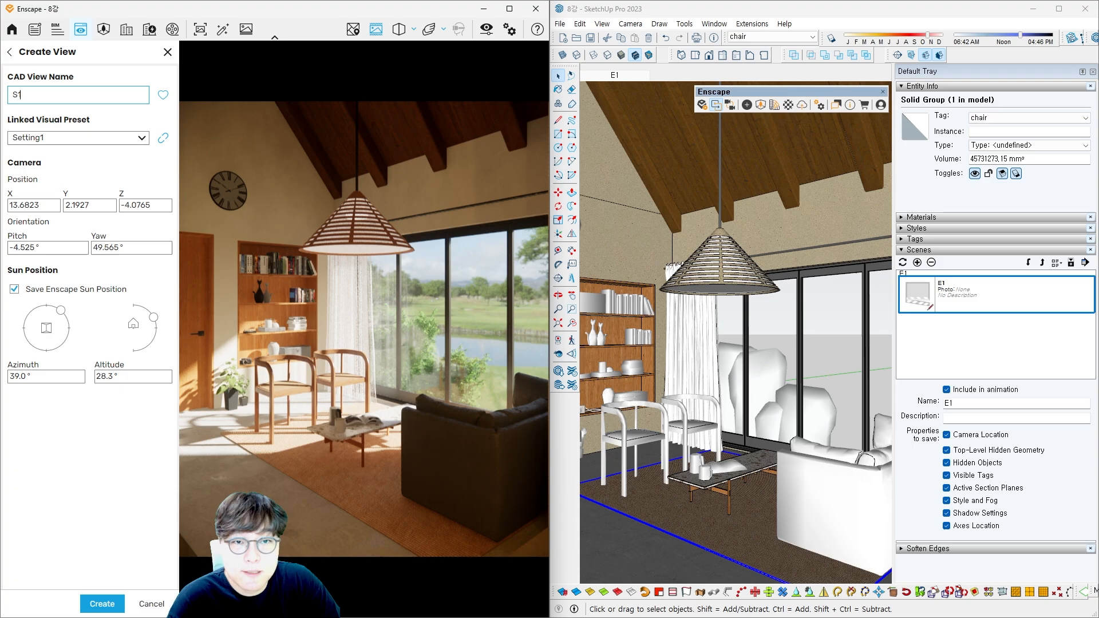
{"action": "left_click", "coordinate": [81, 136]}
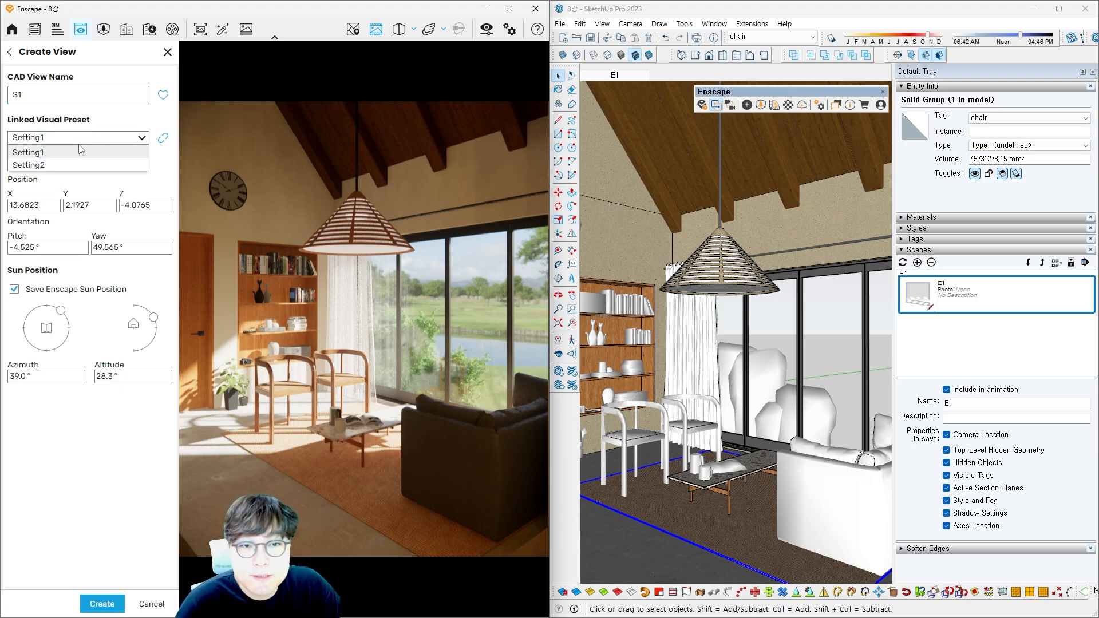
{"action": "left_click", "coordinate": [49, 155]}
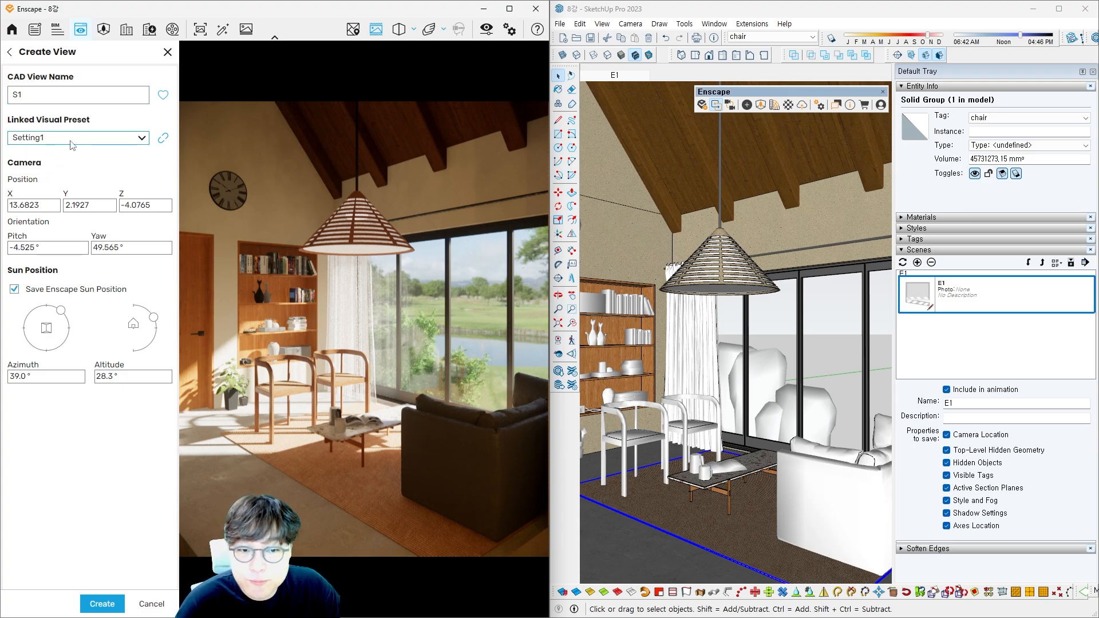
{"action": "left_click", "coordinate": [102, 603]}
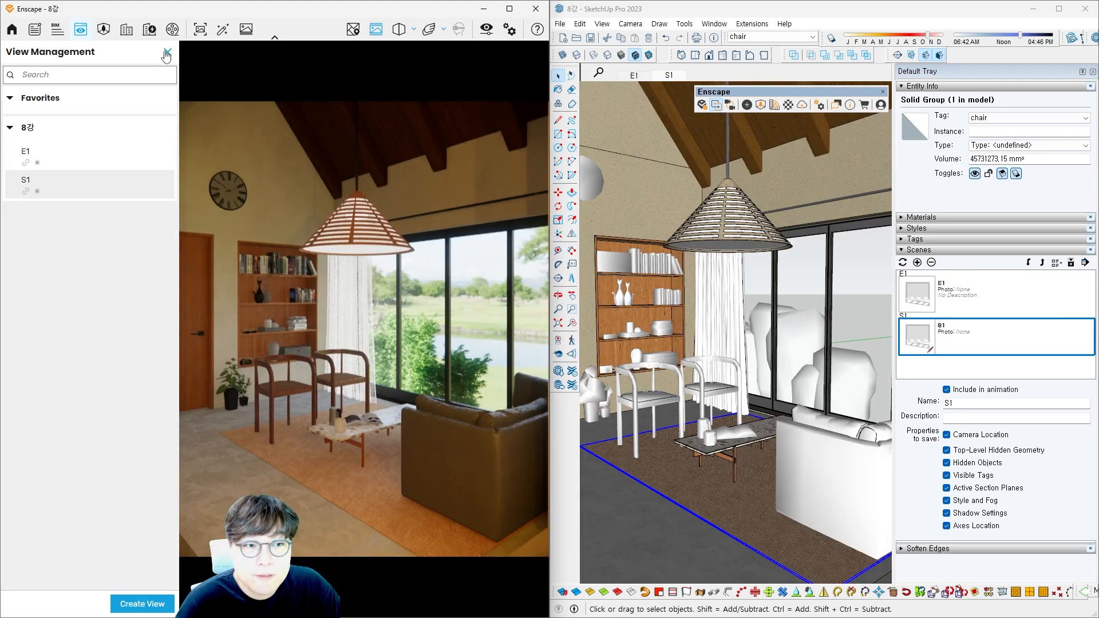
{"action": "left_click", "coordinate": [166, 53]}
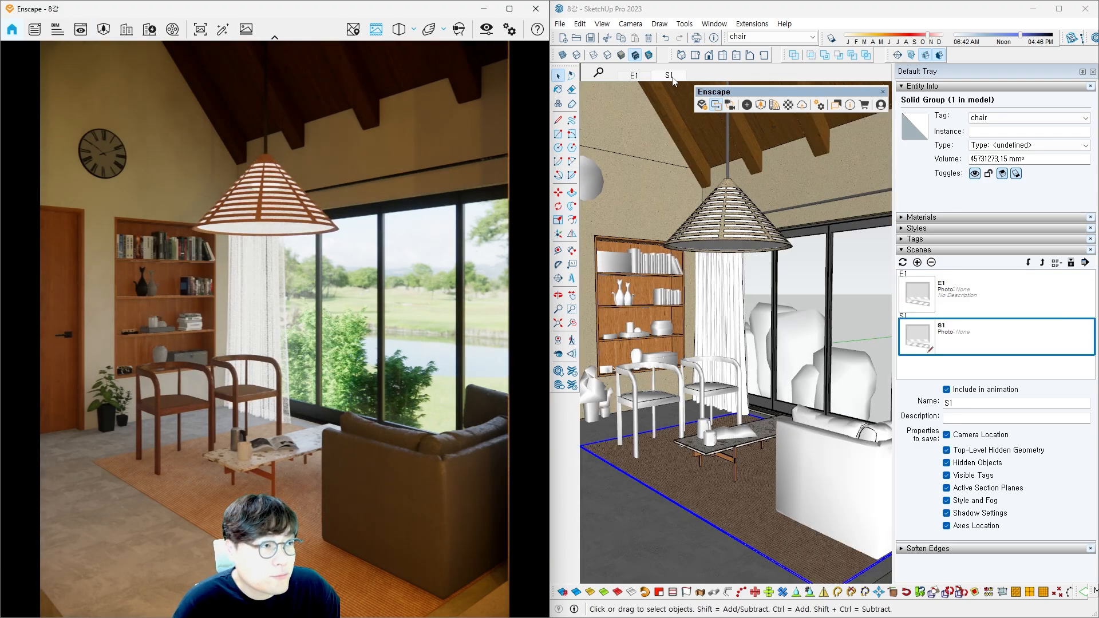
Step: Recall the E1 scene and check the list of saved Enscape views
{"action": "left_click", "coordinate": [635, 75]}
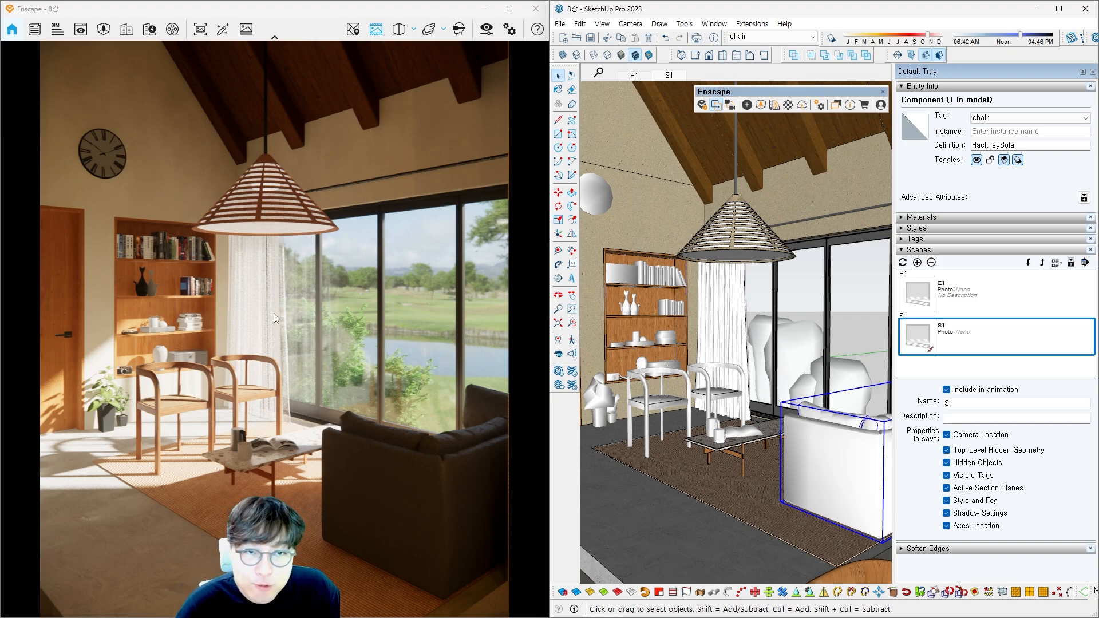
{"action": "left_click", "coordinate": [81, 29]}
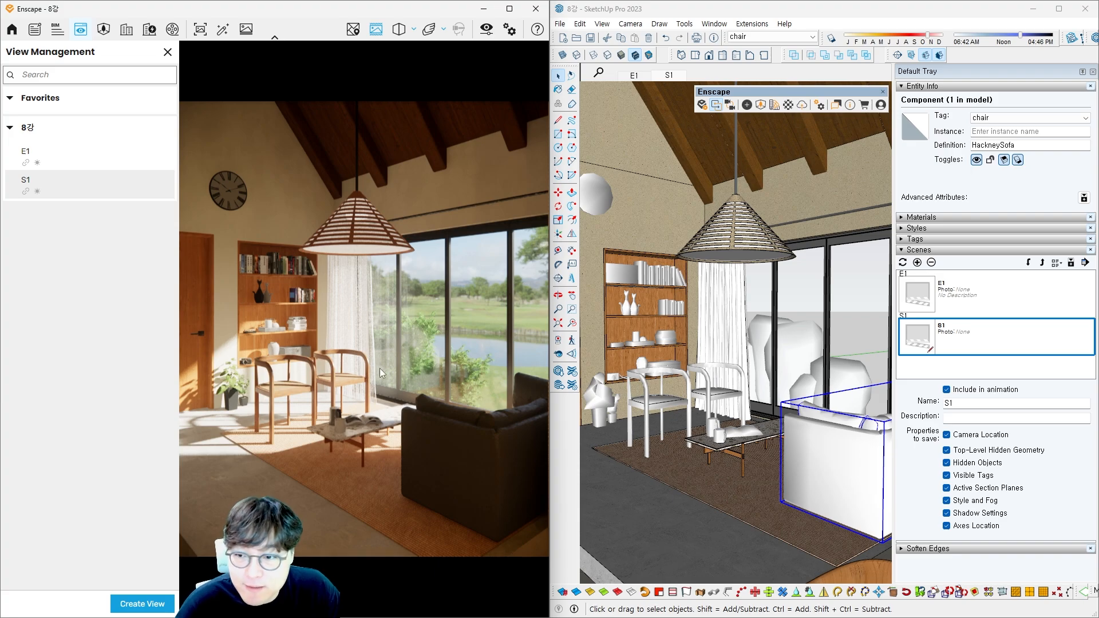
{"action": "left_click", "coordinate": [171, 54]}
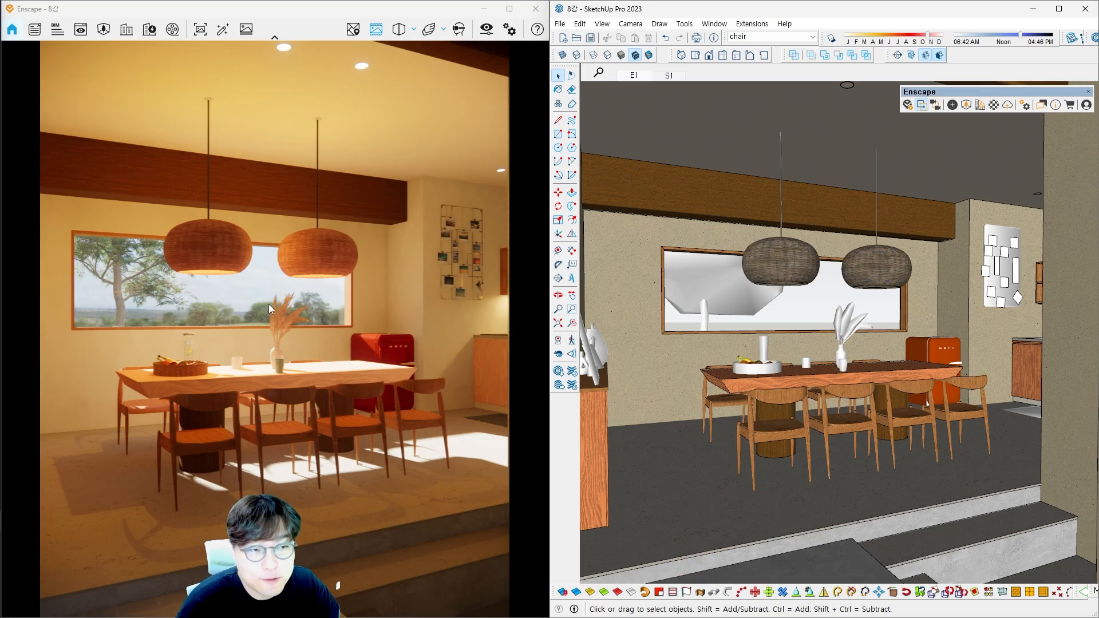
Step: Open the visual settings on the Setting2 preset and move their window clear of the dining room render
{"action": "left_click", "coordinate": [485, 31]}
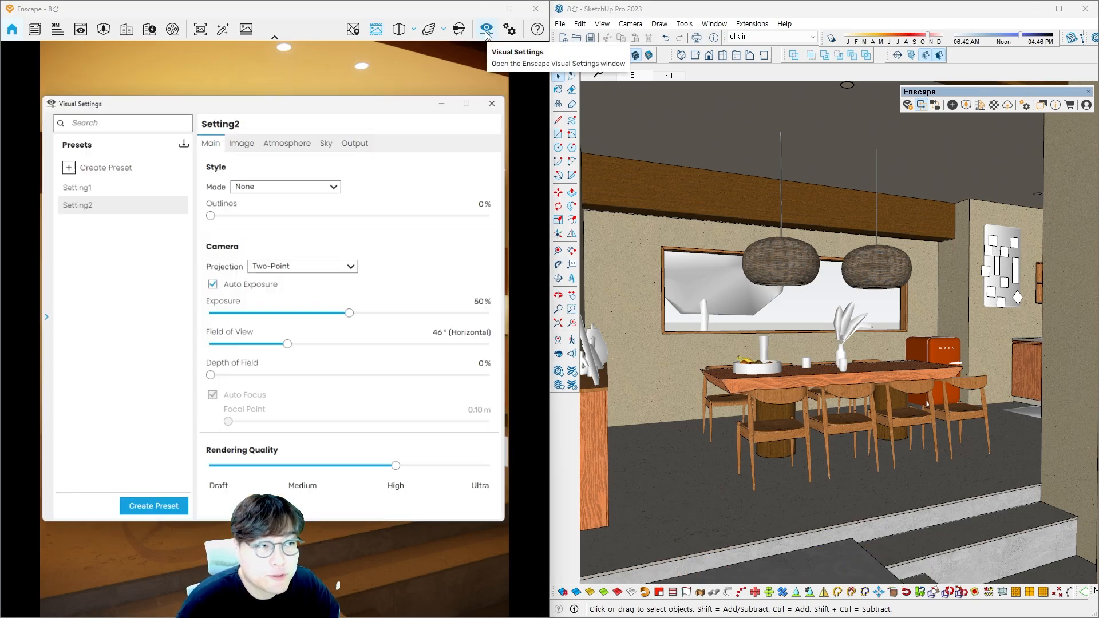
{"action": "mouse_move", "coordinate": [358, 102]}
{"action": "left_mouse_down"}
{"action": "mouse_move", "coordinate": [523, 135]}
{"action": "mouse_move", "coordinate": [896, 116]}
{"action": "left_mouse_up"}
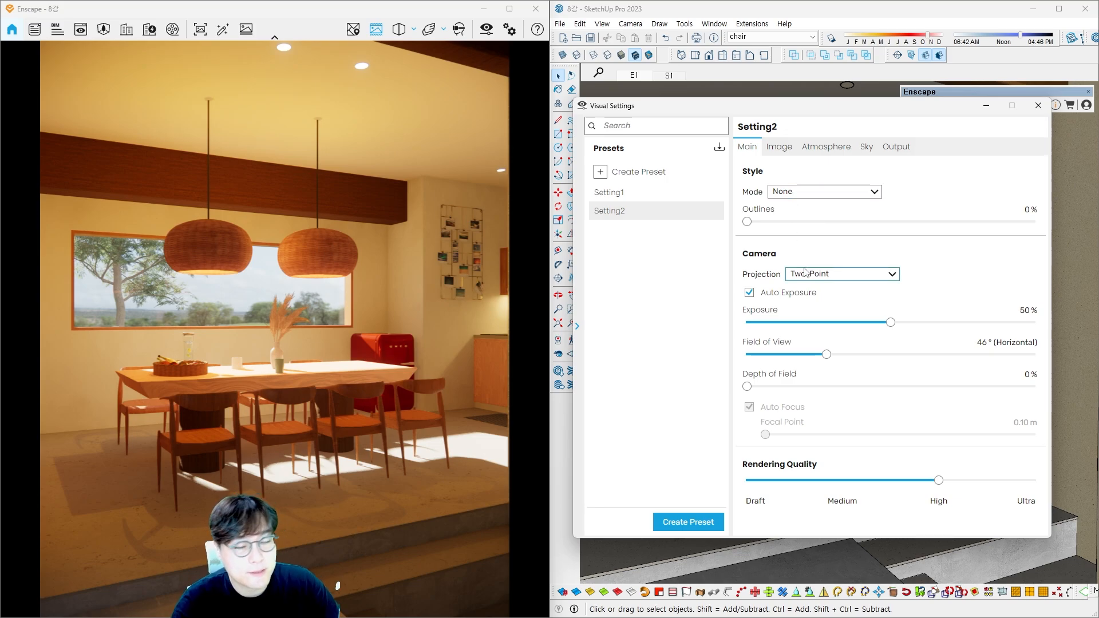
{"action": "left_click_drag", "start_coordinate": [737, 113], "coordinate": [739, 113]}
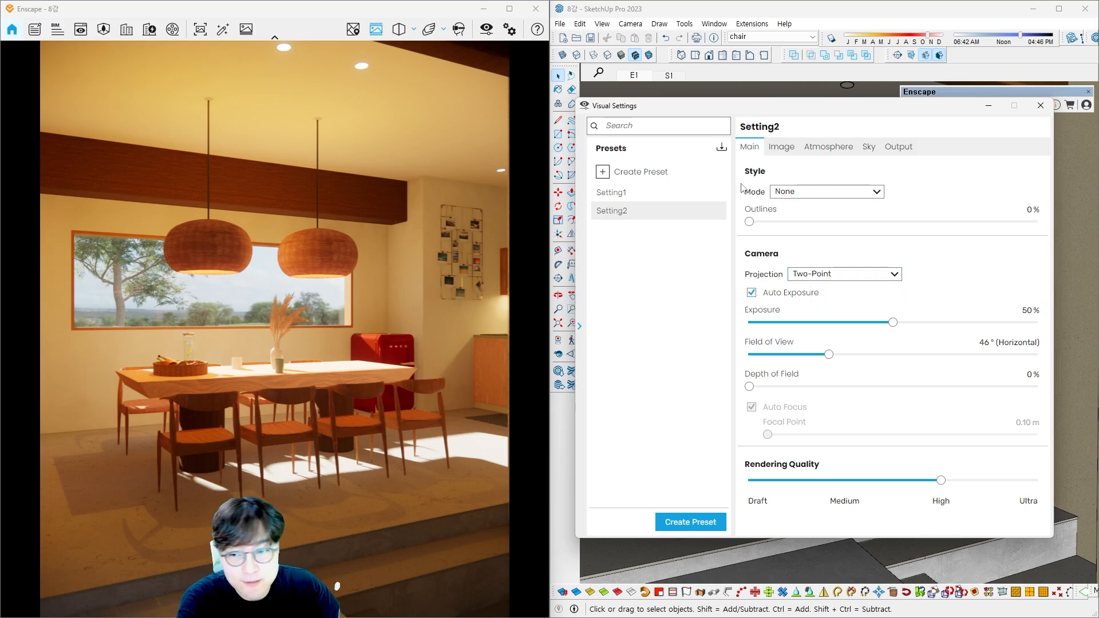
Step: Turn off Auto Exposure in the Setting2 preset and set the exposure to 52%
{"action": "left_click", "coordinate": [752, 293]}
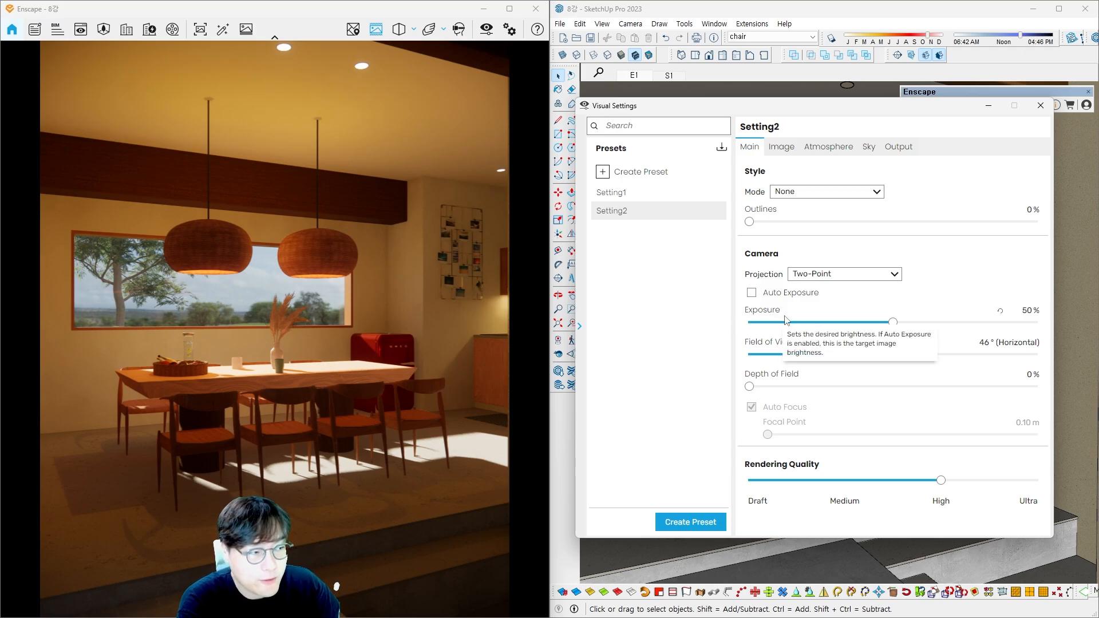
{"action": "left_click", "coordinate": [894, 322]}
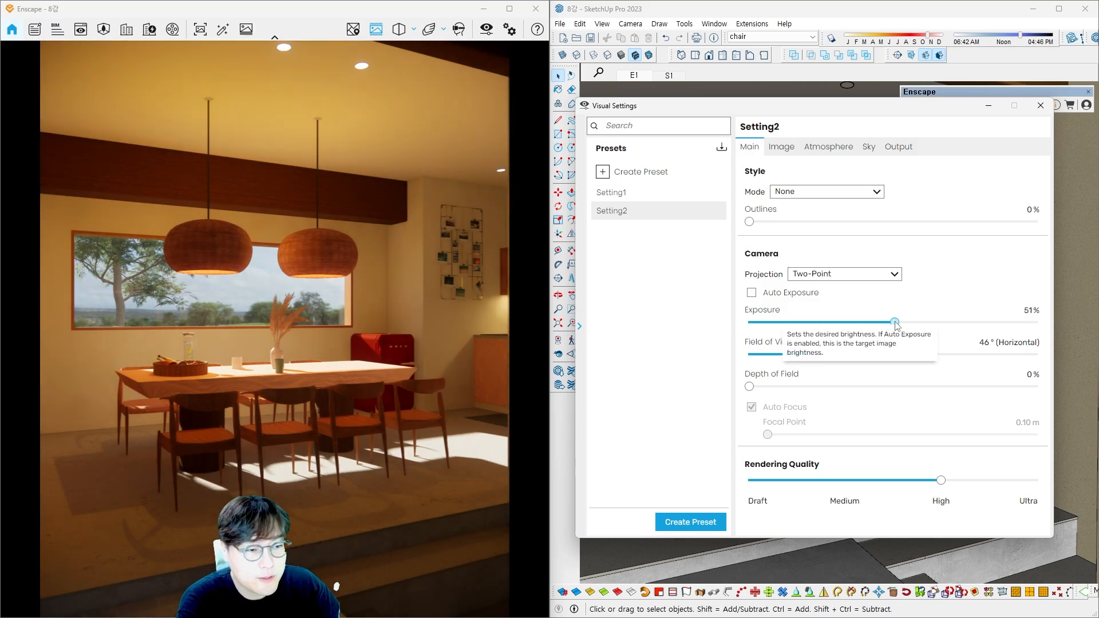
{"action": "left_click_drag", "start_coordinate": [896, 324], "coordinate": [900, 326]}
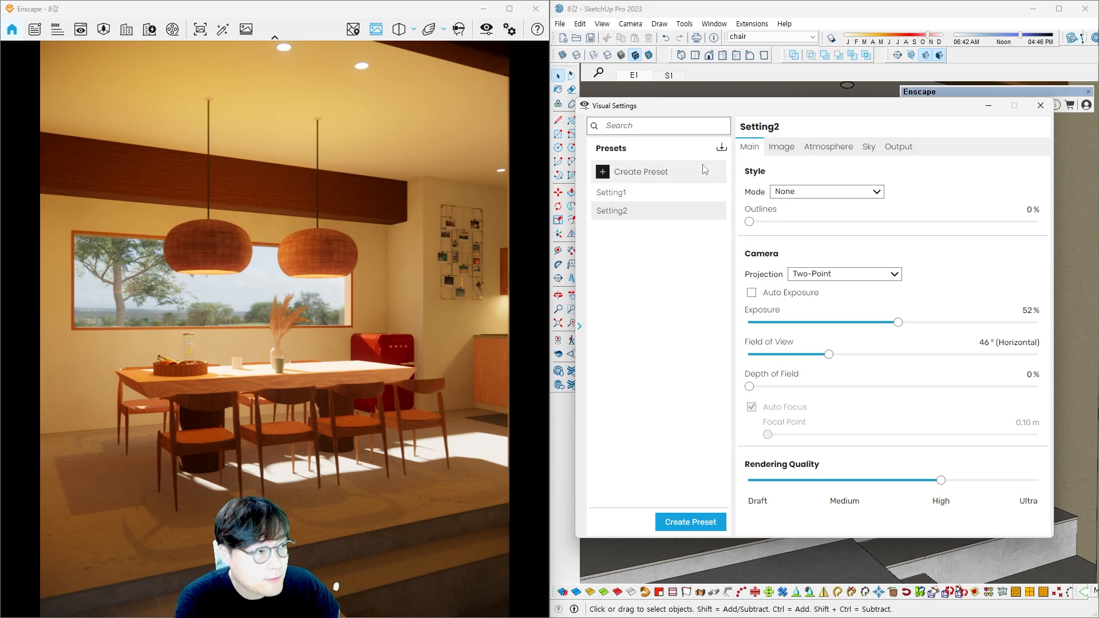
Step: Set the Setting2 preset's outlines to 6% and its rendering quality to Ultra
{"action": "left_click_drag", "start_coordinate": [695, 111], "coordinate": [706, 113]}
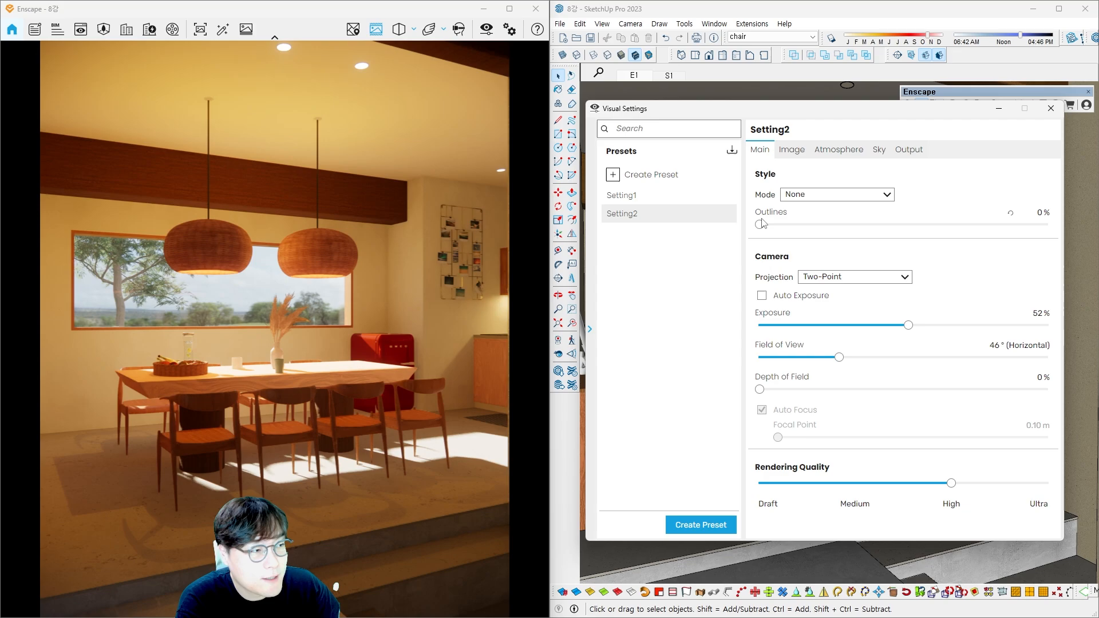
{"action": "left_click_drag", "start_coordinate": [761, 224], "coordinate": [777, 225]}
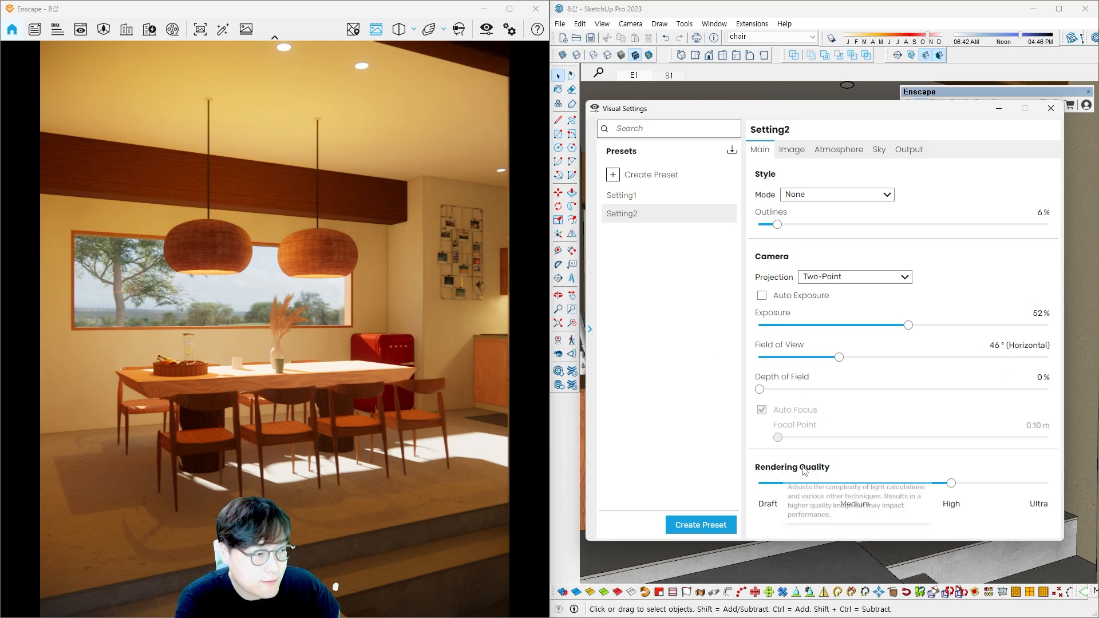
{"action": "left_click_drag", "start_coordinate": [951, 483], "coordinate": [1049, 485]}
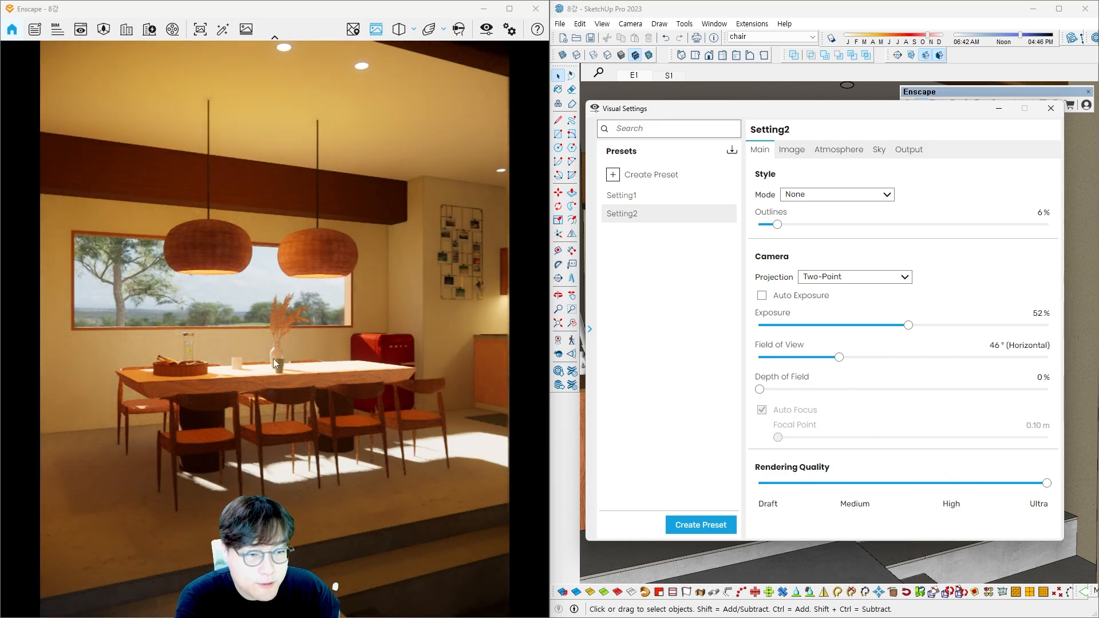
Step: Set the preset's motion blur, lens flare, bloom, vignette and chromatic aberration effects to 0%
{"action": "left_click", "coordinate": [792, 150]}
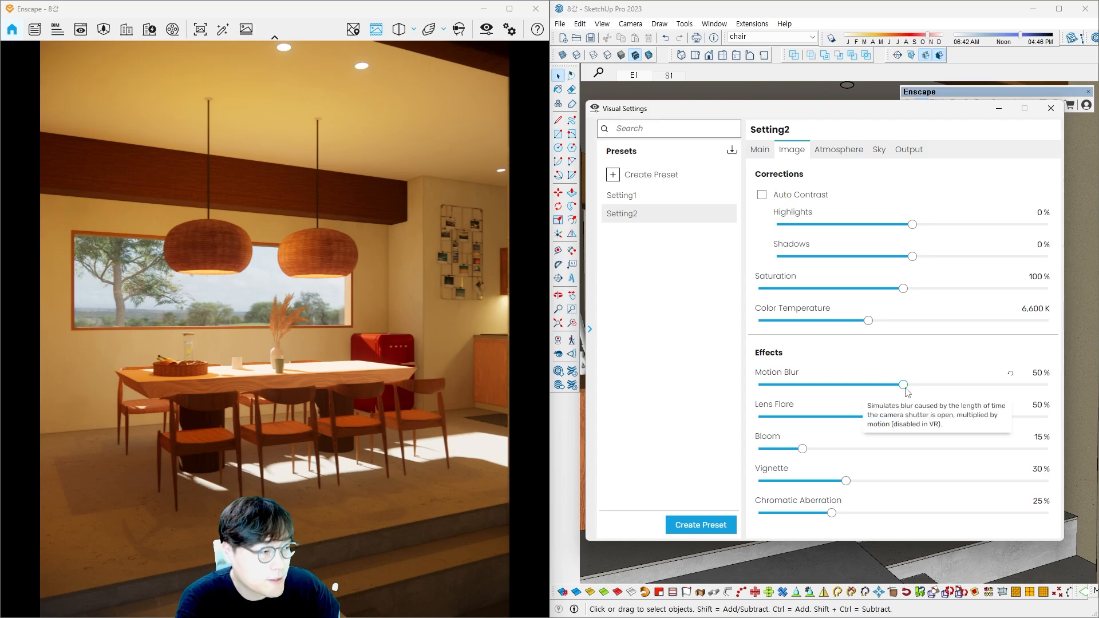
{"action": "left_click_drag", "start_coordinate": [903, 384], "coordinate": [728, 390]}
{"action": "left_click_drag", "start_coordinate": [903, 417], "coordinate": [754, 418]}
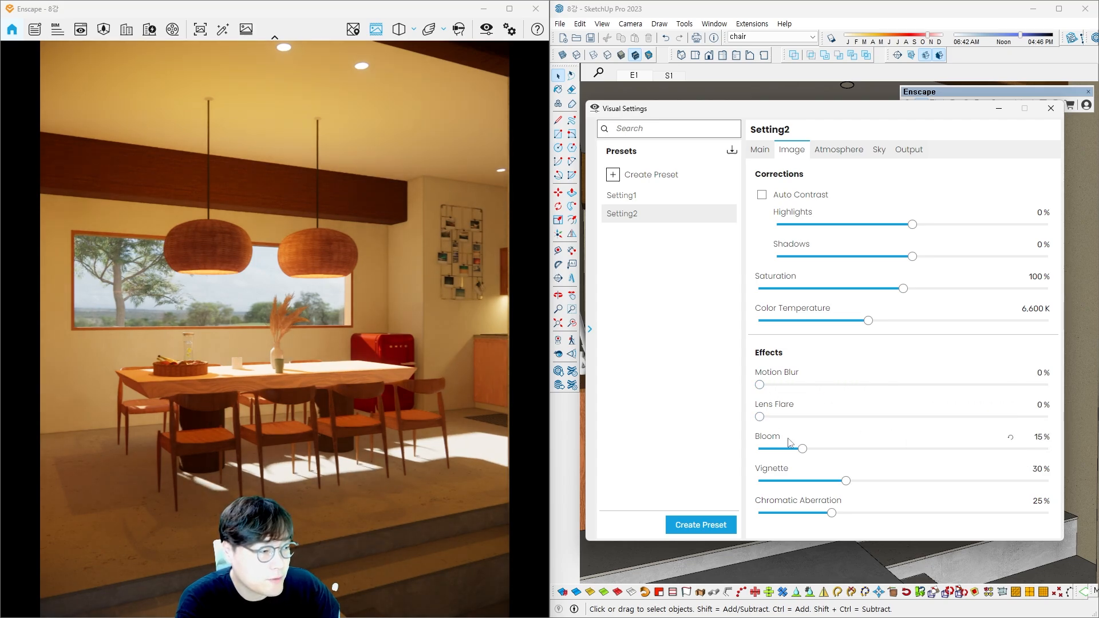
{"action": "left_click_drag", "start_coordinate": [797, 450], "coordinate": [741, 455]}
{"action": "left_click_drag", "start_coordinate": [845, 480], "coordinate": [765, 486]}
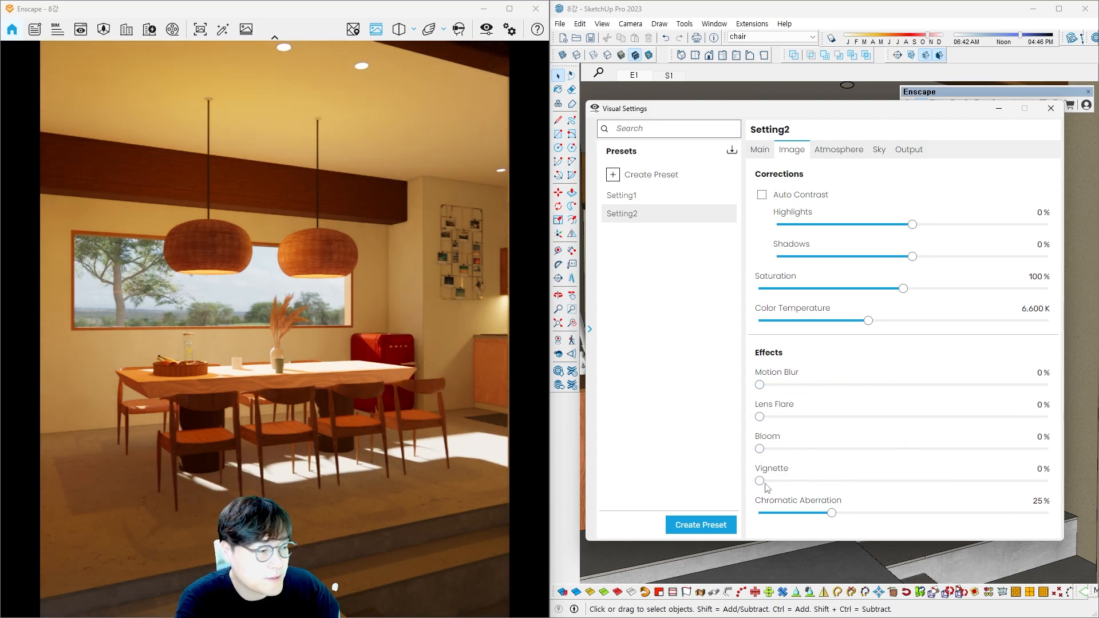
{"action": "left_click_drag", "start_coordinate": [831, 514], "coordinate": [754, 515]}
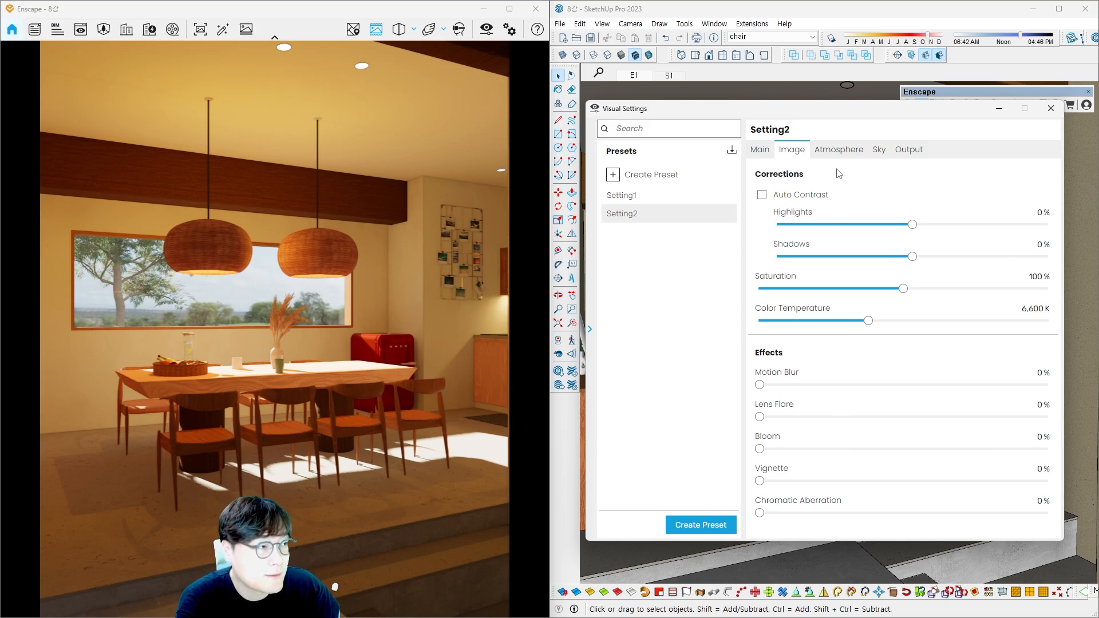
Step: Set the fog intensity and the wind intensity of the Setting2 preset to 0%
{"action": "left_click", "coordinate": [841, 151]}
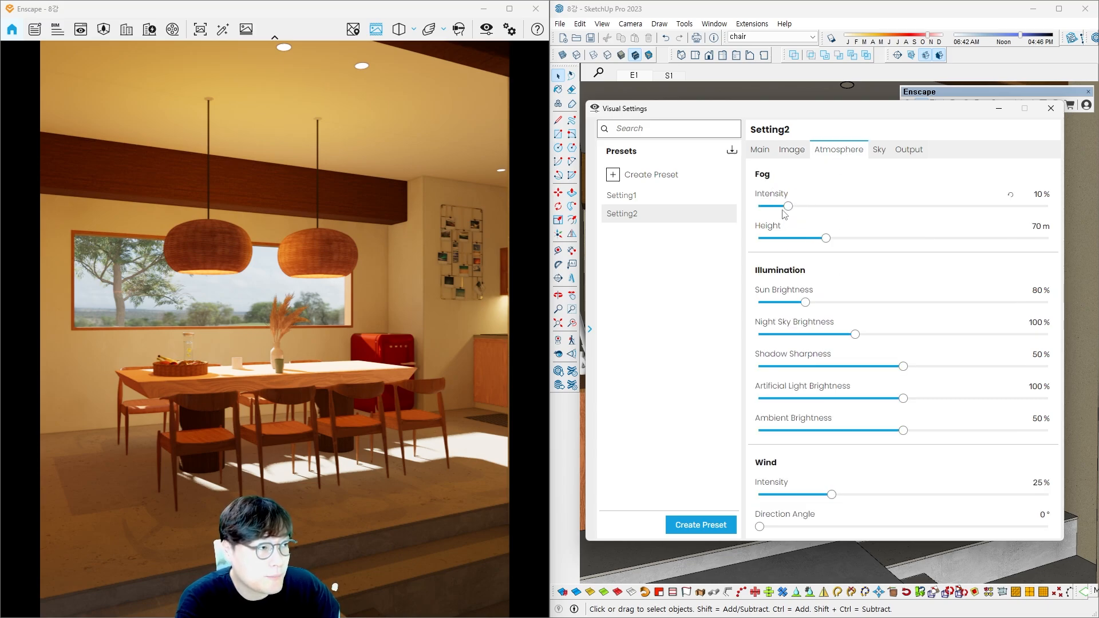
{"action": "left_click_drag", "start_coordinate": [787, 207], "coordinate": [739, 212]}
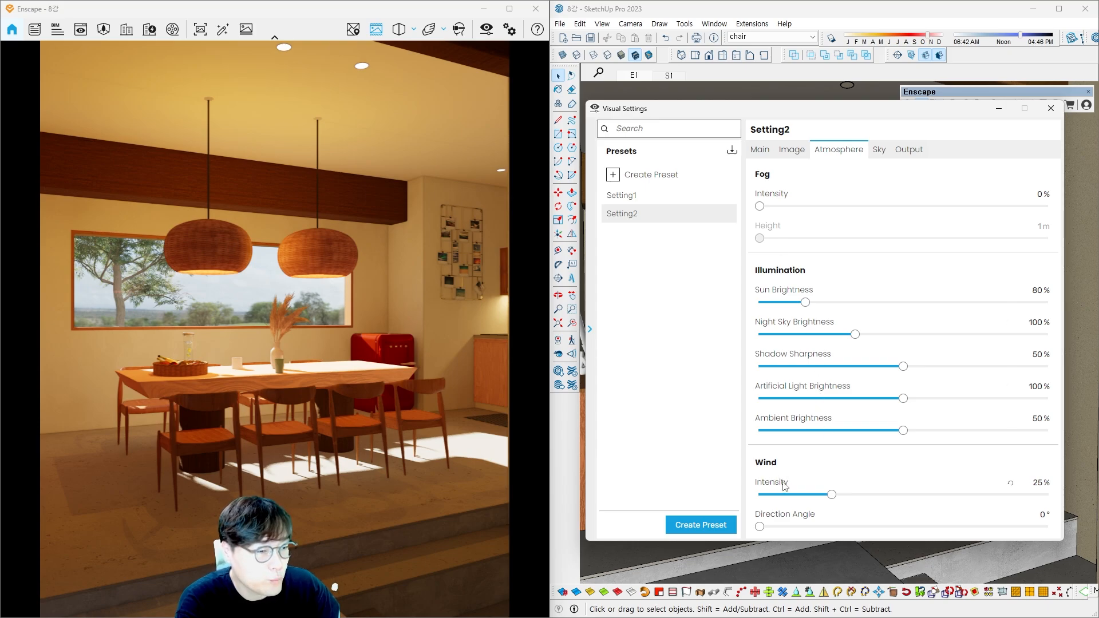
{"action": "left_click_drag", "start_coordinate": [832, 495], "coordinate": [757, 495]}
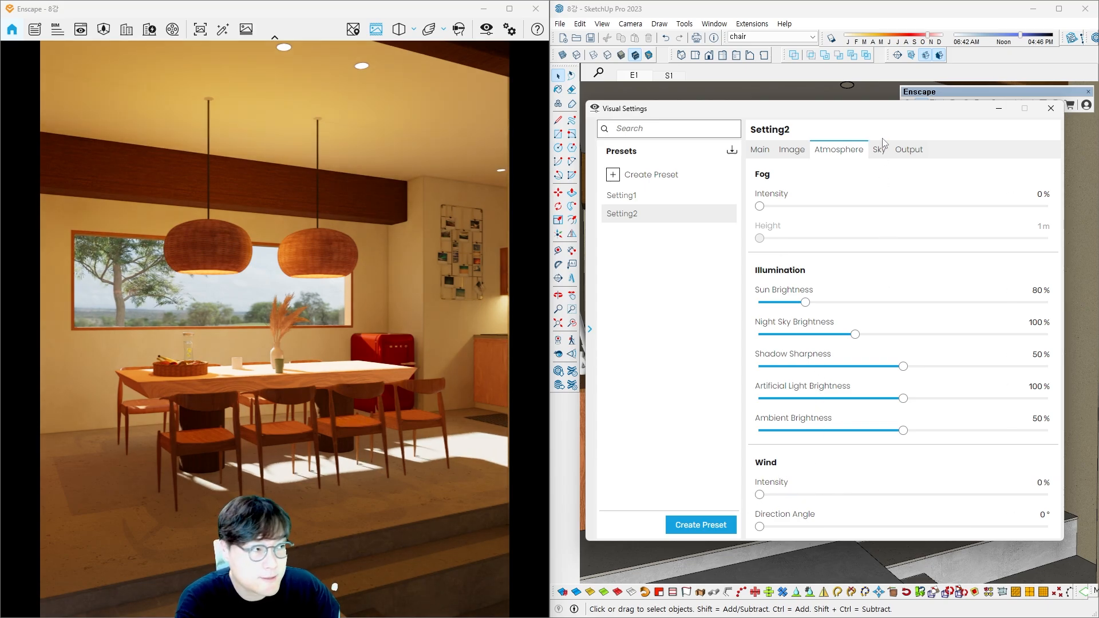
Step: Review the Setting2 preset's skybox, output resolution, image correction and illumination settings
{"action": "left_click", "coordinate": [887, 153]}
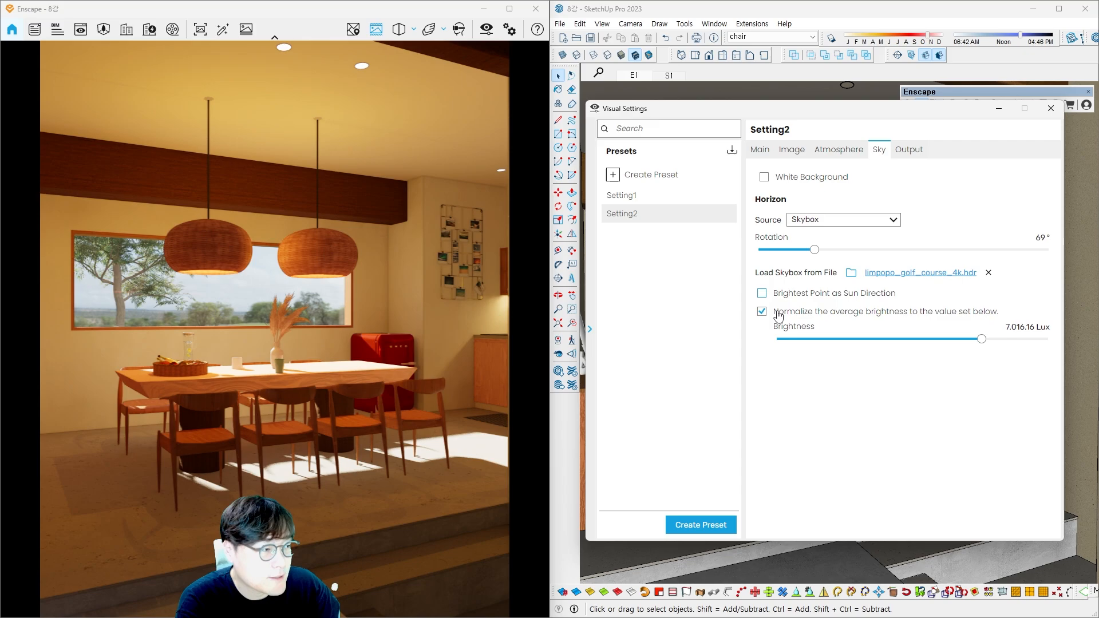
{"action": "left_click", "coordinate": [913, 154]}
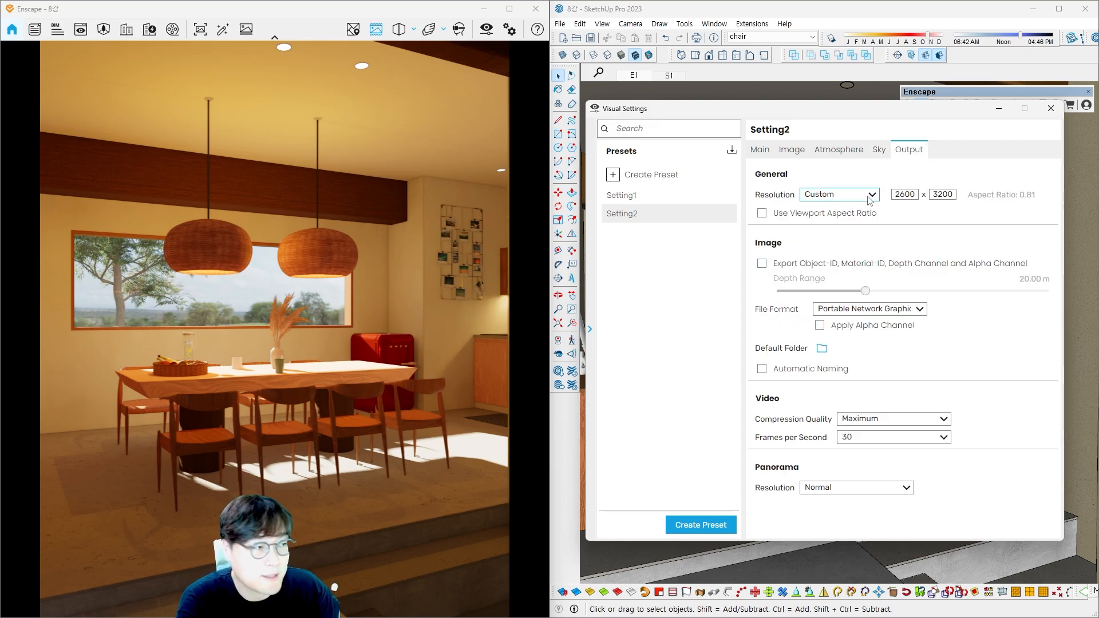
{"action": "left_click", "coordinate": [764, 150]}
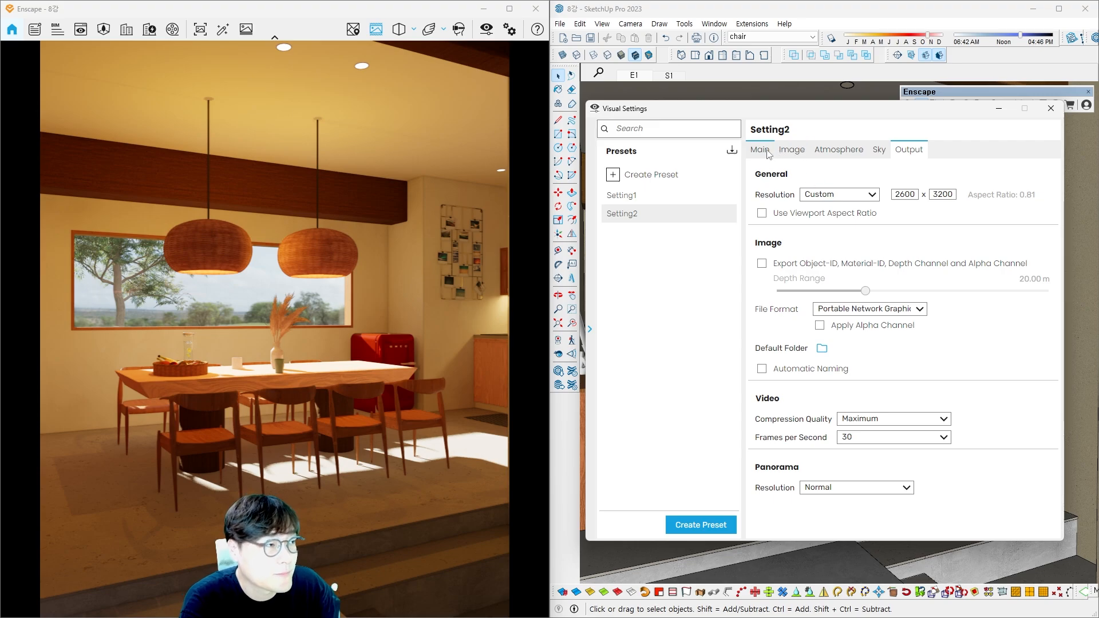
{"action": "left_click", "coordinate": [791, 151]}
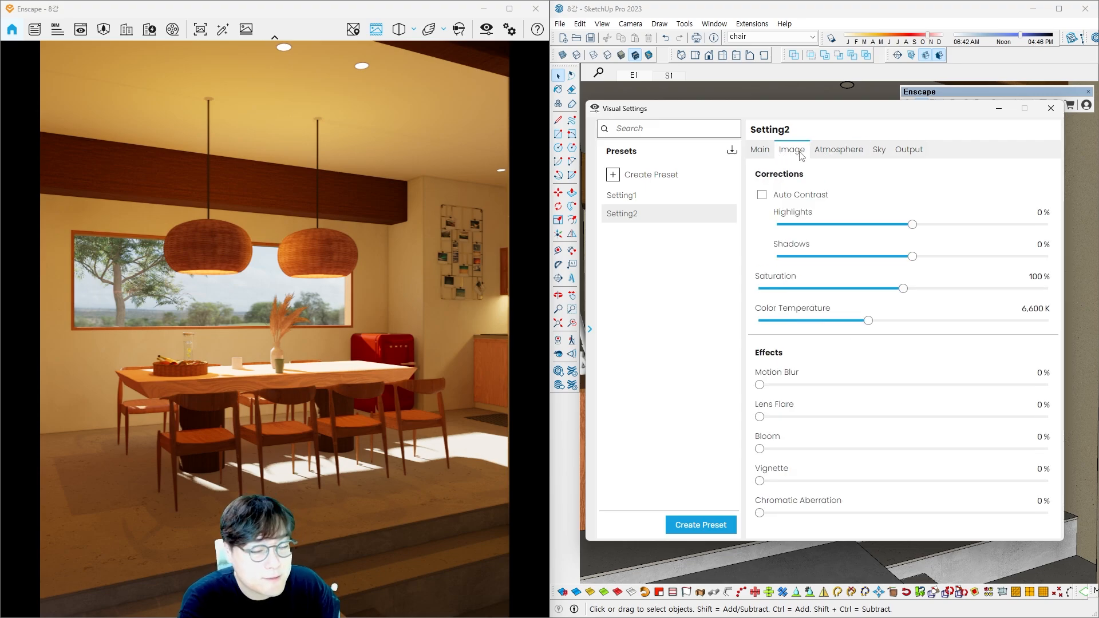
{"action": "left_click", "coordinate": [837, 150]}
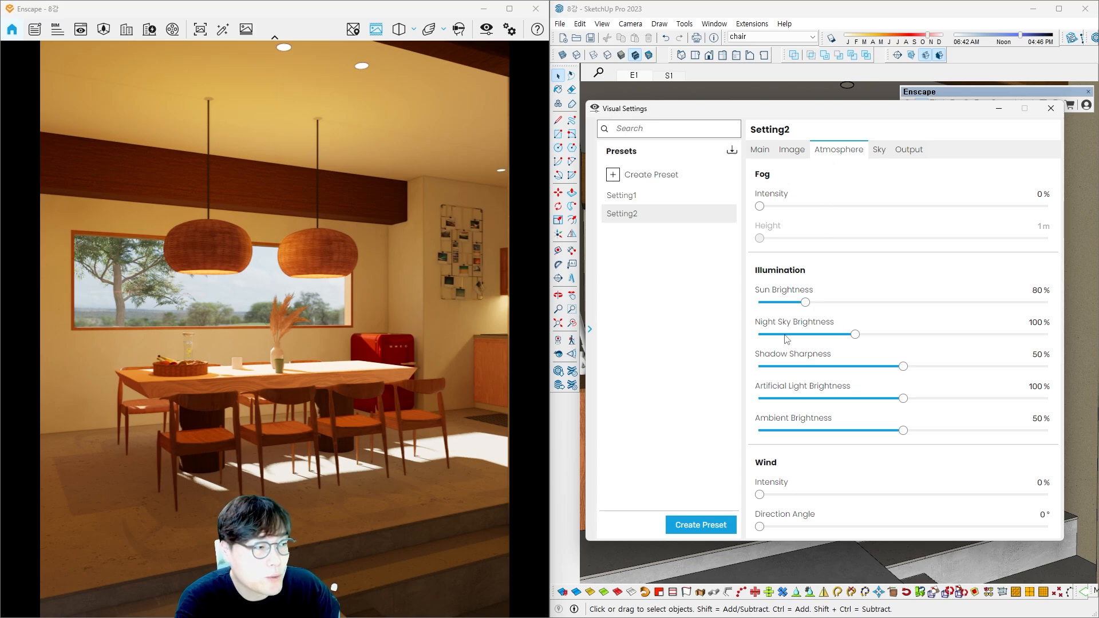
{"action": "left_click", "coordinate": [794, 151]}
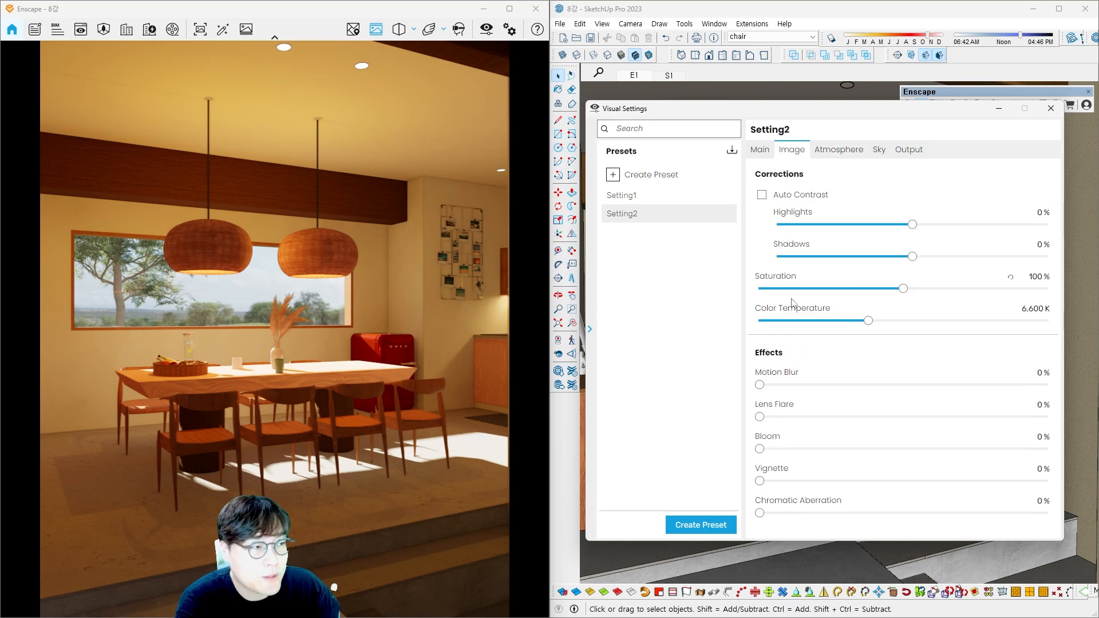
{"action": "left_click", "coordinate": [762, 152]}
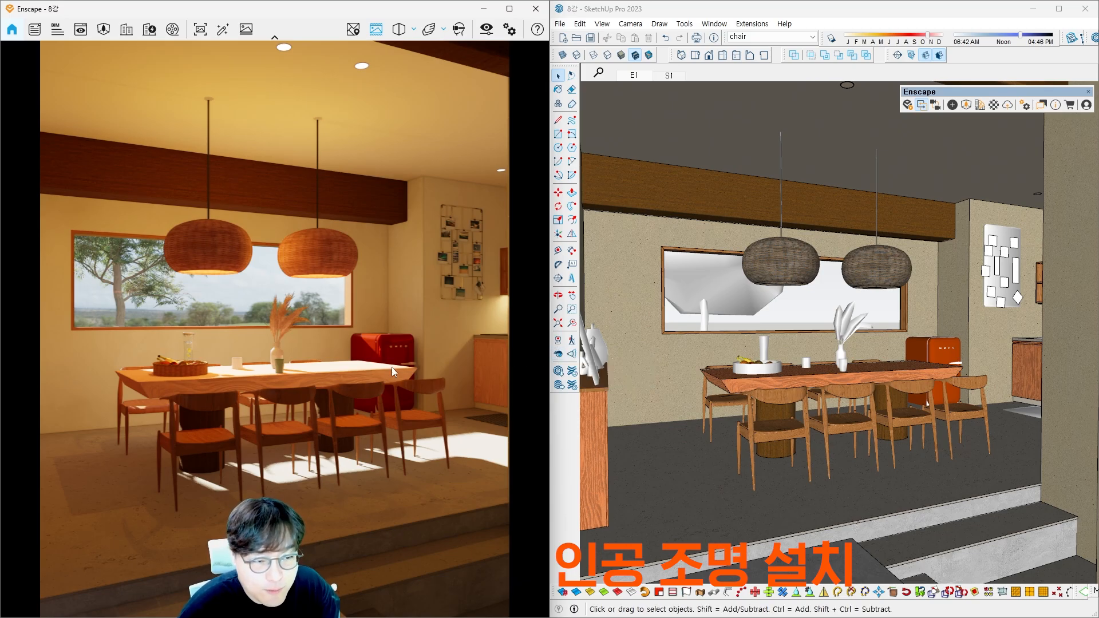
{"action": "mouse_move", "coordinate": [343, 360]}
{"action": "left_mouse_down"}
{"action": "mouse_move", "coordinate": [304, 368]}
{"action": "mouse_move", "coordinate": [351, 372]}
{"action": "left_mouse_up"}
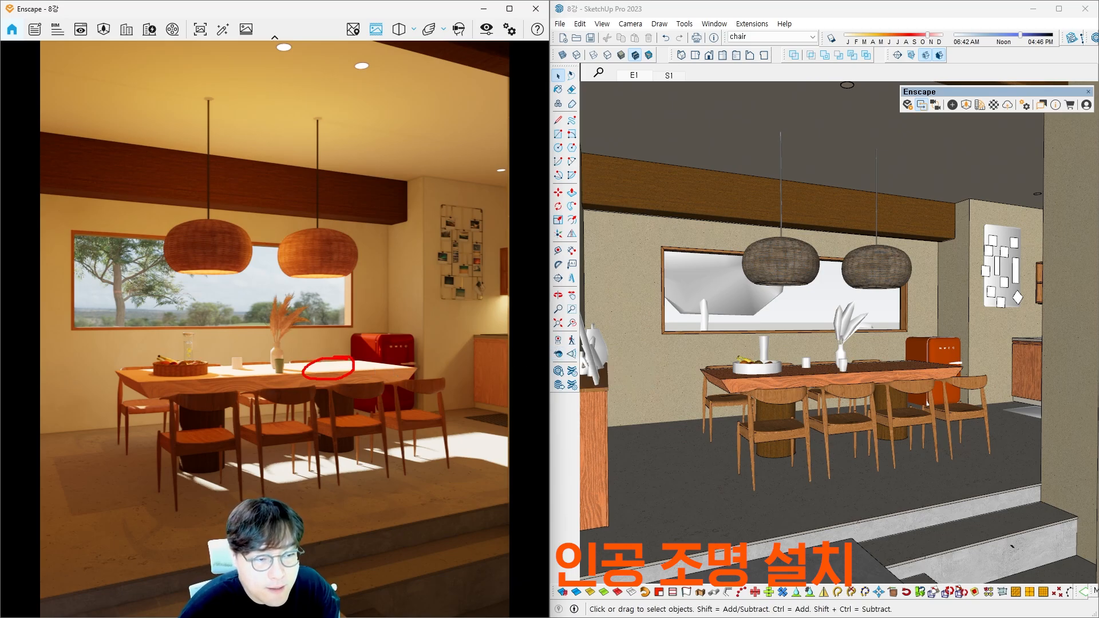
{"action": "mouse_move", "coordinate": [262, 361]}
{"action": "left_mouse_down"}
{"action": "mouse_move", "coordinate": [269, 376]}
{"action": "mouse_move", "coordinate": [245, 360]}
{"action": "left_mouse_up"}
{"action": "left_click_drag", "start_coordinate": [224, 299], "coordinate": [245, 349]}
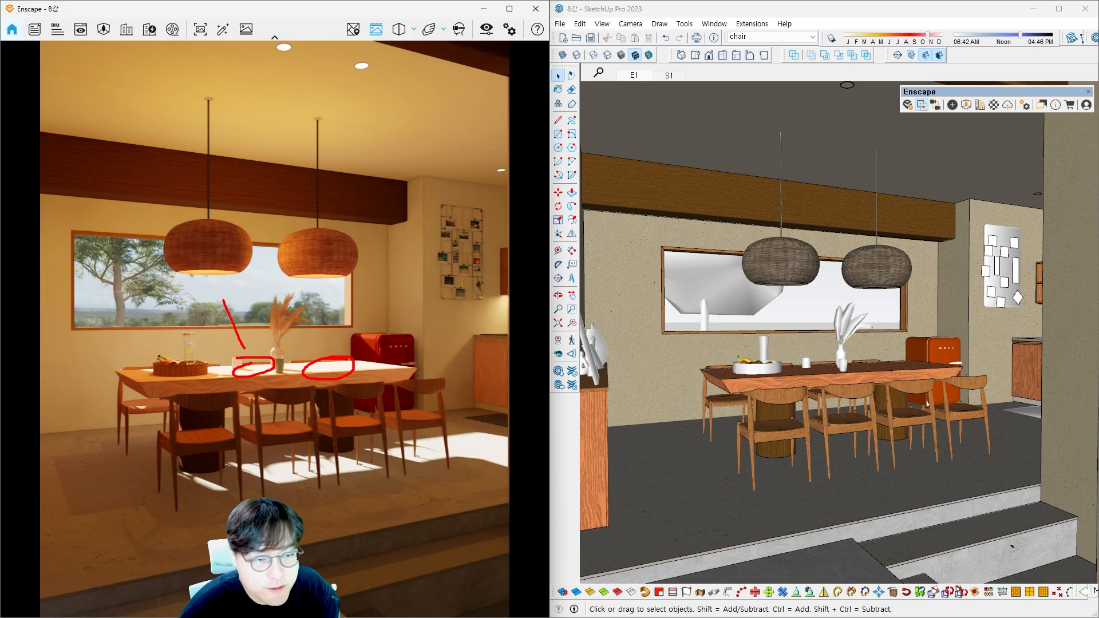
{"action": "mouse_move", "coordinate": [329, 362]}
{"action": "left_mouse_down"}
{"action": "mouse_move", "coordinate": [314, 373]}
{"action": "mouse_move", "coordinate": [324, 366]}
{"action": "left_mouse_up"}
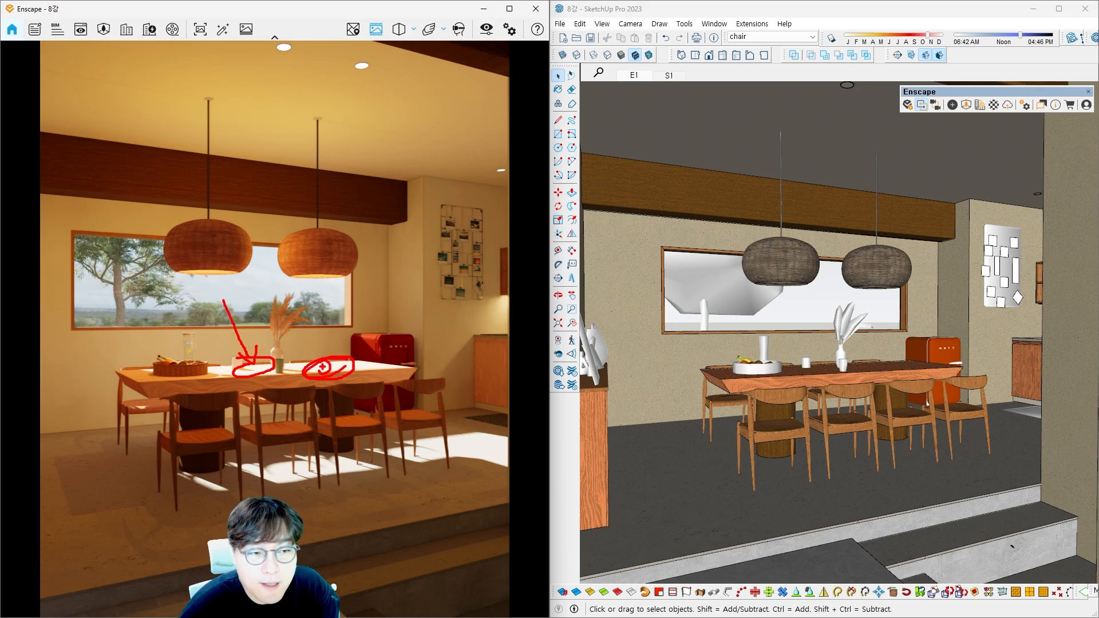
{"action": "mouse_move", "coordinate": [427, 196]}
{"action": "left_mouse_down"}
{"action": "mouse_move", "coordinate": [183, 154]}
{"action": "mouse_move", "coordinate": [404, 133]}
{"action": "mouse_move", "coordinate": [340, 124]}
{"action": "left_mouse_up"}
{"action": "left_click_drag", "start_coordinate": [265, 97], "coordinate": [279, 87]}
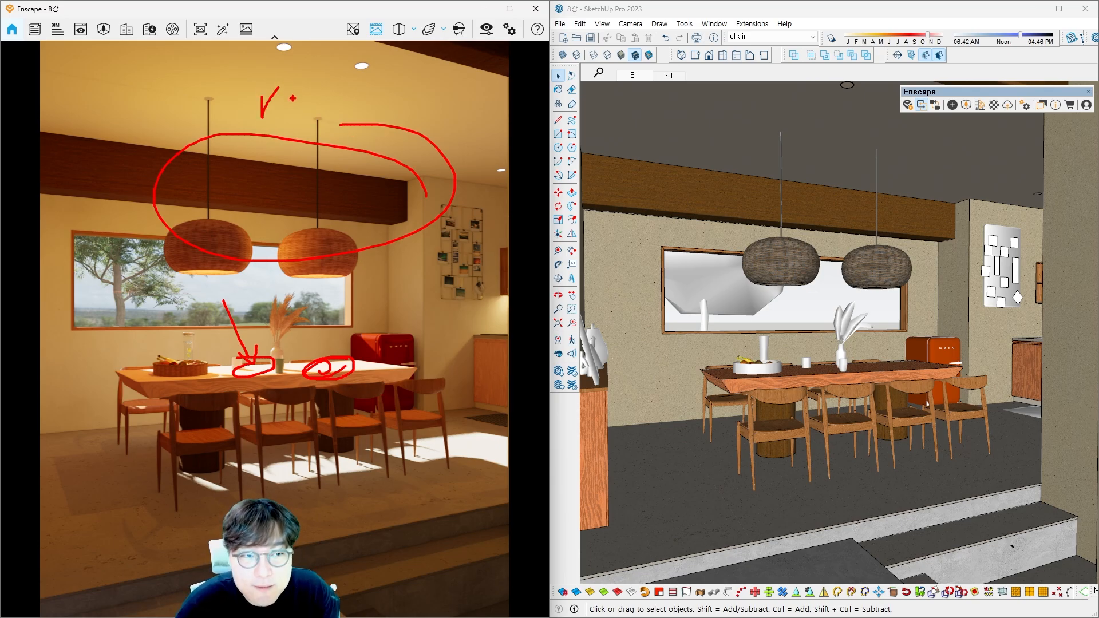
{"action": "key", "text": "Escape"}
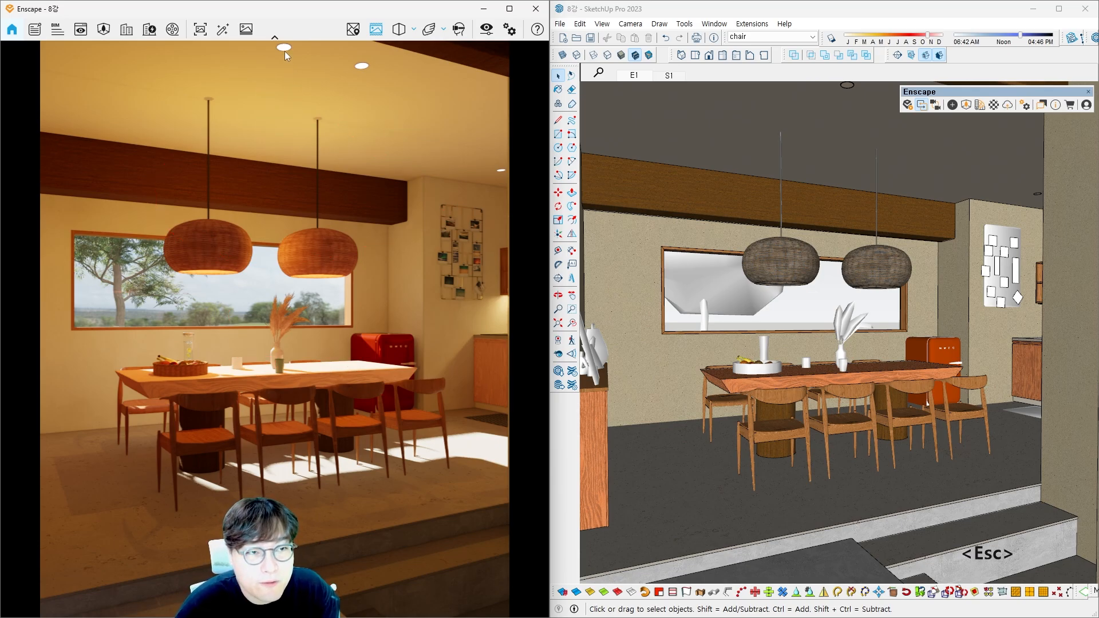
{"action": "left_click_drag", "start_coordinate": [290, 45], "coordinate": [277, 71]}
{"action": "left_click_drag", "start_coordinate": [304, 272], "coordinate": [328, 278]}
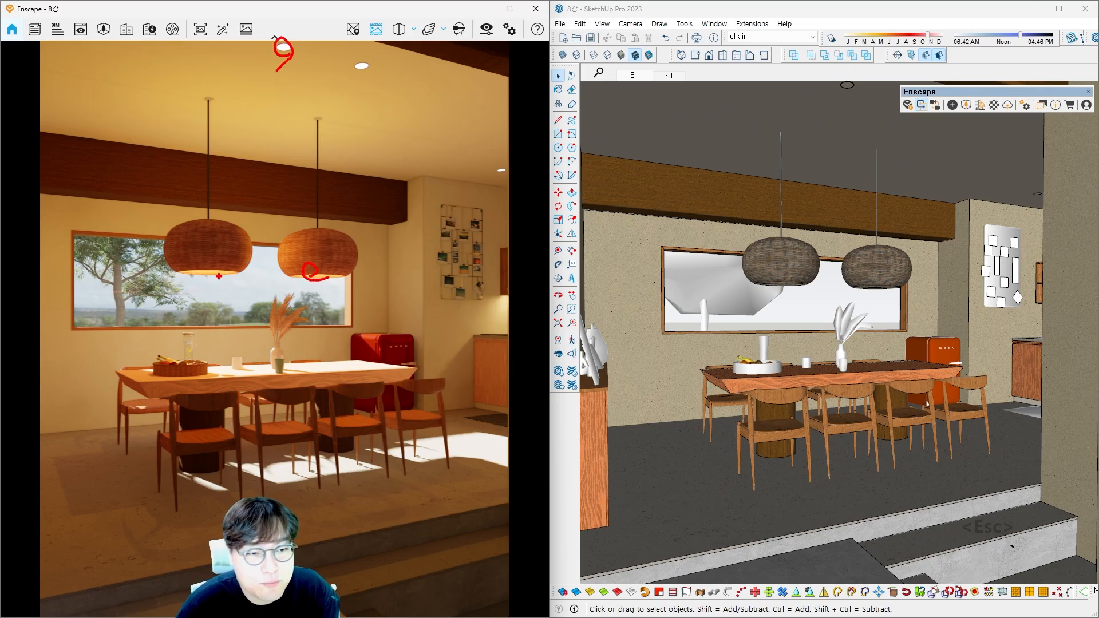
{"action": "left_click_drag", "start_coordinate": [209, 252], "coordinate": [208, 280]}
{"action": "mouse_move", "coordinate": [350, 80]}
{"action": "left_mouse_down"}
{"action": "mouse_move", "coordinate": [342, 68]}
{"action": "mouse_move", "coordinate": [357, 79]}
{"action": "left_mouse_up"}
{"action": "key", "text": "Escape"}
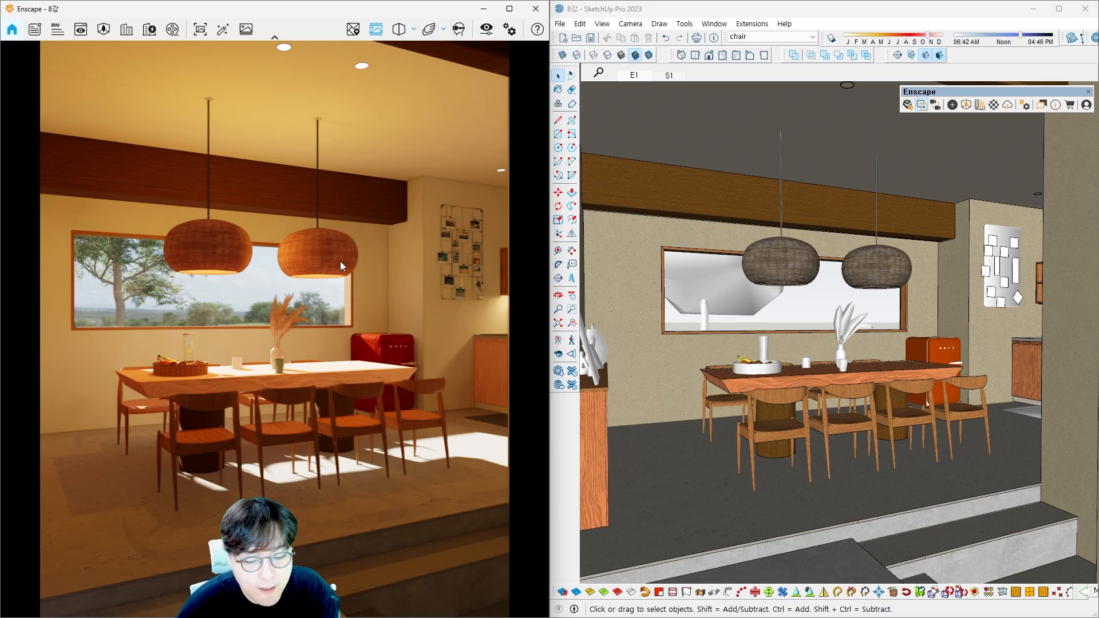
{"action": "mouse_move", "coordinate": [211, 288]}
{"action": "left_mouse_down"}
{"action": "mouse_move", "coordinate": [178, 299]}
{"action": "mouse_move", "coordinate": [202, 297]}
{"action": "left_mouse_up"}
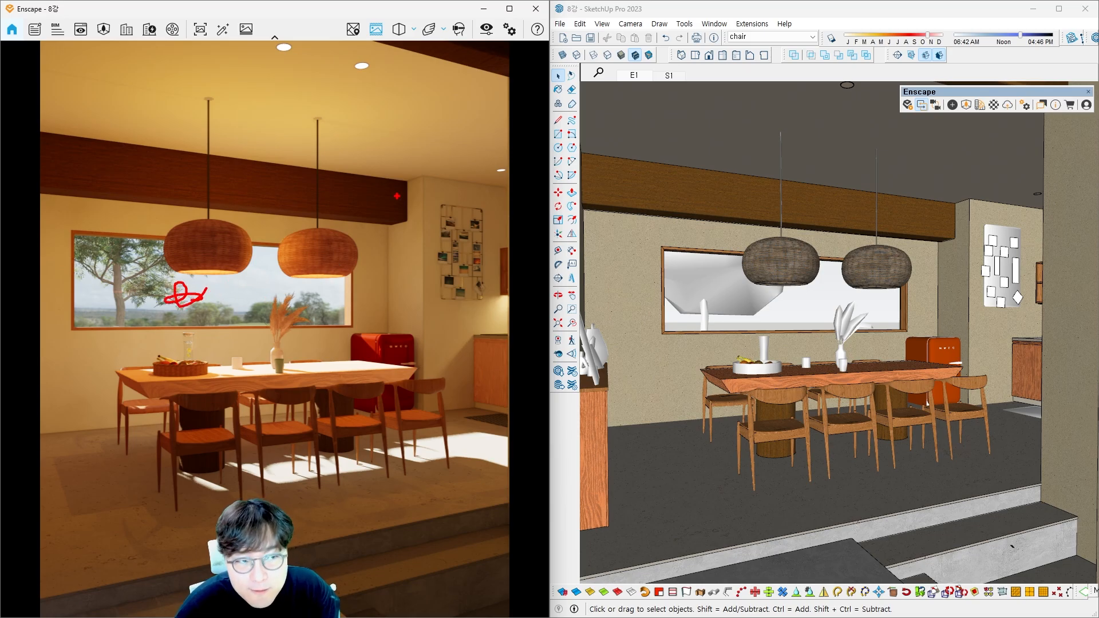
{"action": "mouse_move", "coordinate": [479, 190]}
{"action": "left_mouse_down"}
{"action": "mouse_move", "coordinate": [412, 151]}
{"action": "mouse_move", "coordinate": [436, 176]}
{"action": "left_mouse_up"}
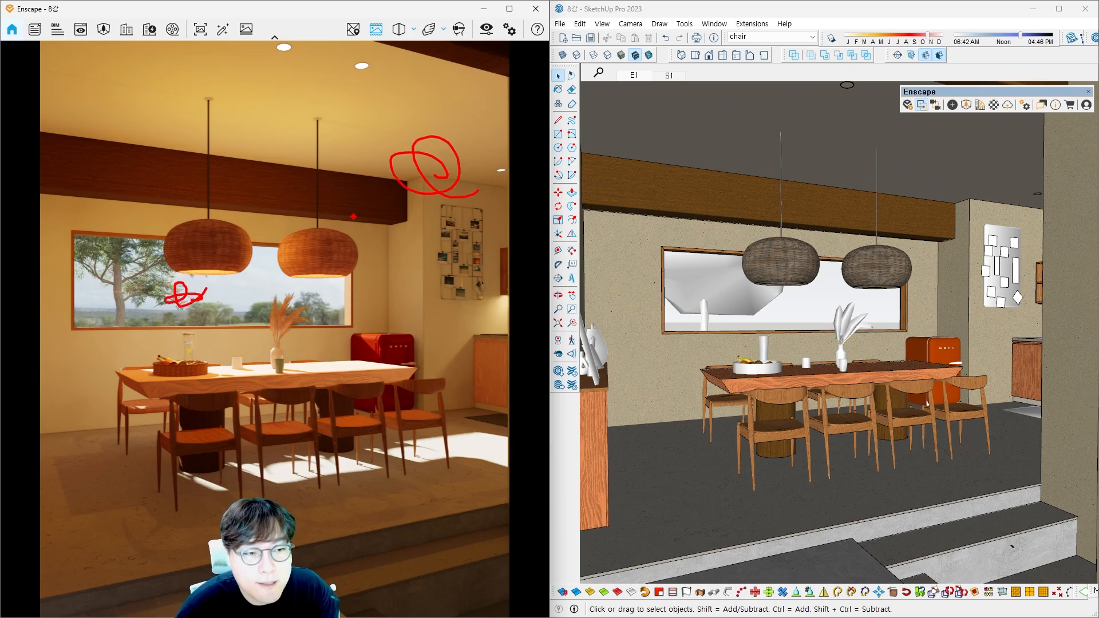
{"action": "mouse_move", "coordinate": [310, 224]}
{"action": "left_mouse_down"}
{"action": "mouse_move", "coordinate": [309, 275]}
{"action": "mouse_move", "coordinate": [443, 186]}
{"action": "mouse_move", "coordinate": [447, 209]}
{"action": "left_mouse_up"}
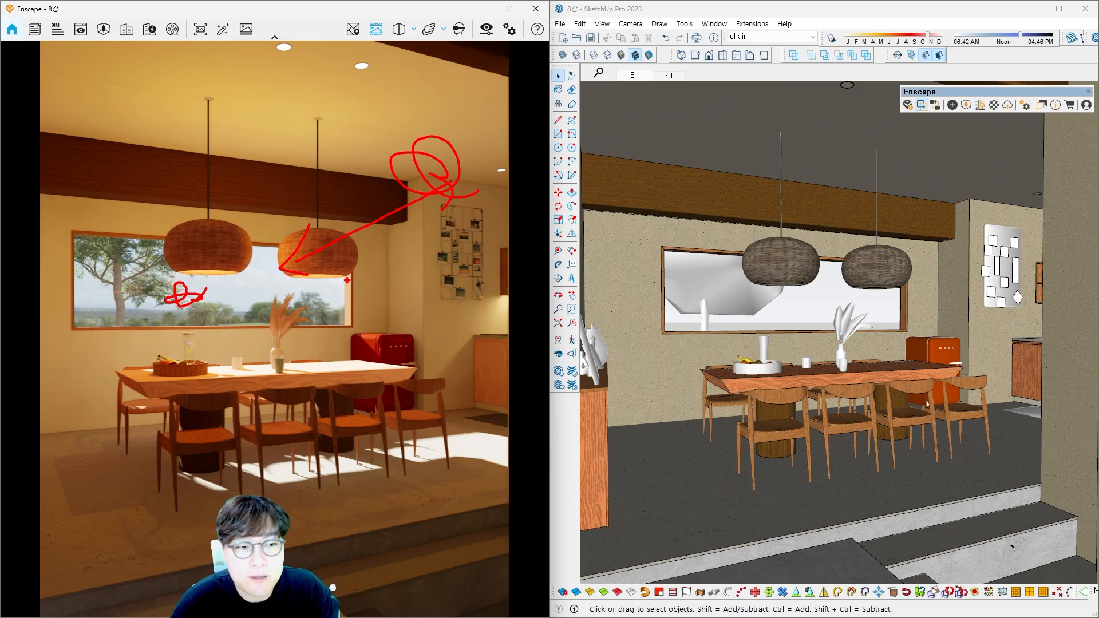
{"action": "key", "text": "Escape"}
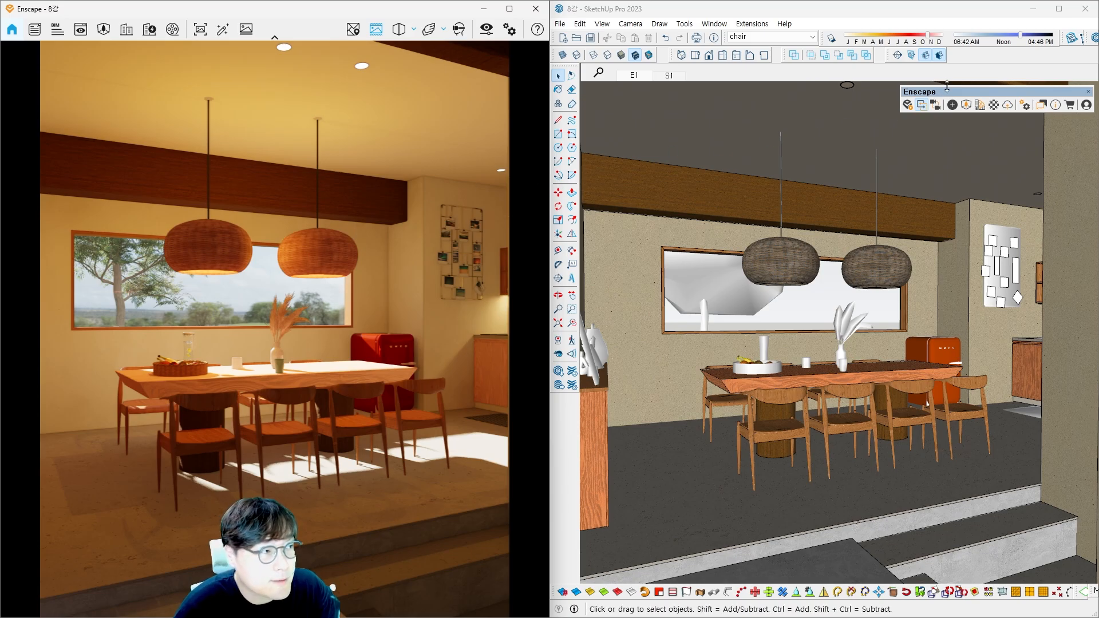
Step: Reposition the Enscape toolbar in the SketchUp view and open the Enscape Objects window, placing it over the upper part of the render
{"action": "left_click_drag", "start_coordinate": [961, 92], "coordinate": [847, 88]}
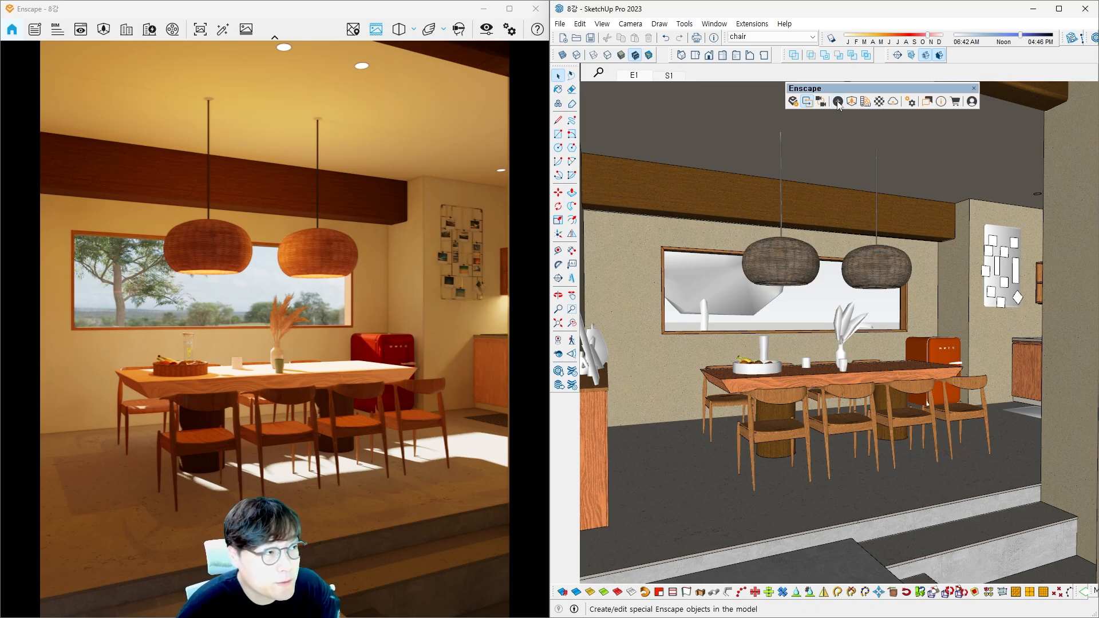
{"action": "left_click", "coordinate": [838, 102]}
{"action": "left_click_drag", "start_coordinate": [309, 121], "coordinate": [366, 81]}
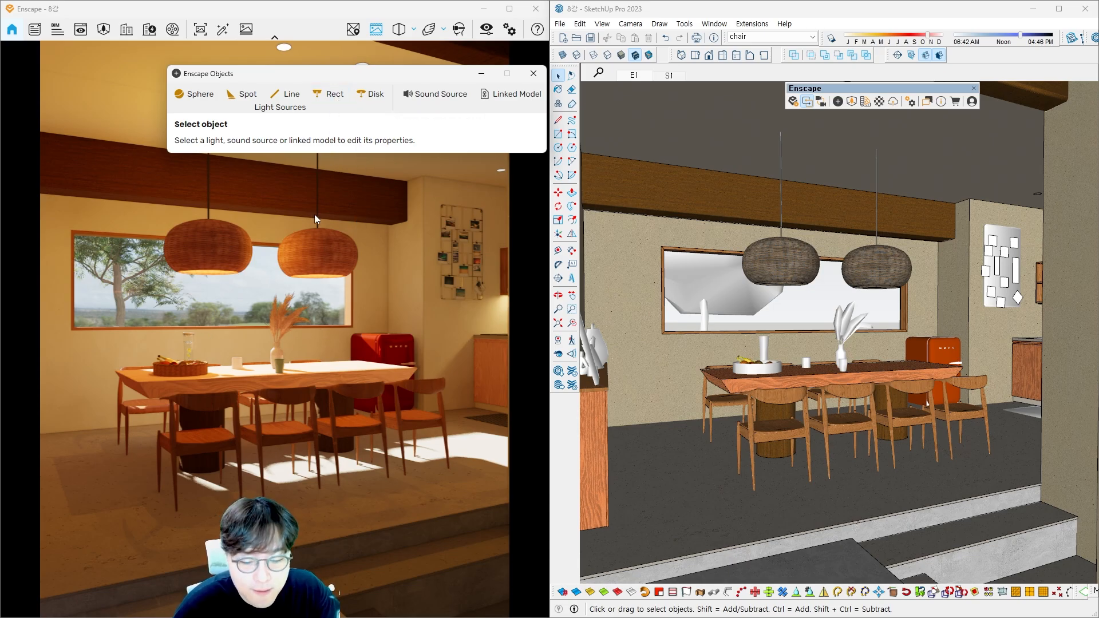
{"action": "mouse_move", "coordinate": [296, 215]}
{"action": "left_mouse_down"}
{"action": "mouse_move", "coordinate": [268, 280]}
{"action": "mouse_move", "coordinate": [361, 232]}
{"action": "mouse_move", "coordinate": [286, 204]}
{"action": "left_mouse_up"}
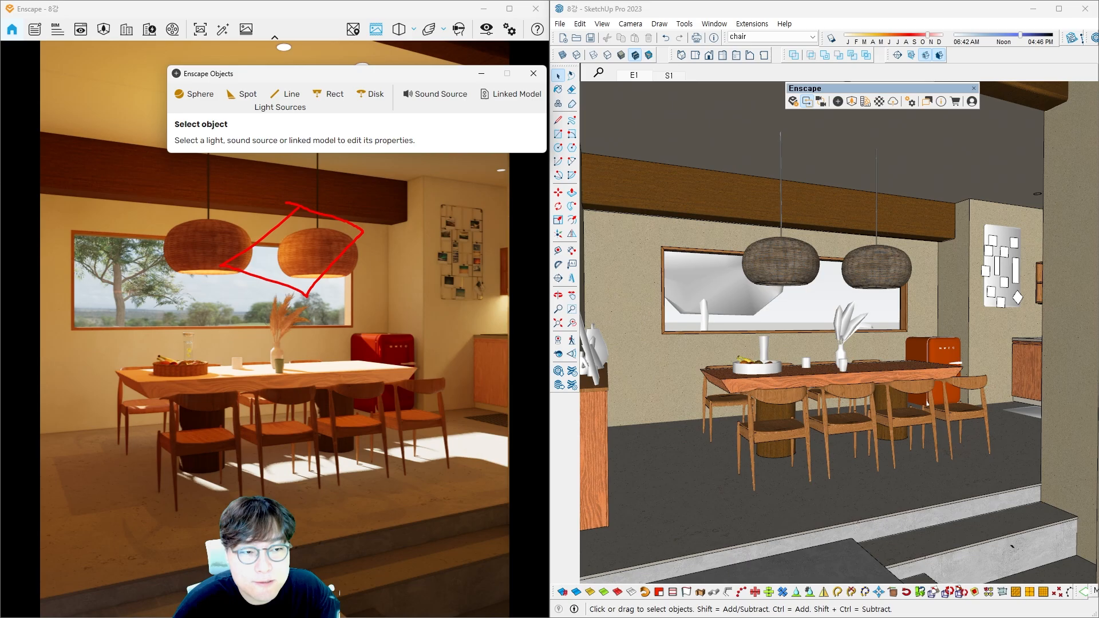
{"action": "mouse_move", "coordinate": [246, 262]}
{"action": "left_mouse_down"}
{"action": "mouse_move", "coordinate": [146, 338]}
{"action": "mouse_move", "coordinate": [244, 335]}
{"action": "mouse_move", "coordinate": [237, 369]}
{"action": "left_mouse_up"}
{"action": "left_click_drag", "start_coordinate": [289, 252], "coordinate": [308, 373]}
{"action": "left_click_drag", "start_coordinate": [329, 269], "coordinate": [378, 305]}
{"action": "left_click_drag", "start_coordinate": [341, 241], "coordinate": [427, 256]}
{"action": "mouse_move", "coordinate": [155, 327]}
{"action": "left_mouse_down"}
{"action": "mouse_move", "coordinate": [191, 342]}
{"action": "mouse_move", "coordinate": [327, 342]}
{"action": "left_mouse_up"}
{"action": "left_click_drag", "start_coordinate": [358, 279], "coordinate": [383, 277]}
{"action": "left_click_drag", "start_coordinate": [425, 237], "coordinate": [409, 274]}
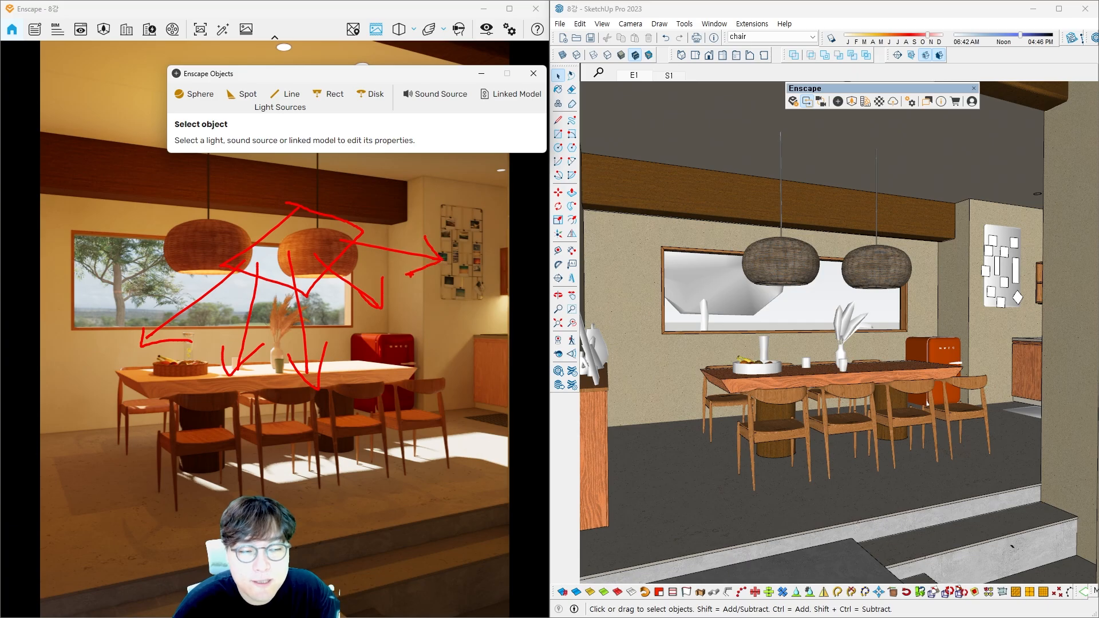
{"action": "mouse_move", "coordinate": [356, 107]}
{"action": "left_mouse_down"}
{"action": "mouse_move", "coordinate": [305, 86]}
{"action": "mouse_move", "coordinate": [344, 104]}
{"action": "left_mouse_up"}
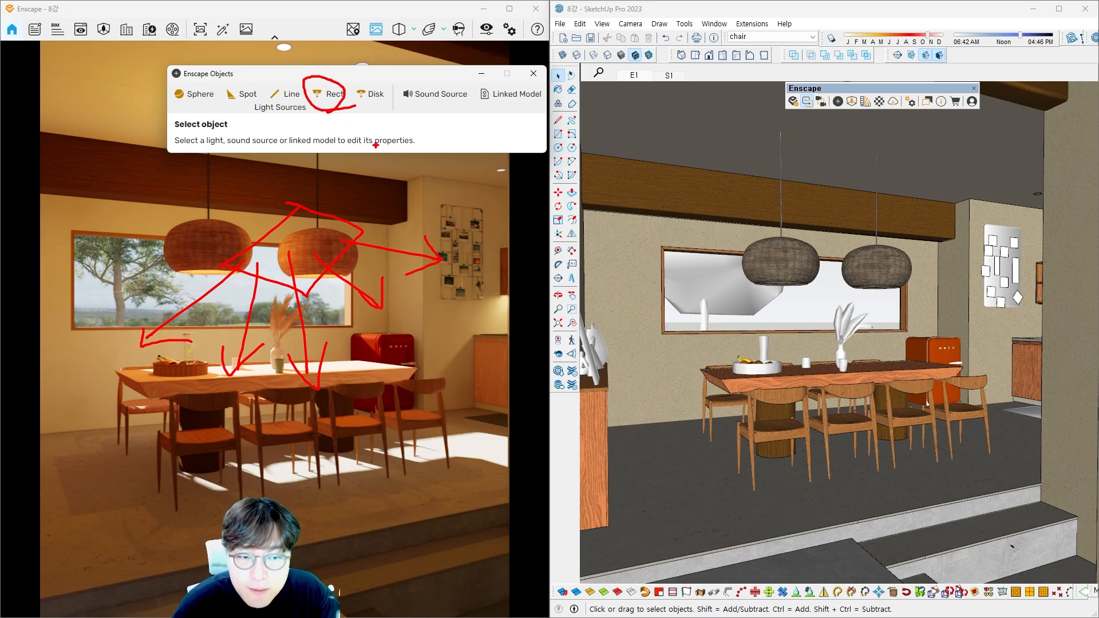
{"action": "left_click_drag", "start_coordinate": [371, 90], "coordinate": [369, 98]}
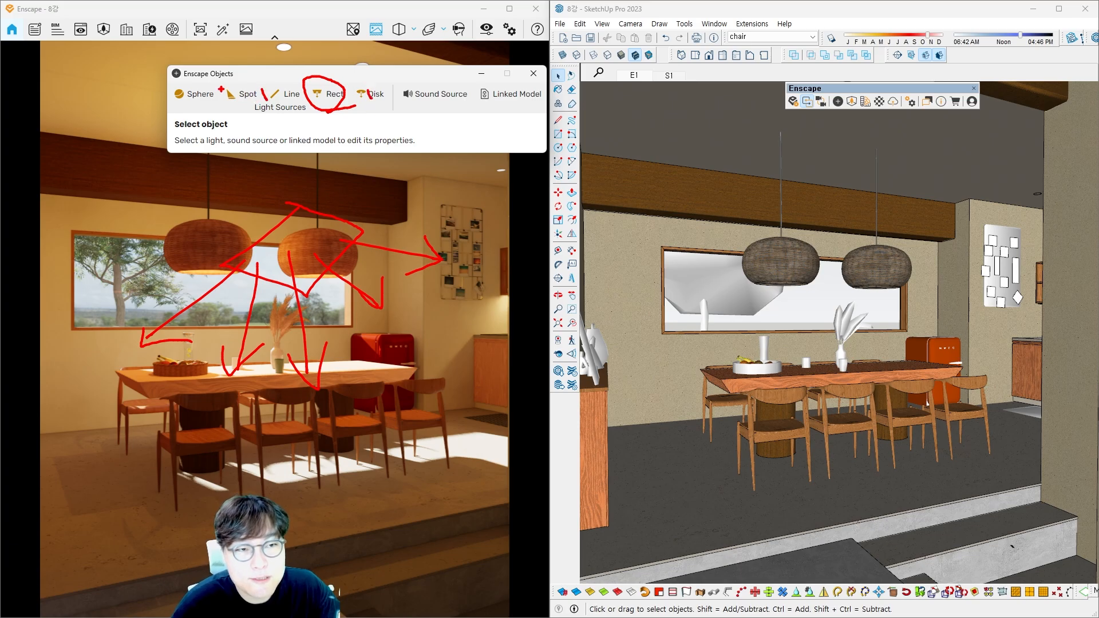
{"action": "left_click_drag", "start_coordinate": [222, 87], "coordinate": [226, 98]}
{"action": "left_click_drag", "start_coordinate": [194, 85], "coordinate": [252, 109]}
{"action": "left_click_drag", "start_coordinate": [361, 97], "coordinate": [390, 107]}
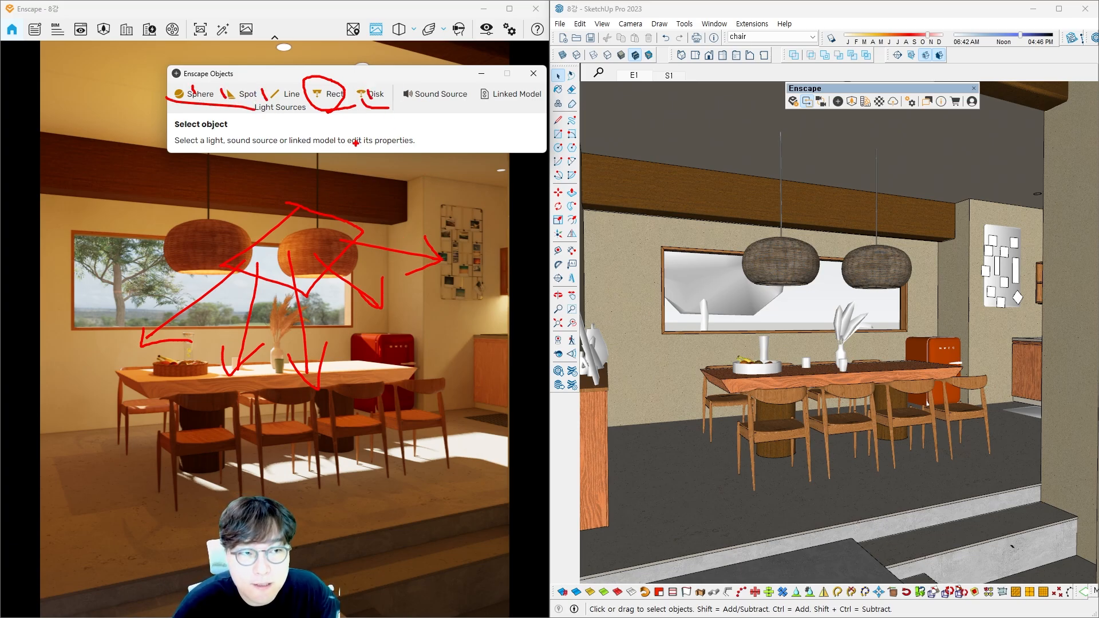
{"action": "mouse_move", "coordinate": [345, 107]}
{"action": "left_mouse_down"}
{"action": "mouse_move", "coordinate": [314, 92]}
{"action": "mouse_move", "coordinate": [348, 105]}
{"action": "left_mouse_up"}
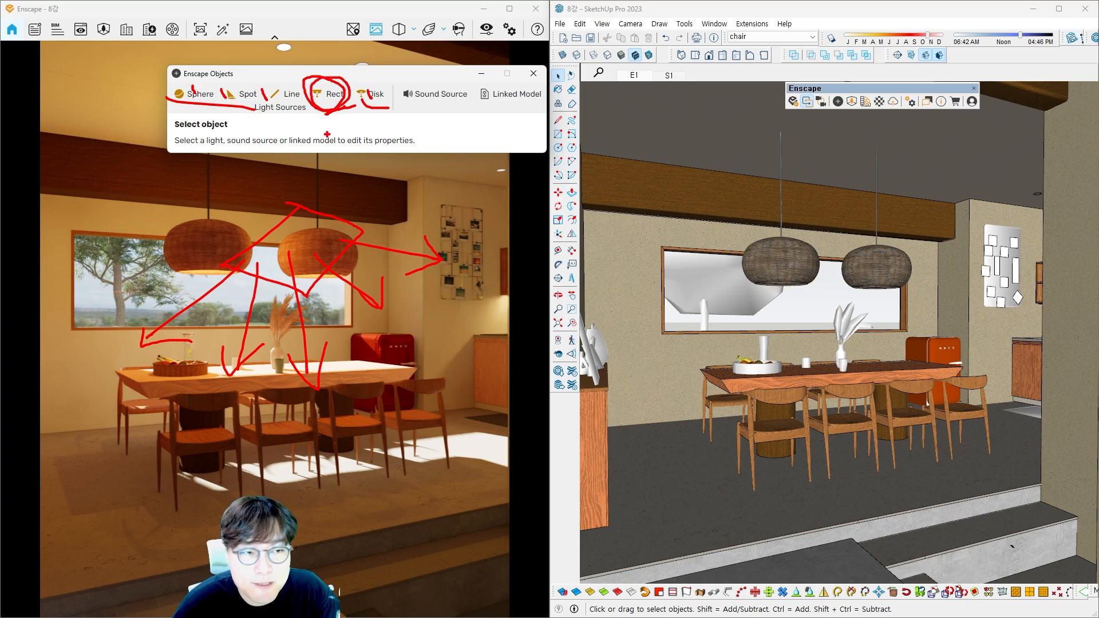
{"action": "mouse_move", "coordinate": [179, 112]}
{"action": "left_mouse_down"}
{"action": "mouse_move", "coordinate": [283, 84]}
{"action": "mouse_move", "coordinate": [205, 116]}
{"action": "left_mouse_up"}
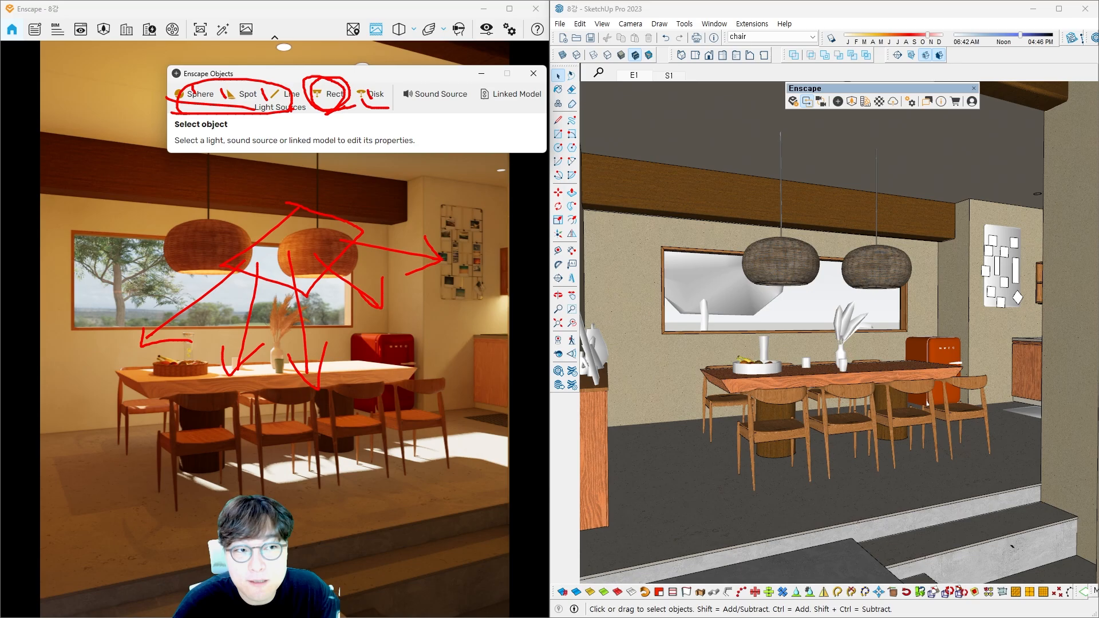
{"action": "left_click_drag", "start_coordinate": [170, 83], "coordinate": [242, 84]}
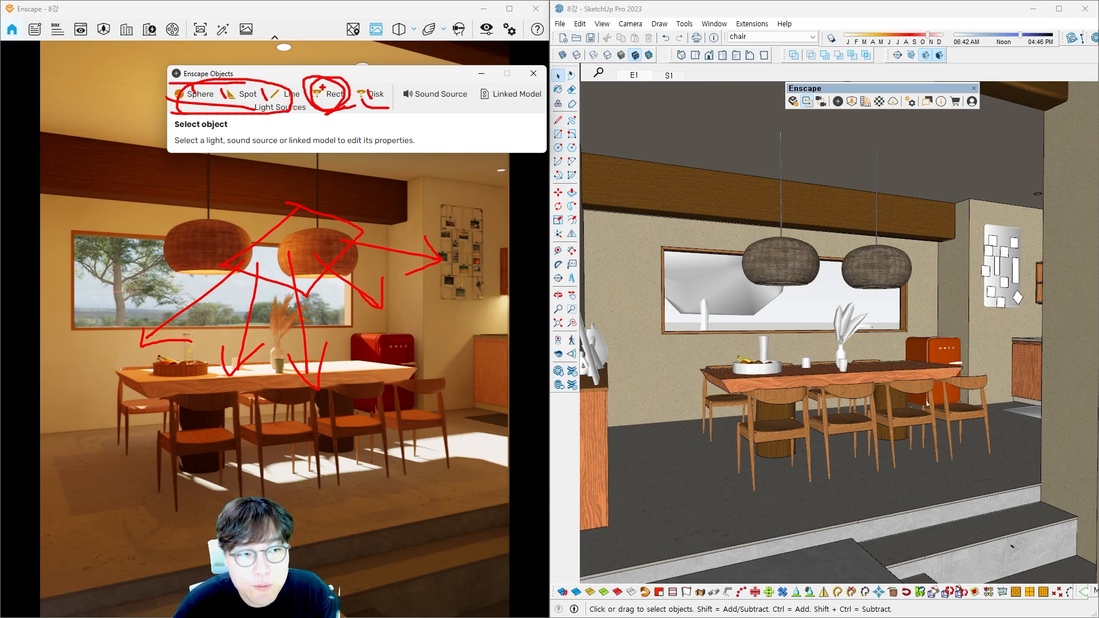
{"action": "left_click_drag", "start_coordinate": [309, 75], "coordinate": [352, 112], "text": "ctrl"}
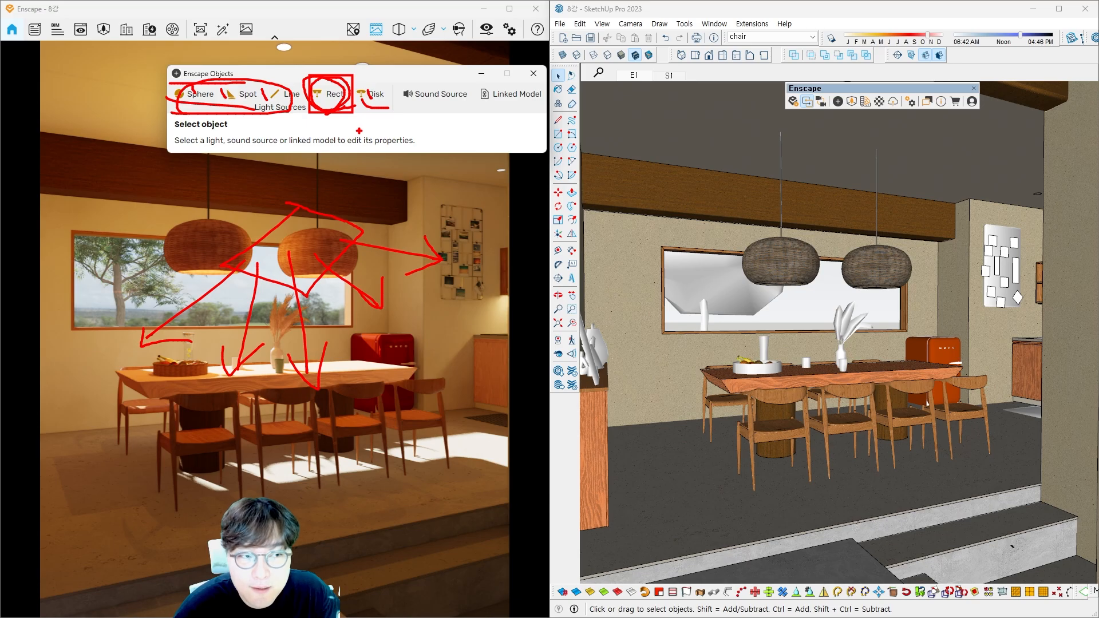
{"action": "key", "text": "Escape"}
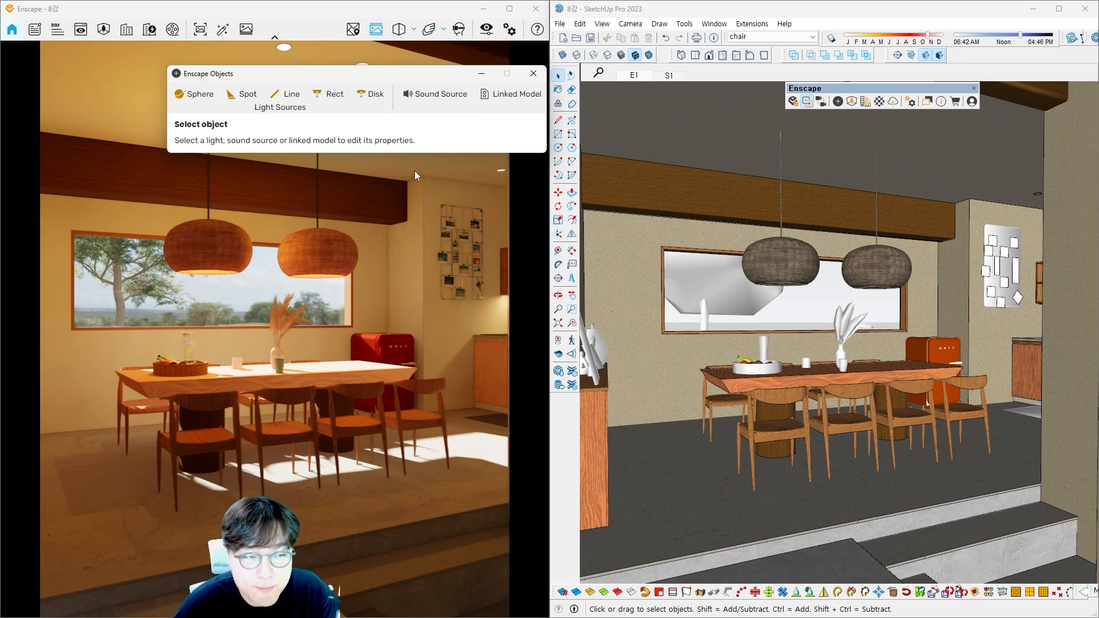
Step: Place a downward-facing rectangular light just below the ceiling at the wall column's corner, between the wooden beam and the photo board
{"action": "left_click", "coordinate": [329, 97]}
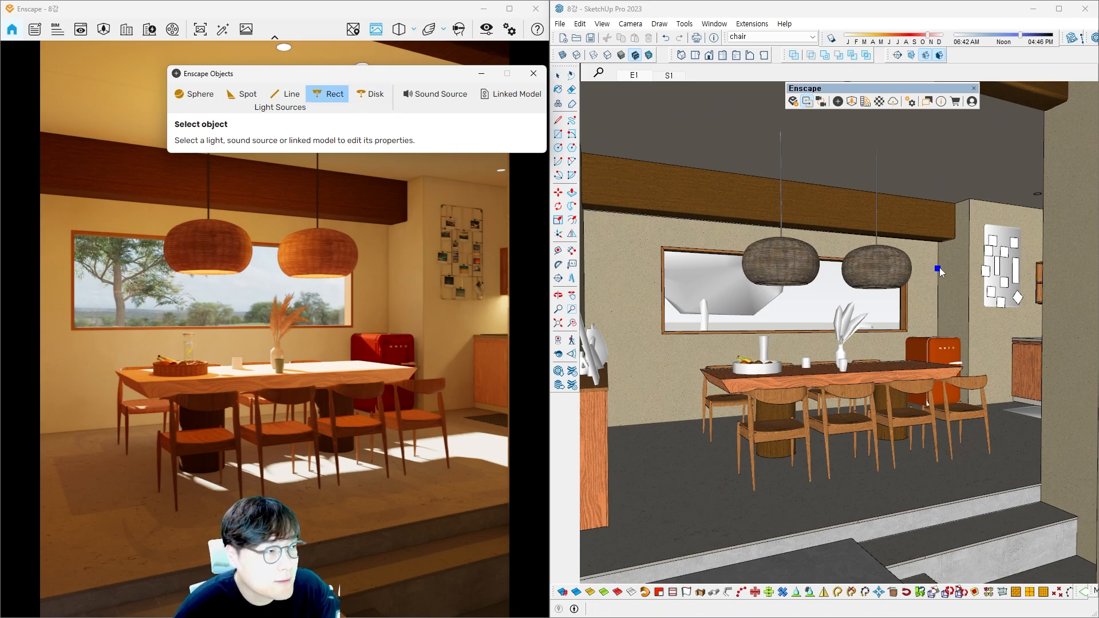
{"action": "scroll", "coordinate": [939, 270], "scroll_direction": "up", "scroll_amount": 6}
{"action": "mouse_move", "coordinate": [967, 226]}
{"action": "middle_mouse_down", "text": "shift"}
{"action": "mouse_move", "coordinate": [886, 233]}
{"action": "mouse_move", "coordinate": [919, 250]}
{"action": "mouse_move", "coordinate": [908, 236]}
{"action": "middle_mouse_up", "text": "shift"}
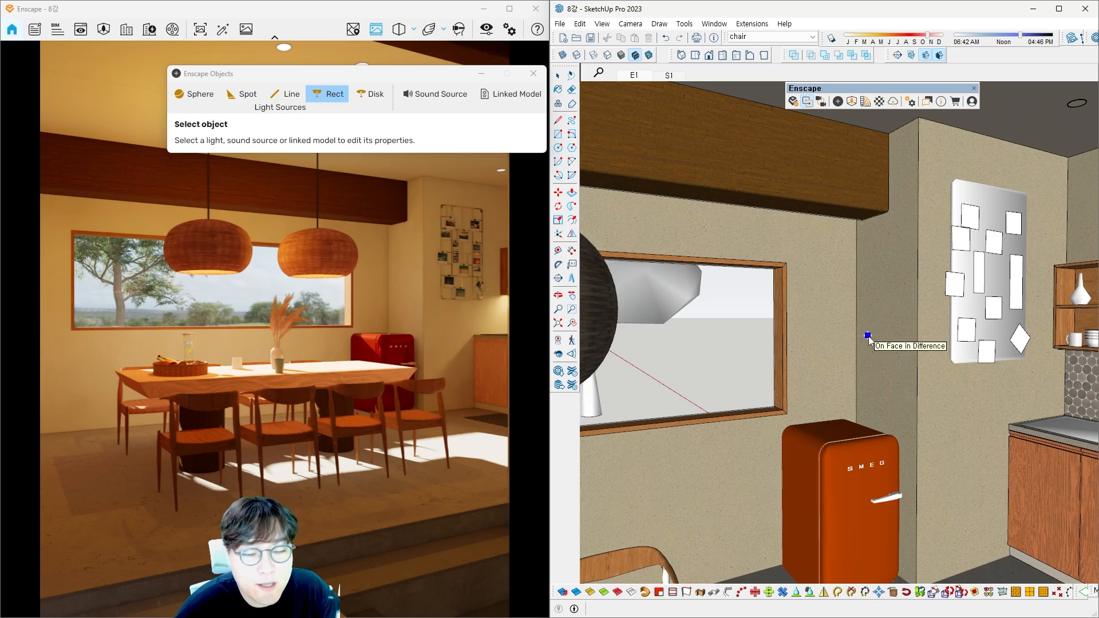
{"action": "middle_click", "coordinate": [824, 286], "text": "shift"}
{"action": "middle_click", "coordinate": [833, 263], "text": "shift"}
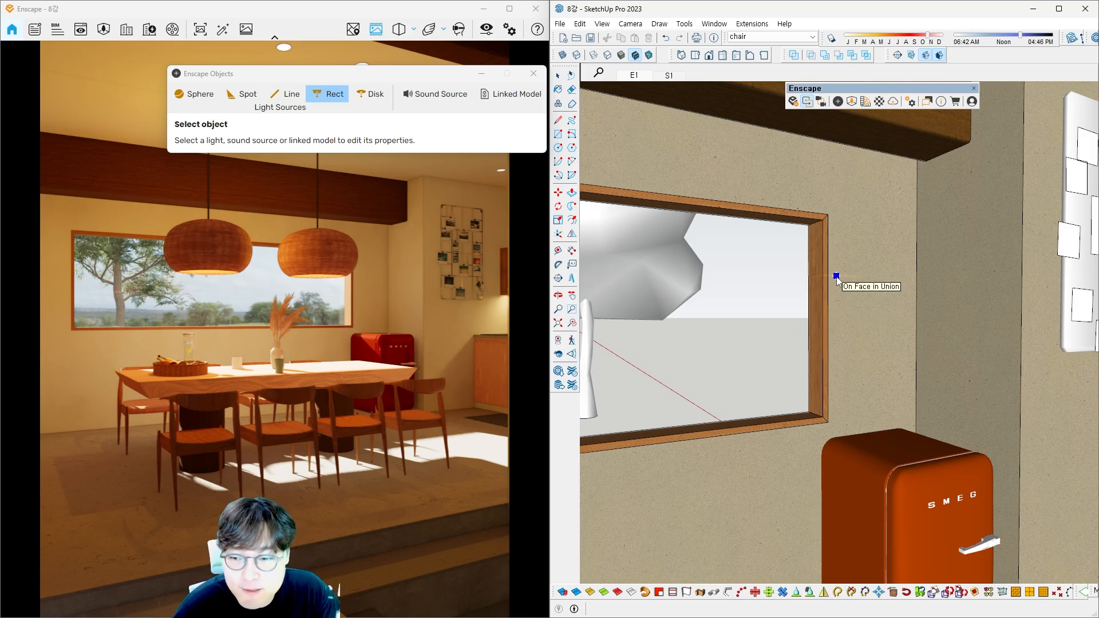
{"action": "mouse_move", "coordinate": [836, 276]}
{"action": "middle_mouse_down", "text": "shift"}
{"action": "mouse_move", "coordinate": [855, 296]}
{"action": "mouse_move", "coordinate": [829, 306]}
{"action": "mouse_move", "coordinate": [848, 245]}
{"action": "middle_mouse_up", "text": "shift"}
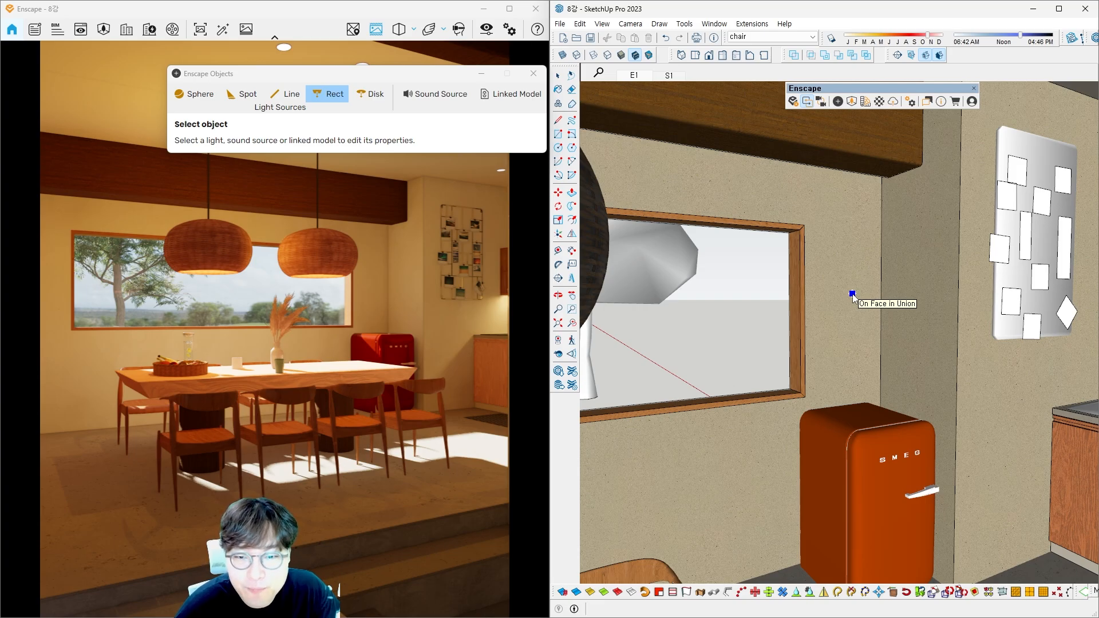
{"action": "scroll", "coordinate": [851, 296], "scroll_direction": "down", "scroll_amount": 3}
{"action": "middle_click_drag", "start_coordinate": [851, 297], "coordinate": [836, 307], "text": "shift"}
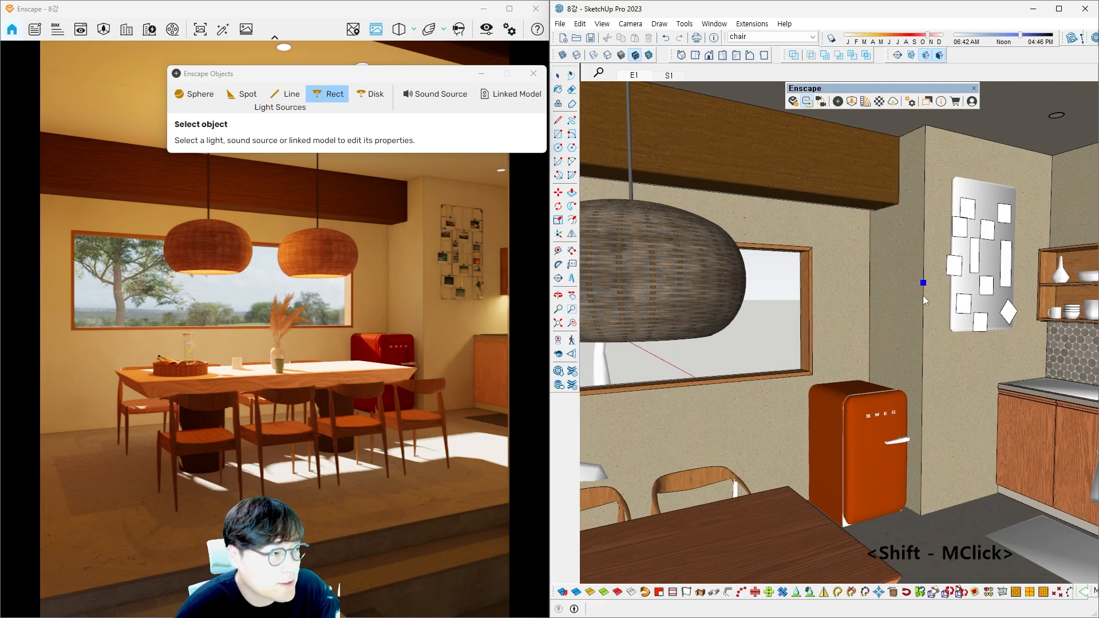
{"action": "mouse_move", "coordinate": [920, 270]}
{"action": "middle_mouse_down"}
{"action": "mouse_move", "coordinate": [868, 277]}
{"action": "mouse_move", "coordinate": [795, 225]}
{"action": "mouse_move", "coordinate": [850, 238]}
{"action": "middle_mouse_up"}
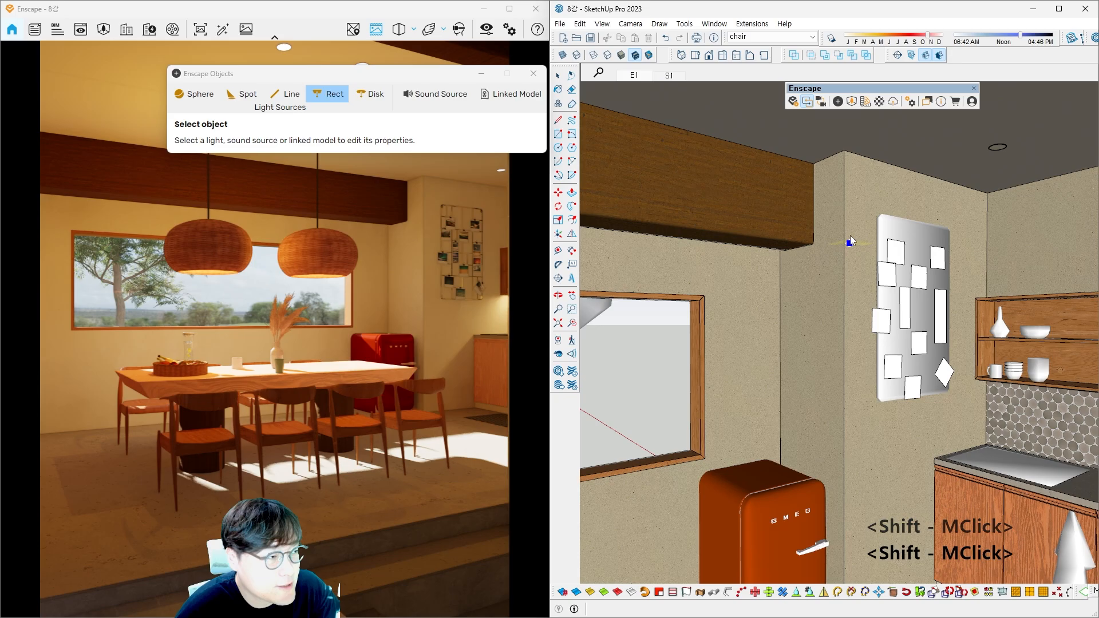
{"action": "scroll", "coordinate": [841, 183], "scroll_direction": "up", "scroll_amount": 5}
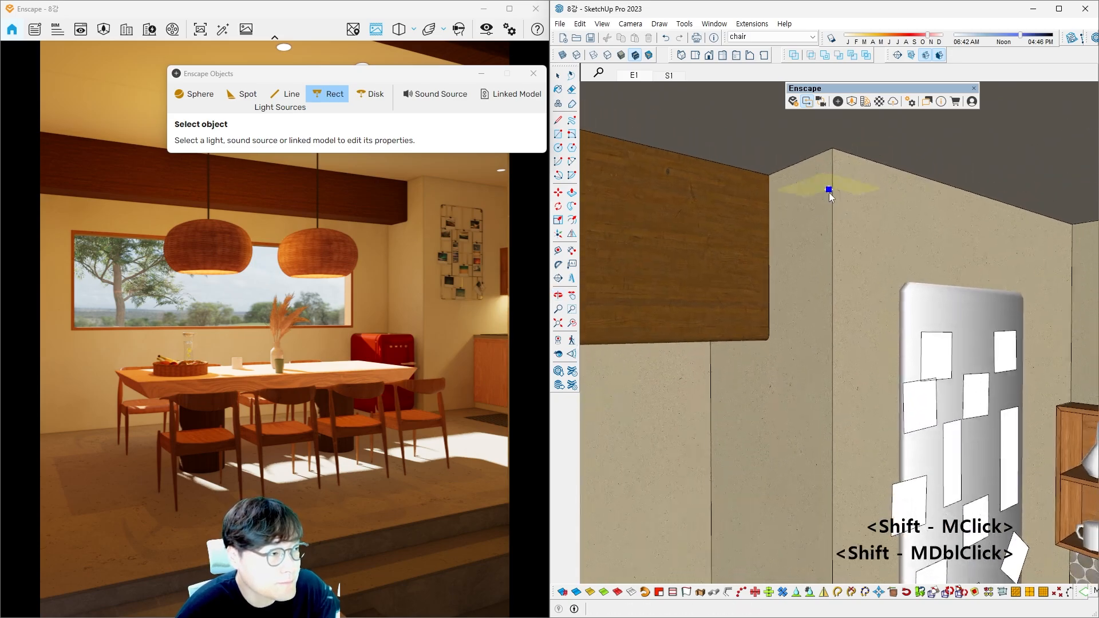
{"action": "middle_click_drag", "start_coordinate": [829, 193], "coordinate": [830, 191], "text": "shift"}
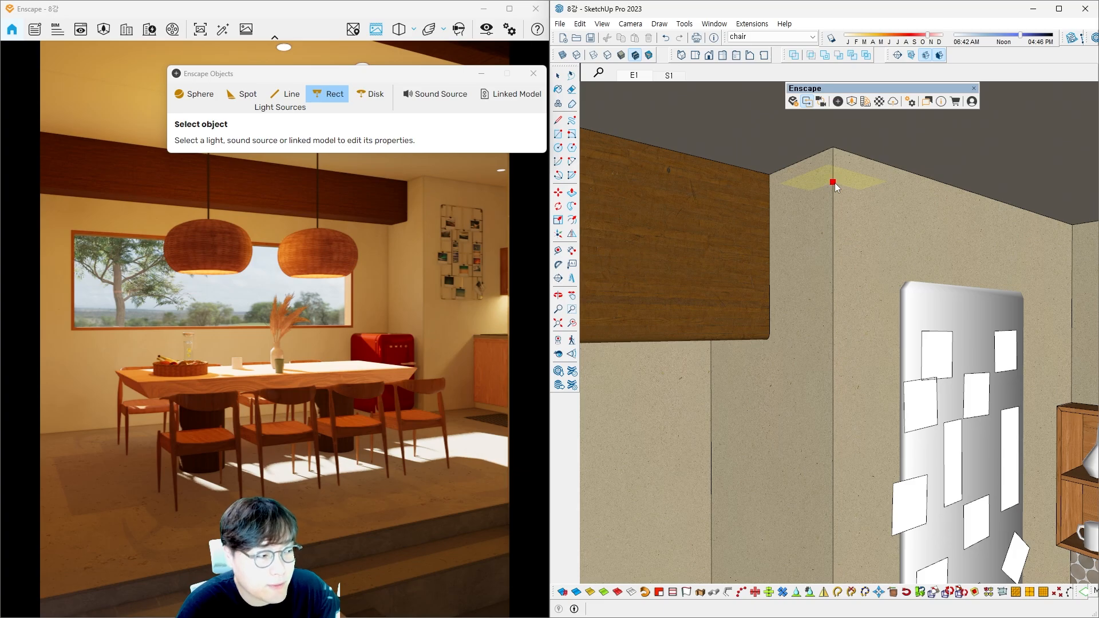
{"action": "left_click", "coordinate": [832, 182]}
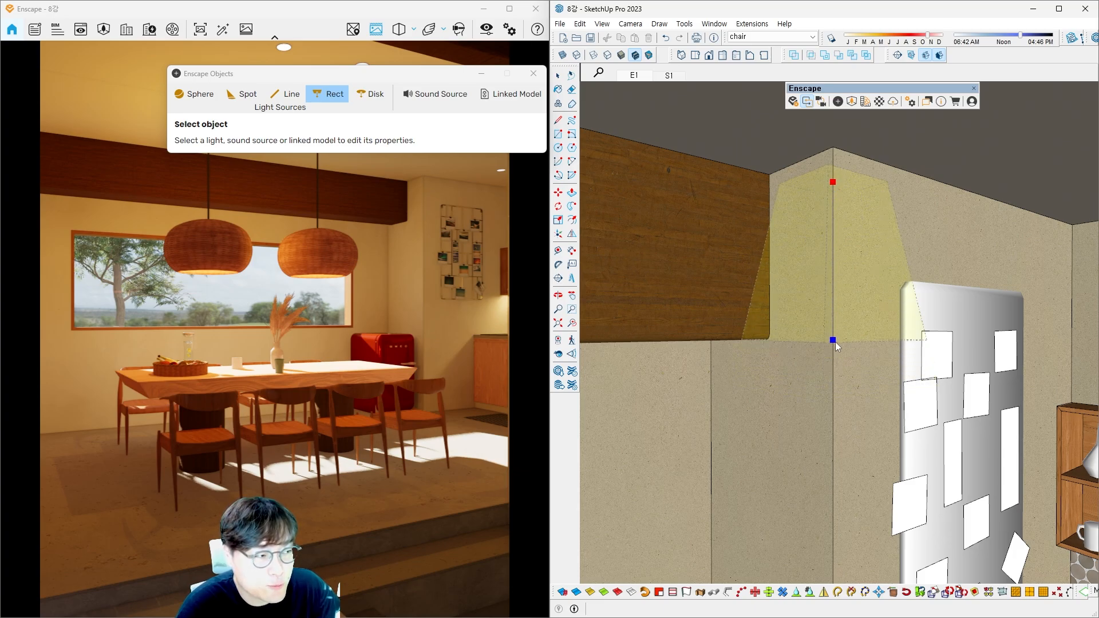
{"action": "left_click", "coordinate": [834, 390]}
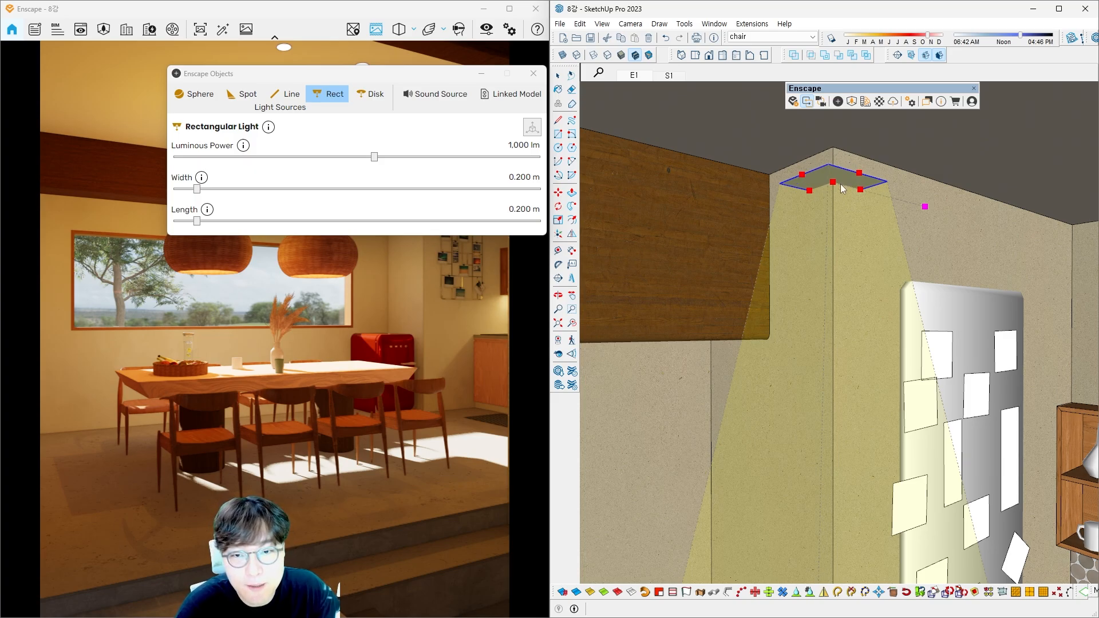
{"action": "left_click_drag", "start_coordinate": [366, 84], "coordinate": [326, 98]}
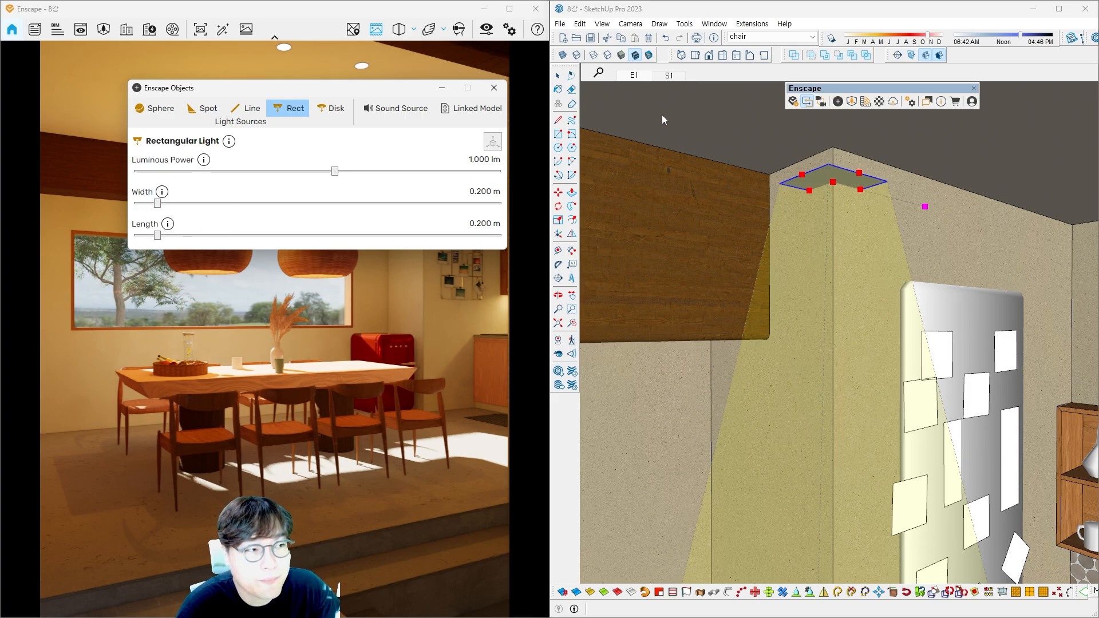
{"action": "key", "text": "space"}
Step: Set the rectangular light's width to 0.495 m and its length to 0.500 m
{"action": "left_click", "coordinate": [695, 236]}
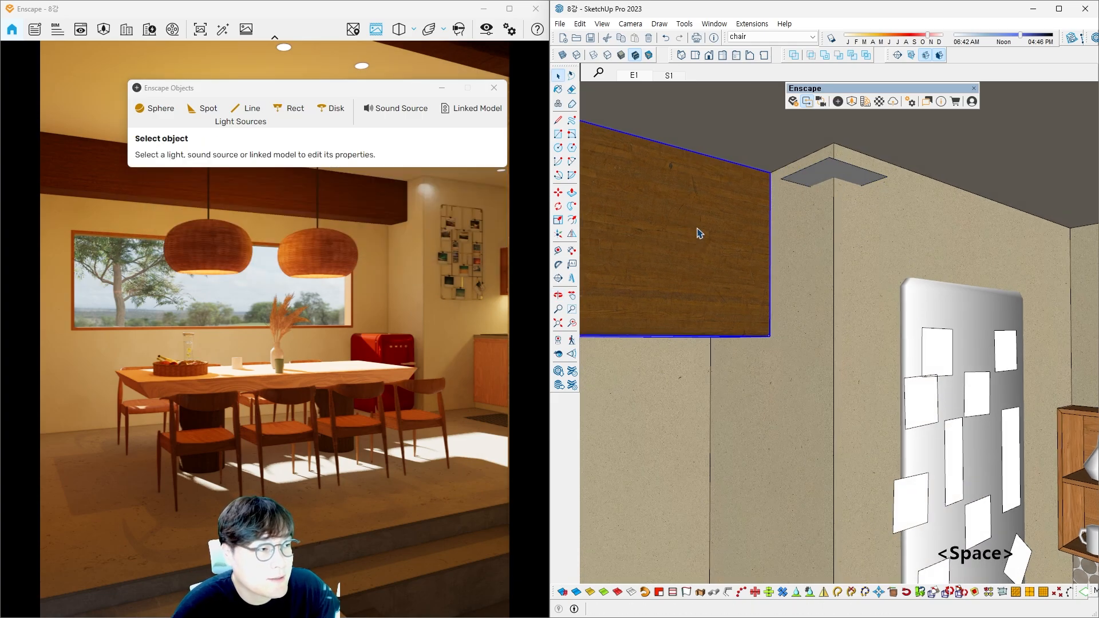
{"action": "mouse_move", "coordinate": [664, 223]}
{"action": "middle_mouse_down"}
{"action": "mouse_move", "coordinate": [664, 194]}
{"action": "mouse_move", "coordinate": [711, 209]}
{"action": "middle_mouse_up"}
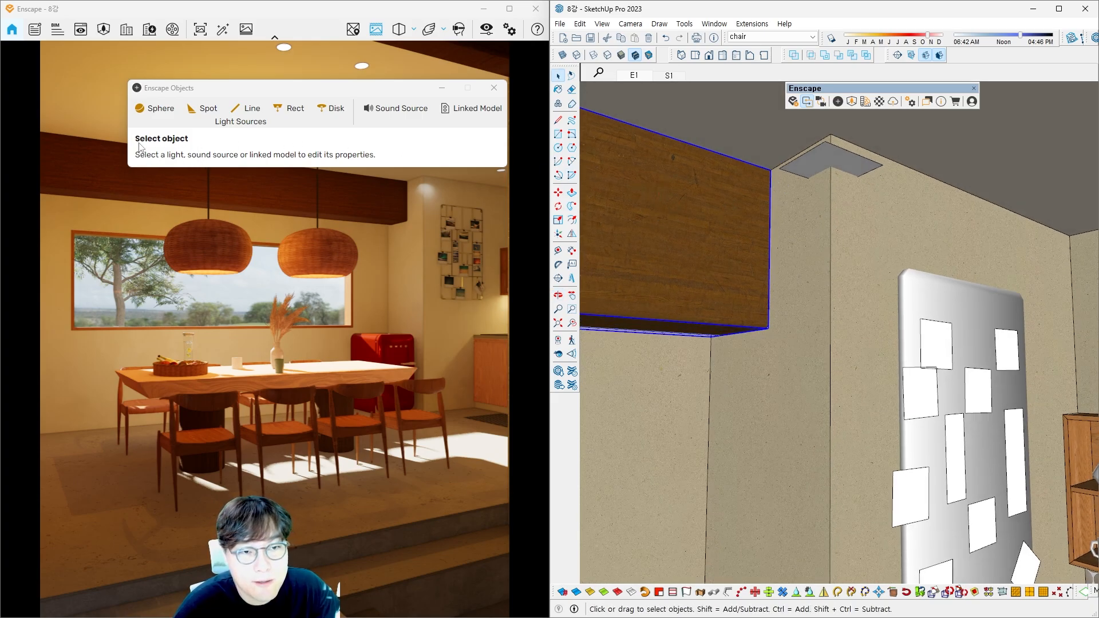
{"action": "left_click", "coordinate": [825, 160]}
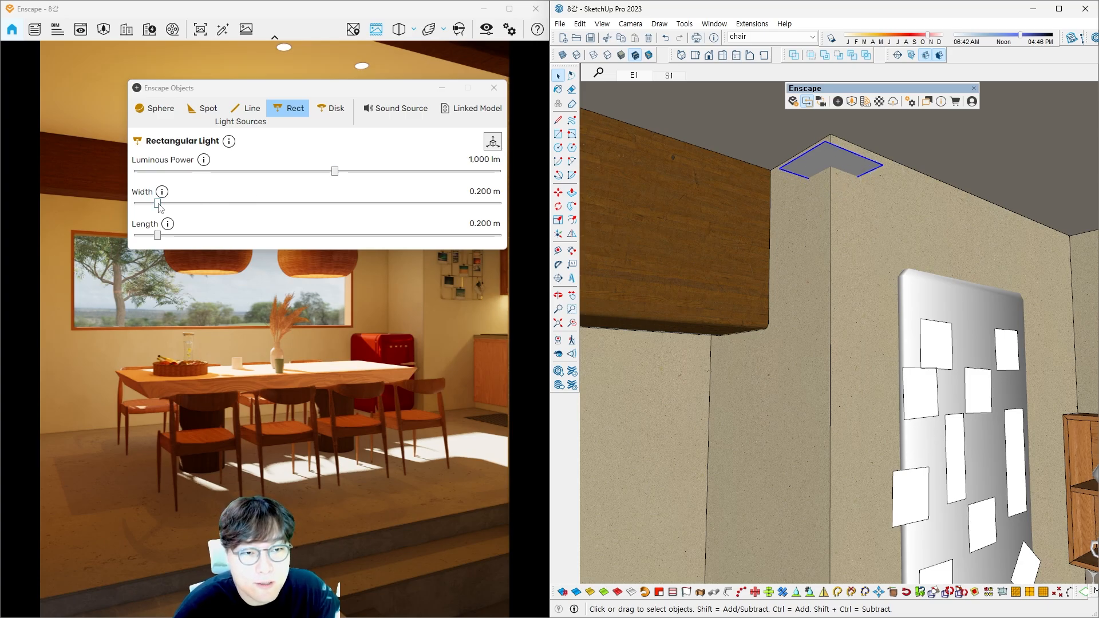
{"action": "left_click_drag", "start_coordinate": [158, 204], "coordinate": [194, 204]}
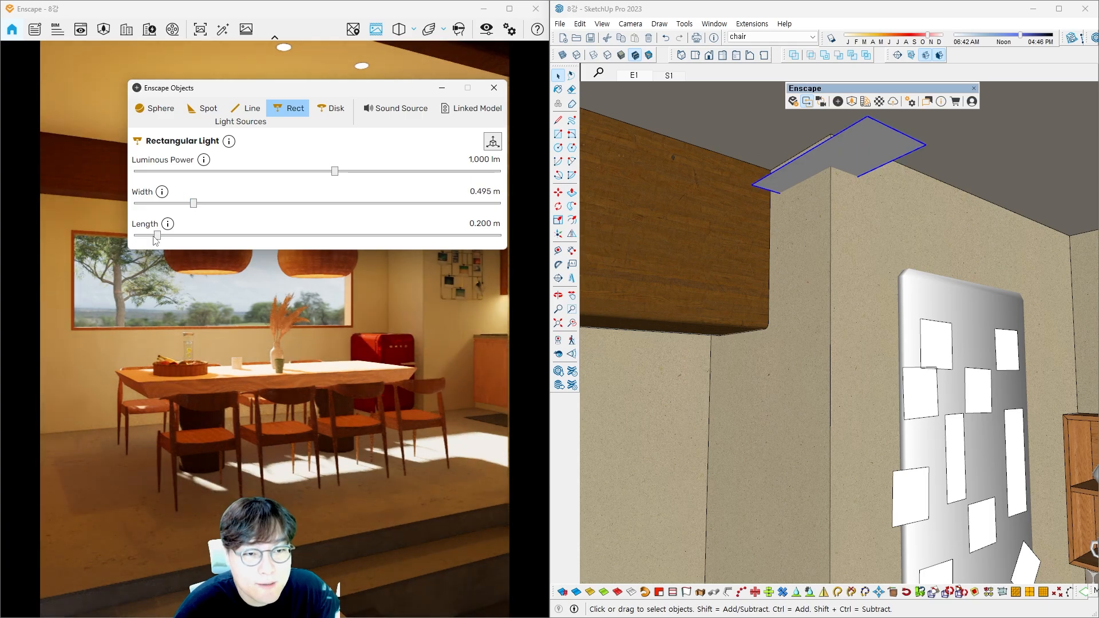
{"action": "left_click_drag", "start_coordinate": [158, 235], "coordinate": [194, 236]}
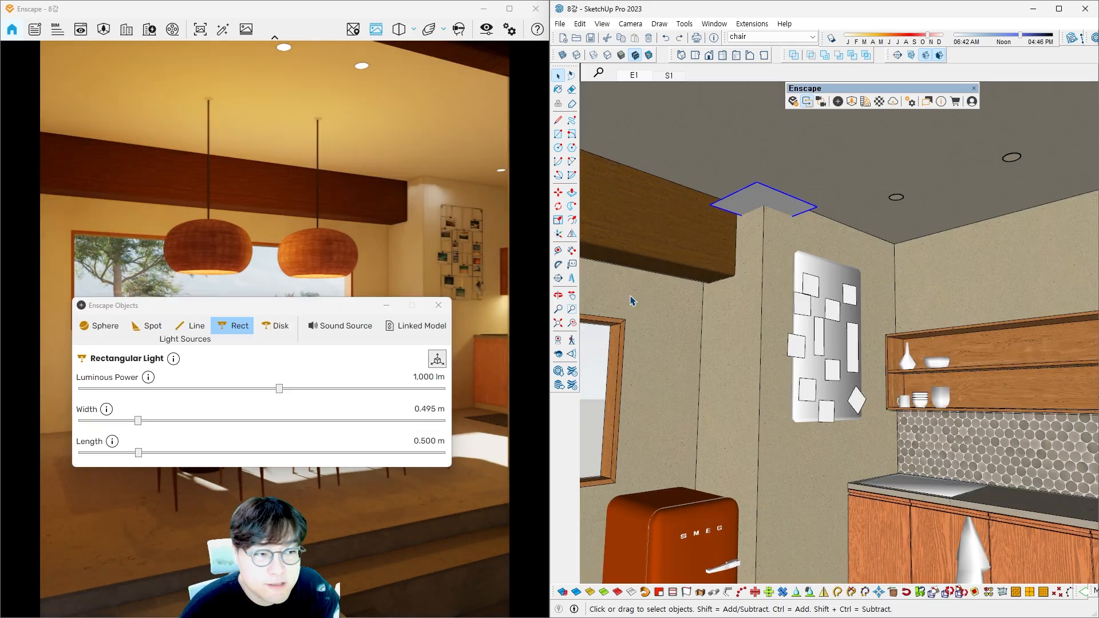
Step: Examine the rectangular light's effect on the column corner in the render, keeping the Enscape Objects window clear of the lit area
{"action": "scroll", "coordinate": [697, 211], "scroll_direction": "up", "scroll_amount": 1}
{"action": "scroll", "coordinate": [743, 206], "scroll_direction": "up", "scroll_amount": 2}
{"action": "mouse_move", "coordinate": [743, 206]}
{"action": "middle_mouse_down", "text": "shift"}
{"action": "mouse_move", "coordinate": [714, 226]}
{"action": "mouse_move", "coordinate": [753, 204]}
{"action": "middle_mouse_up", "text": "shift"}
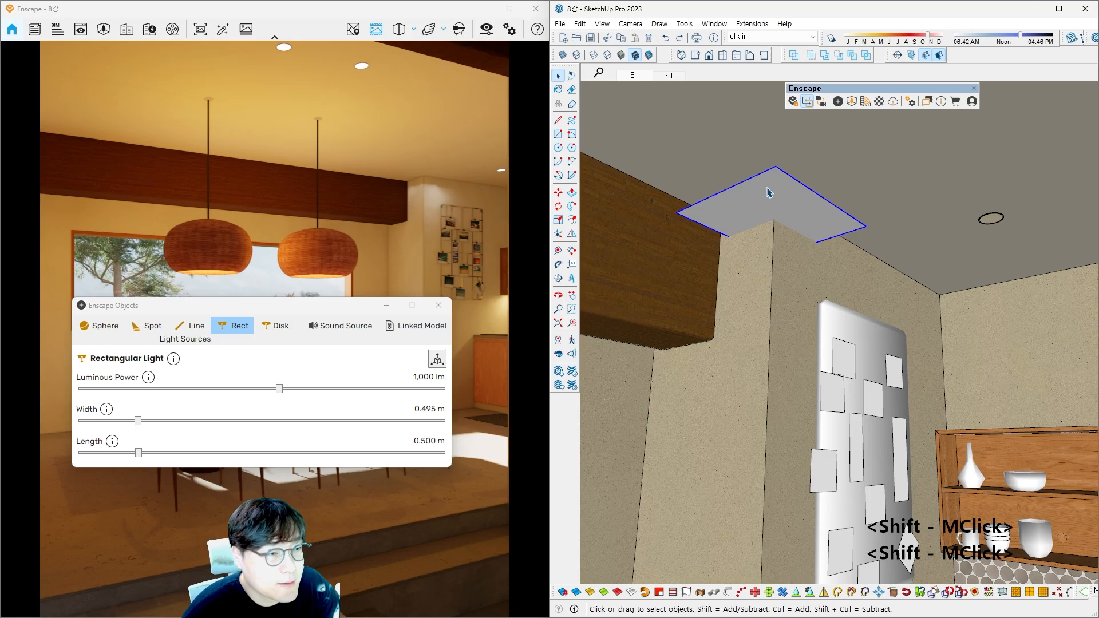
{"action": "left_click", "coordinate": [434, 184]}
{"action": "scroll", "coordinate": [434, 183], "scroll_direction": "up", "scroll_amount": 3}
{"action": "key", "text": "d"}
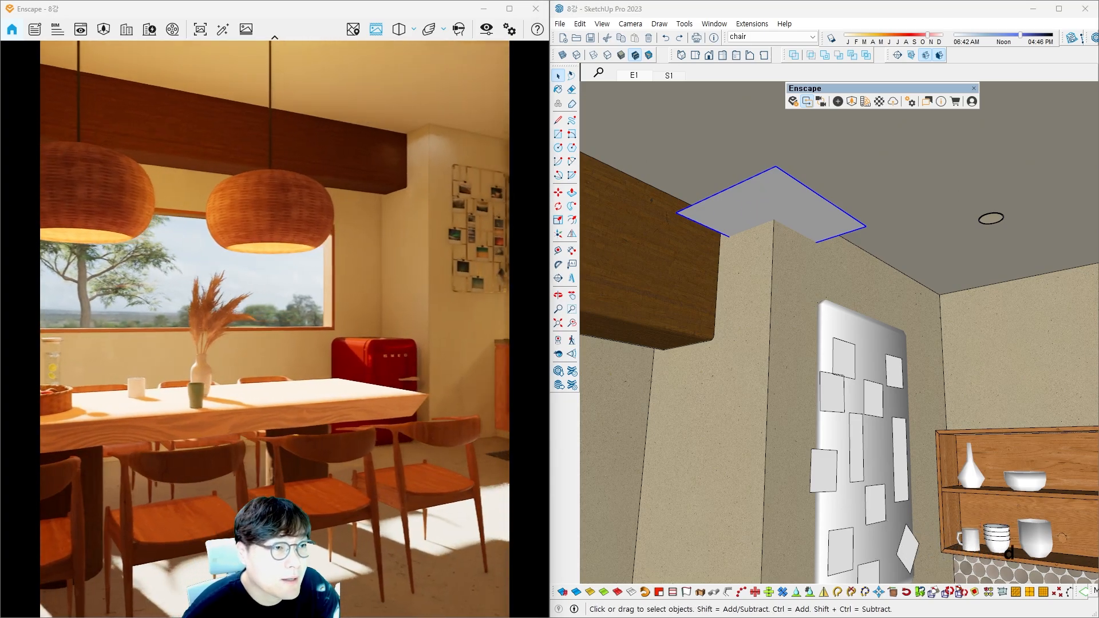
{"action": "key", "text": "w"}
{"action": "key", "text": "d"}
{"action": "key", "text": "e"}
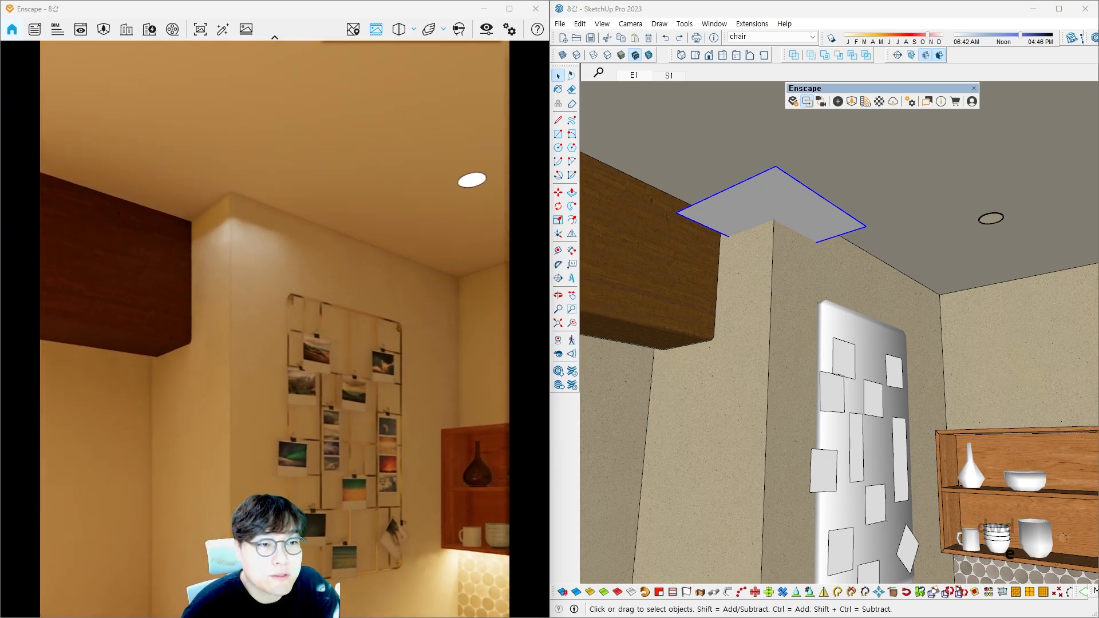
{"action": "key", "text": "a"}
{"action": "key", "text": "w"}
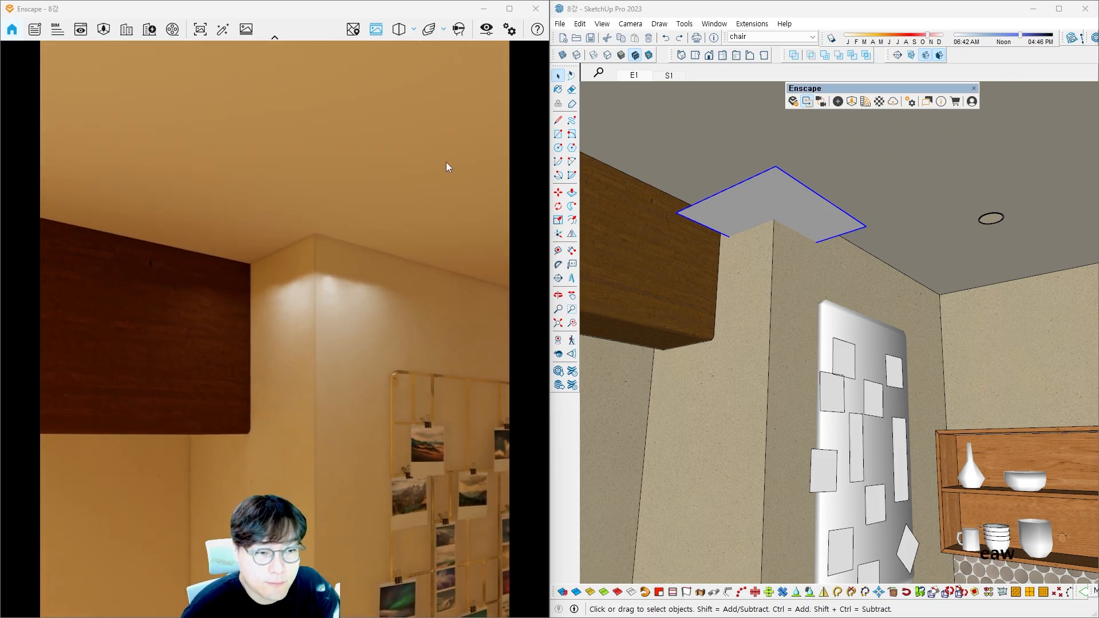
{"action": "left_click", "coordinate": [801, 206]}
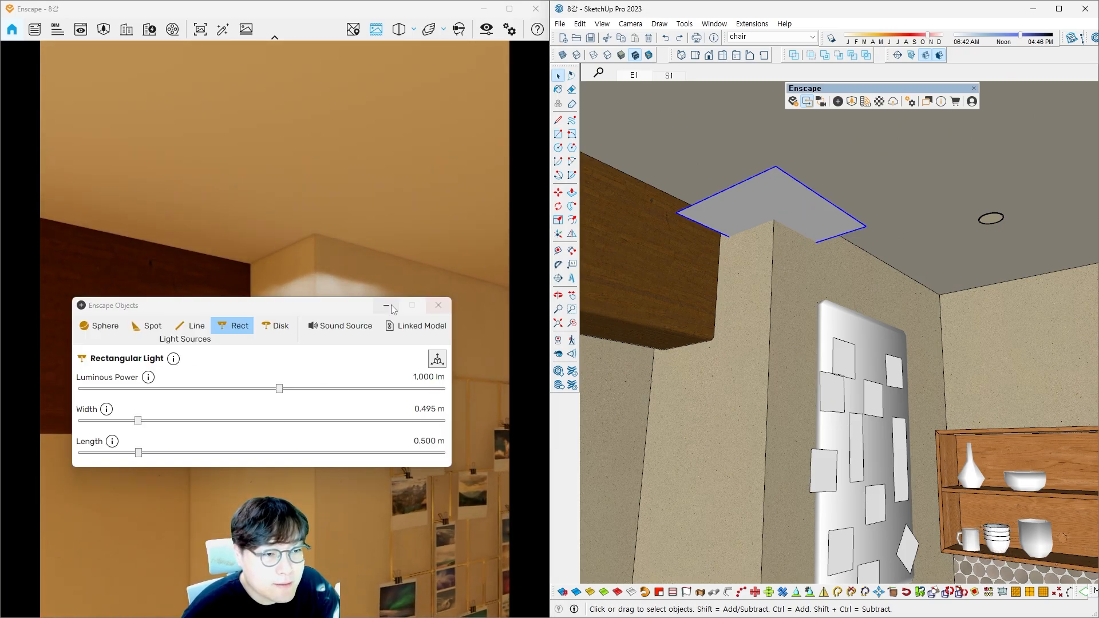
{"action": "left_click_drag", "start_coordinate": [393, 309], "coordinate": [394, 352]}
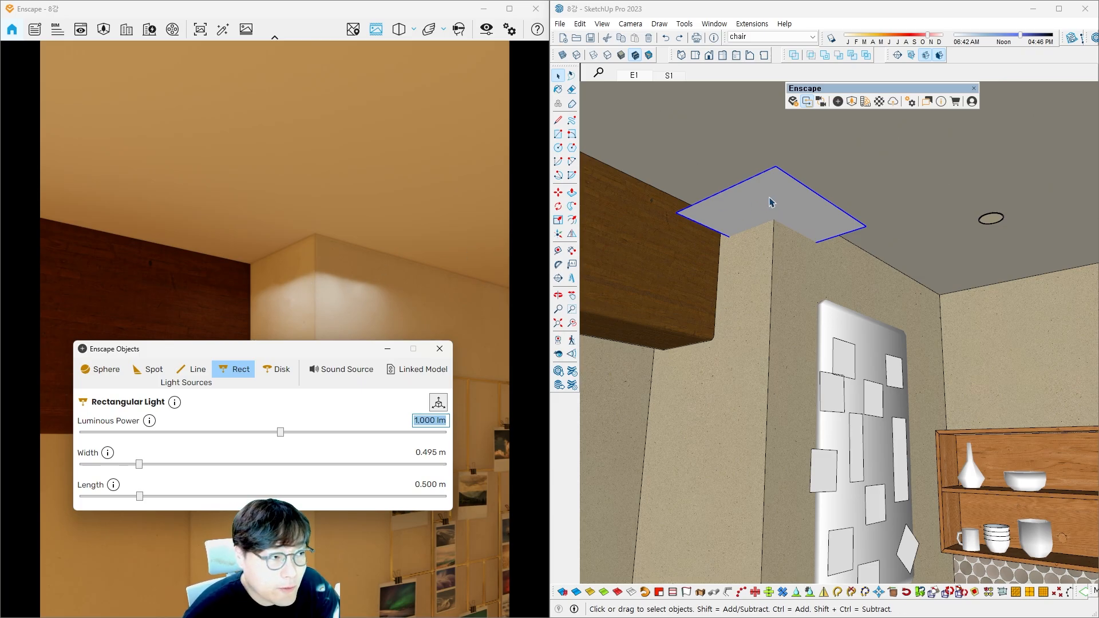
{"action": "key", "text": "ctrl+2"}
{"action": "mouse_move", "coordinate": [322, 278]}
{"action": "left_mouse_down"}
{"action": "mouse_move", "coordinate": [323, 307]}
{"action": "mouse_move", "coordinate": [341, 308]}
{"action": "left_mouse_up"}
{"action": "mouse_move", "coordinate": [347, 286]}
{"action": "left_mouse_down"}
{"action": "mouse_move", "coordinate": [352, 314]}
{"action": "mouse_move", "coordinate": [295, 312]}
{"action": "left_mouse_up"}
{"action": "left_click_drag", "start_coordinate": [282, 299], "coordinate": [281, 311]}
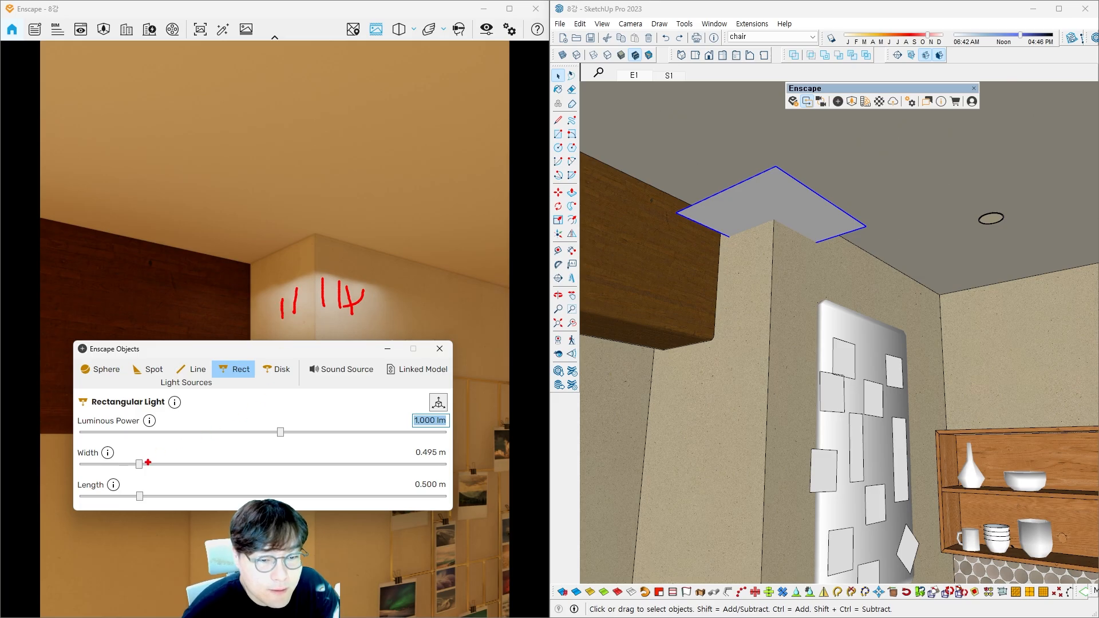
{"action": "left_click_drag", "start_coordinate": [137, 463], "coordinate": [215, 464]}
{"action": "left_click_drag", "start_coordinate": [152, 498], "coordinate": [275, 491]}
{"action": "key", "text": "Escape"}
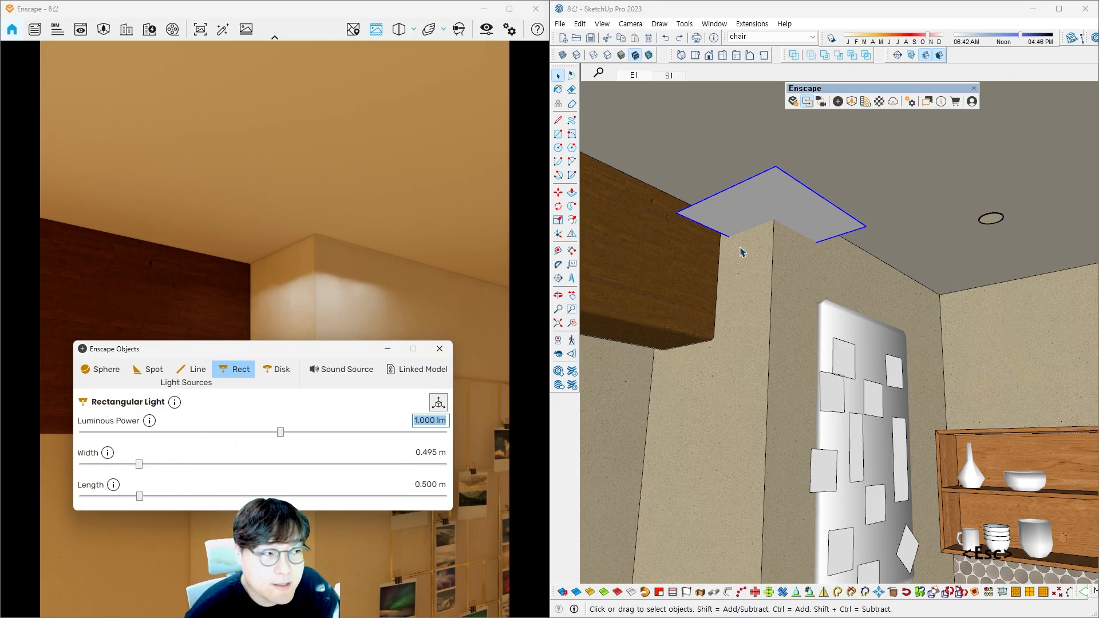
Step: Enlarge the rectangular light at the column corner to a width of 1.153 m and a length of 1.227 m
{"action": "left_click", "coordinate": [794, 202]}
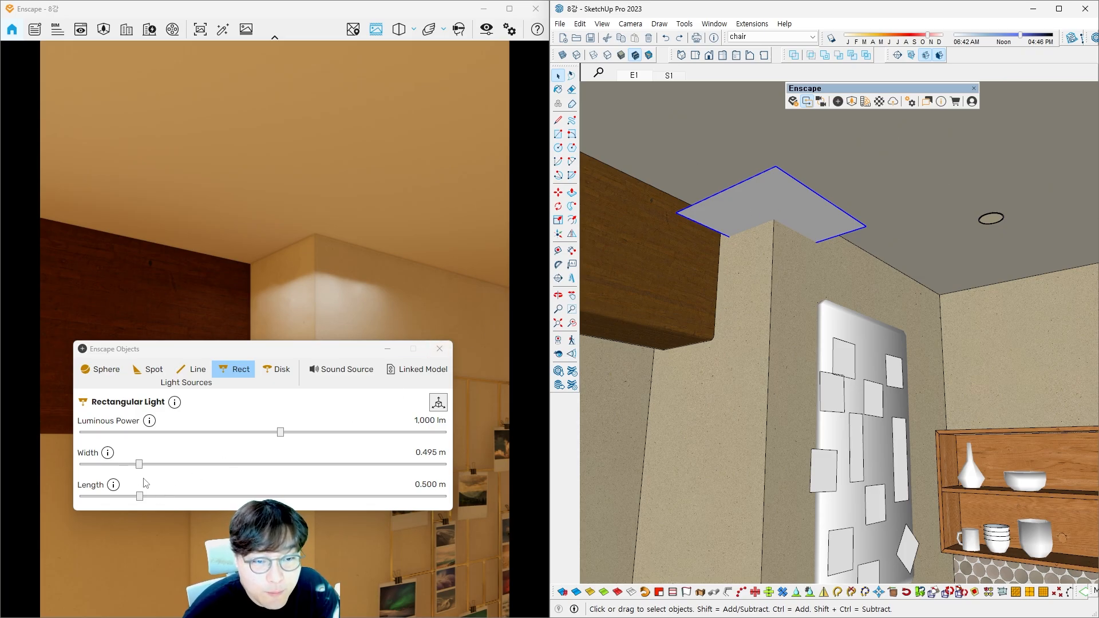
{"action": "left_click_drag", "start_coordinate": [141, 464], "coordinate": [203, 464]}
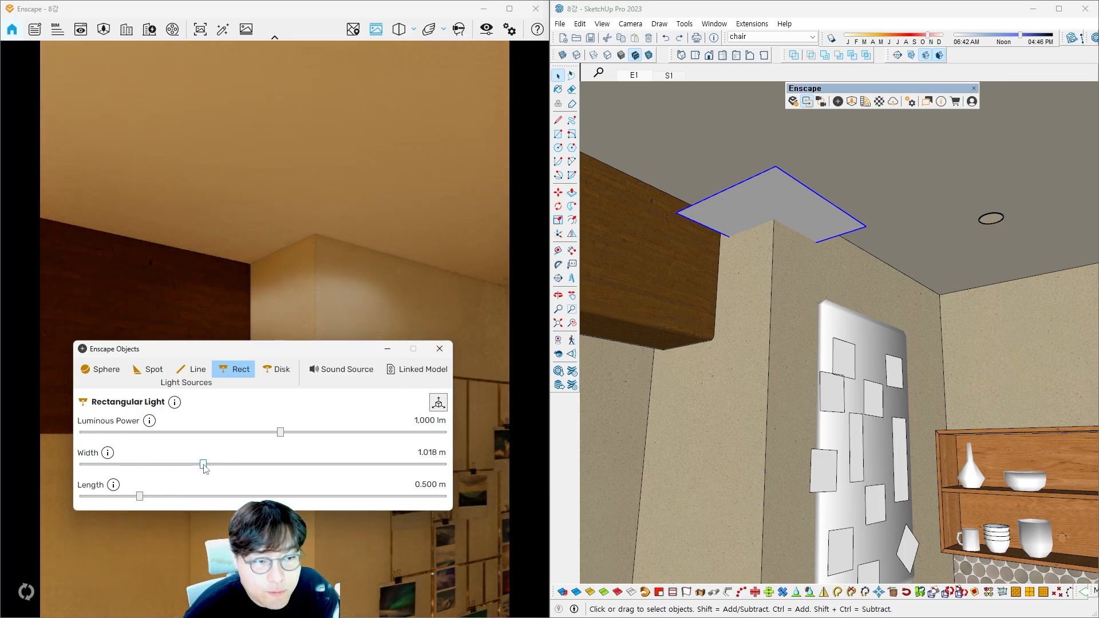
{"action": "mouse_move", "coordinate": [140, 497]}
{"action": "left_mouse_down"}
{"action": "mouse_move", "coordinate": [197, 498]}
{"action": "mouse_move", "coordinate": [211, 464]}
{"action": "mouse_move", "coordinate": [221, 464]}
{"action": "mouse_move", "coordinate": [216, 497]}
{"action": "mouse_move", "coordinate": [229, 497]}
{"action": "left_mouse_up"}
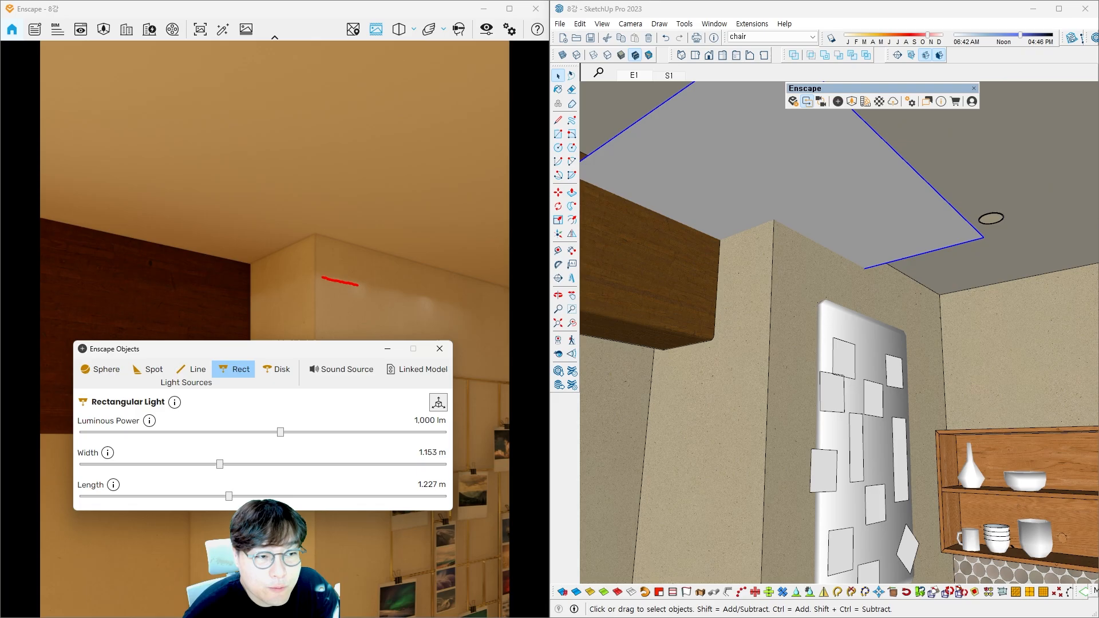
Step: Enlarge the rectangular light at the column corner to a width of 1.759 m and a length of 1.755 m
{"action": "left_click_drag", "start_coordinate": [358, 284], "coordinate": [425, 299]}
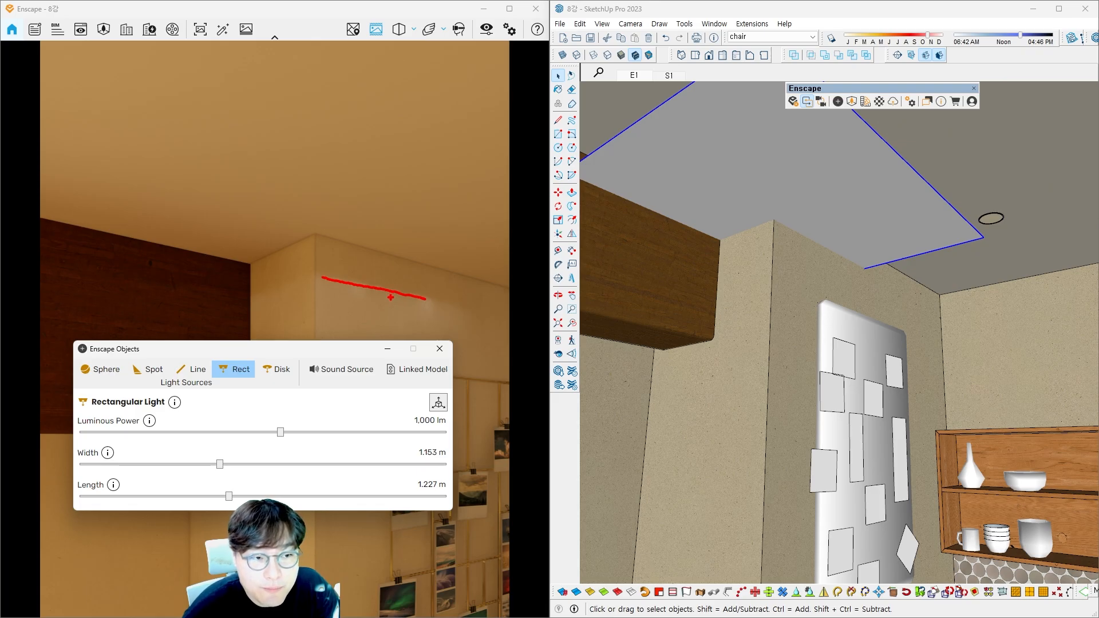
{"action": "mouse_move", "coordinate": [220, 464]}
{"action": "left_mouse_down"}
{"action": "mouse_move", "coordinate": [264, 465]}
{"action": "mouse_move", "coordinate": [246, 497]}
{"action": "mouse_move", "coordinate": [293, 496]}
{"action": "mouse_move", "coordinate": [274, 464]}
{"action": "mouse_move", "coordinate": [294, 464]}
{"action": "left_mouse_up"}
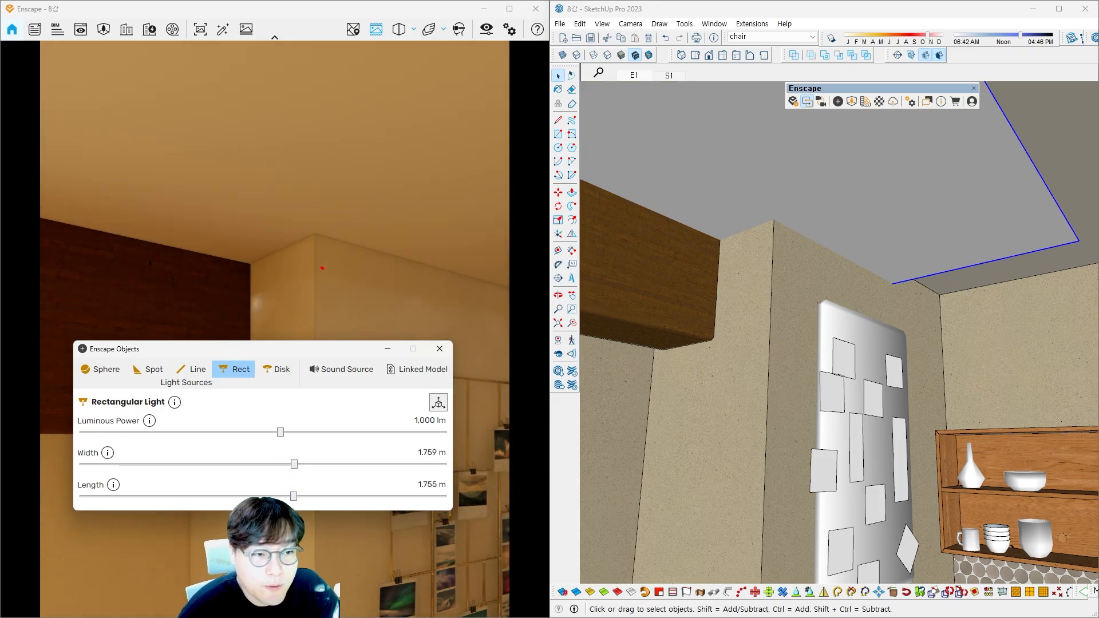
{"action": "left_click_drag", "start_coordinate": [322, 268], "coordinate": [416, 289]}
{"action": "mouse_move", "coordinate": [784, 227]}
{"action": "left_mouse_down"}
{"action": "mouse_move", "coordinate": [884, 267]}
{"action": "mouse_move", "coordinate": [723, 236]}
{"action": "left_mouse_up"}
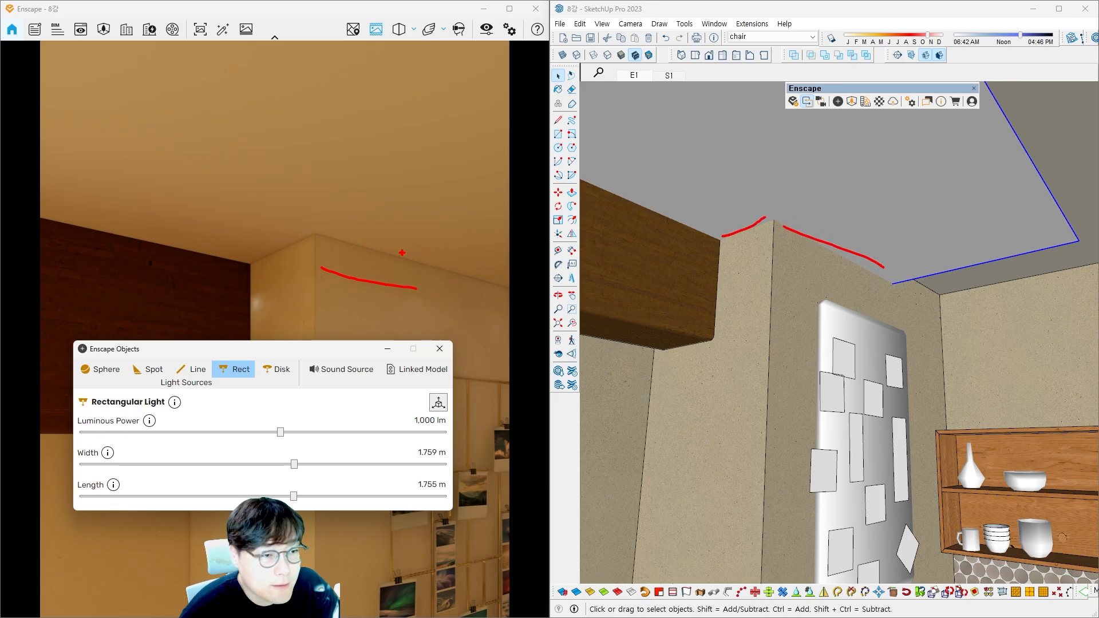
{"action": "mouse_move", "coordinate": [344, 274]}
{"action": "left_mouse_down"}
{"action": "mouse_move", "coordinate": [334, 317]}
{"action": "mouse_move", "coordinate": [349, 320]}
{"action": "left_mouse_up"}
{"action": "mouse_move", "coordinate": [367, 296]}
{"action": "left_mouse_down"}
{"action": "mouse_move", "coordinate": [366, 307]}
{"action": "mouse_move", "coordinate": [378, 291]}
{"action": "left_mouse_up"}
{"action": "left_click_drag", "start_coordinate": [345, 279], "coordinate": [346, 276]}
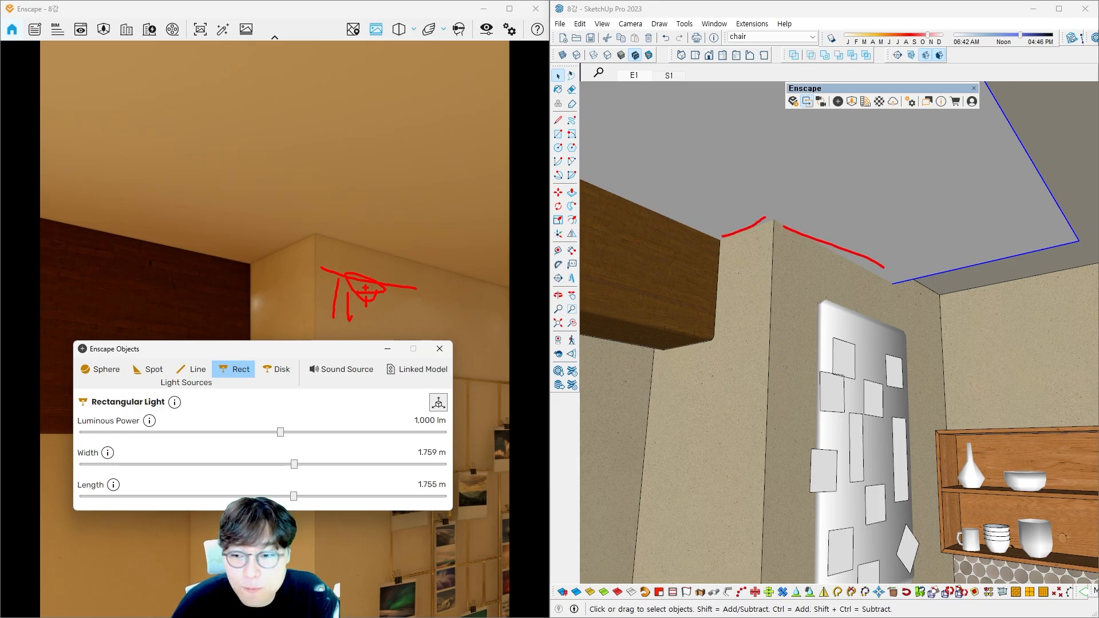
{"action": "key", "text": "Escape"}
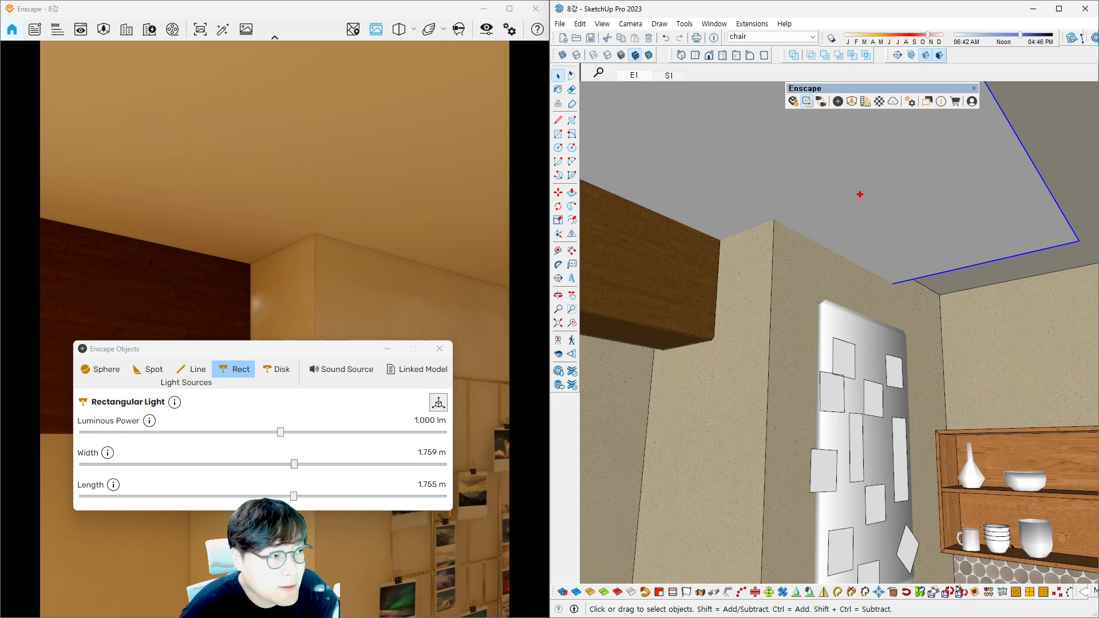
{"action": "mouse_move", "coordinate": [810, 171]}
{"action": "left_mouse_down"}
{"action": "mouse_move", "coordinate": [813, 220]}
{"action": "mouse_move", "coordinate": [861, 203]}
{"action": "mouse_move", "coordinate": [888, 215]}
{"action": "mouse_move", "coordinate": [806, 290]}
{"action": "mouse_move", "coordinate": [836, 306]}
{"action": "mouse_move", "coordinate": [949, 269]}
{"action": "mouse_move", "coordinate": [938, 280]}
{"action": "mouse_move", "coordinate": [990, 269]}
{"action": "left_mouse_up"}
{"action": "left_click_drag", "start_coordinate": [962, 245], "coordinate": [967, 251]}
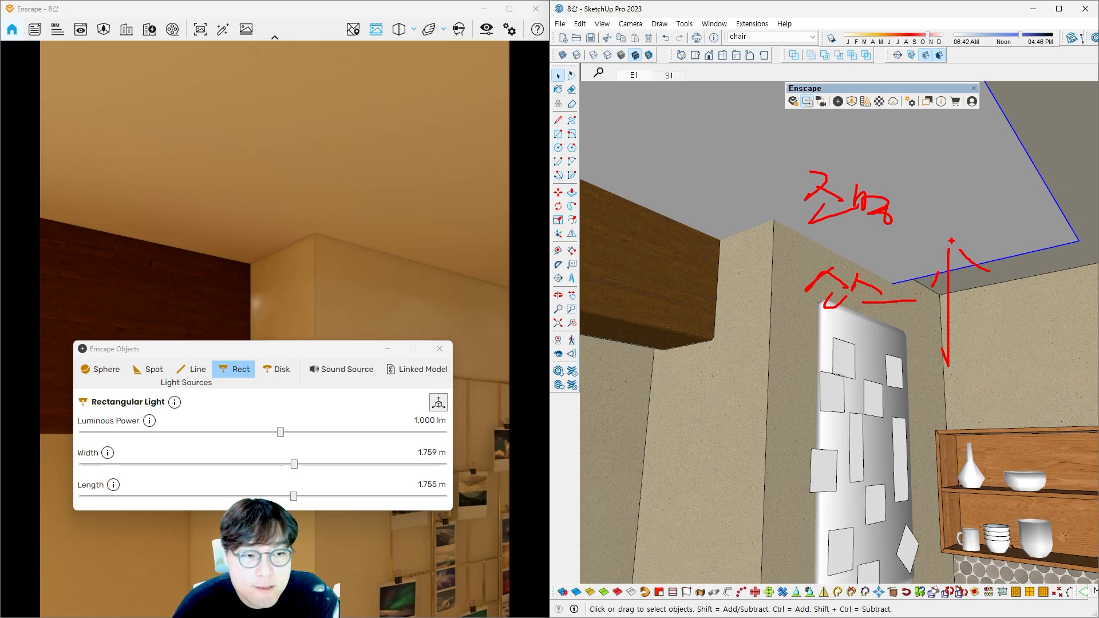
{"action": "mouse_move", "coordinate": [690, 388]}
{"action": "left_mouse_down"}
{"action": "mouse_move", "coordinate": [758, 424]}
{"action": "mouse_move", "coordinate": [789, 401]}
{"action": "mouse_move", "coordinate": [840, 414]}
{"action": "left_mouse_up"}
{"action": "mouse_move", "coordinate": [684, 452]}
{"action": "left_mouse_down"}
{"action": "mouse_move", "coordinate": [824, 455]}
{"action": "mouse_move", "coordinate": [644, 403]}
{"action": "mouse_move", "coordinate": [676, 482]}
{"action": "left_mouse_up"}
{"action": "left_click_drag", "start_coordinate": [724, 144], "coordinate": [621, 268]}
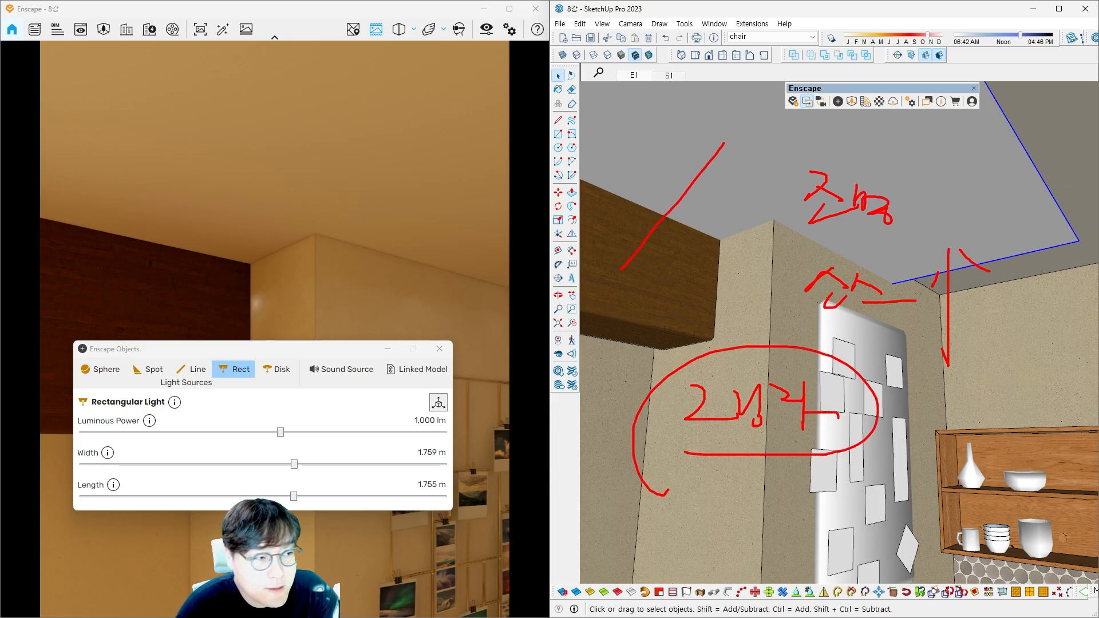
{"action": "left_click_drag", "start_coordinate": [612, 310], "coordinate": [574, 365]}
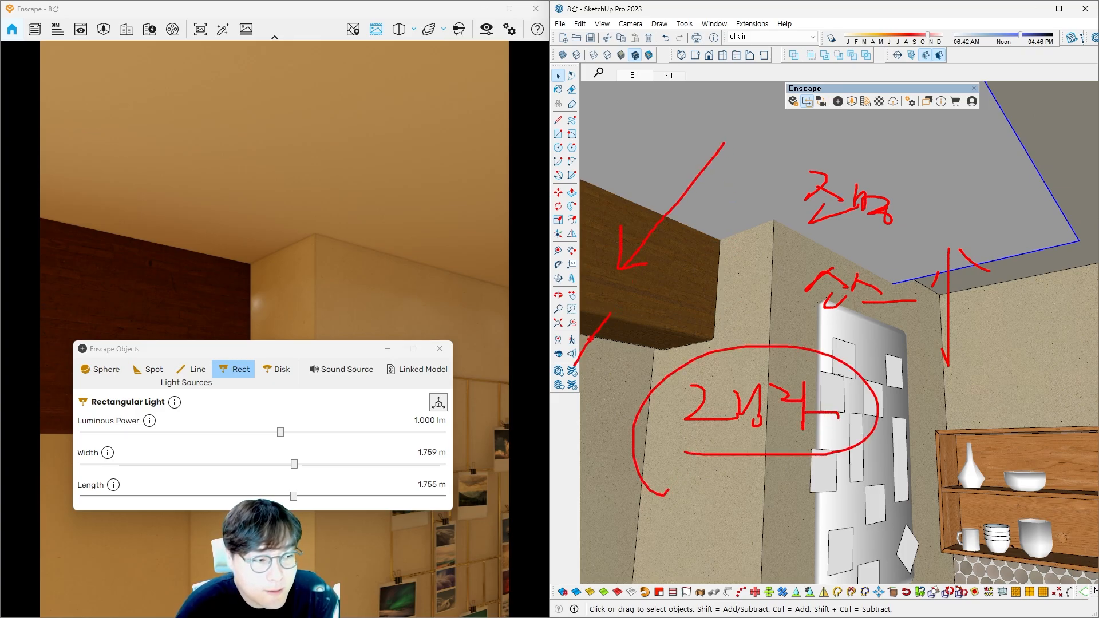
{"action": "left_click_drag", "start_coordinate": [598, 461], "coordinate": [788, 461]}
{"action": "left_click_drag", "start_coordinate": [669, 465], "coordinate": [750, 466]}
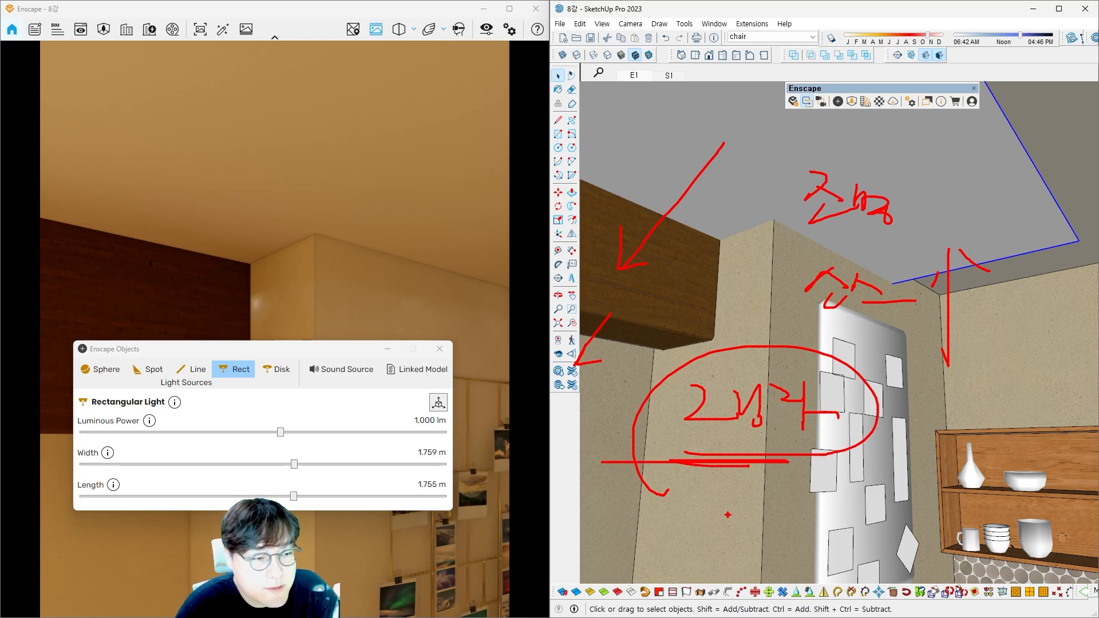
{"action": "mouse_move", "coordinate": [732, 504]}
{"action": "left_mouse_down"}
{"action": "mouse_move", "coordinate": [753, 530]}
{"action": "mouse_move", "coordinate": [744, 556]}
{"action": "left_mouse_up"}
{"action": "mouse_move", "coordinate": [756, 518]}
{"action": "left_mouse_down"}
{"action": "mouse_move", "coordinate": [831, 526]}
{"action": "mouse_move", "coordinate": [827, 554]}
{"action": "left_mouse_up"}
{"action": "left_click_drag", "start_coordinate": [851, 505], "coordinate": [892, 526]}
{"action": "mouse_move", "coordinate": [773, 555]}
{"action": "left_mouse_down"}
{"action": "mouse_move", "coordinate": [890, 544]}
{"action": "mouse_move", "coordinate": [718, 582]}
{"action": "left_mouse_up"}
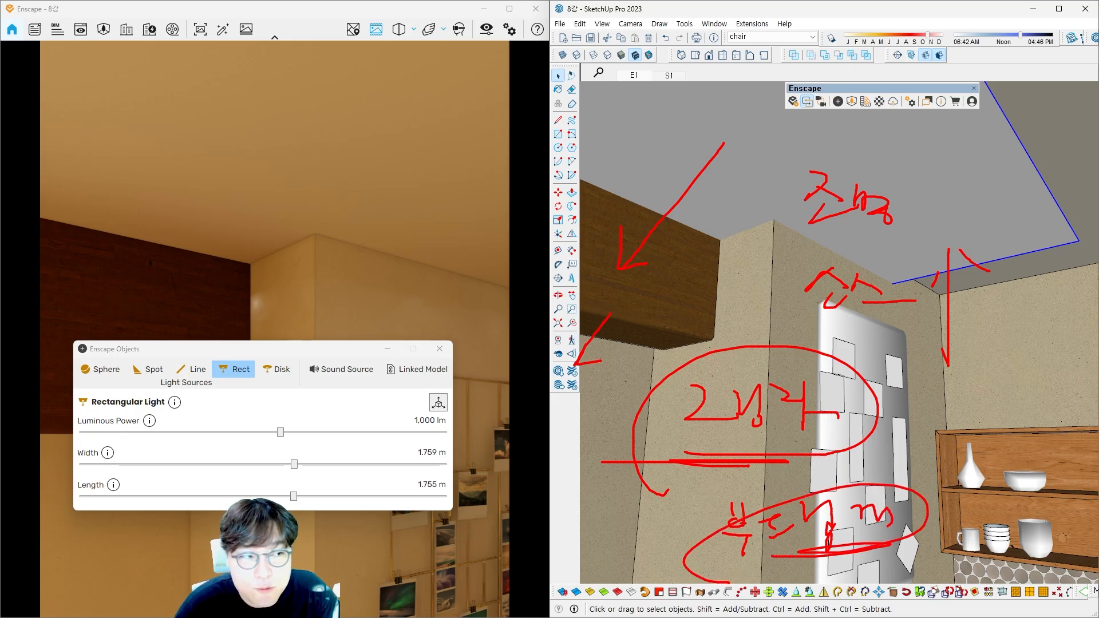
{"action": "left_click_drag", "start_coordinate": [782, 163], "coordinate": [744, 155]}
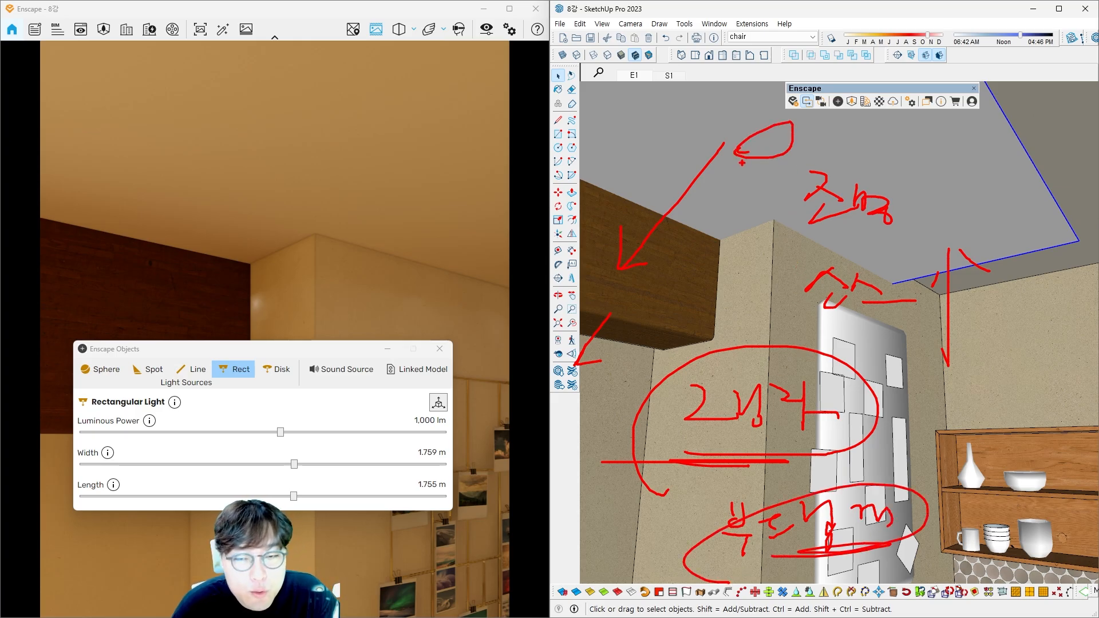
{"action": "left_click_drag", "start_coordinate": [898, 527], "coordinate": [778, 545]}
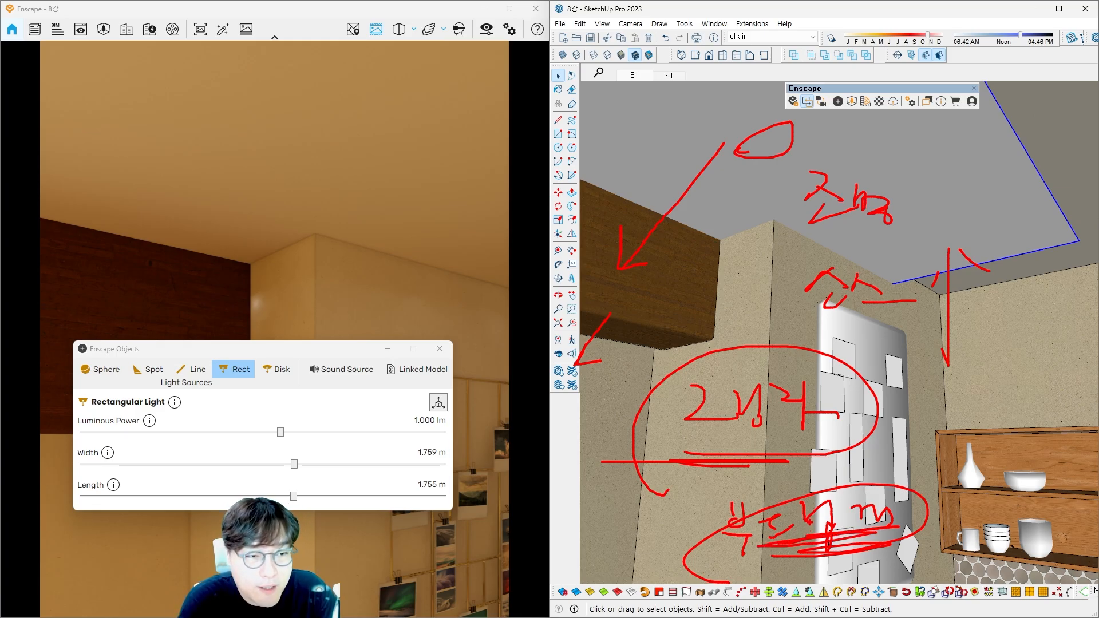
{"action": "left_click_drag", "start_coordinate": [297, 268], "coordinate": [459, 300]}
{"action": "left_click_drag", "start_coordinate": [653, 213], "coordinate": [699, 178]}
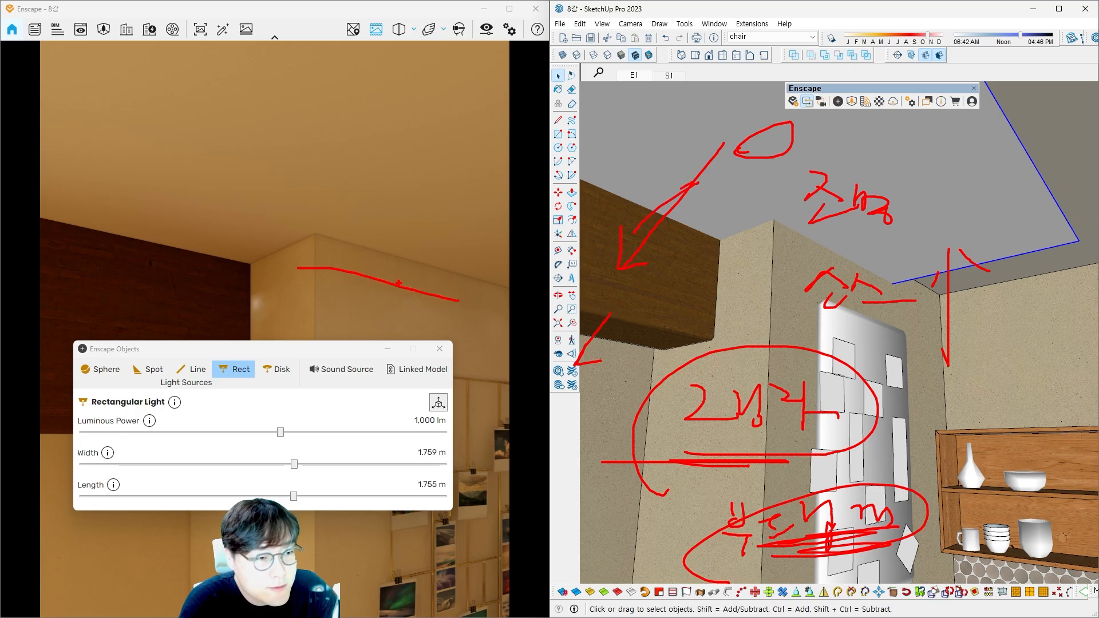
{"action": "mouse_move", "coordinate": [348, 285]}
{"action": "left_mouse_down"}
{"action": "mouse_move", "coordinate": [342, 332]}
{"action": "mouse_move", "coordinate": [365, 326]}
{"action": "left_mouse_up"}
{"action": "left_click_drag", "start_coordinate": [383, 292], "coordinate": [377, 331]}
{"action": "left_click_drag", "start_coordinate": [394, 302], "coordinate": [394, 322]}
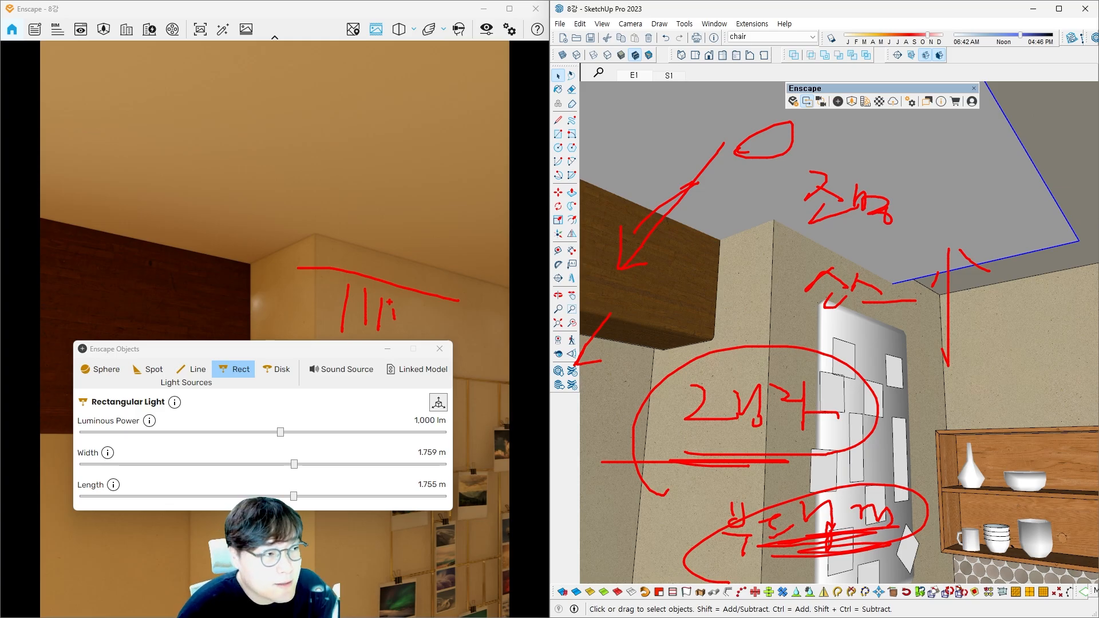
{"action": "key", "text": "Escape"}
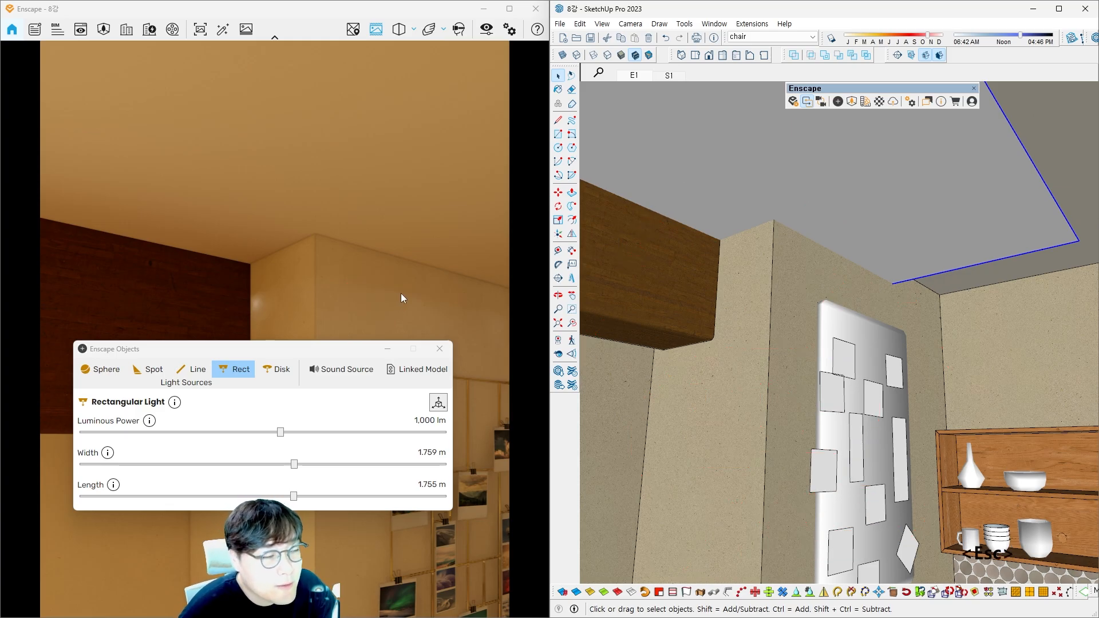
Step: Reduce the rectangular light at the column corner to a width of 0.500 m and a length of 0.453 m
{"action": "middle_click", "coordinate": [707, 252], "text": "shift"}
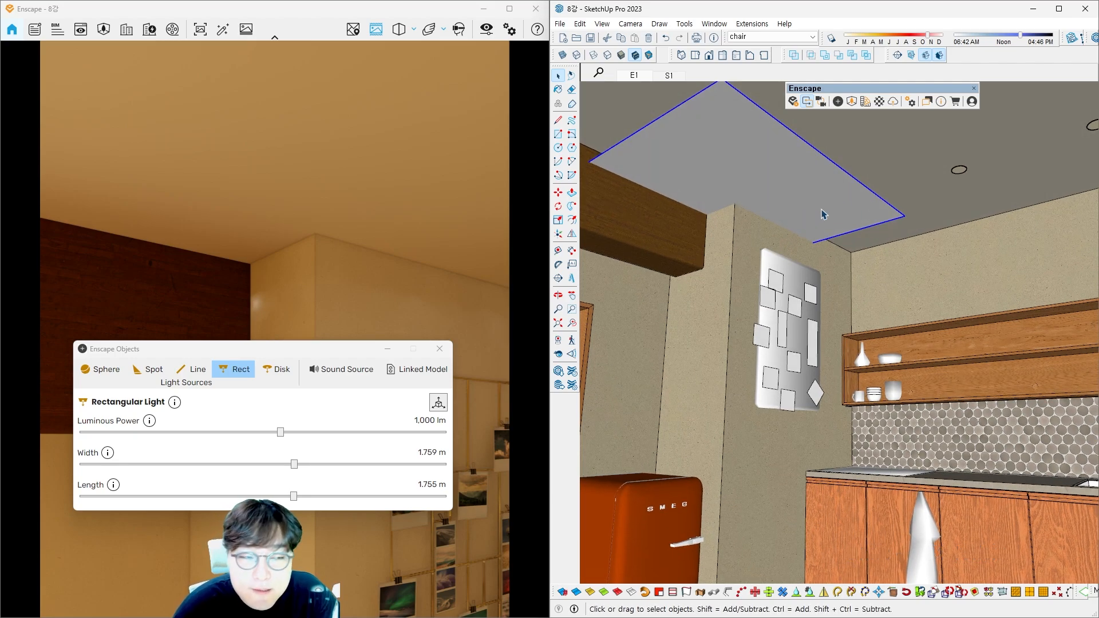
{"action": "middle_click", "coordinate": [847, 200], "text": "shift"}
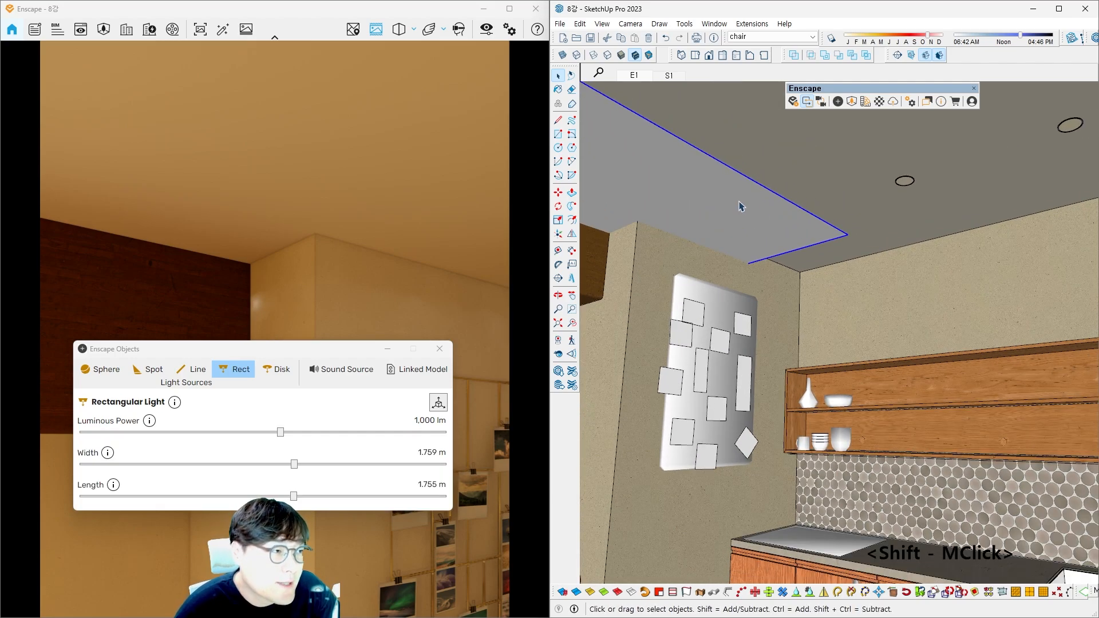
{"action": "mouse_move", "coordinate": [742, 206]}
{"action": "middle_mouse_down", "text": "shift"}
{"action": "mouse_move", "coordinate": [733, 195]}
{"action": "mouse_move", "coordinate": [781, 193]}
{"action": "middle_mouse_up", "text": "shift"}
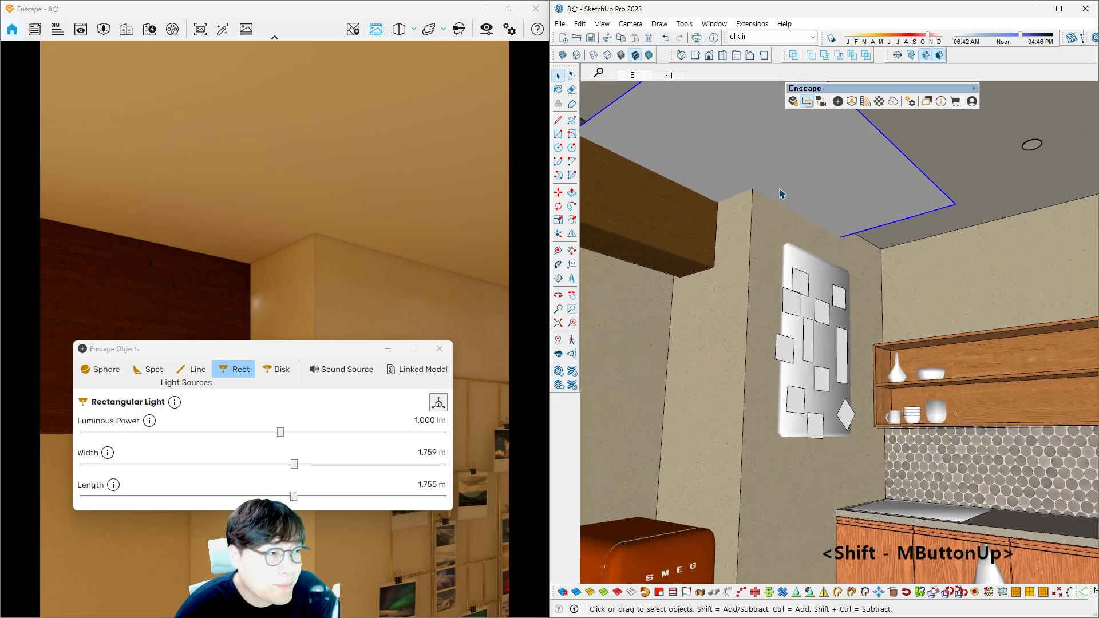
{"action": "scroll", "coordinate": [778, 189], "scroll_direction": "down", "scroll_amount": 2}
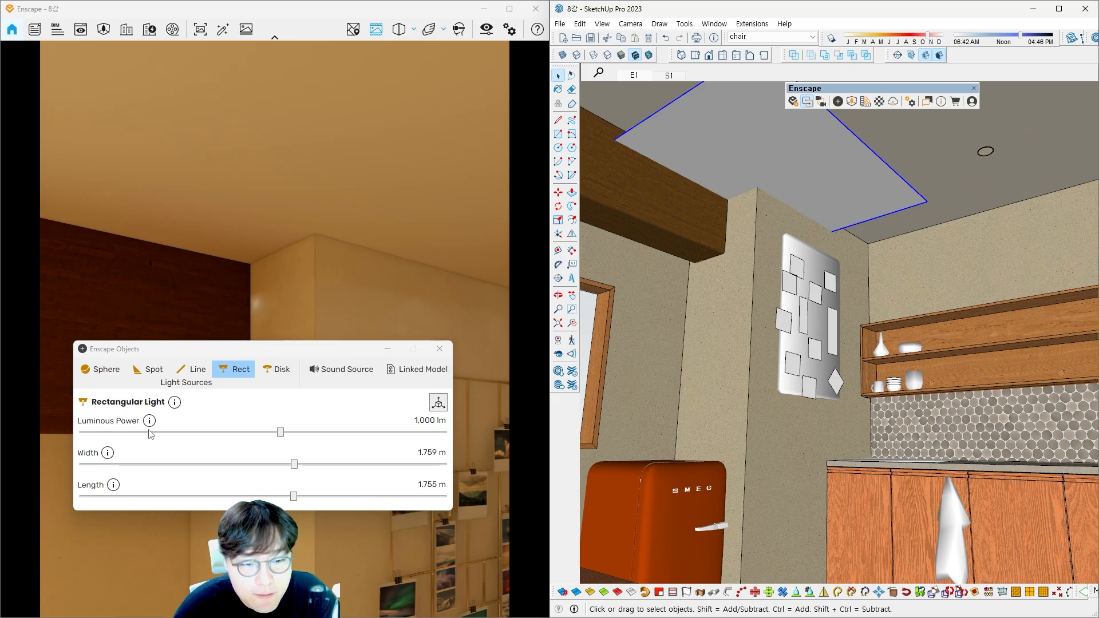
{"action": "middle_click_drag", "start_coordinate": [799, 200], "coordinate": [801, 227], "text": "shift"}
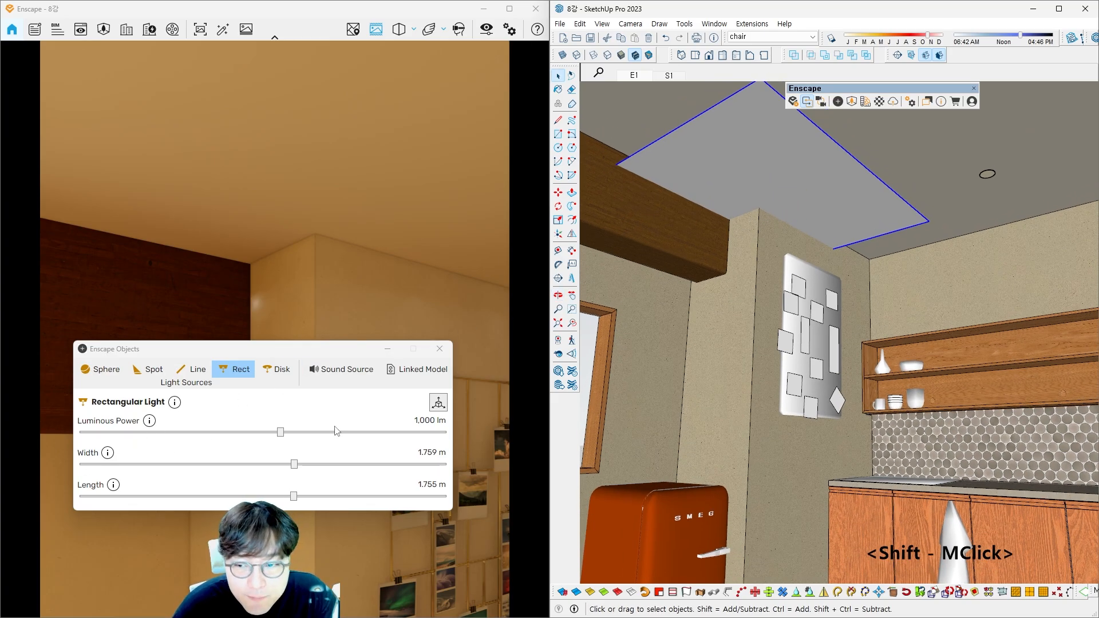
{"action": "middle_click_drag", "start_coordinate": [804, 185], "coordinate": [797, 193], "text": "shift"}
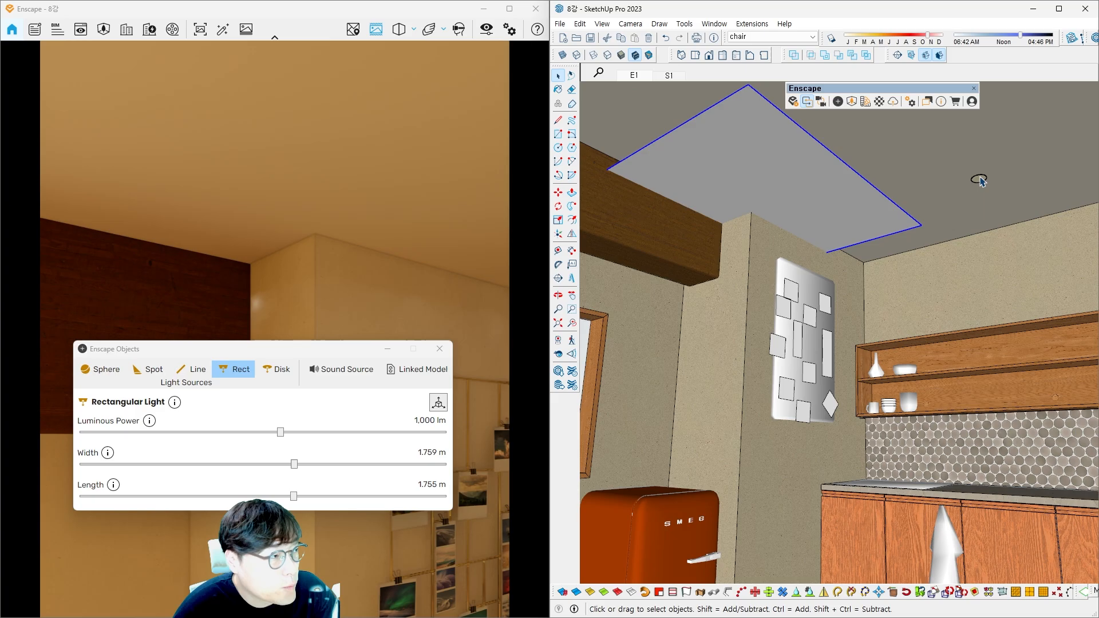
{"action": "middle_click_drag", "start_coordinate": [980, 181], "coordinate": [863, 199], "text": "shift"}
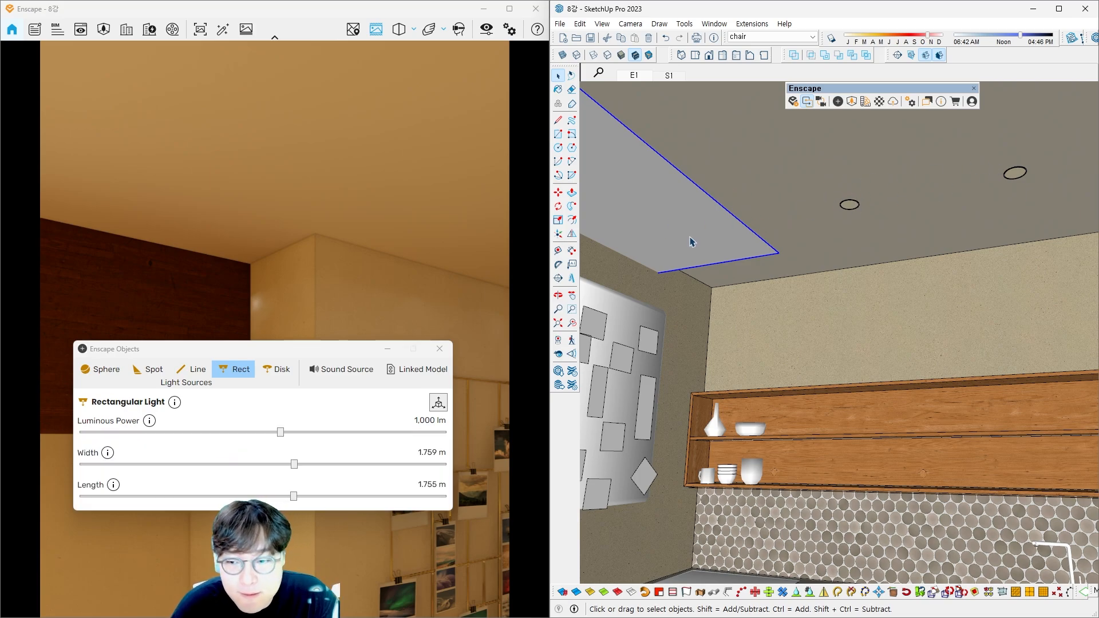
{"action": "left_click_drag", "start_coordinate": [293, 464], "coordinate": [132, 464]}
{"action": "left_click_drag", "start_coordinate": [293, 497], "coordinate": [135, 497]}
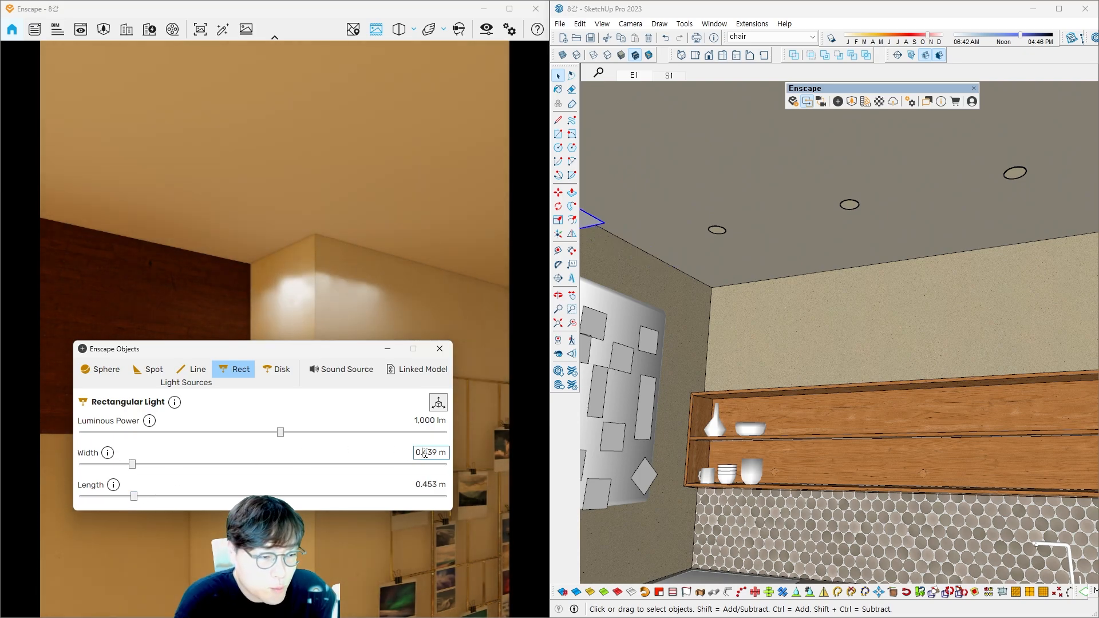
{"action": "key", "text": "Return"}
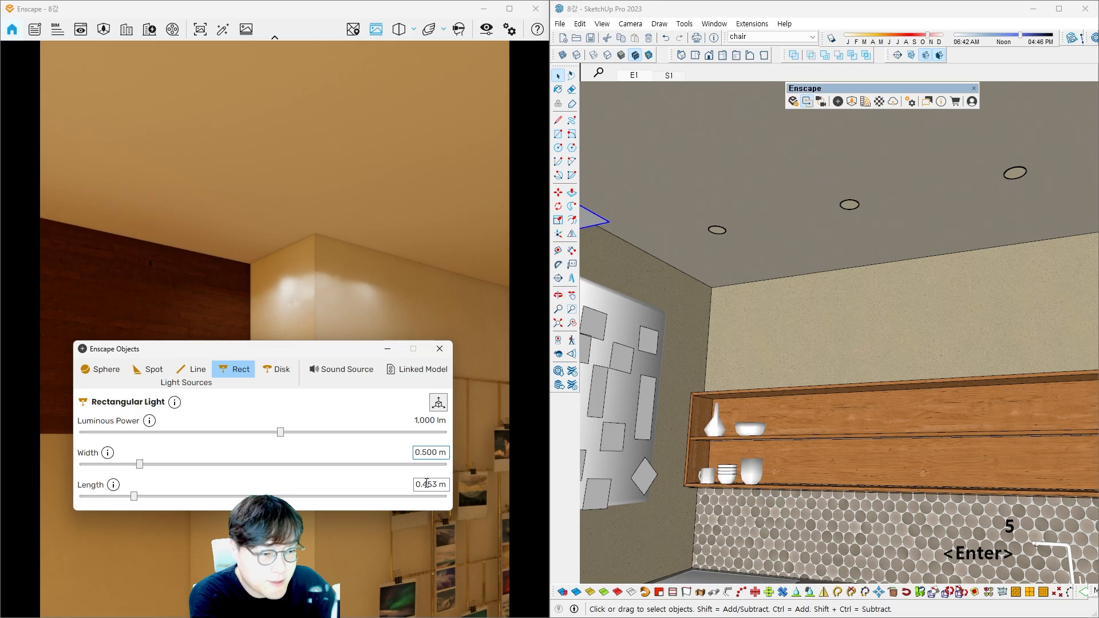
{"action": "left_click", "coordinate": [402, 329]}
{"action": "mouse_move", "coordinate": [593, 232]}
{"action": "middle_mouse_down", "text": "shift"}
{"action": "mouse_move", "coordinate": [599, 288]}
{"action": "mouse_move", "coordinate": [674, 261]}
{"action": "middle_mouse_up", "text": "shift"}
{"action": "middle_click_drag", "start_coordinate": [679, 210], "coordinate": [695, 213], "text": "shift"}
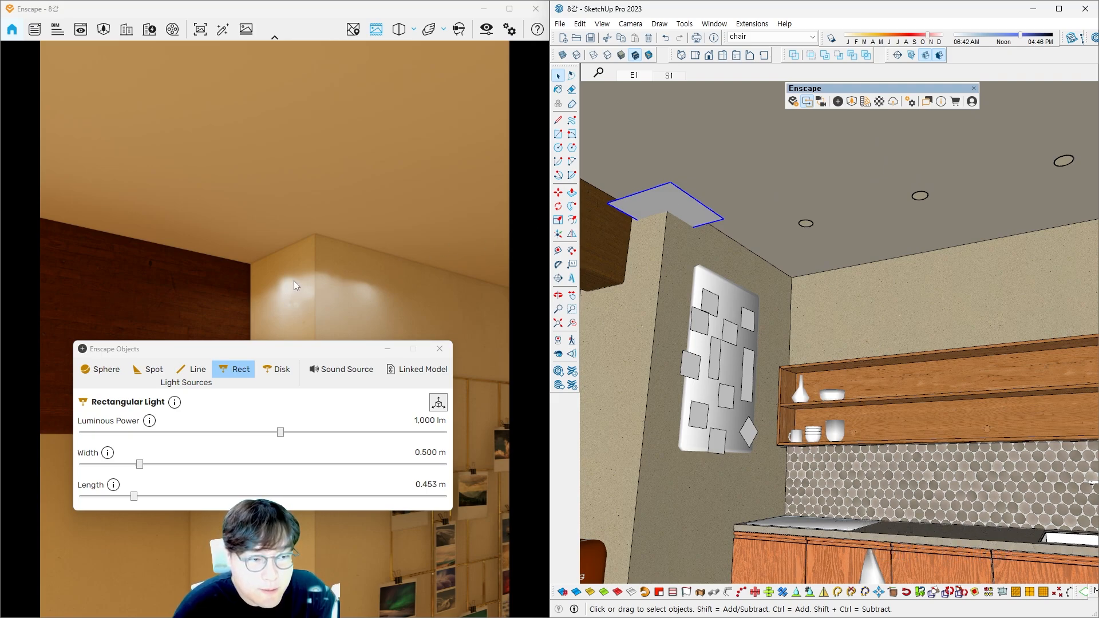
Step: Set the rectangular light's luminous power to 2,000 lm
{"action": "left_click", "coordinate": [416, 420]}
{"action": "key", "text": "Delete"}
{"action": "type", "text": "2"}
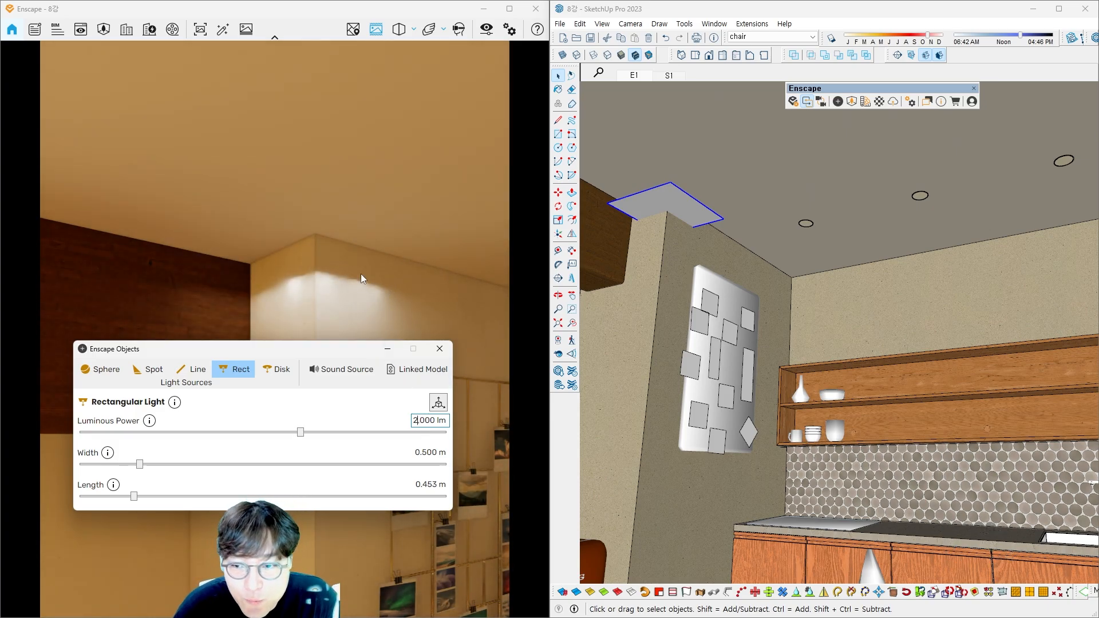
Step: Show the model from above in the standard top view with parallel projection
{"action": "scroll", "coordinate": [791, 260], "scroll_direction": "down", "scroll_amount": 2}
{"action": "middle_click_drag", "start_coordinate": [705, 210], "coordinate": [725, 233], "text": "shift"}
{"action": "scroll", "coordinate": [777, 241], "scroll_direction": "up", "scroll_amount": 3}
{"action": "scroll", "coordinate": [778, 241], "scroll_direction": "up", "scroll_amount": 2}
{"action": "mouse_move", "coordinate": [869, 219]}
{"action": "middle_mouse_down", "text": "shift"}
{"action": "mouse_move", "coordinate": [784, 216]}
{"action": "mouse_move", "coordinate": [774, 230]}
{"action": "middle_mouse_up", "text": "shift"}
{"action": "scroll", "coordinate": [915, 223], "scroll_direction": "up", "scroll_amount": 8}
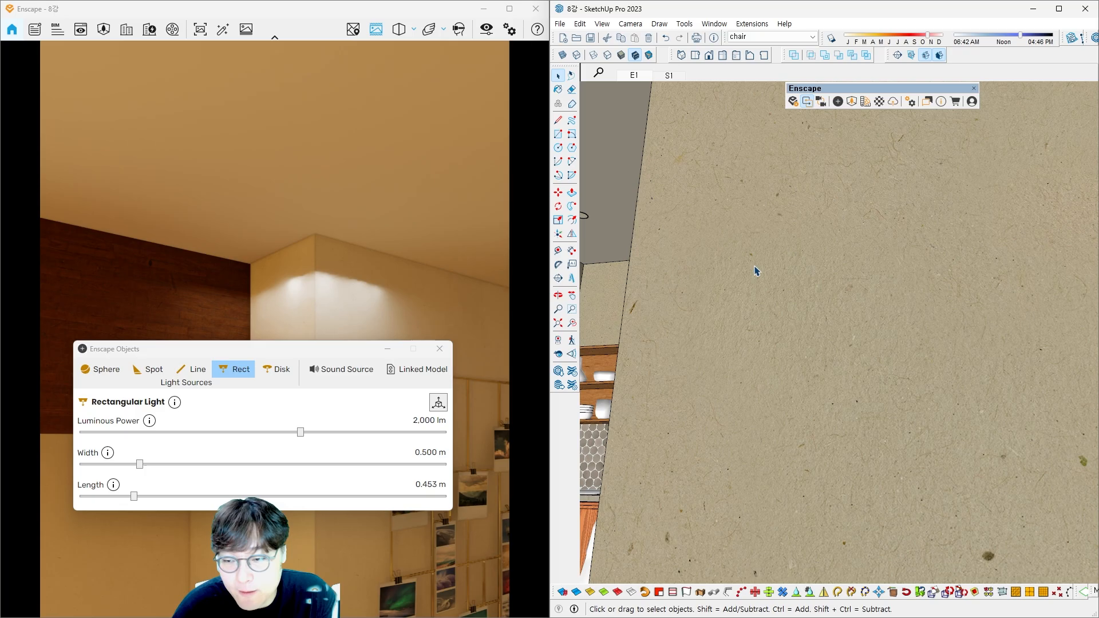
{"action": "scroll", "coordinate": [755, 269], "scroll_direction": "down", "scroll_amount": 8}
{"action": "middle_click_drag", "start_coordinate": [833, 229], "coordinate": [827, 249]}
{"action": "scroll", "coordinate": [688, 213], "scroll_direction": "up", "scroll_amount": 1}
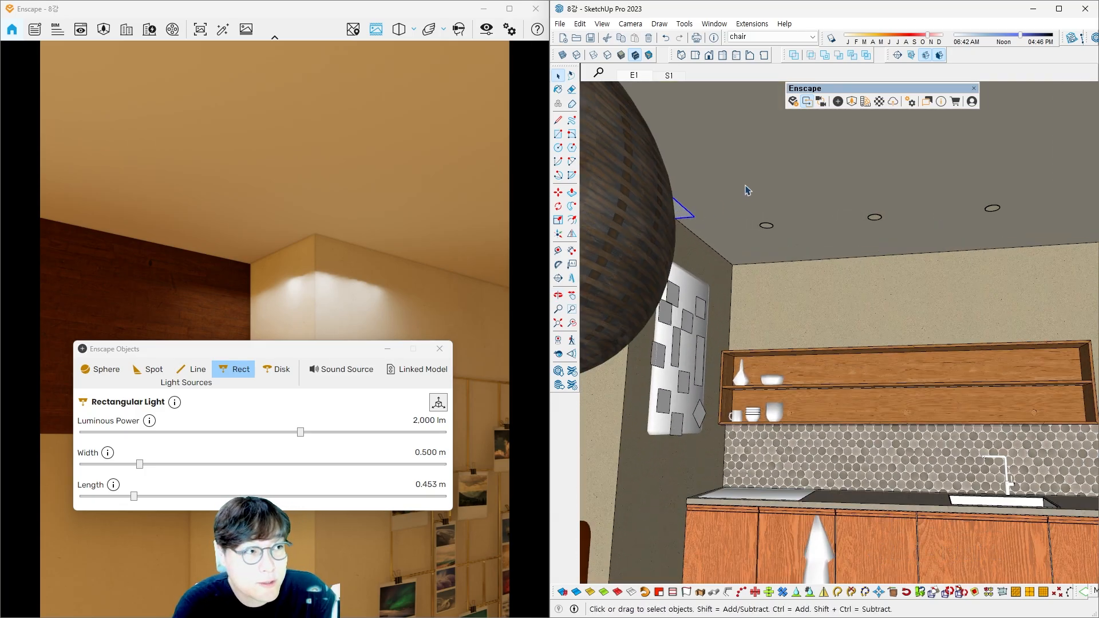
{"action": "key", "text": "F6"}
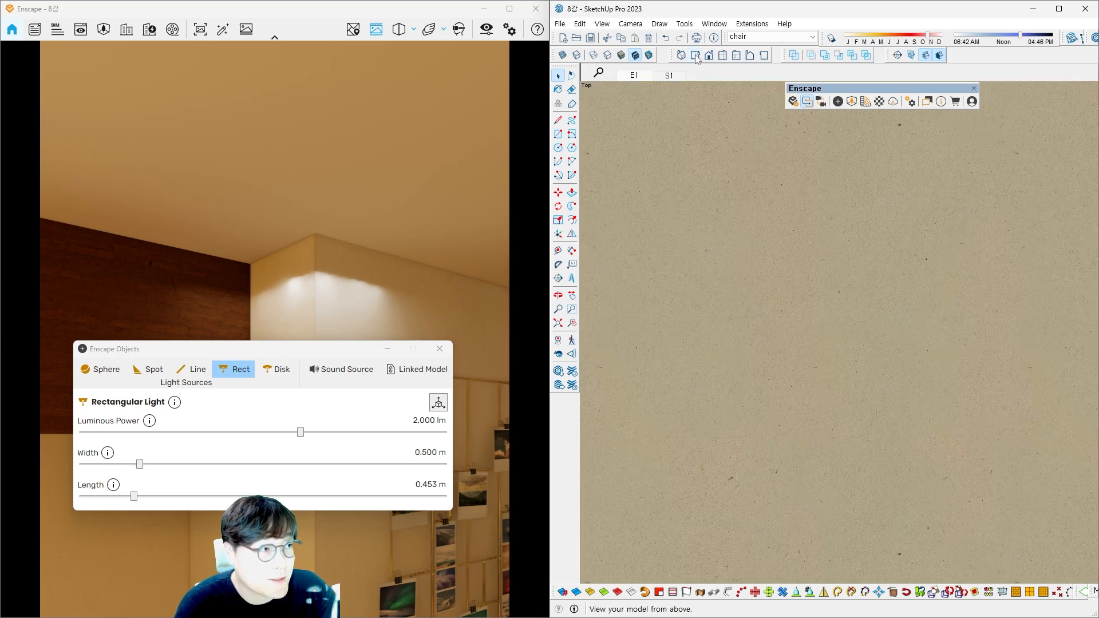
{"action": "left_click", "coordinate": [630, 23]}
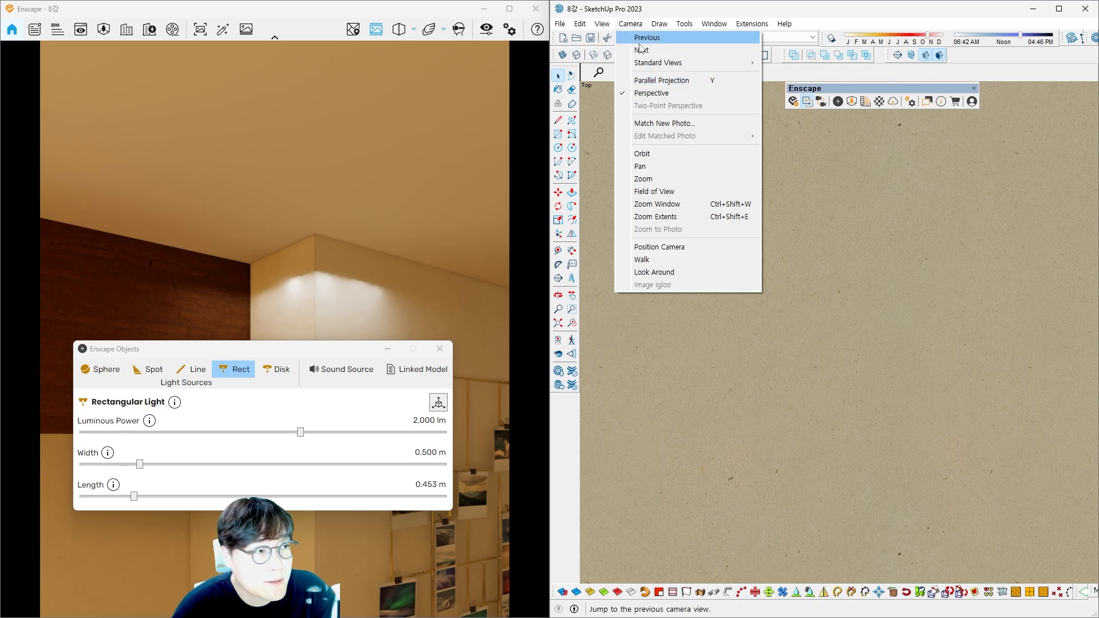
{"action": "left_click", "coordinate": [659, 81]}
{"action": "scroll", "coordinate": [768, 271], "scroll_direction": "down", "scroll_amount": 5}
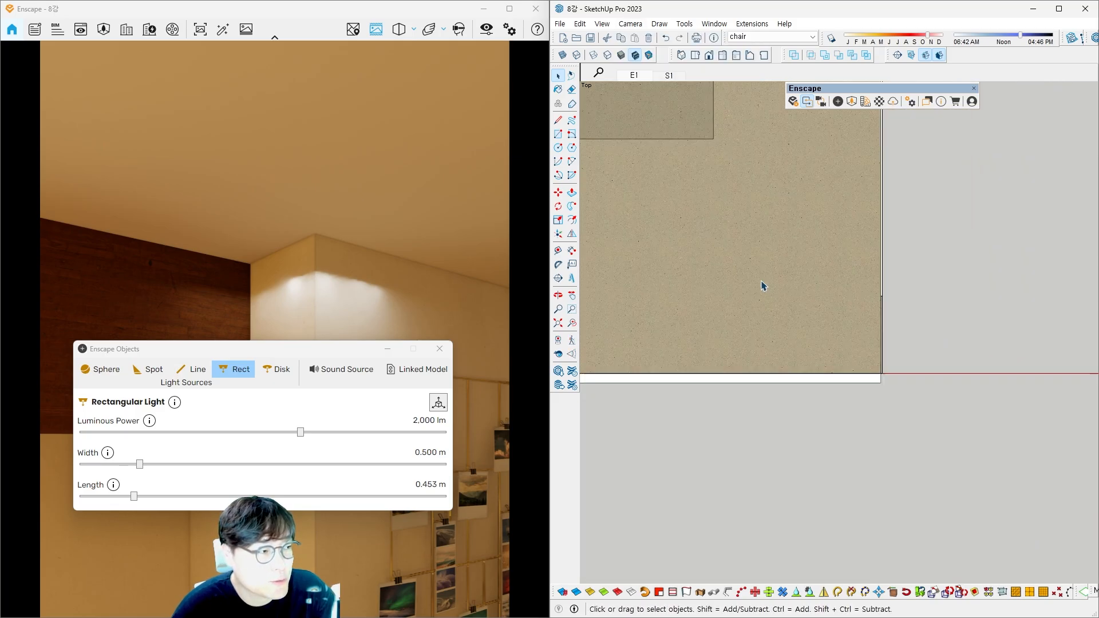
Step: Hide the ceiling surfaces that cover the interior in the top view
{"action": "mouse_move", "coordinate": [763, 284]}
{"action": "middle_mouse_down", "text": "shift"}
{"action": "mouse_move", "coordinate": [777, 320]}
{"action": "mouse_move", "coordinate": [812, 300]}
{"action": "middle_mouse_up", "text": "shift"}
{"action": "left_click", "coordinate": [945, 283]}
{"action": "left_click", "coordinate": [855, 281]}
{"action": "scroll", "coordinate": [809, 296], "scroll_direction": "down", "scroll_amount": 2}
{"action": "key", "text": "h"}
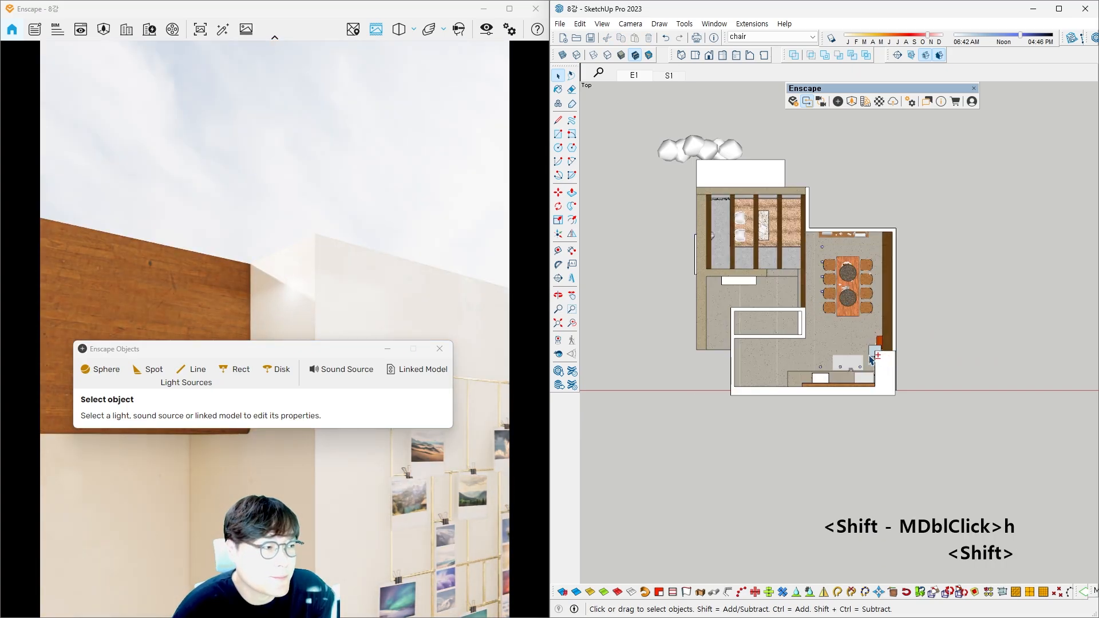
Step: Move the rectangular light so it is centred over the kitchen downlight nearest the column
{"action": "middle_click_drag", "start_coordinate": [871, 353], "coordinate": [806, 301], "text": "shift"}
{"action": "scroll", "coordinate": [807, 300], "scroll_direction": "up", "scroll_amount": 4}
{"action": "left_click", "coordinate": [806, 291]}
{"action": "scroll", "coordinate": [805, 293], "scroll_direction": "up", "scroll_amount": 1}
{"action": "scroll", "coordinate": [805, 302], "scroll_direction": "up", "scroll_amount": 3}
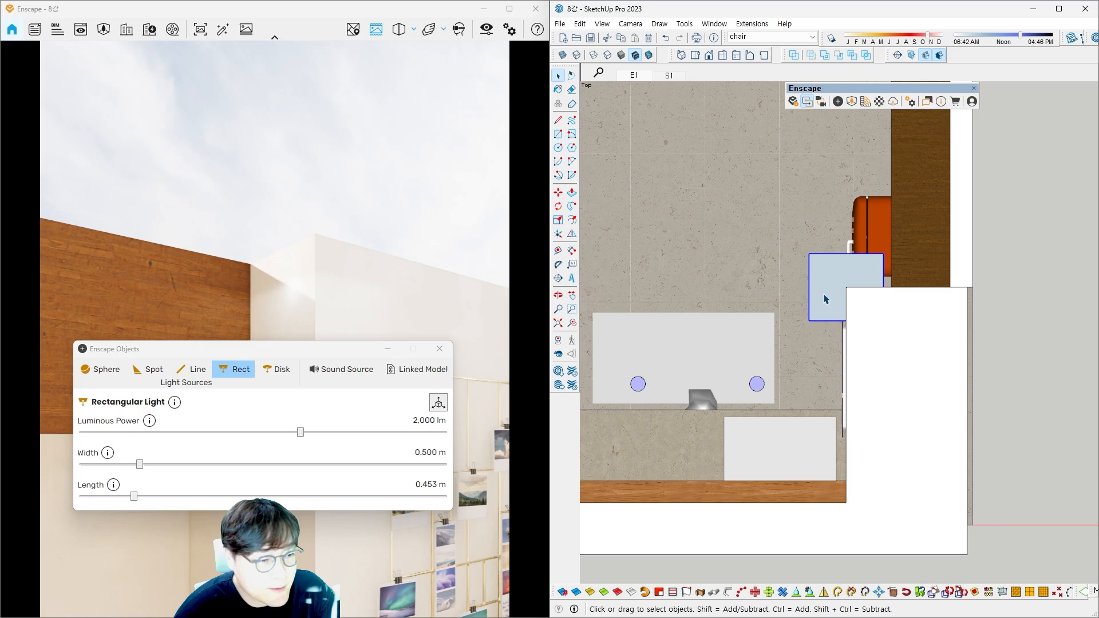
{"action": "key", "text": "m"}
{"action": "left_click", "coordinate": [774, 277]}
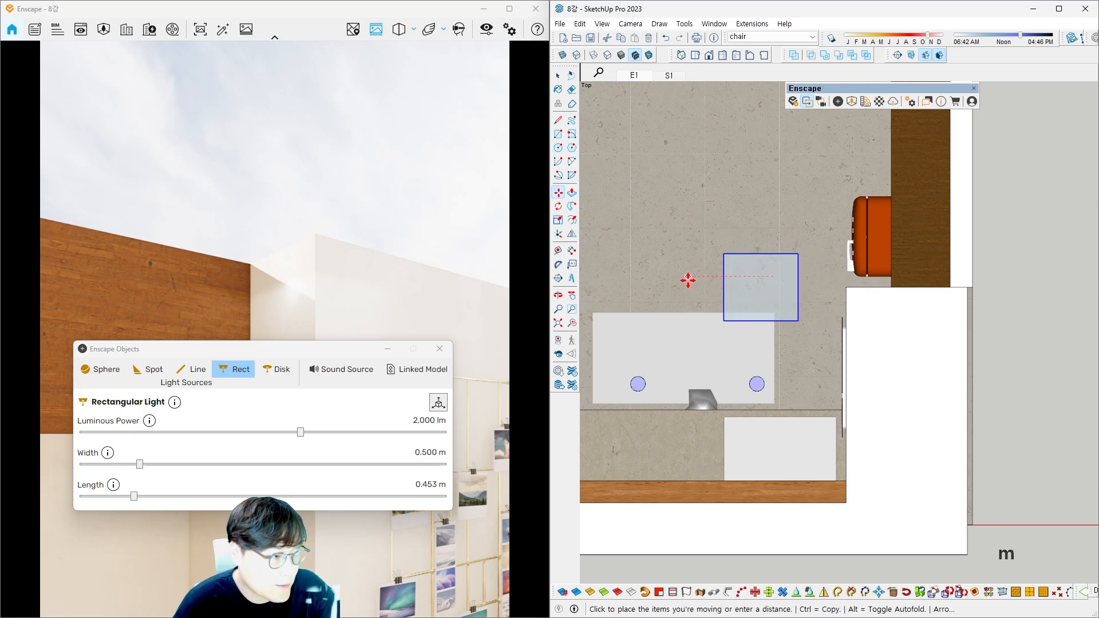
{"action": "left_click", "coordinate": [689, 283]}
{"action": "left_click", "coordinate": [678, 176]}
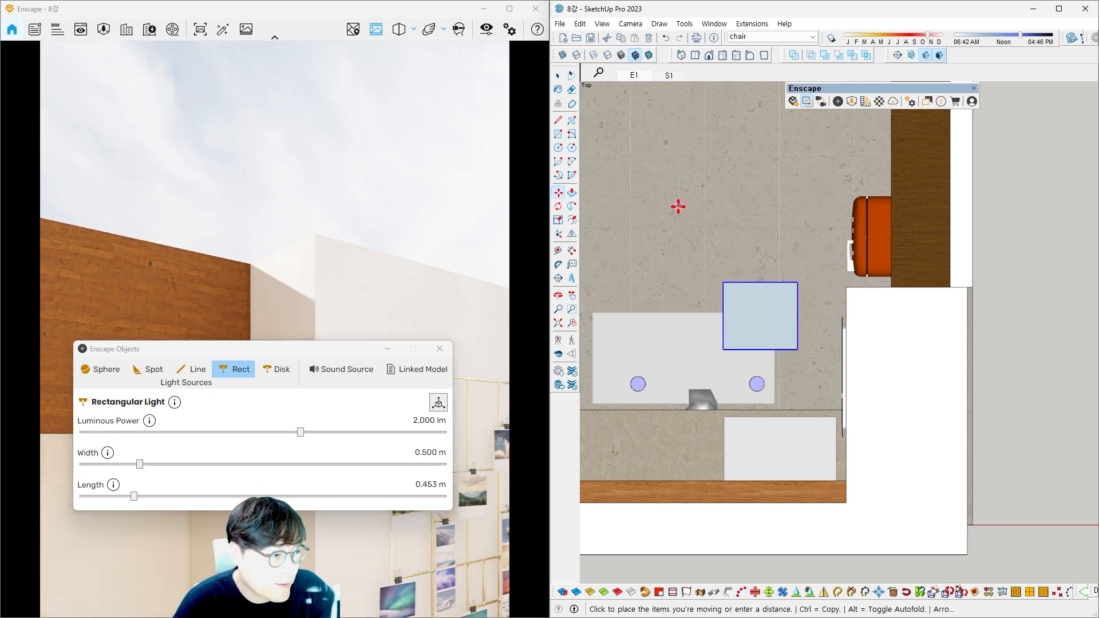
{"action": "left_click", "coordinate": [677, 271]}
{"action": "left_click", "coordinate": [677, 271]}
{"action": "left_click", "coordinate": [672, 271]}
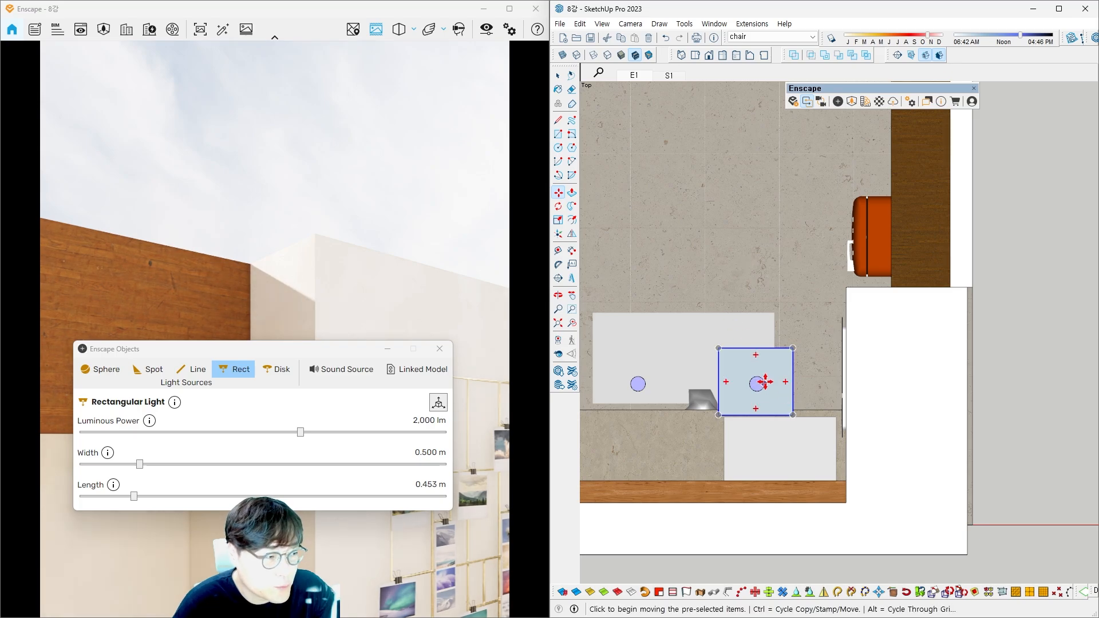
{"action": "key", "text": "space"}
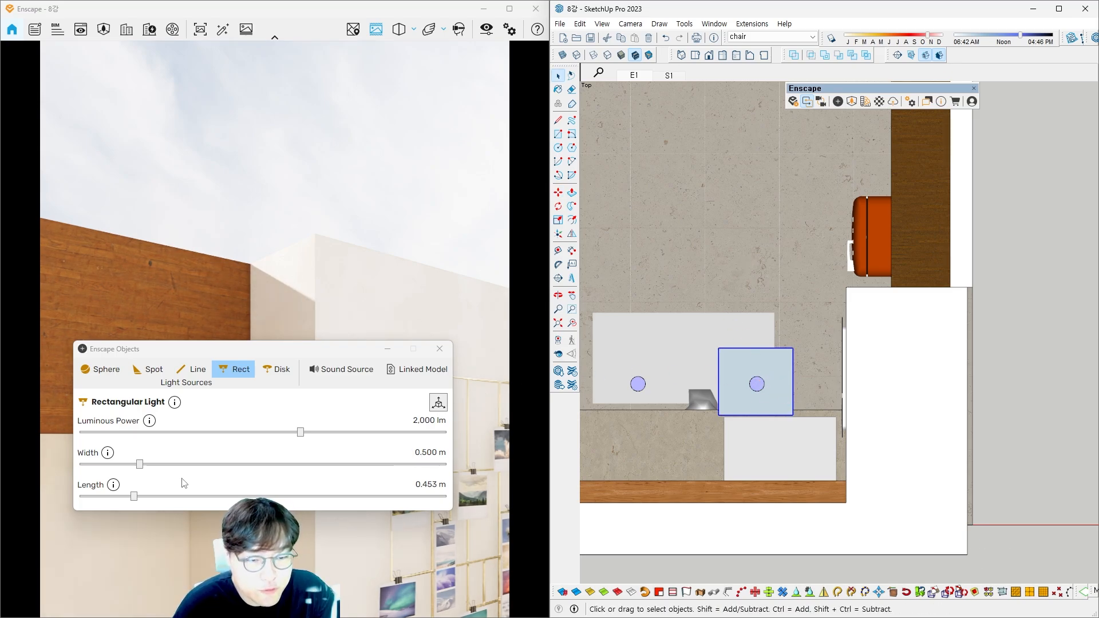
Step: Reduce the rectangular light over the kitchen downlight to a width of 0.309 m and a length of 0.304 m
{"action": "mouse_move", "coordinate": [137, 470]}
{"action": "left_mouse_down"}
{"action": "mouse_move", "coordinate": [113, 466]}
{"action": "mouse_move", "coordinate": [115, 497]}
{"action": "left_mouse_up"}
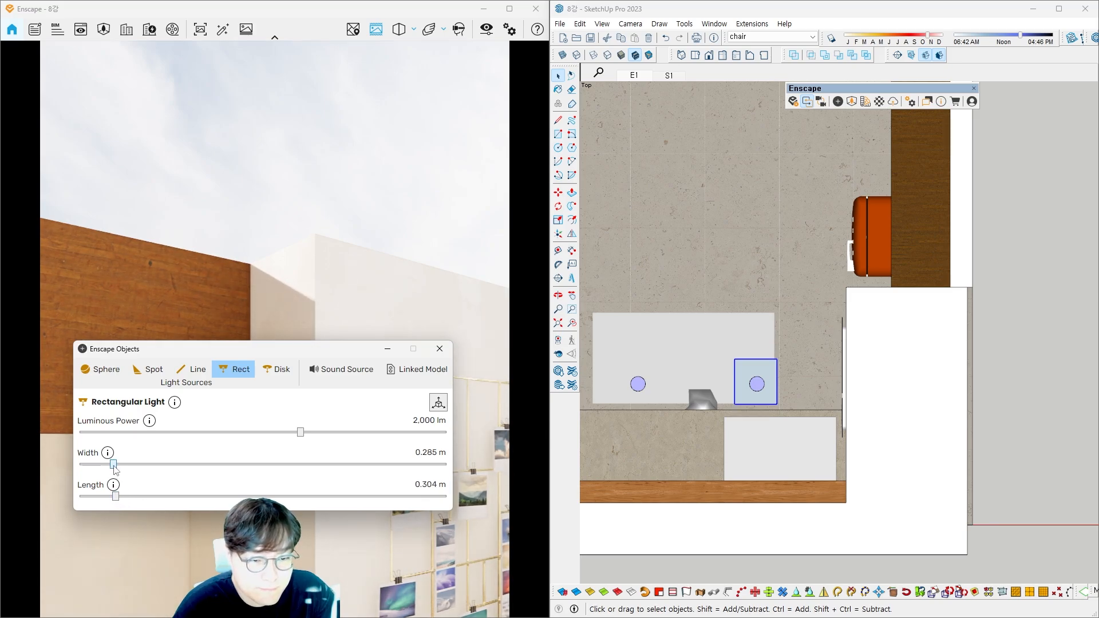
{"action": "scroll", "coordinate": [882, 257], "scroll_direction": "down", "scroll_amount": 3}
{"action": "scroll", "coordinate": [823, 329], "scroll_direction": "up", "scroll_amount": 2}
{"action": "mouse_move", "coordinate": [814, 326]}
{"action": "middle_mouse_down", "text": "shift"}
{"action": "mouse_move", "coordinate": [835, 338]}
{"action": "mouse_move", "coordinate": [961, 327]}
{"action": "mouse_move", "coordinate": [902, 290]}
{"action": "middle_mouse_up", "text": "shift"}
{"action": "scroll", "coordinate": [835, 341], "scroll_direction": "down", "scroll_amount": 6}
{"action": "scroll", "coordinate": [859, 241], "scroll_direction": "up", "scroll_amount": 8}
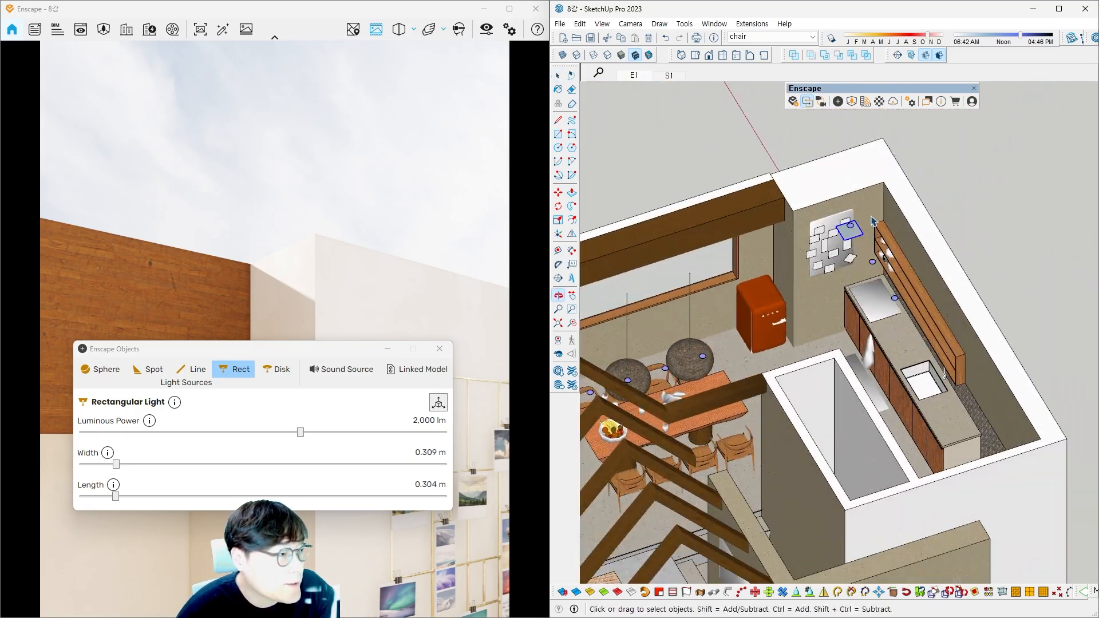
{"action": "mouse_move", "coordinate": [851, 229]}
{"action": "middle_mouse_down"}
{"action": "mouse_move", "coordinate": [1005, 184]}
{"action": "mouse_move", "coordinate": [905, 222]}
{"action": "middle_mouse_up"}
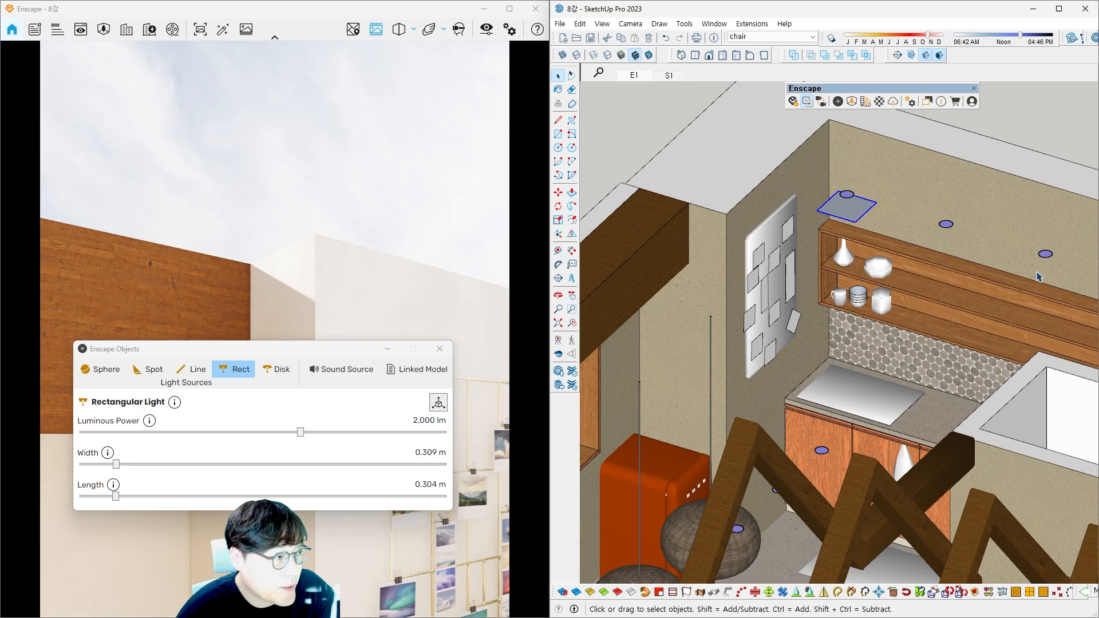
{"action": "mouse_move", "coordinate": [1039, 277]}
{"action": "middle_mouse_down"}
{"action": "mouse_move", "coordinate": [855, 409]}
{"action": "mouse_move", "coordinate": [827, 375]}
{"action": "middle_mouse_up"}
Step: In the top view, copy the rectangular light onto the adjacent kitchen downlight and repeat the copy *2 along the row
{"action": "key", "text": "F6"}
{"action": "key", "text": "m"}
{"action": "key", "text": "ctrl"}
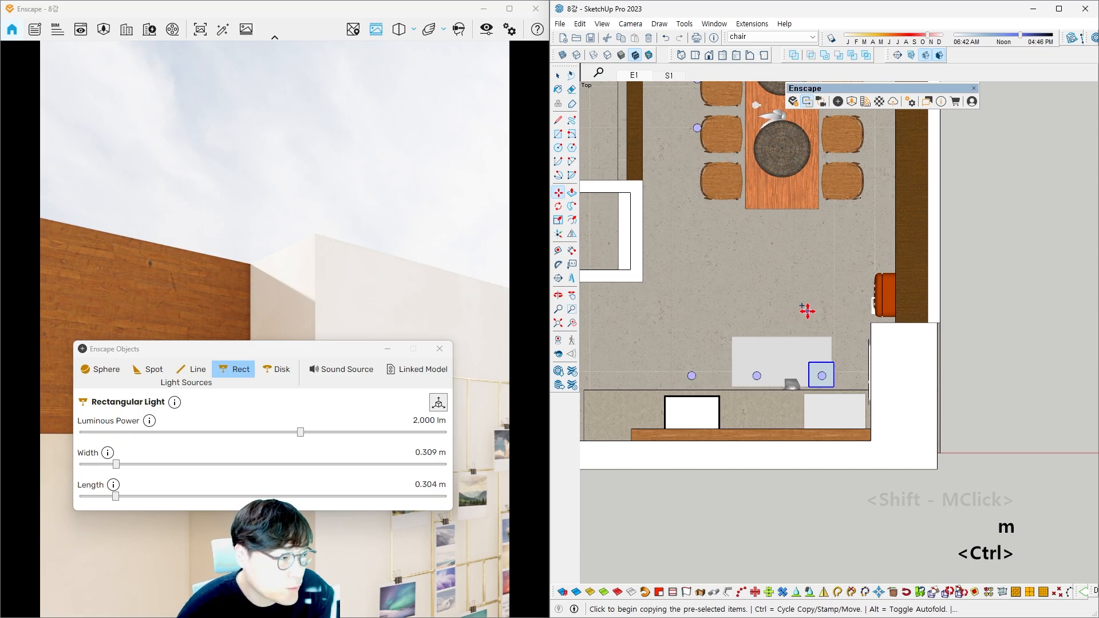
{"action": "left_click", "coordinate": [807, 311]}
{"action": "left_click", "coordinate": [743, 308]}
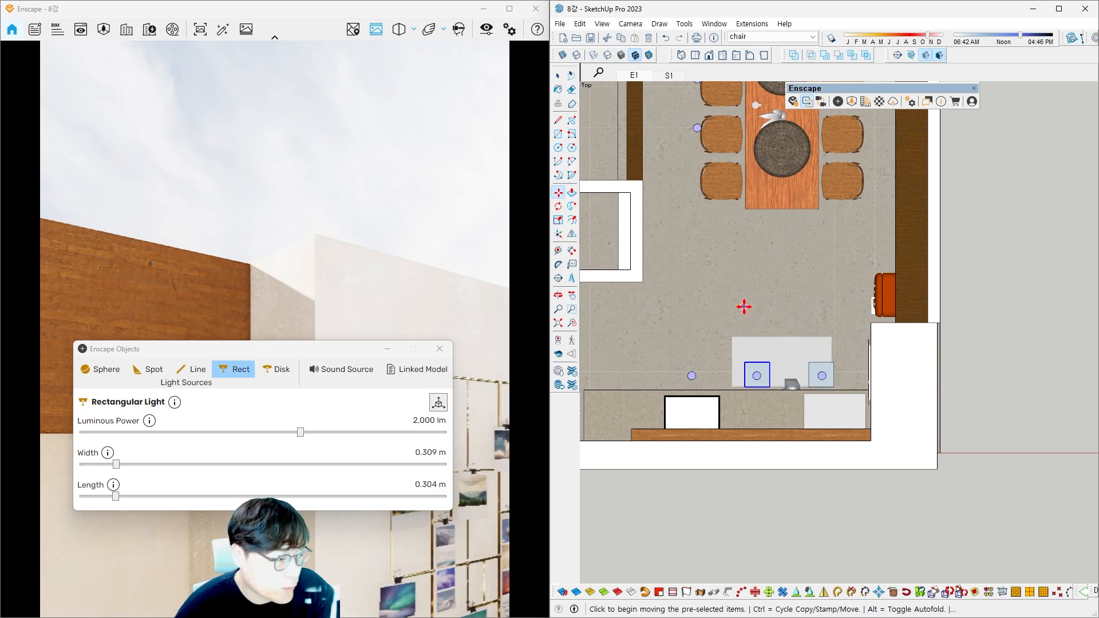
{"action": "type", "text": "*2"}
{"action": "key", "text": "Return"}
{"action": "scroll", "coordinate": [743, 308], "scroll_direction": "down", "scroll_amount": 3}
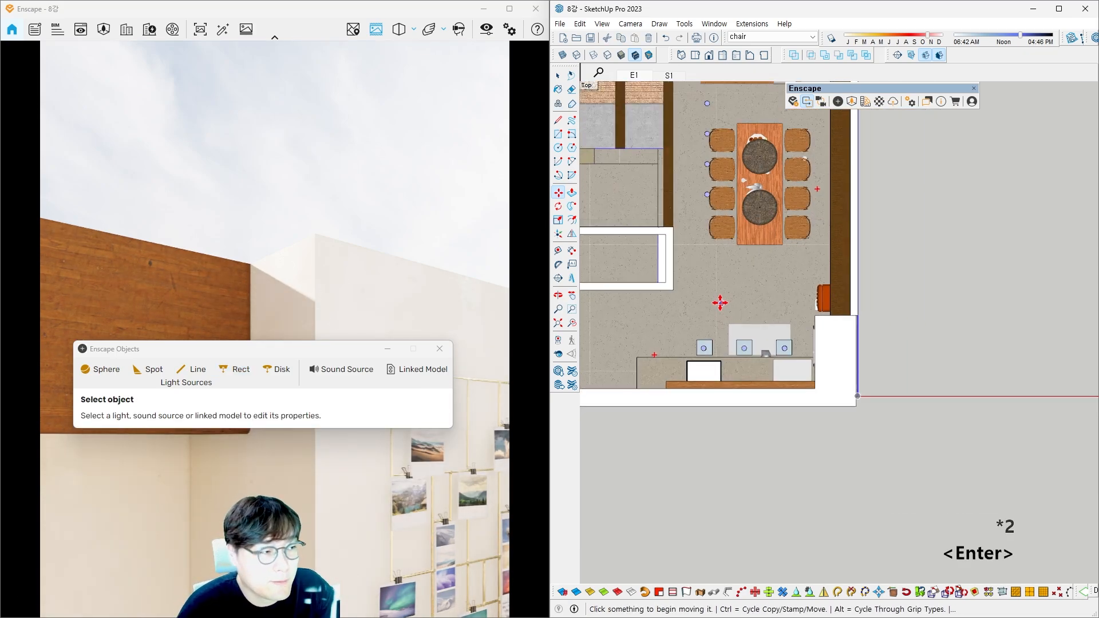
{"action": "key", "text": "space"}
Step: Copy the rectangular light at the far end of the kitchen row onto the nearest downlight beside the dining chairs and centre it there
{"action": "middle_click_drag", "start_coordinate": [695, 400], "coordinate": [745, 345], "text": "shift"}
{"action": "left_click", "coordinate": [734, 376]}
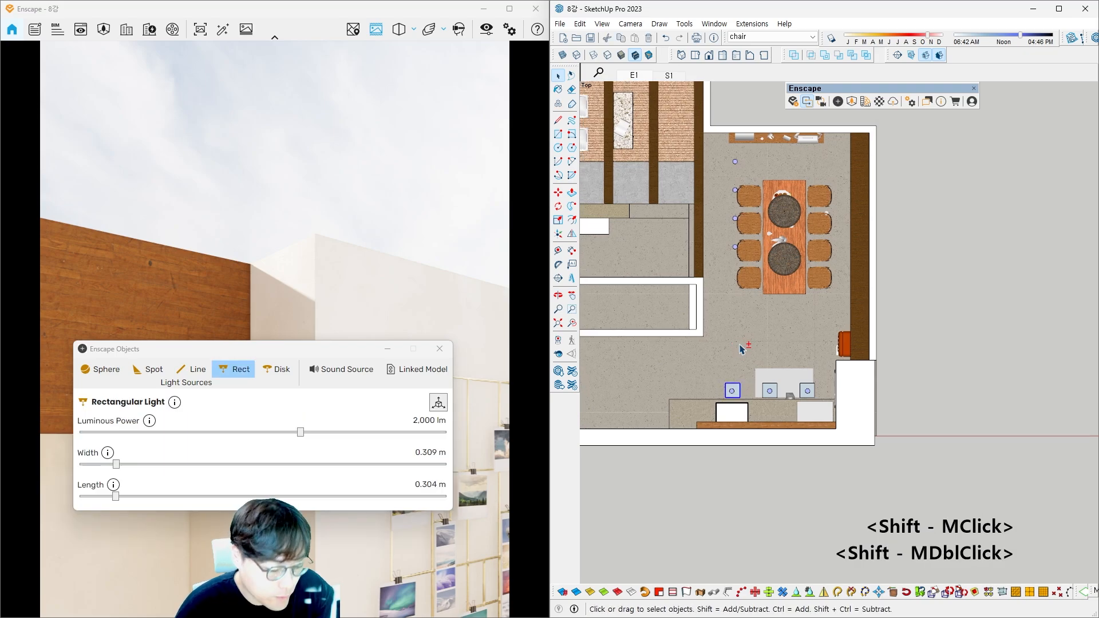
{"action": "key", "text": "m"}
{"action": "key", "text": "ctrl"}
{"action": "left_click", "coordinate": [737, 374]}
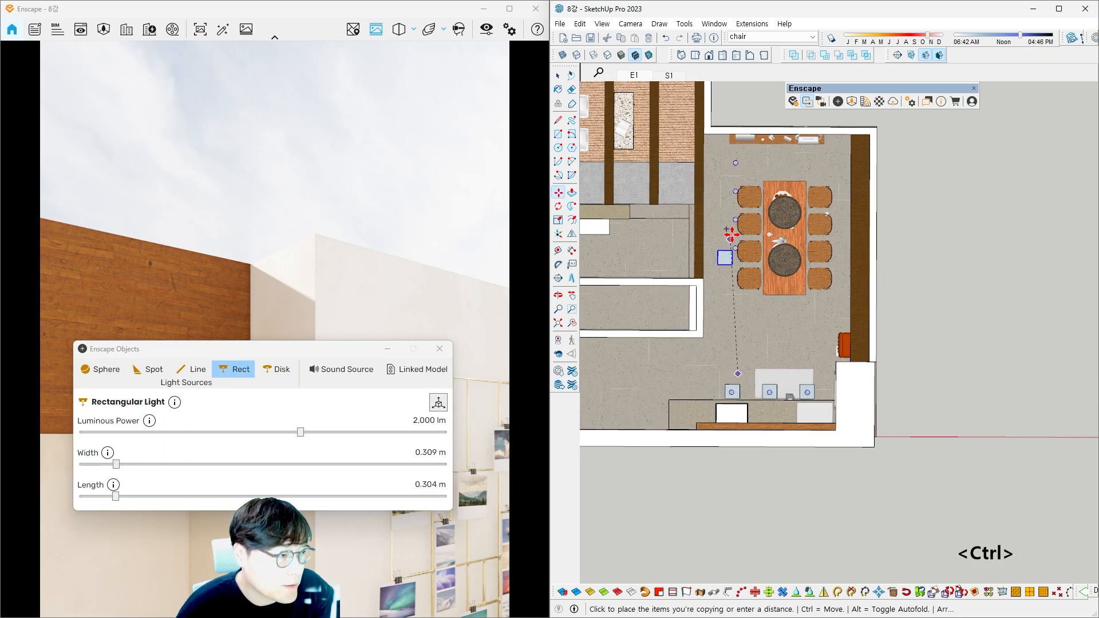
{"action": "scroll", "coordinate": [738, 234], "scroll_direction": "up", "scroll_amount": 5}
{"action": "scroll", "coordinate": [740, 237], "scroll_direction": "up", "scroll_amount": 3}
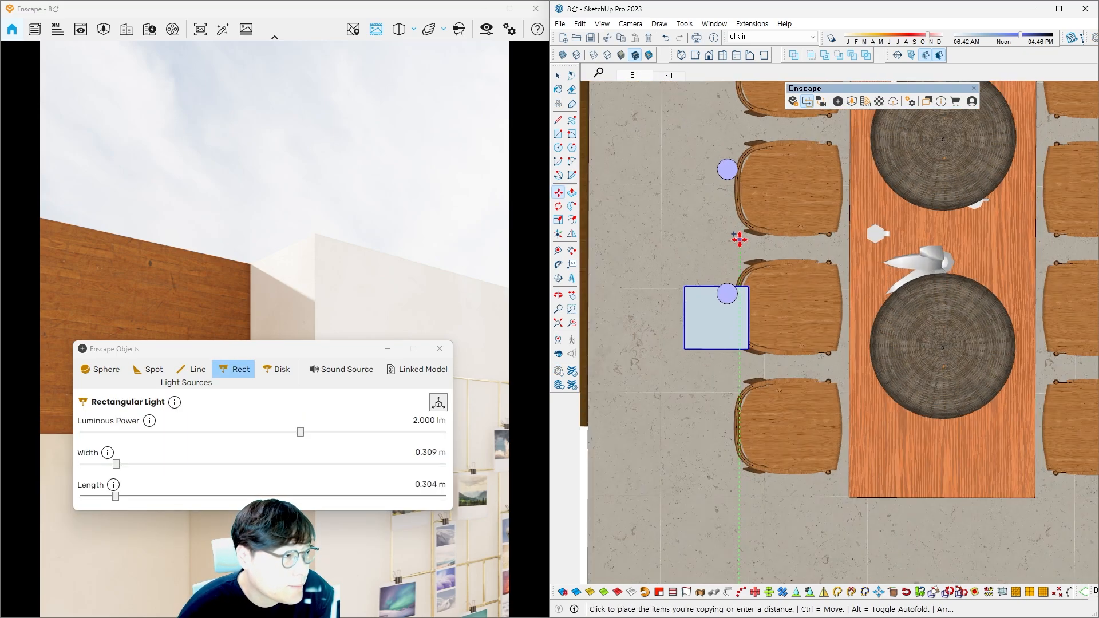
{"action": "left_click", "coordinate": [739, 238]}
{"action": "scroll", "coordinate": [712, 277], "scroll_direction": "up", "scroll_amount": 1}
{"action": "left_click", "coordinate": [685, 246]}
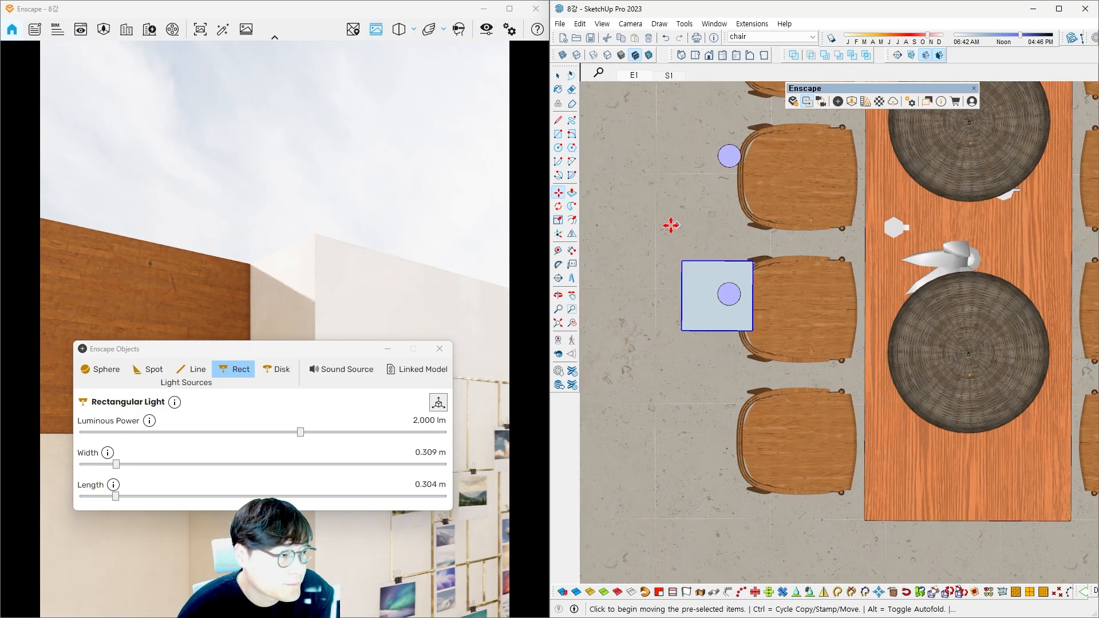
Step: Copy the dining-side rectangular light onto the neighbouring downlight and repeat the copy *3 along the row
{"action": "scroll", "coordinate": [681, 225], "scroll_direction": "down", "scroll_amount": 3}
{"action": "scroll", "coordinate": [664, 238], "scroll_direction": "down", "scroll_amount": 1}
{"action": "middle_click_drag", "start_coordinate": [664, 238], "coordinate": [709, 294], "text": "shift"}
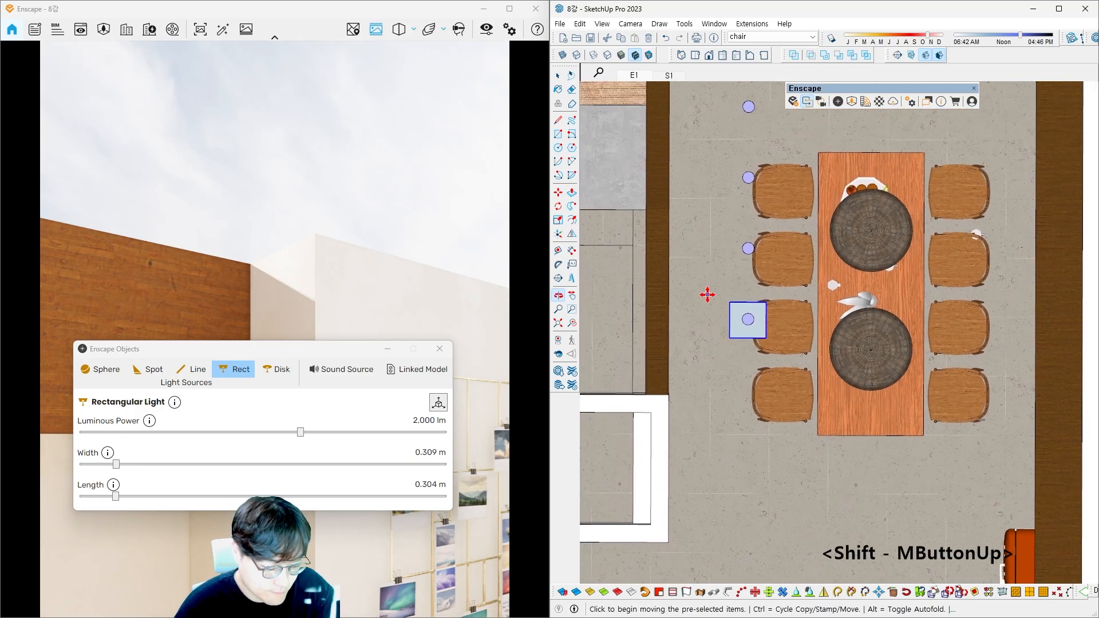
{"action": "key", "text": "m"}
{"action": "key", "text": "ctrl"}
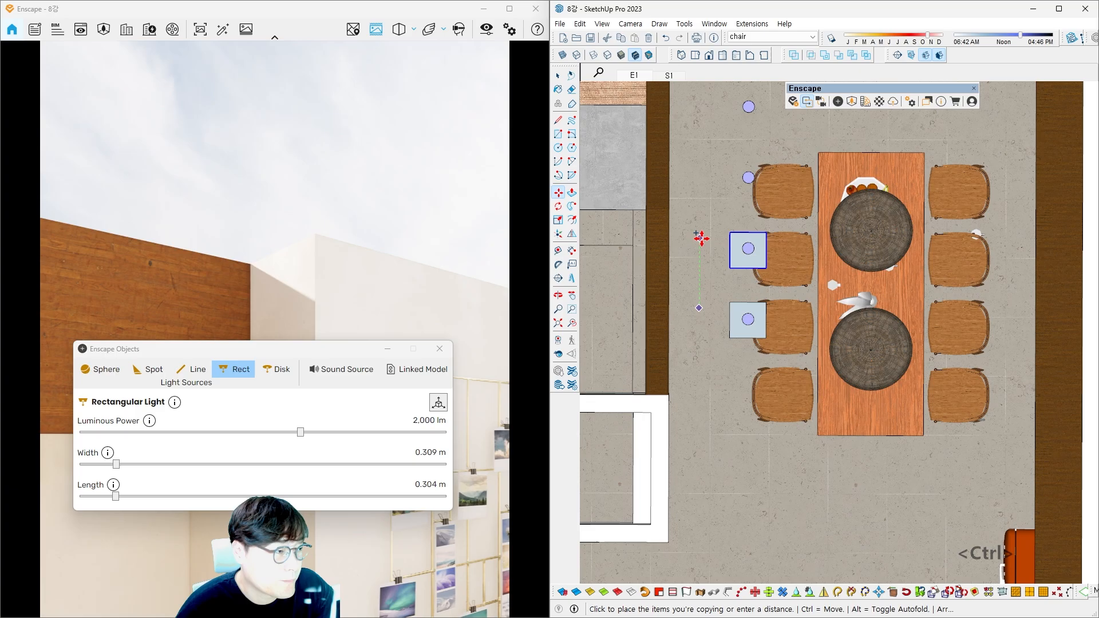
{"action": "left_click", "coordinate": [701, 241]}
{"action": "type", "text": "*3"}
{"action": "key", "text": "Return"}
{"action": "key", "text": "space"}
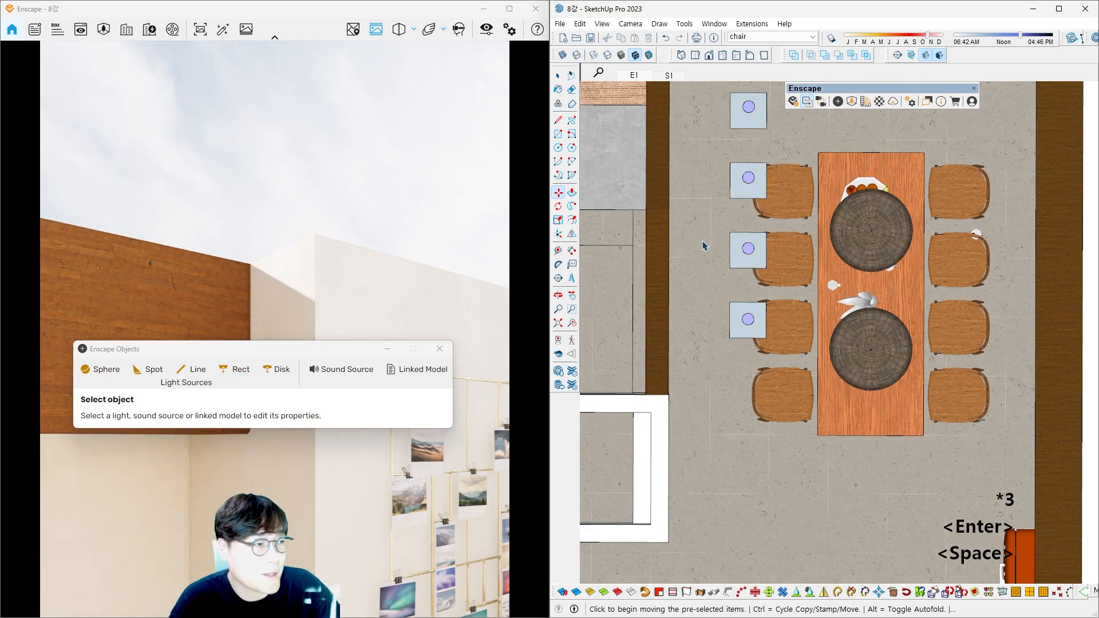
Step: Copy the dining-row rectangular light nearest the kitchen to the open floor area between the dining table and the kitchen counter
{"action": "scroll", "coordinate": [729, 292], "scroll_direction": "down", "scroll_amount": 3}
{"action": "mouse_move", "coordinate": [729, 292]}
{"action": "middle_mouse_down", "text": "shift"}
{"action": "mouse_move", "coordinate": [726, 338]}
{"action": "mouse_move", "coordinate": [778, 350]}
{"action": "middle_mouse_up", "text": "shift"}
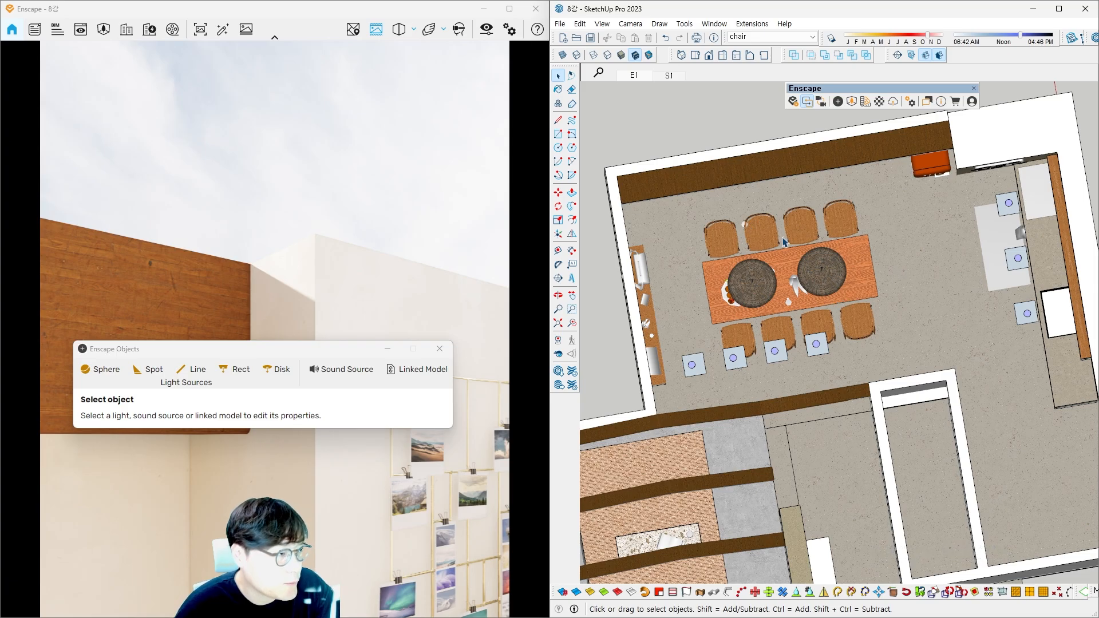
{"action": "mouse_move", "coordinate": [798, 282]}
{"action": "middle_mouse_down"}
{"action": "mouse_move", "coordinate": [828, 341]}
{"action": "mouse_move", "coordinate": [800, 318]}
{"action": "middle_mouse_up"}
{"action": "scroll", "coordinate": [794, 319], "scroll_direction": "up", "scroll_amount": 2}
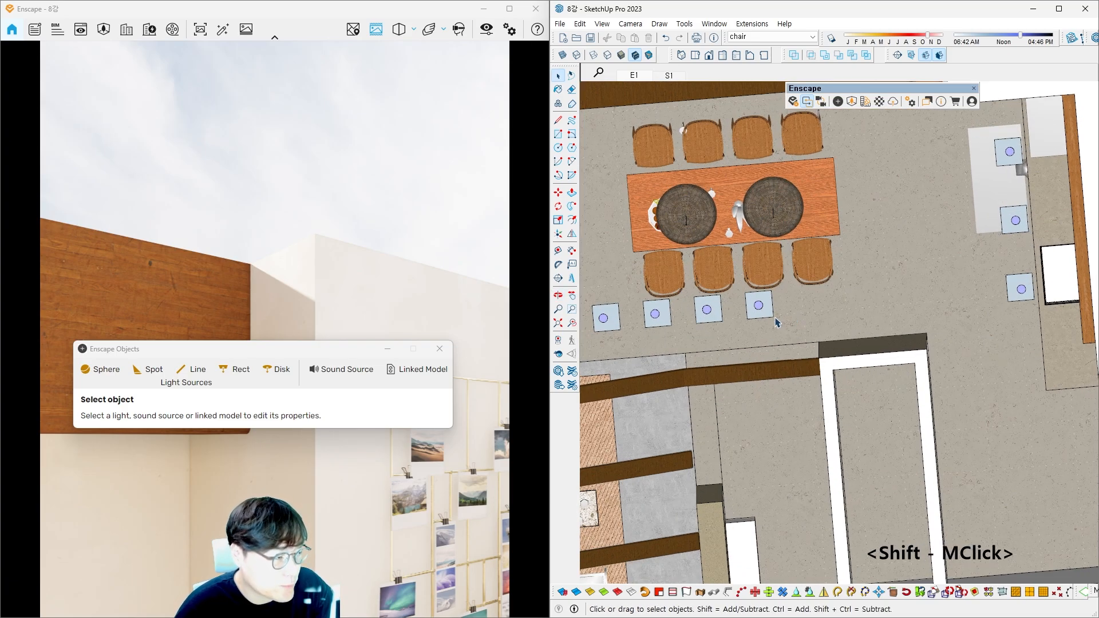
{"action": "key", "text": "F6"}
{"action": "left_click", "coordinate": [855, 268]}
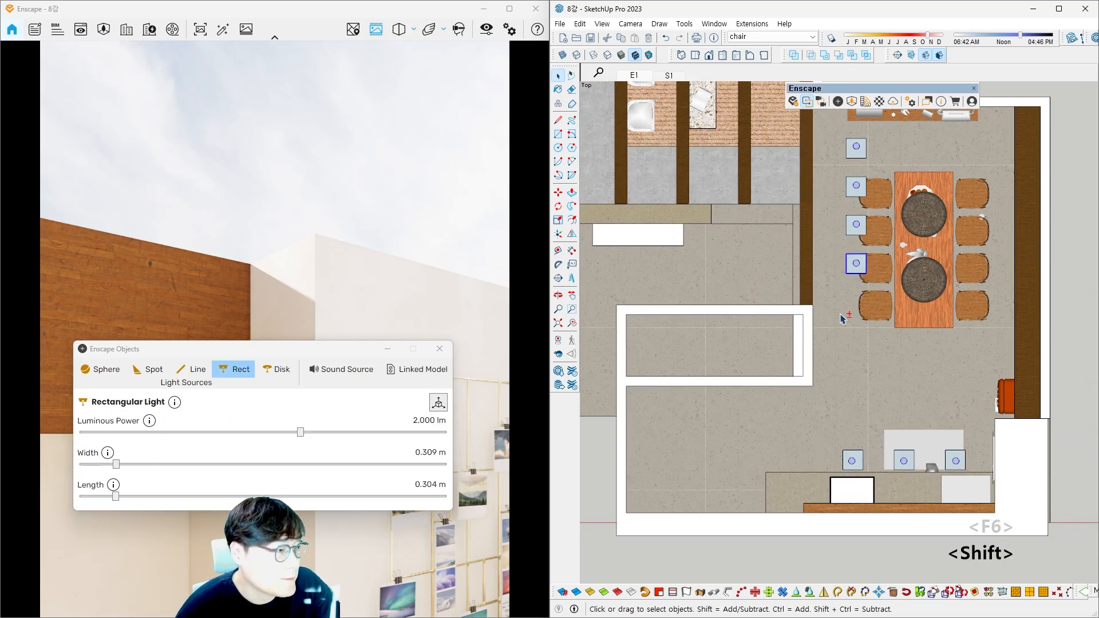
{"action": "middle_click_drag", "start_coordinate": [827, 318], "coordinate": [797, 319], "text": "shift"}
{"action": "key", "text": "m"}
{"action": "left_click", "coordinate": [802, 293]}
{"action": "key", "text": "ctrl"}
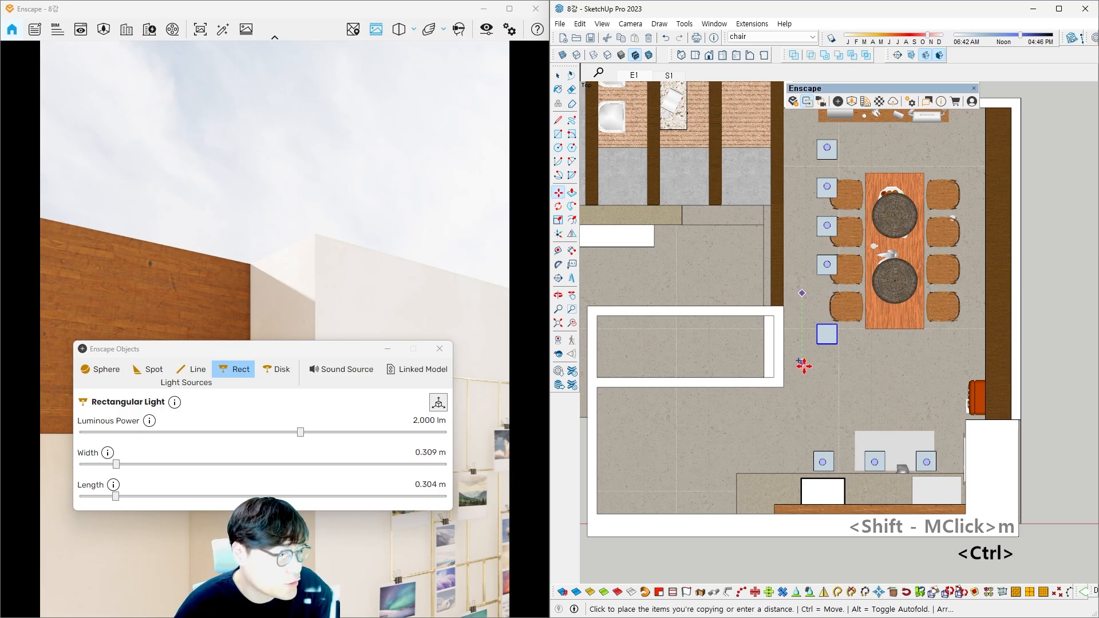
{"action": "left_click", "coordinate": [803, 399]}
{"action": "key", "text": "m"}
{"action": "key", "text": "ctrl"}
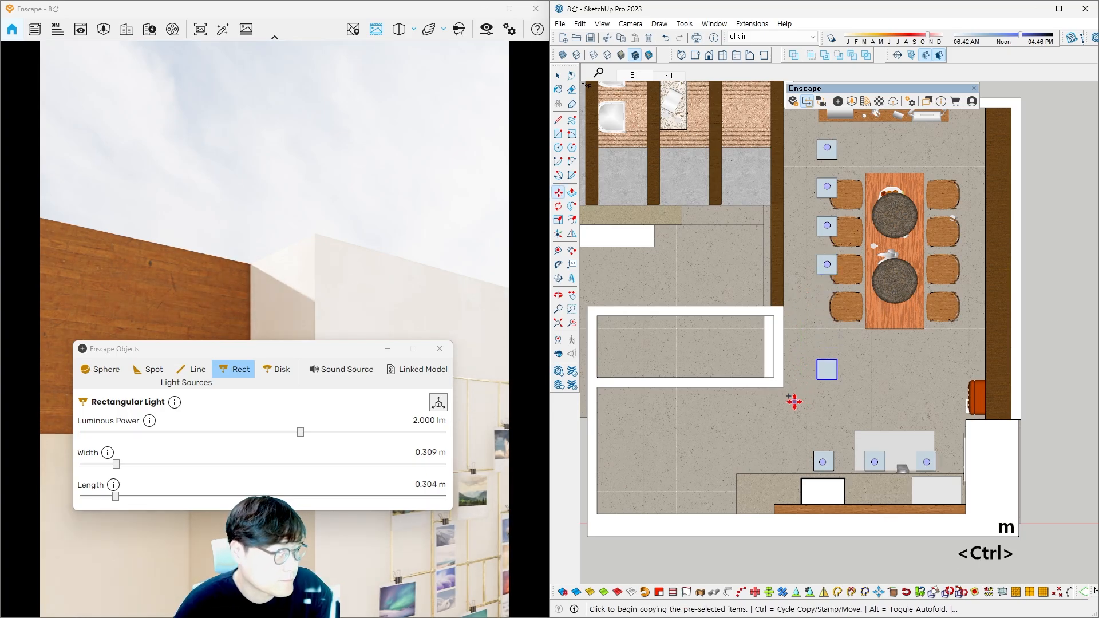
{"action": "left_click", "coordinate": [793, 403]}
{"action": "key", "text": "ctrl+z"}
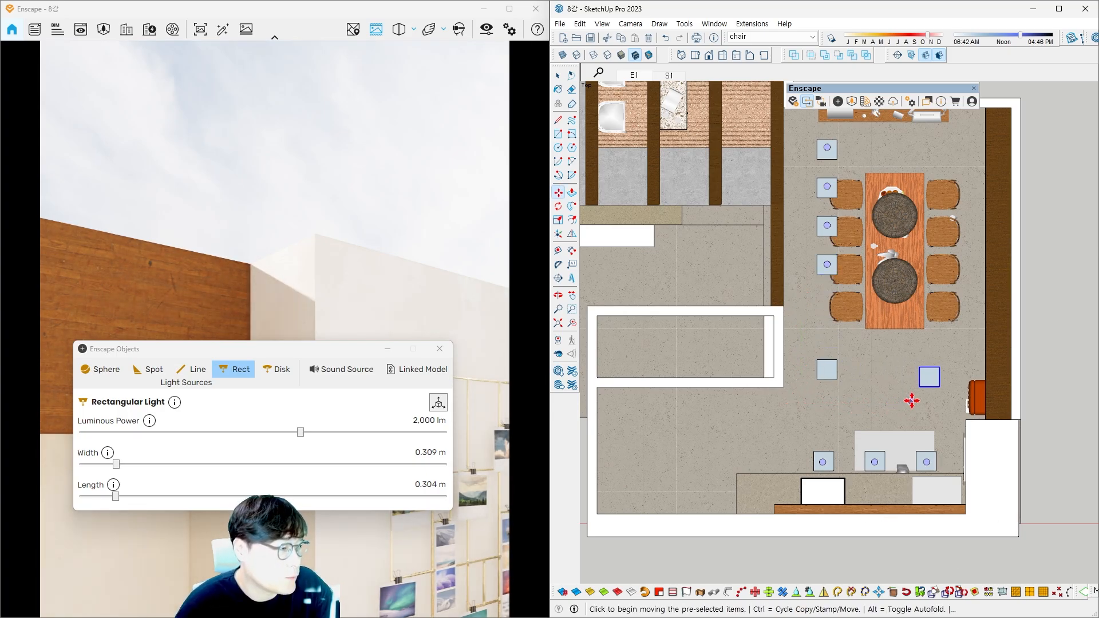
Step: Copy the rectangular light between the dining and kitchen areas straight across the room towards the red refrigerator
{"action": "key", "text": "space"}
{"action": "left_click", "coordinate": [826, 370]}
{"action": "key", "text": "m"}
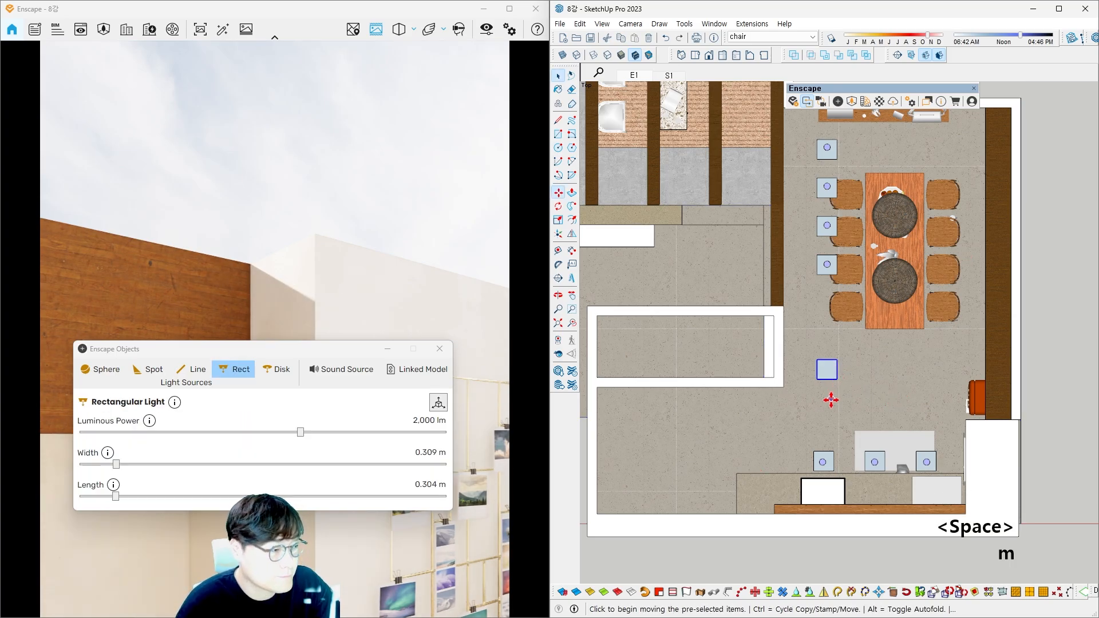
{"action": "key", "text": "ctrl"}
{"action": "left_click", "coordinate": [828, 401]}
{"action": "left_click", "coordinate": [924, 400]}
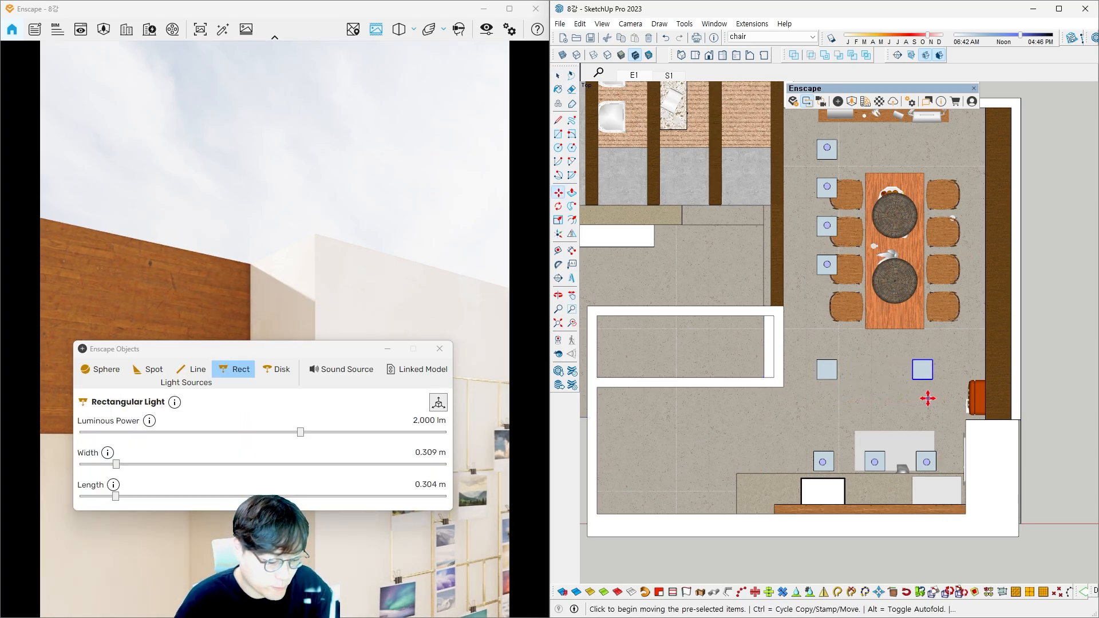
Step: Copy the rectangular light near the refrigerator to the window side of the dining table, beside the chair nearest the kitchen
{"action": "key", "text": "ctrl"}
{"action": "left_click", "coordinate": [947, 365]}
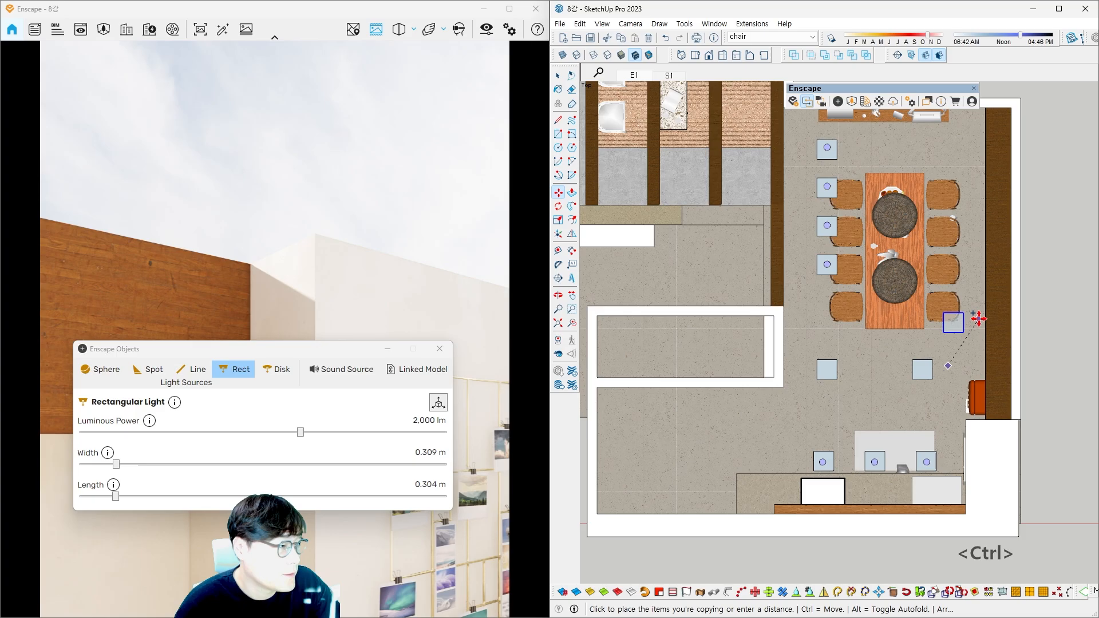
{"action": "left_click", "coordinate": [975, 324]}
Step: Copy the window-side rectangular light along the dining table and repeat the copy *3
{"action": "left_click", "coordinate": [976, 339]}
{"action": "key", "text": "ctrl"}
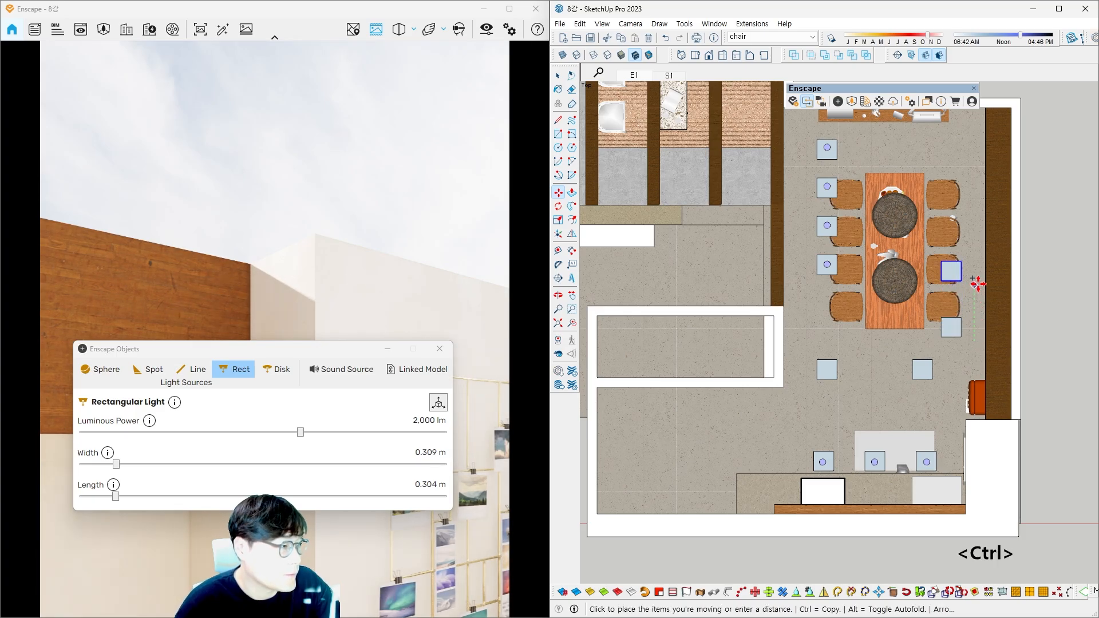
{"action": "left_click", "coordinate": [979, 294]}
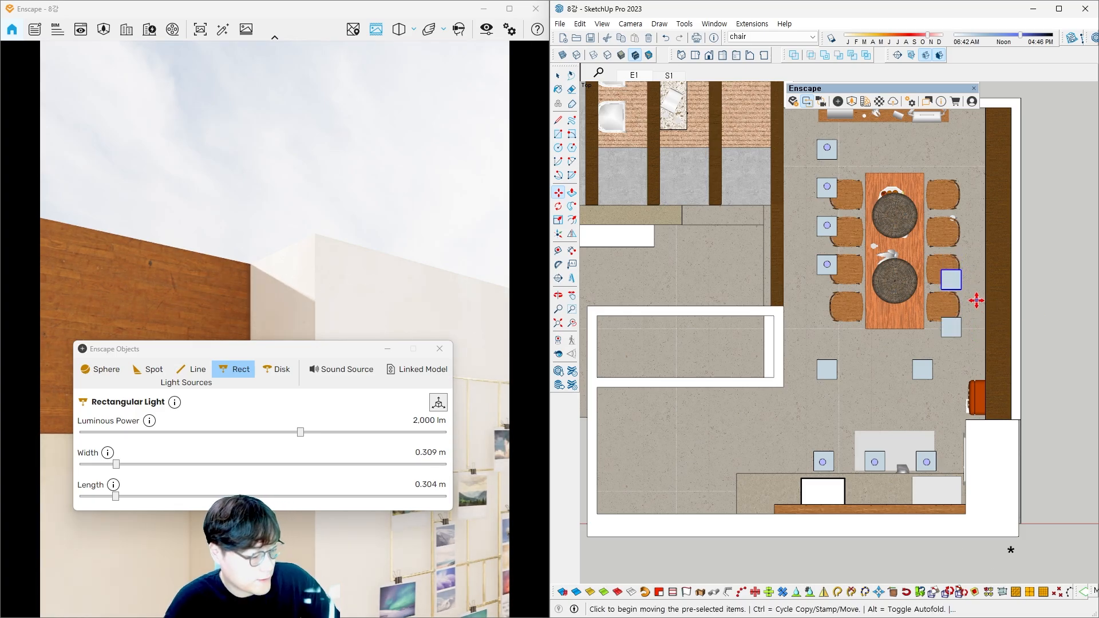
{"action": "key", "text": "Return"}
{"action": "key", "text": "space"}
{"action": "scroll", "coordinate": [973, 300], "scroll_direction": "down", "scroll_amount": 3}
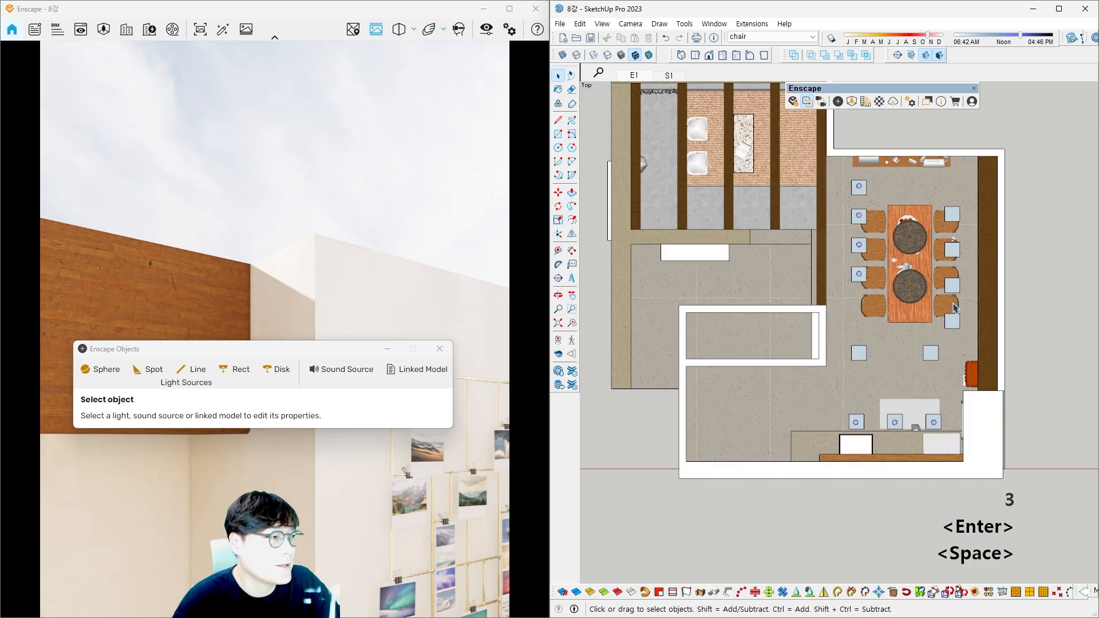
Step: Unhide the ceiling and roof surfaces, and look around the interior in the Enscape render
{"action": "mouse_move", "coordinate": [973, 300]}
{"action": "middle_mouse_down"}
{"action": "mouse_move", "coordinate": [843, 302]}
{"action": "mouse_move", "coordinate": [893, 248]}
{"action": "mouse_move", "coordinate": [867, 264]}
{"action": "mouse_move", "coordinate": [875, 261]}
{"action": "middle_mouse_up"}
{"action": "key", "text": "shift+h"}
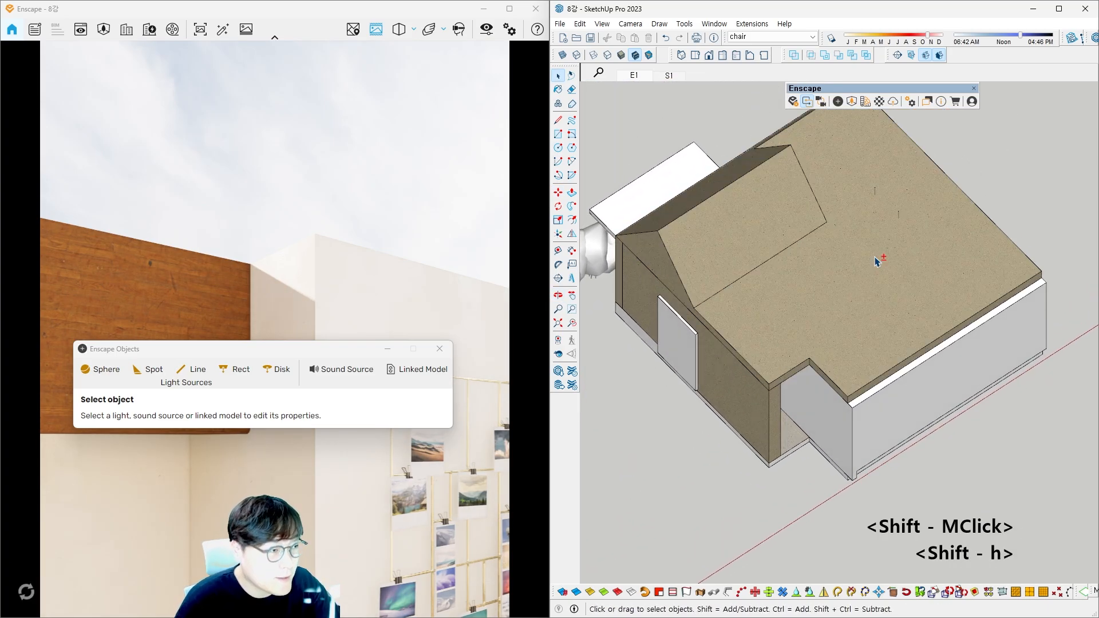
{"action": "left_click", "coordinate": [384, 319]}
{"action": "scroll", "coordinate": [384, 318], "scroll_direction": "down", "scroll_amount": 2}
{"action": "middle_click_drag", "start_coordinate": [396, 371], "coordinate": [385, 369], "text": "shift"}
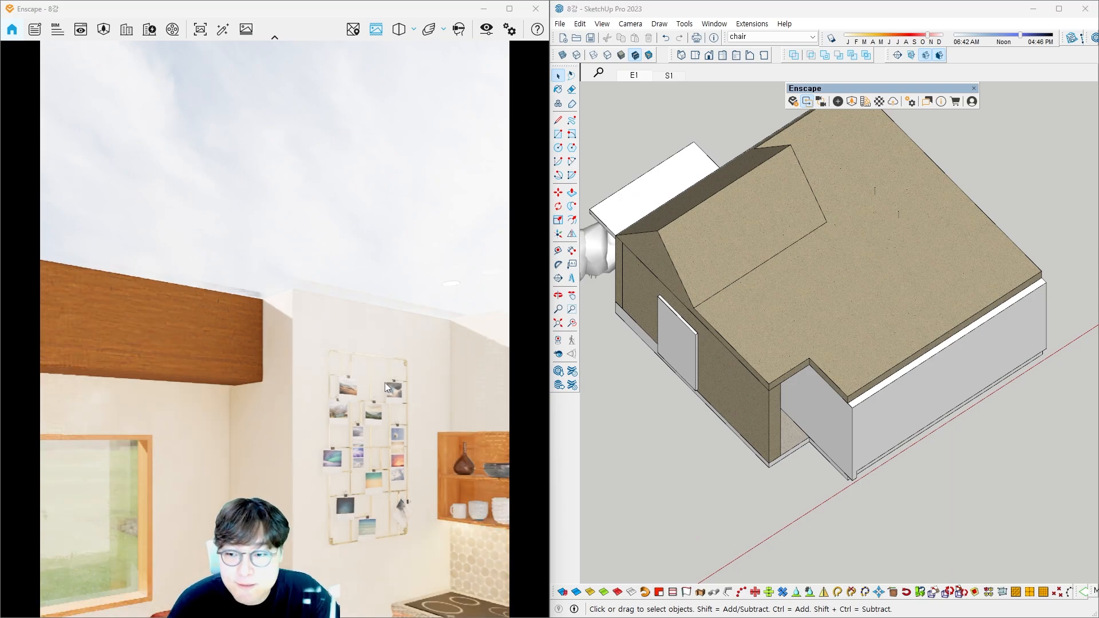
Step: Restore the dining view with scene E1 and move the Enscape Objects window clear of the render
{"action": "left_click", "coordinate": [831, 319]}
{"action": "scroll", "coordinate": [795, 295], "scroll_direction": "down", "scroll_amount": 1}
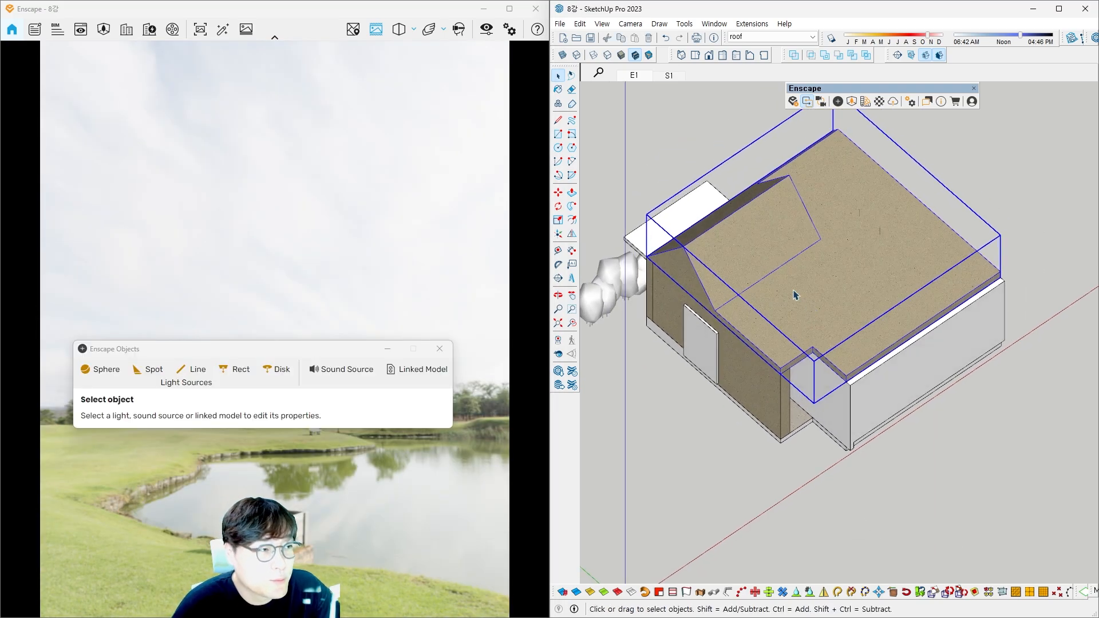
{"action": "left_click", "coordinate": [646, 77]}
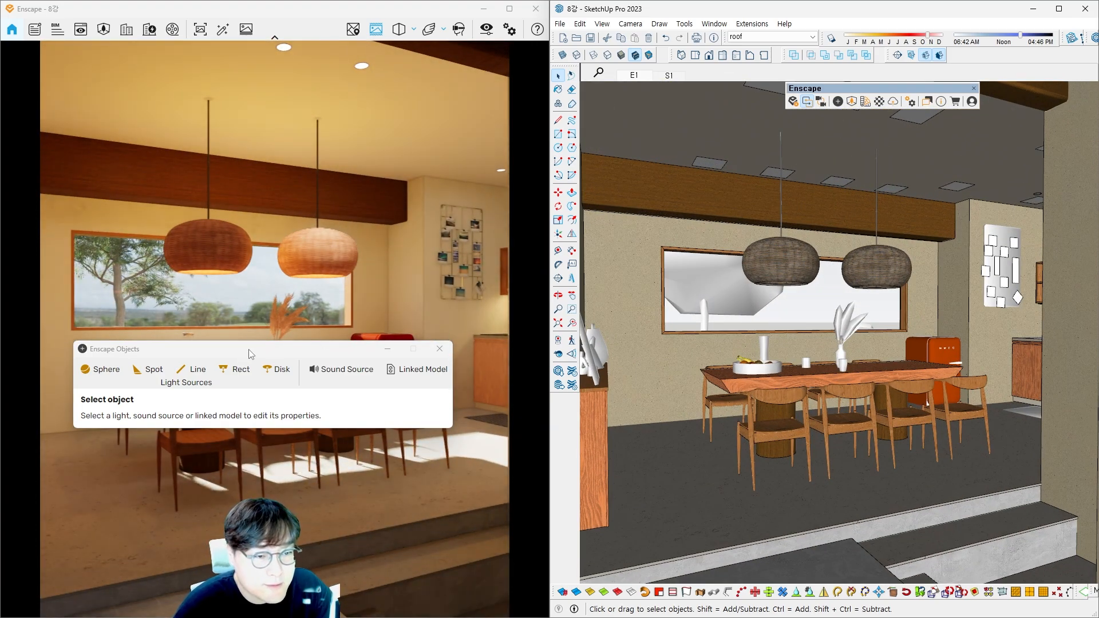
{"action": "mouse_move", "coordinate": [250, 354]}
{"action": "left_mouse_down"}
{"action": "mouse_move", "coordinate": [515, 426]}
{"action": "mouse_move", "coordinate": [721, 319]}
{"action": "mouse_move", "coordinate": [792, 365]}
{"action": "mouse_move", "coordinate": [802, 359]}
{"action": "left_mouse_up"}
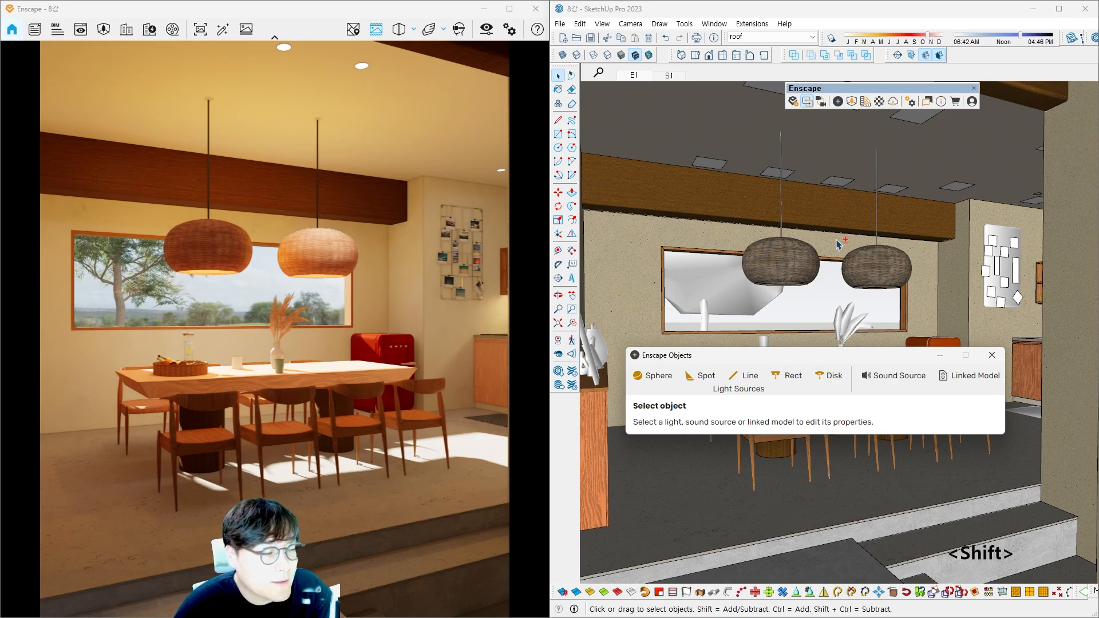
Step: Select a rectangular ceiling light above the dining window and set its luminous power to about 8,864 lm
{"action": "middle_click_drag", "start_coordinate": [837, 244], "coordinate": [763, 229], "text": "shift"}
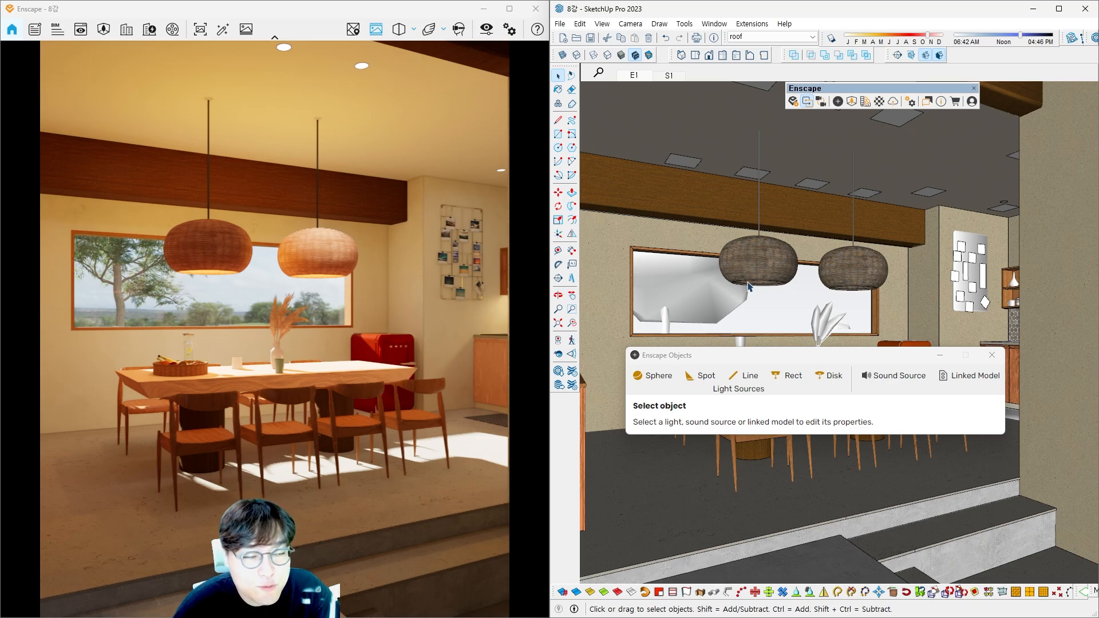
{"action": "left_click_drag", "start_coordinate": [737, 356], "coordinate": [721, 228]}
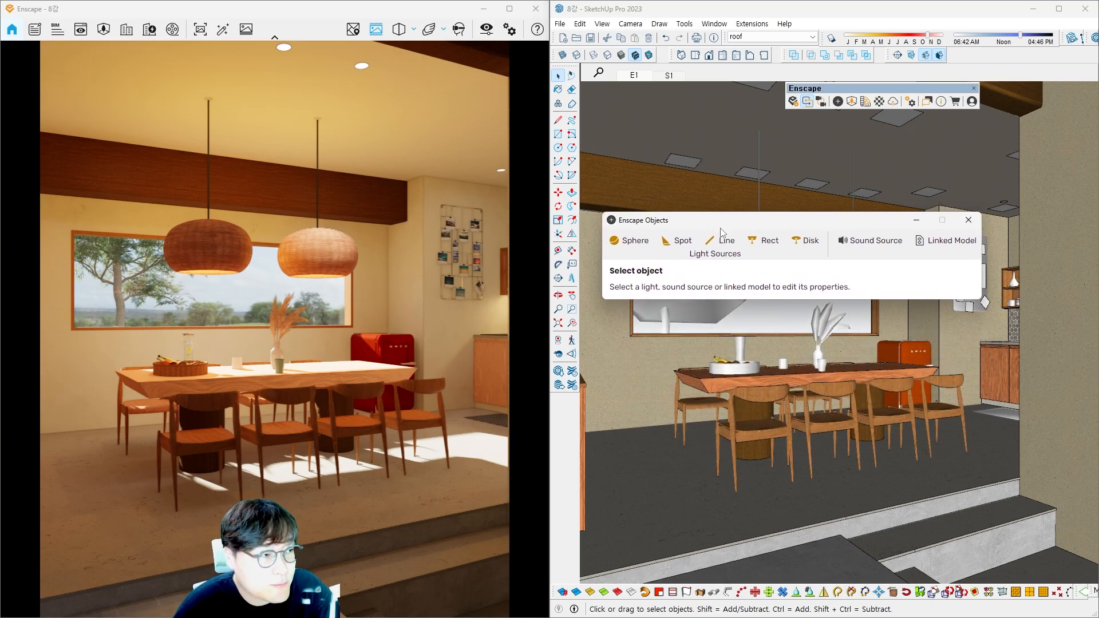
{"action": "left_click", "coordinate": [690, 165]}
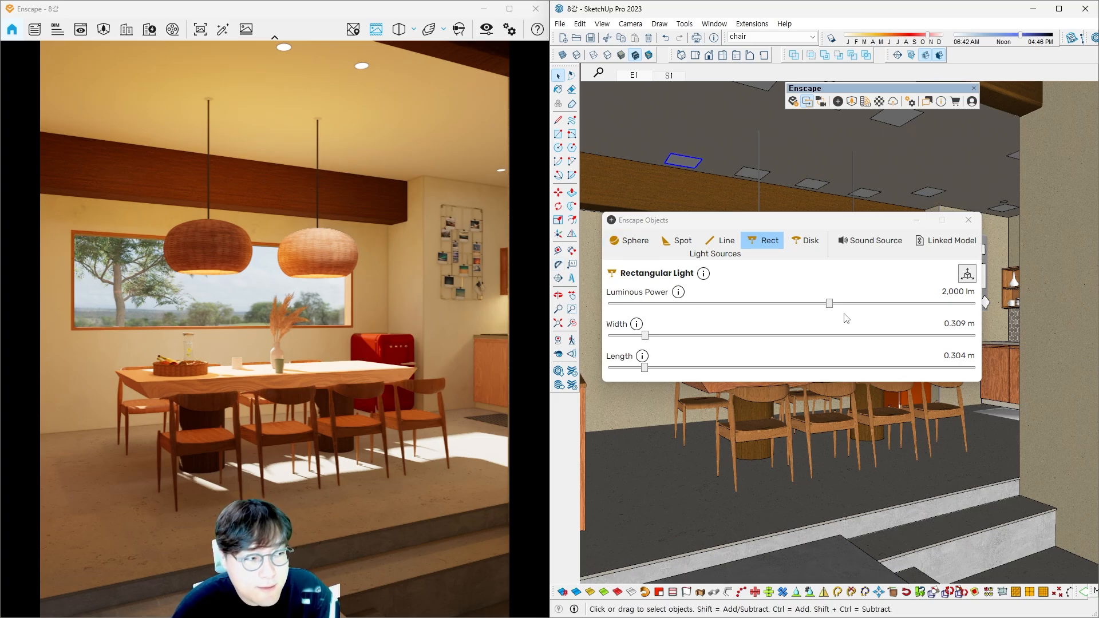
{"action": "left_click_drag", "start_coordinate": [829, 303], "coordinate": [857, 305]}
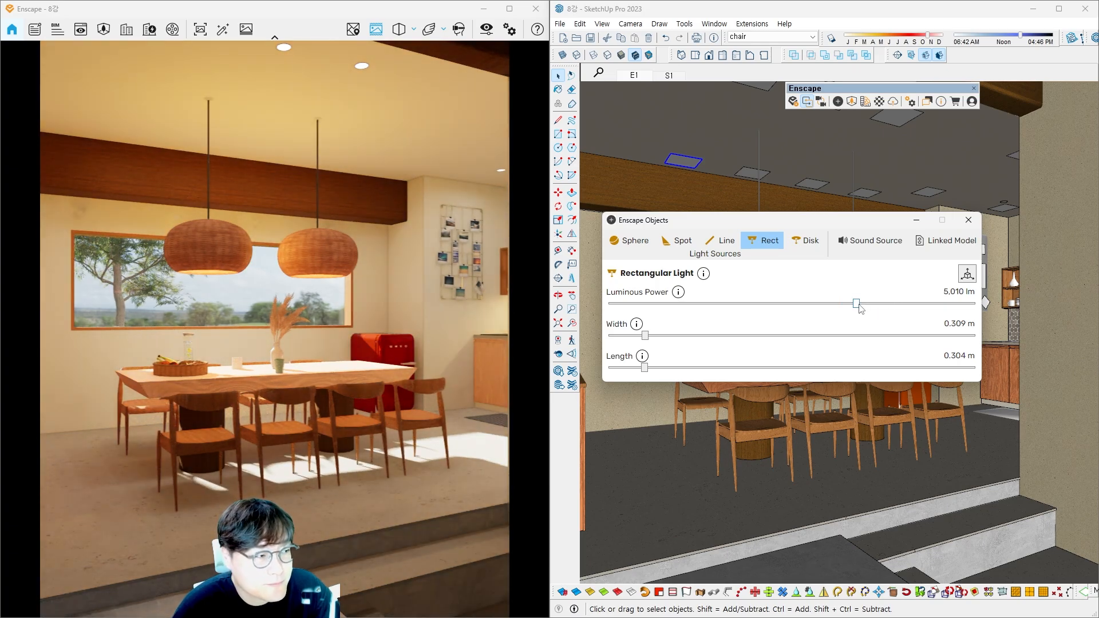
{"action": "left_click_drag", "start_coordinate": [860, 309], "coordinate": [870, 308]}
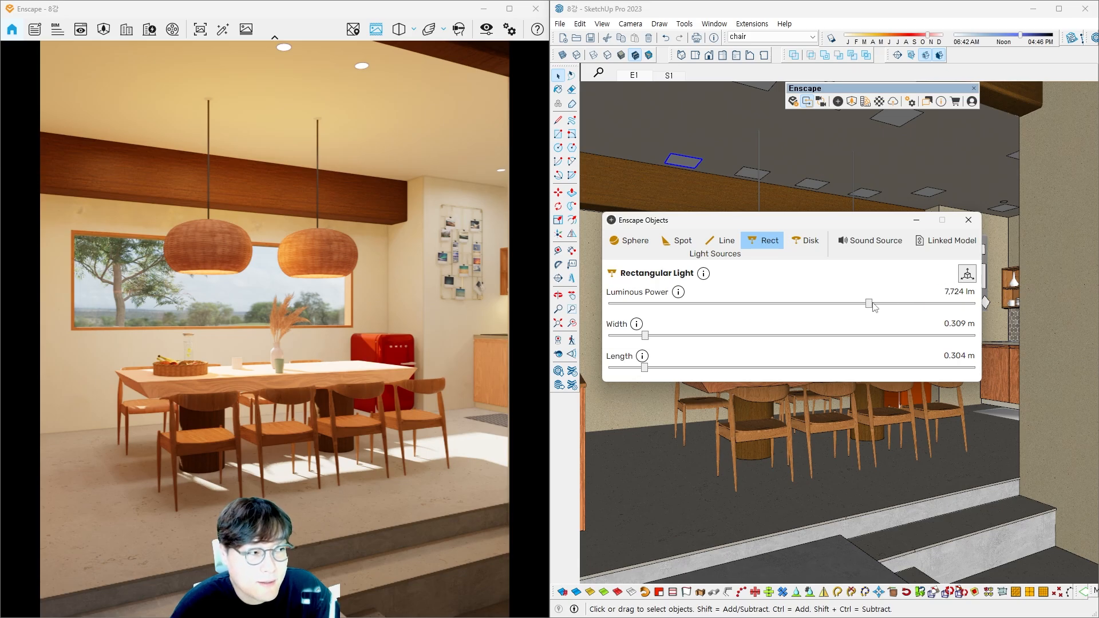
{"action": "left_click_drag", "start_coordinate": [868, 303], "coordinate": [876, 309]}
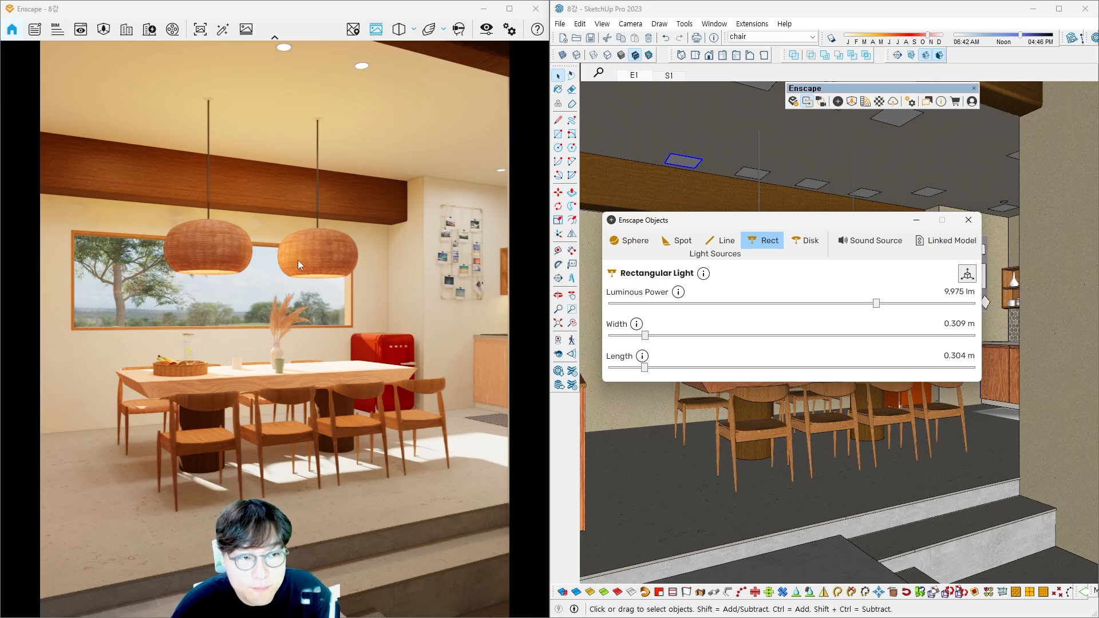
{"action": "left_click_drag", "start_coordinate": [881, 309], "coordinate": [895, 308]}
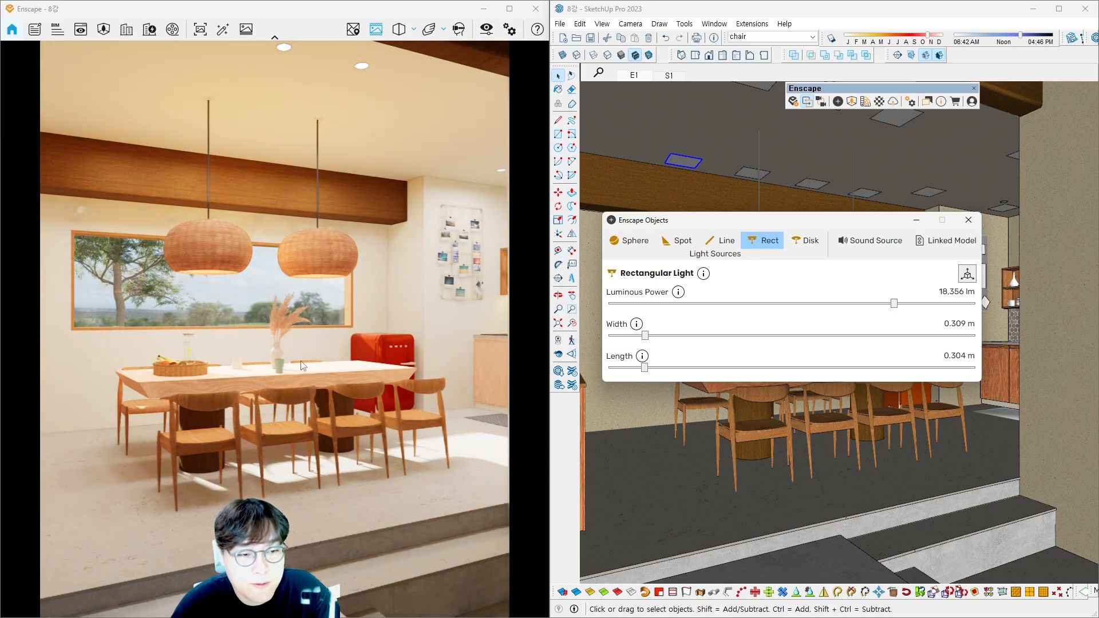
{"action": "left_click_drag", "start_coordinate": [896, 309], "coordinate": [875, 309]}
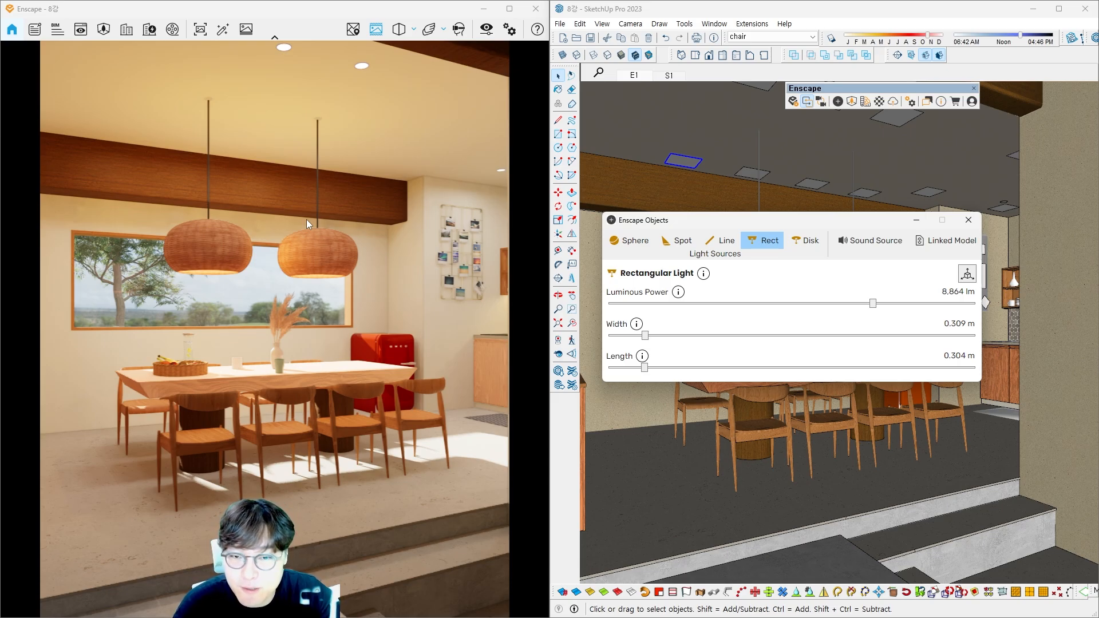
{"action": "key", "text": "ctrl+2"}
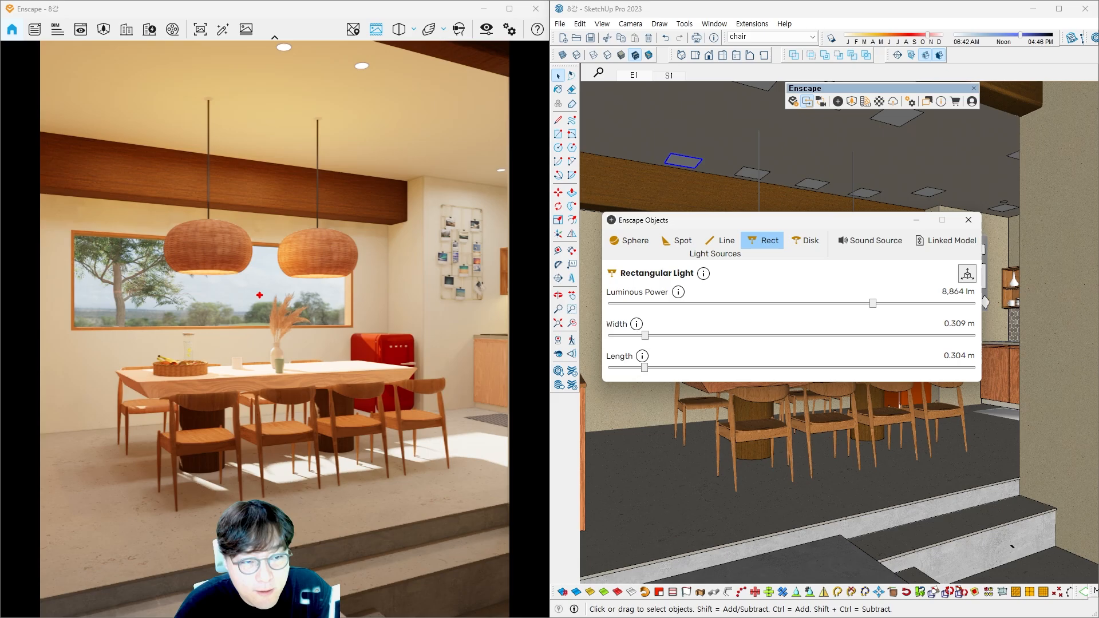
{"action": "left_click_drag", "start_coordinate": [161, 282], "coordinate": [232, 361]}
{"action": "left_click_drag", "start_coordinate": [276, 278], "coordinate": [332, 358]}
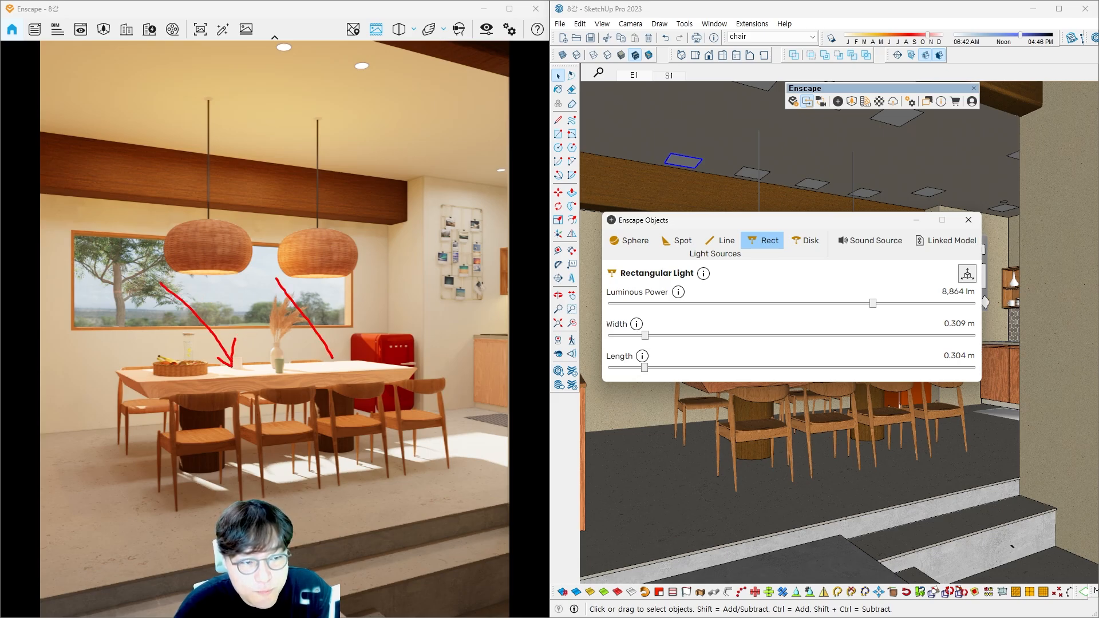
{"action": "left_click_drag", "start_coordinate": [393, 296], "coordinate": [412, 303]}
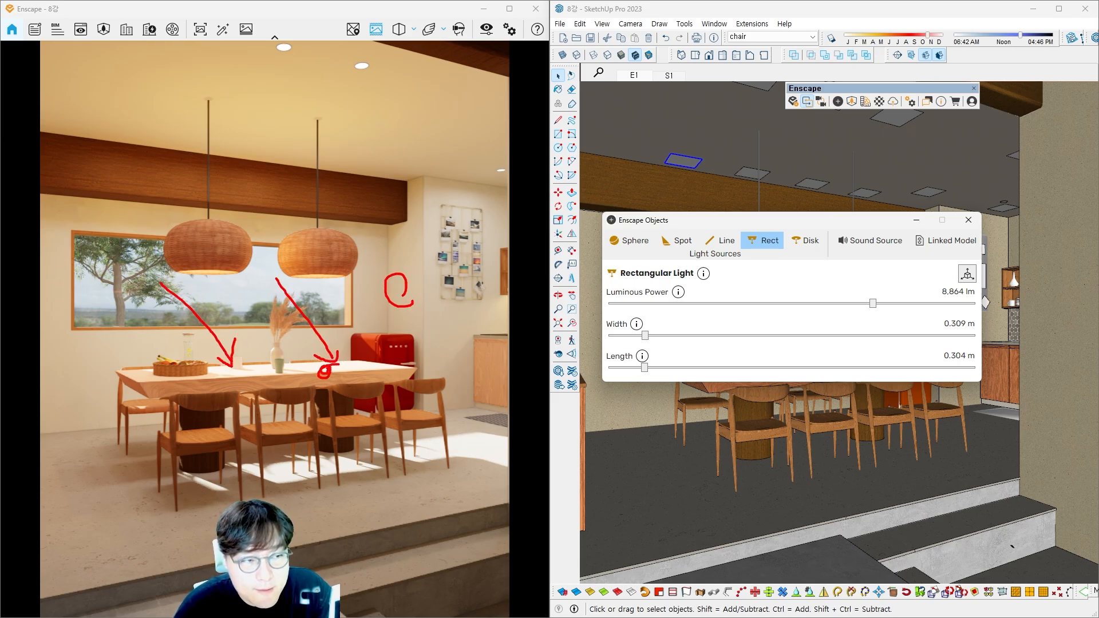
{"action": "left_click_drag", "start_coordinate": [336, 361], "coordinate": [383, 299]}
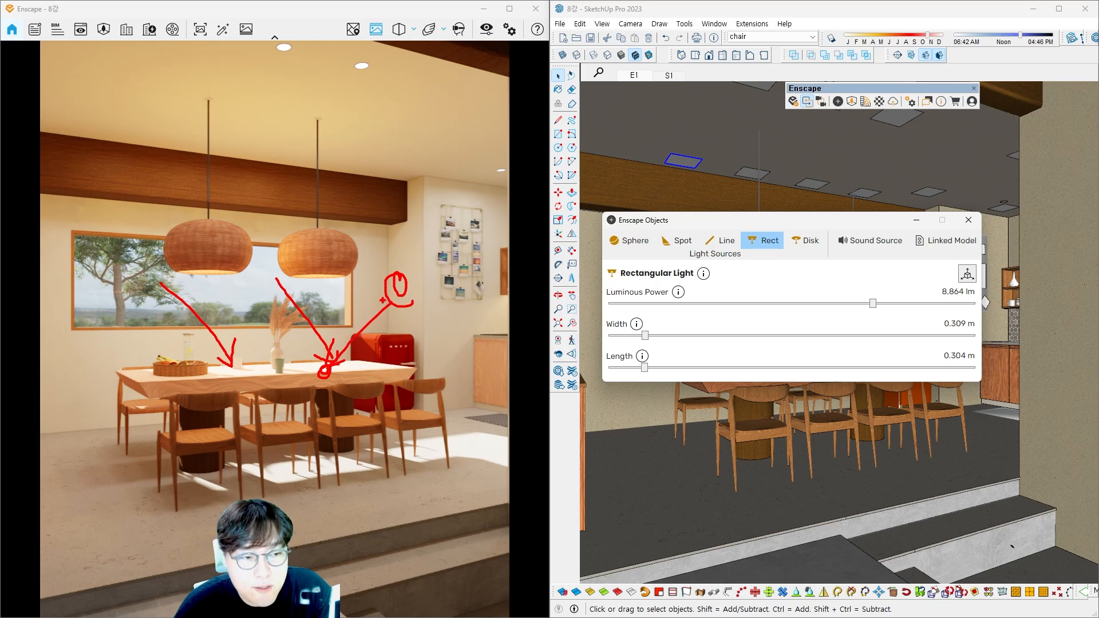
{"action": "left_click_drag", "start_coordinate": [355, 366], "coordinate": [338, 375]}
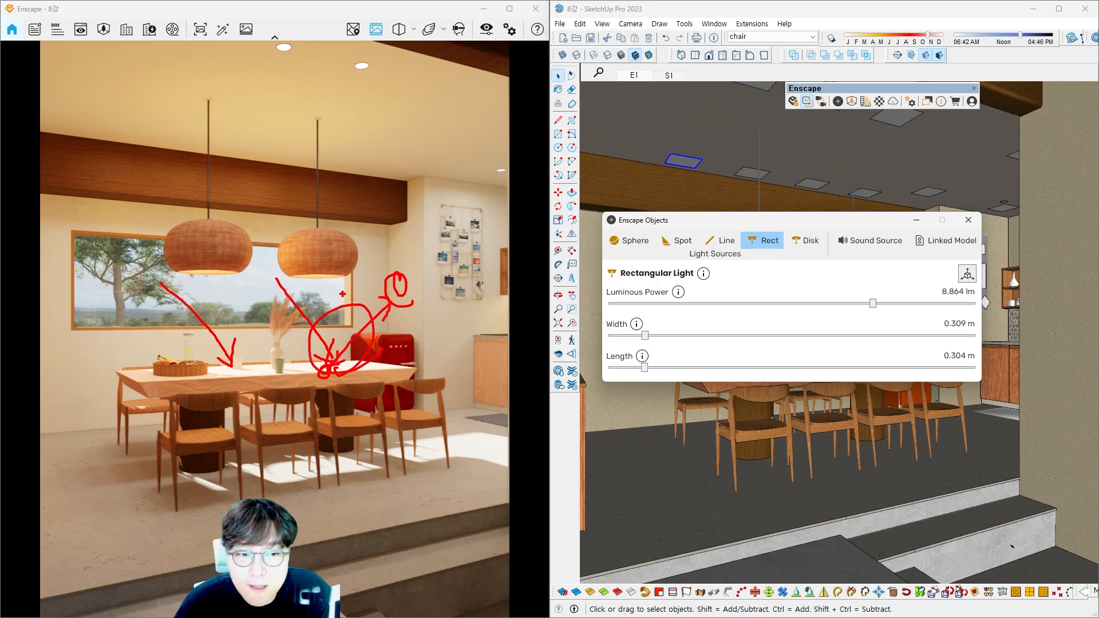
{"action": "key", "text": "Escape"}
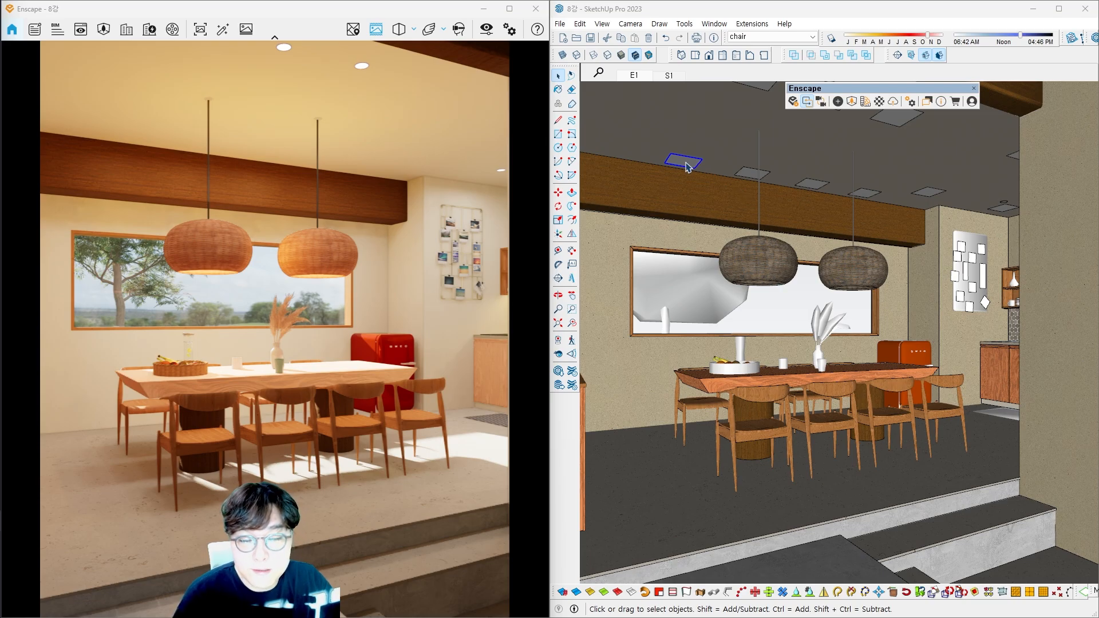
Step: Check the Entity Info of a rectangular ceiling light over the dining table and move the Enscape toolbar clear of the tray
{"action": "scroll", "coordinate": [738, 163], "scroll_direction": "up", "scroll_amount": 2}
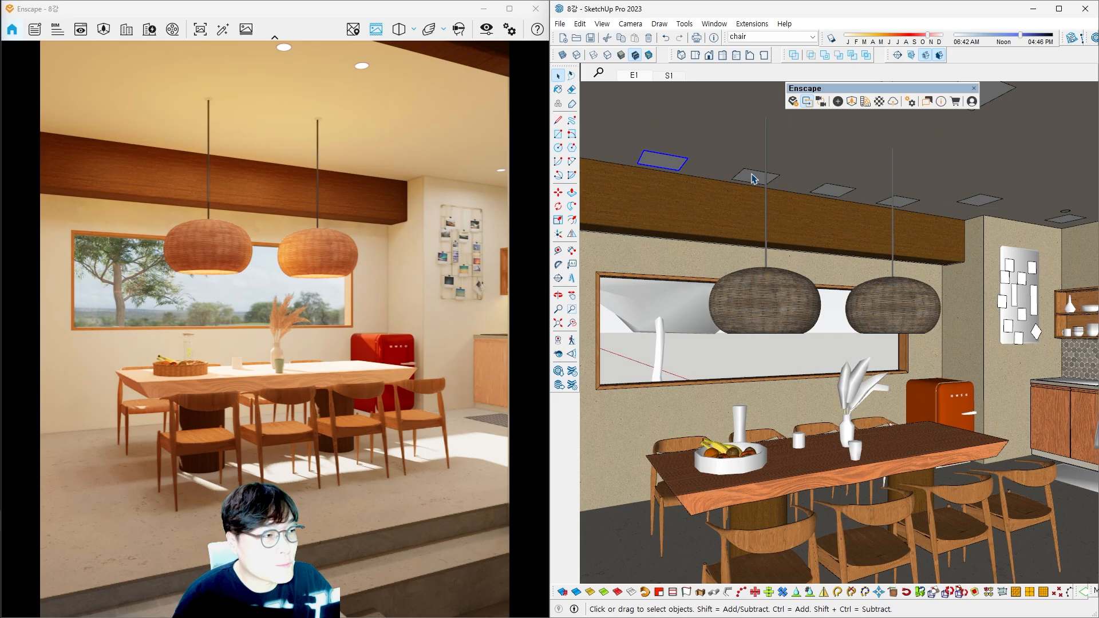
{"action": "scroll", "coordinate": [720, 172], "scroll_direction": "down", "scroll_amount": 1}
{"action": "middle_click_drag", "start_coordinate": [732, 168], "coordinate": [739, 180], "text": "shift"}
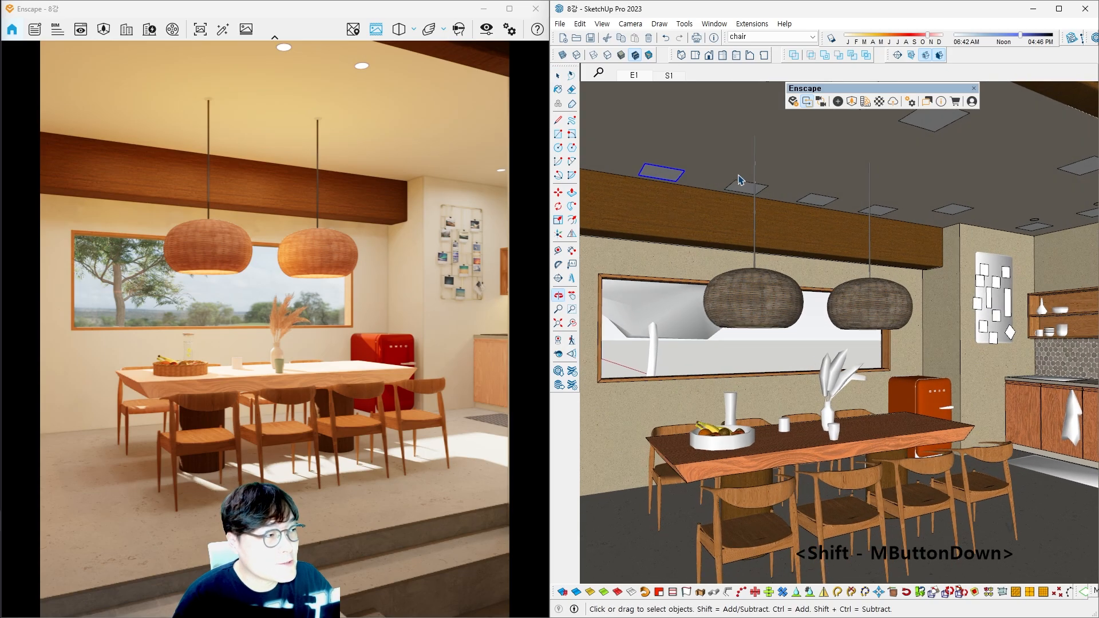
{"action": "middle_click_drag", "start_coordinate": [774, 134], "coordinate": [762, 171], "text": "shift"}
{"action": "middle_click_drag", "start_coordinate": [710, 148], "coordinate": [706, 161]}
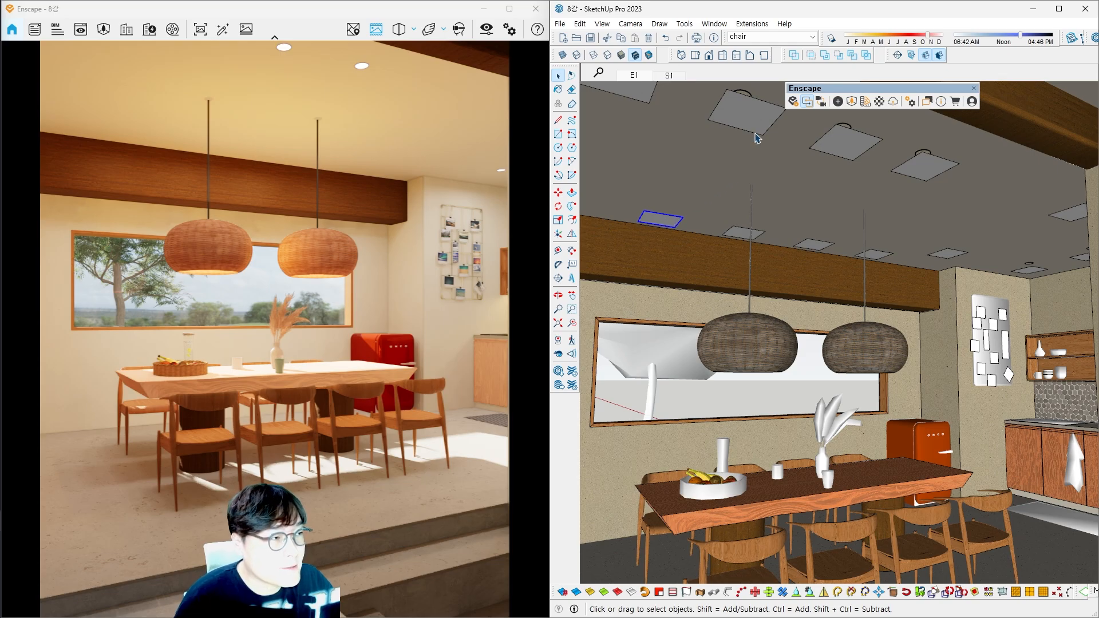
{"action": "left_click", "coordinate": [752, 24]}
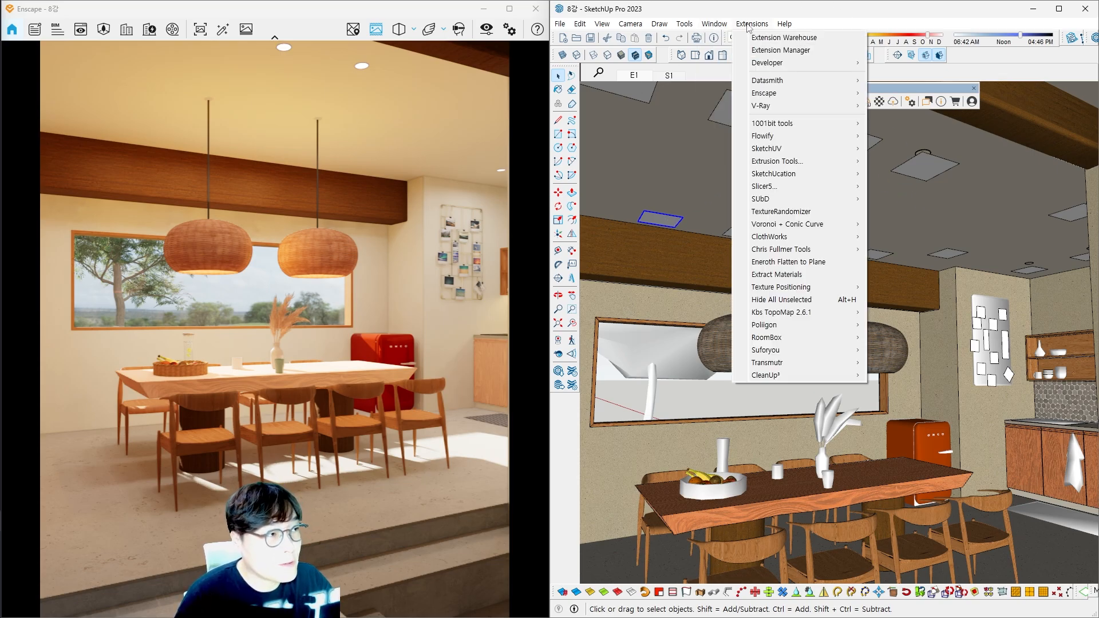
{"action": "mouse_move", "coordinate": [714, 23]}
{"action": "mouse_move", "coordinate": [738, 37]}
{"action": "left_click", "coordinate": [862, 38]}
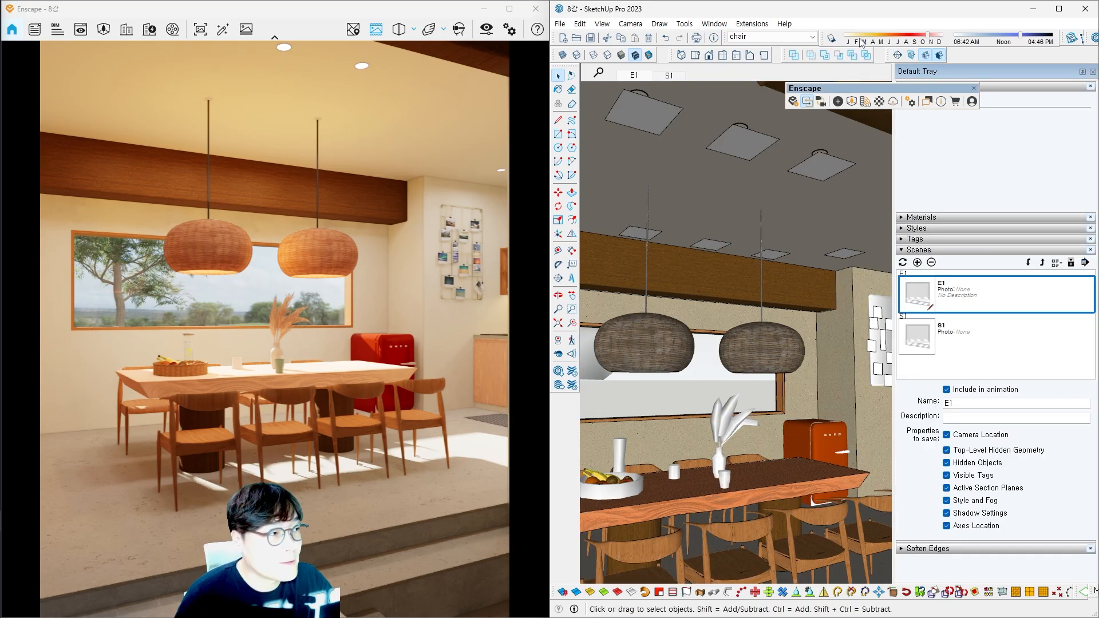
{"action": "middle_click_drag", "start_coordinate": [833, 173], "coordinate": [834, 190], "text": "shift"}
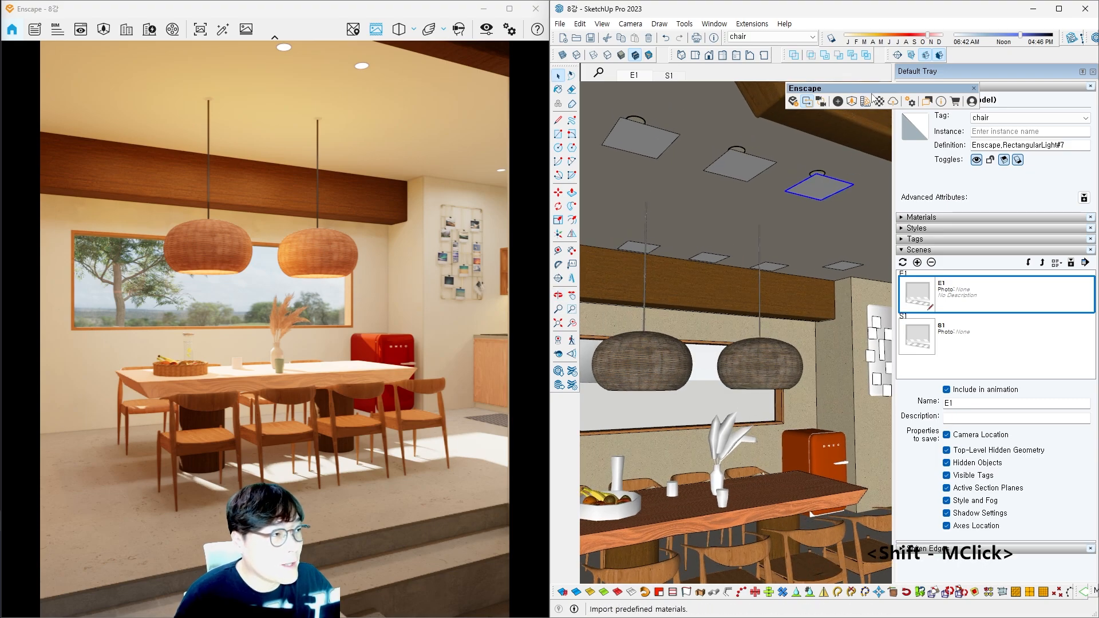
{"action": "left_click_drag", "start_coordinate": [847, 88], "coordinate": [744, 89]}
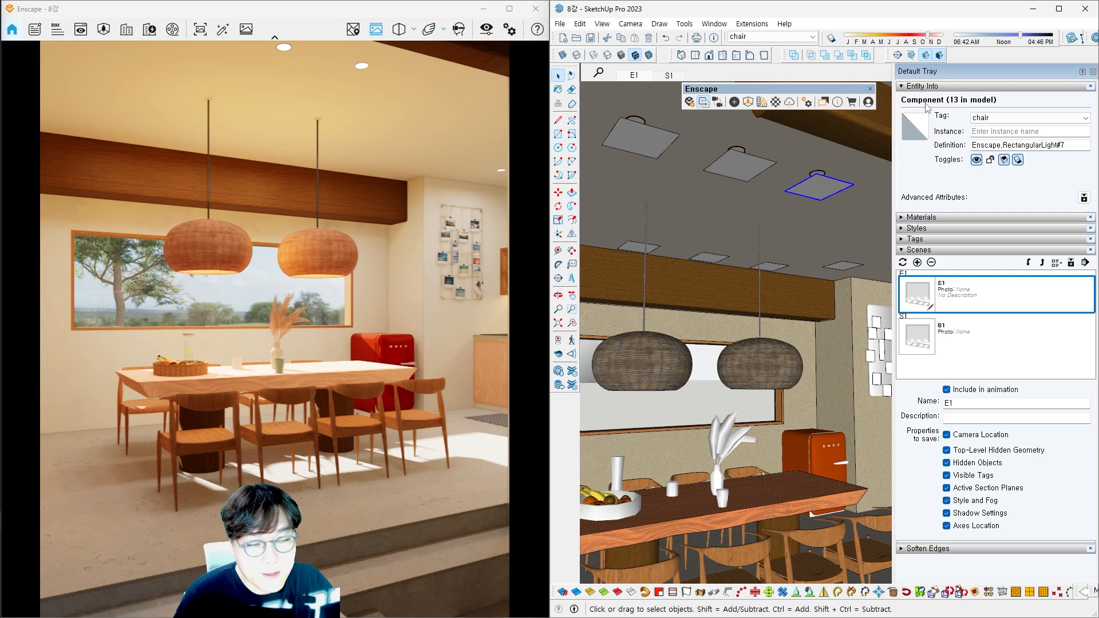
Step: Widen the rectangular ceiling light nearest the refrigerator over the dining table to about 0.42 m and slightly lower its luminous power
{"action": "left_click", "coordinate": [820, 191]}
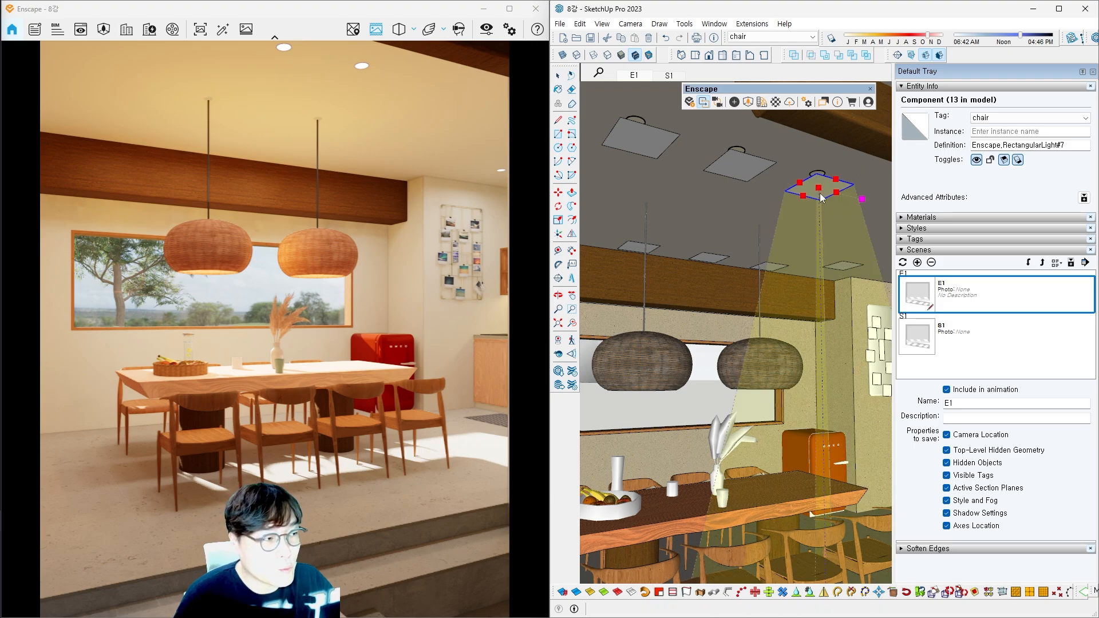
{"action": "mouse_move", "coordinate": [803, 196]}
{"action": "left_mouse_down"}
{"action": "mouse_move", "coordinate": [789, 204]}
{"action": "mouse_move", "coordinate": [816, 177]}
{"action": "mouse_move", "coordinate": [793, 204]}
{"action": "left_mouse_up"}
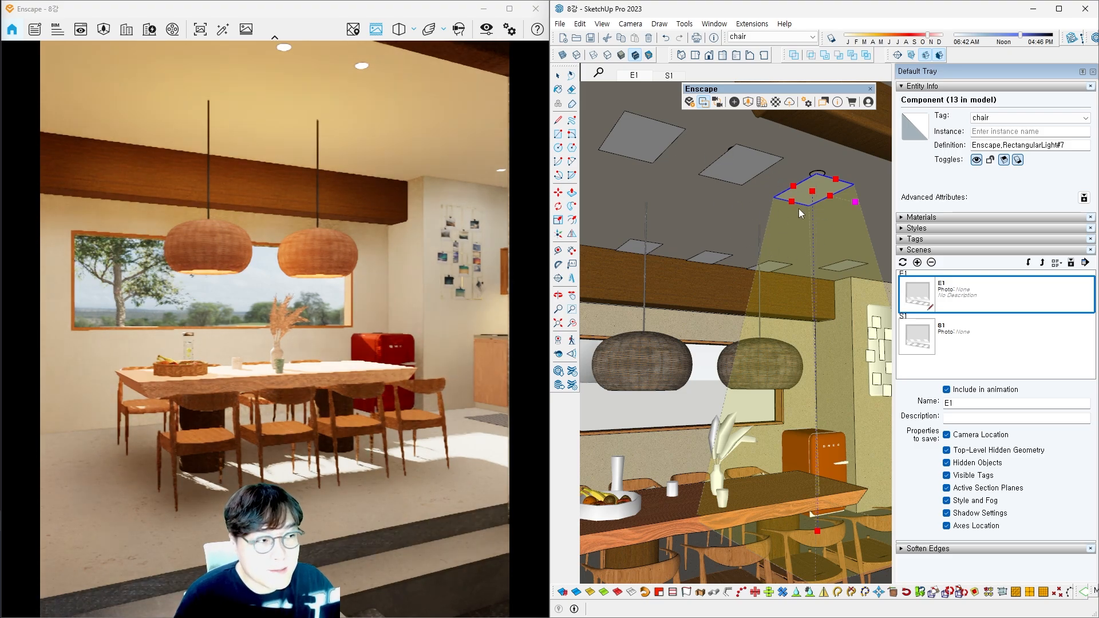
{"action": "left_click_drag", "start_coordinate": [792, 202], "coordinate": [802, 196]}
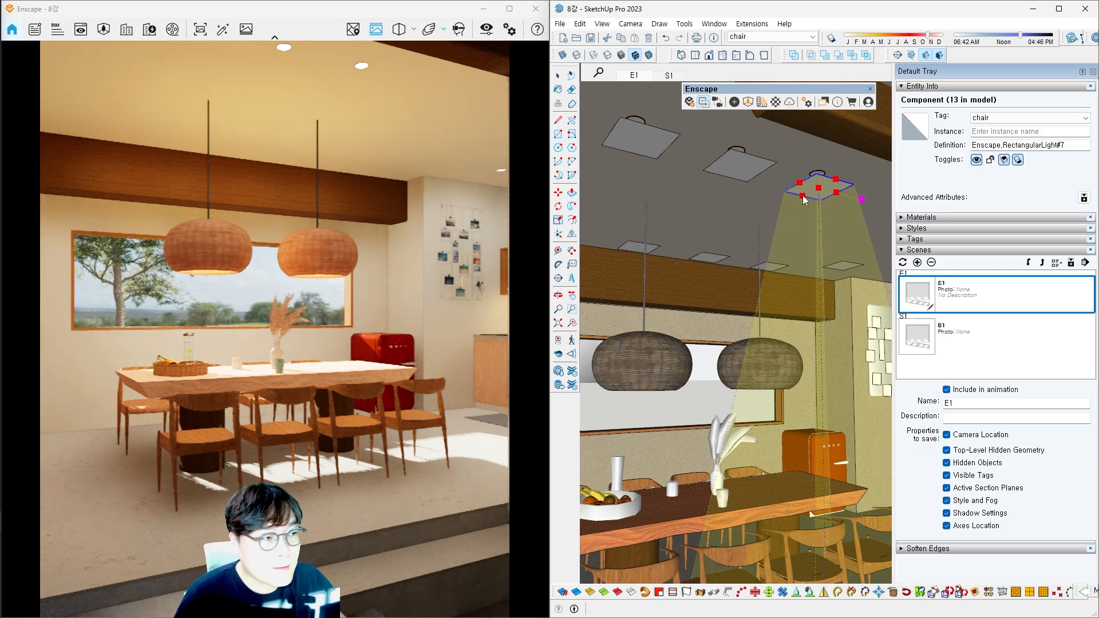
{"action": "left_click", "coordinate": [735, 103]}
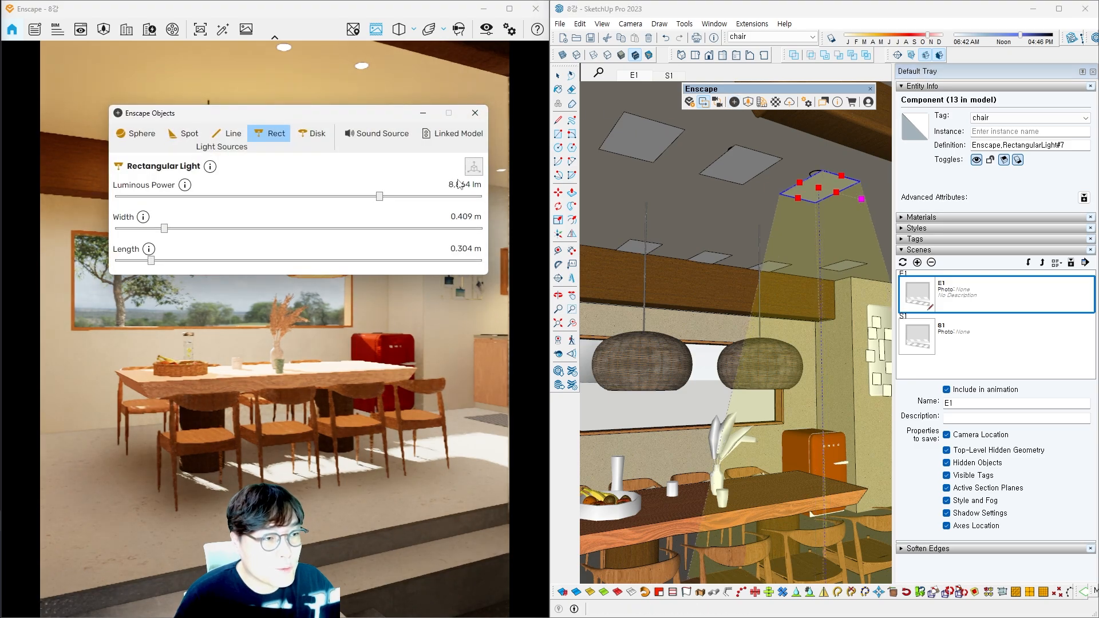
{"action": "left_click_drag", "start_coordinate": [383, 199], "coordinate": [377, 199]}
{"action": "left_click", "coordinate": [475, 113]}
Step: Check the luminous power, width and length of the other copied rectangular lights over the dining table
{"action": "left_click", "coordinate": [734, 171]}
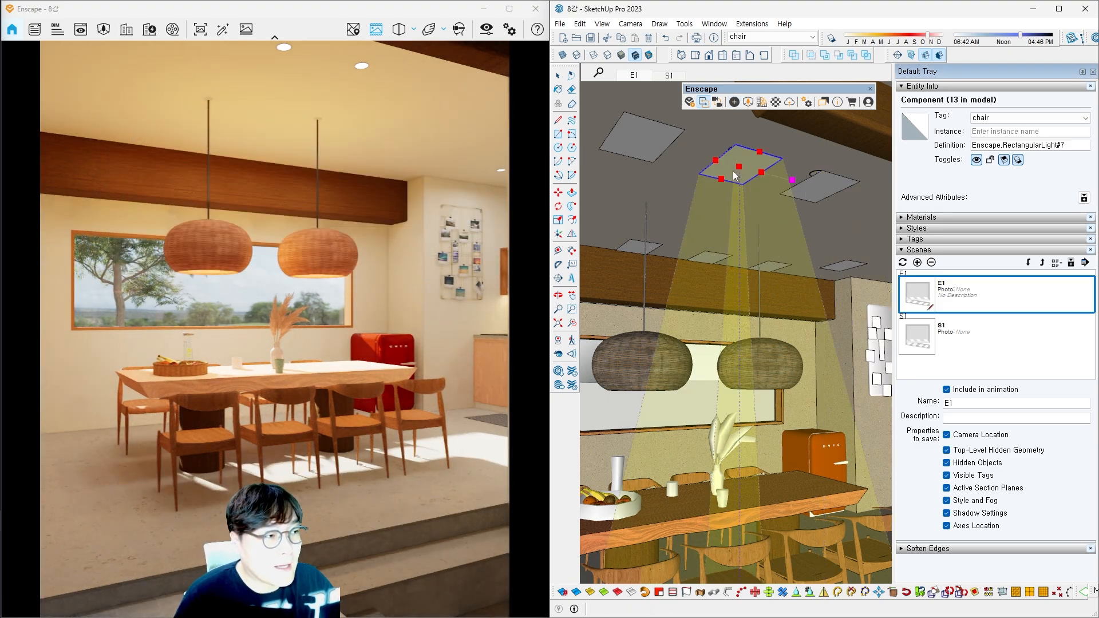
{"action": "left_click", "coordinate": [735, 105]}
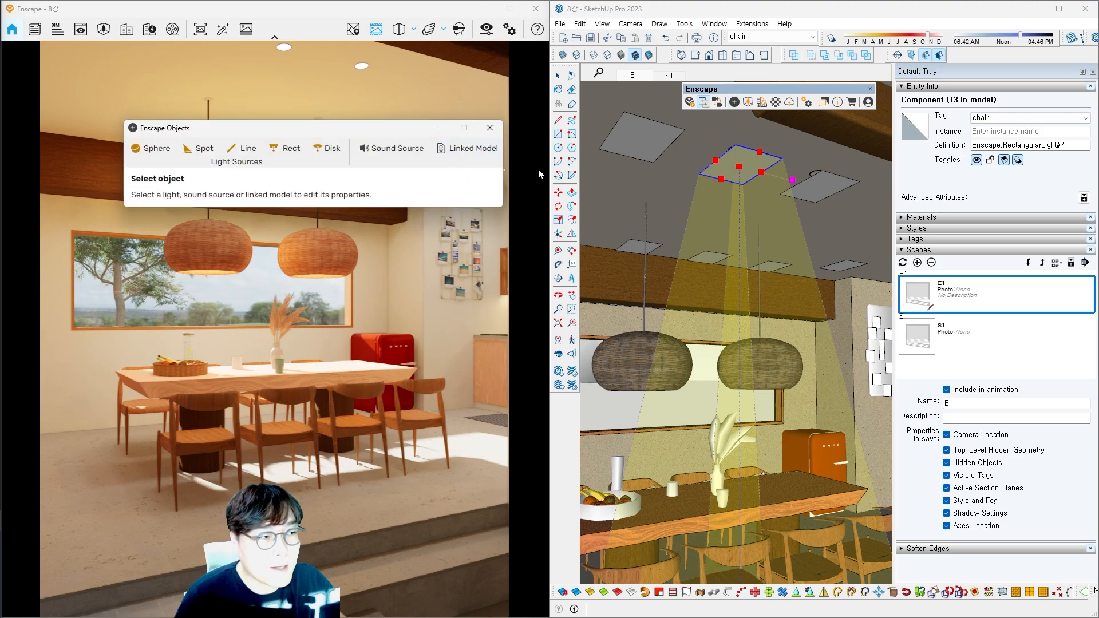
{"action": "left_click", "coordinate": [741, 167]}
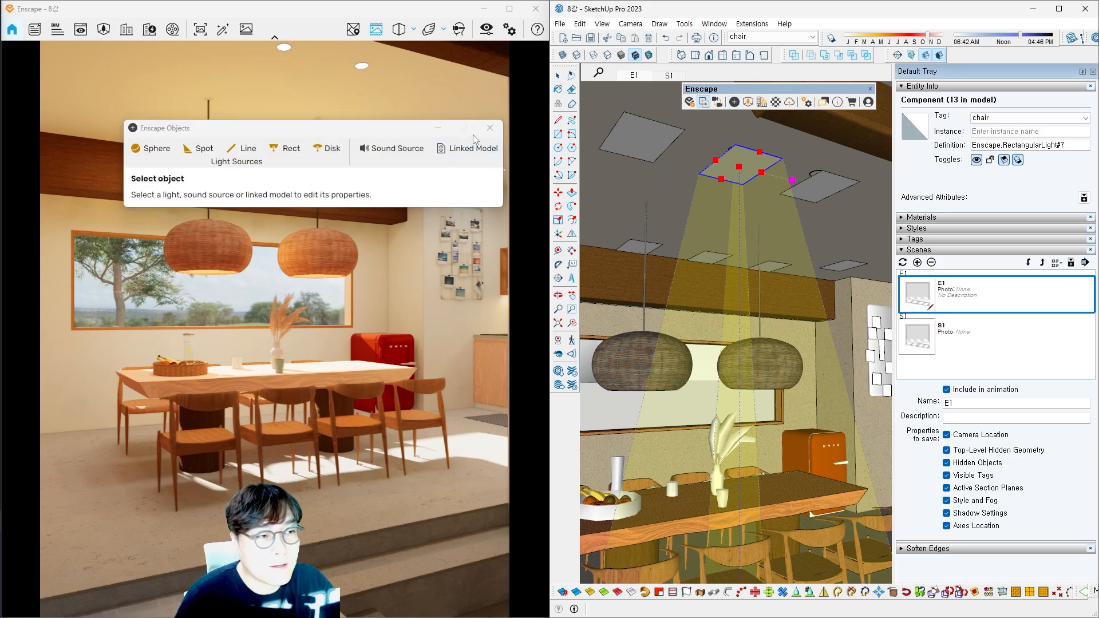
{"action": "left_click", "coordinate": [490, 127]}
{"action": "key", "text": "space"}
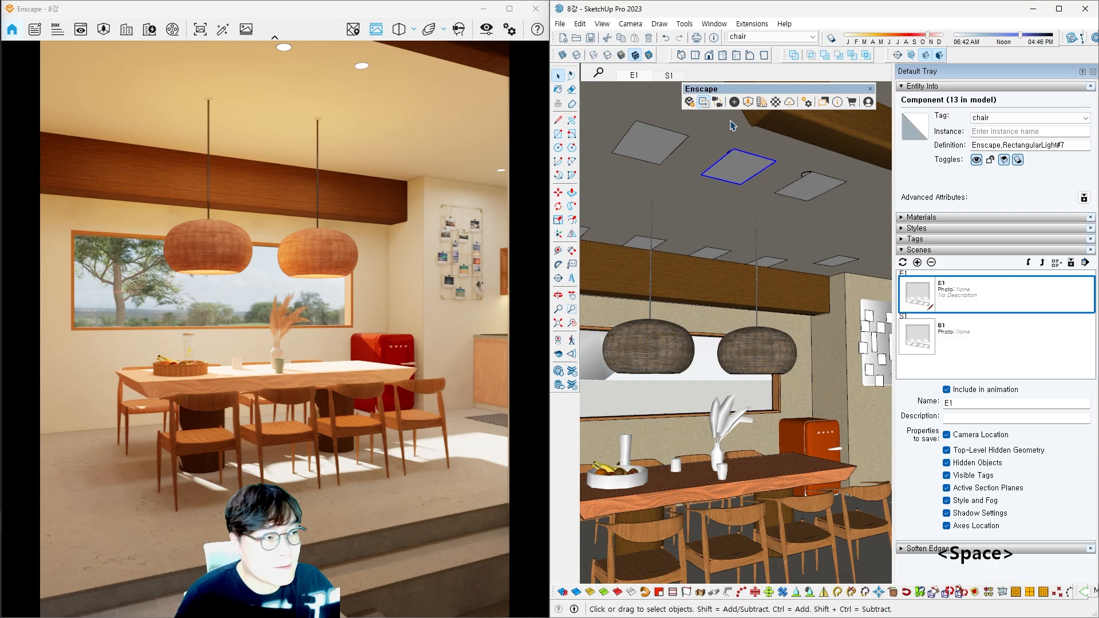
{"action": "left_click", "coordinate": [734, 102]}
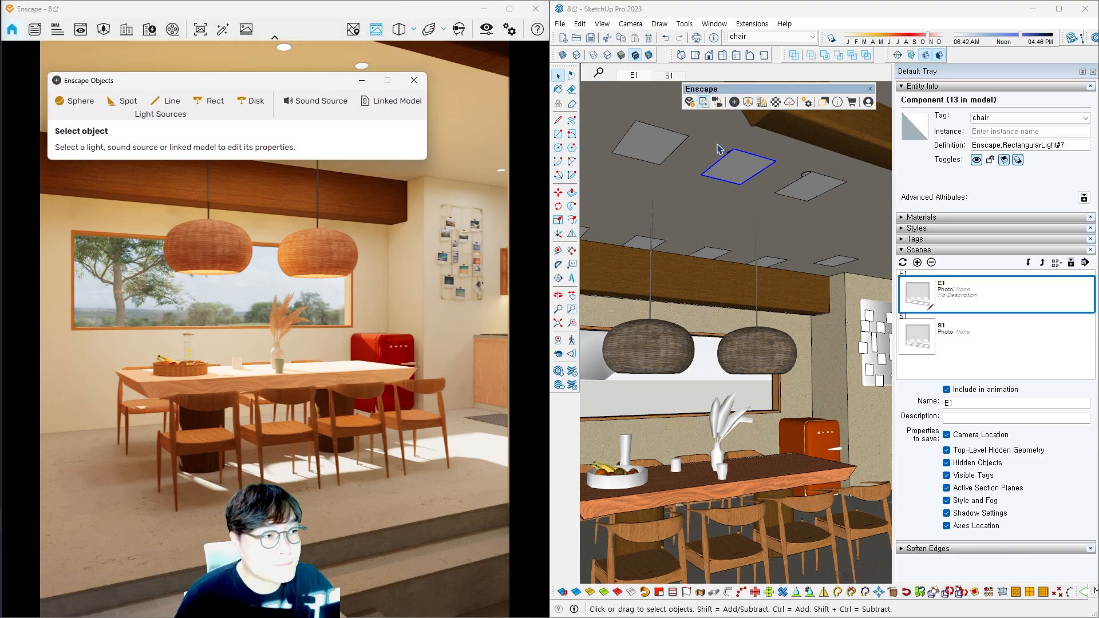
{"action": "left_click", "coordinate": [660, 150]}
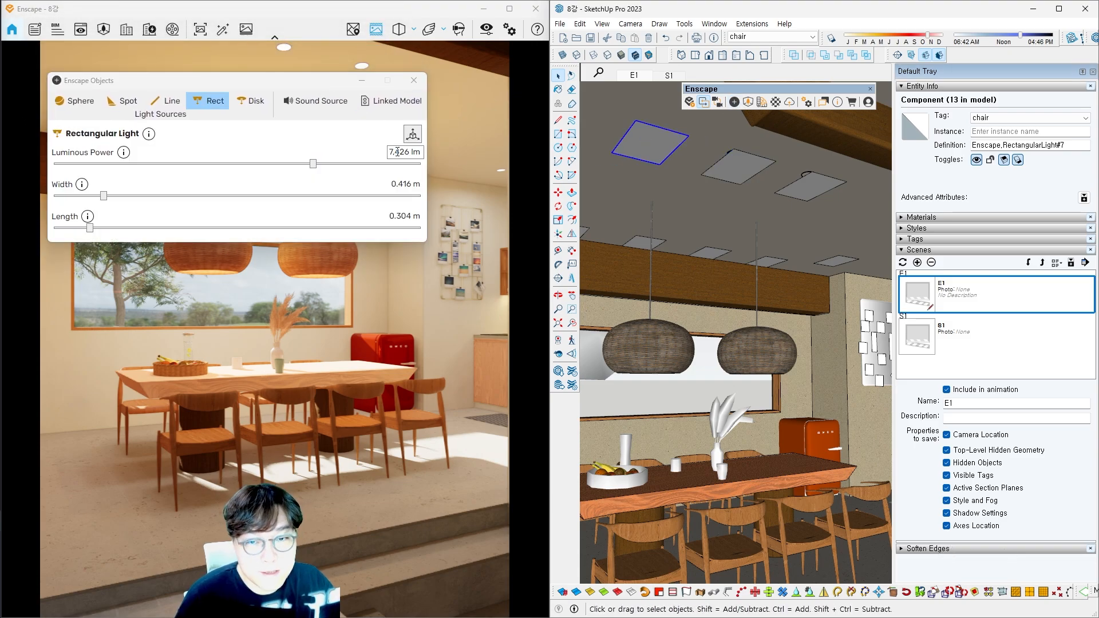
{"action": "left_click", "coordinate": [414, 80]}
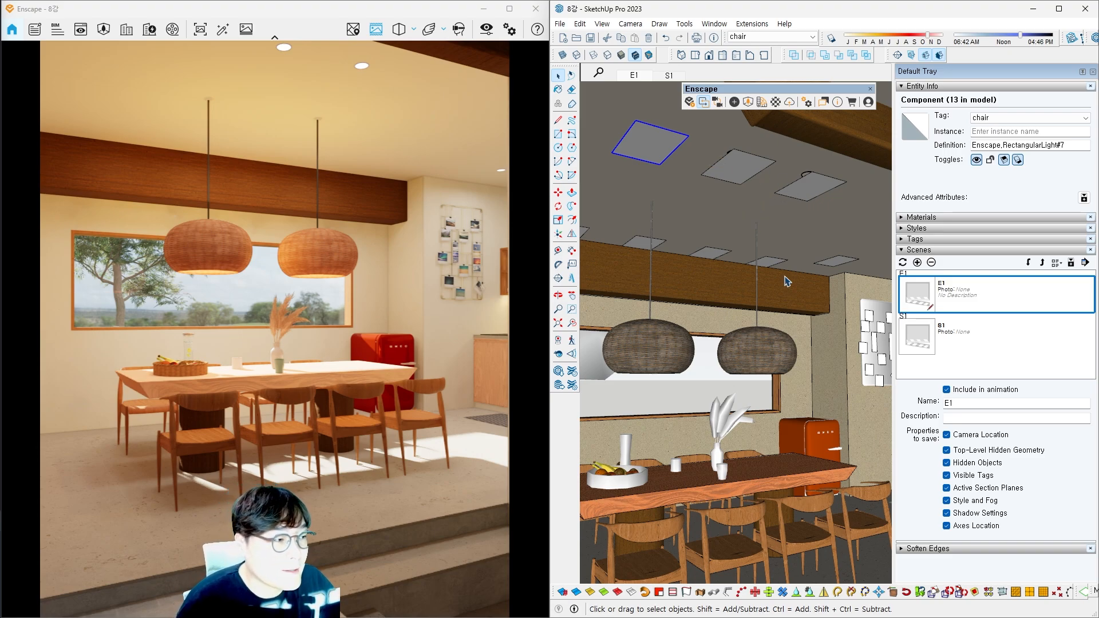
Step: Inspect the wooden beam above the dining window and the rectangular ceiling lights near the refrigerator
{"action": "middle_click_drag", "start_coordinate": [798, 246], "coordinate": [778, 215], "text": "shift"}
{"action": "left_click", "coordinate": [786, 157]}
{"action": "middle_click_drag", "start_coordinate": [808, 359], "coordinate": [797, 349], "text": "shift"}
{"action": "scroll", "coordinate": [789, 302], "scroll_direction": "up", "scroll_amount": 3}
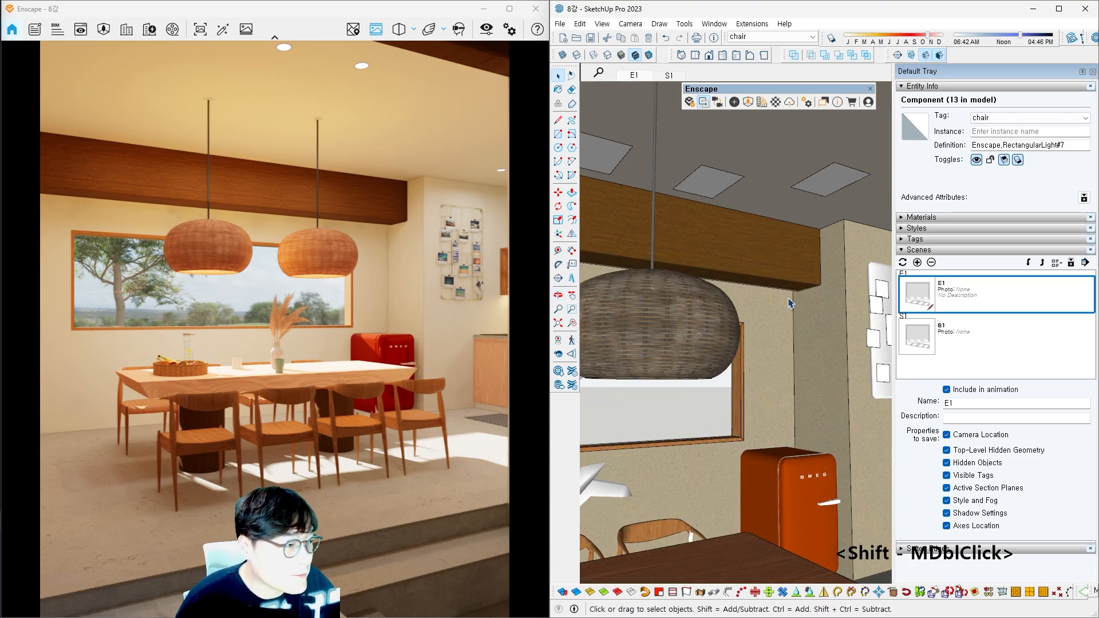
{"action": "scroll", "coordinate": [789, 302], "scroll_direction": "up", "scroll_amount": 2}
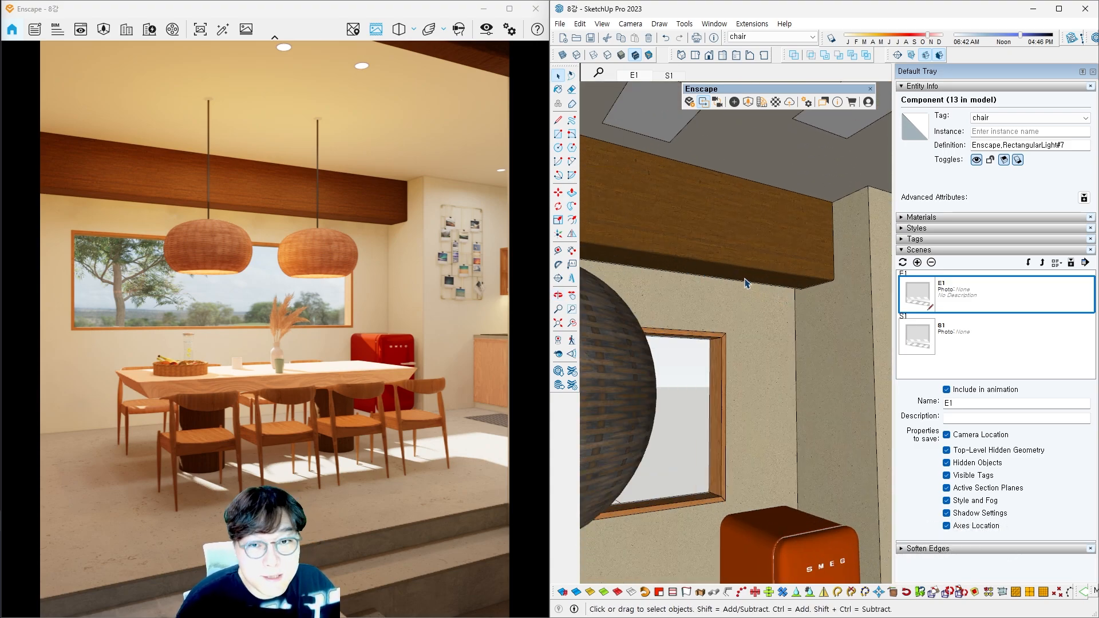
{"action": "scroll", "coordinate": [752, 292], "scroll_direction": "down", "scroll_amount": 3}
{"action": "middle_click_drag", "start_coordinate": [703, 215], "coordinate": [727, 229], "text": "shift"}
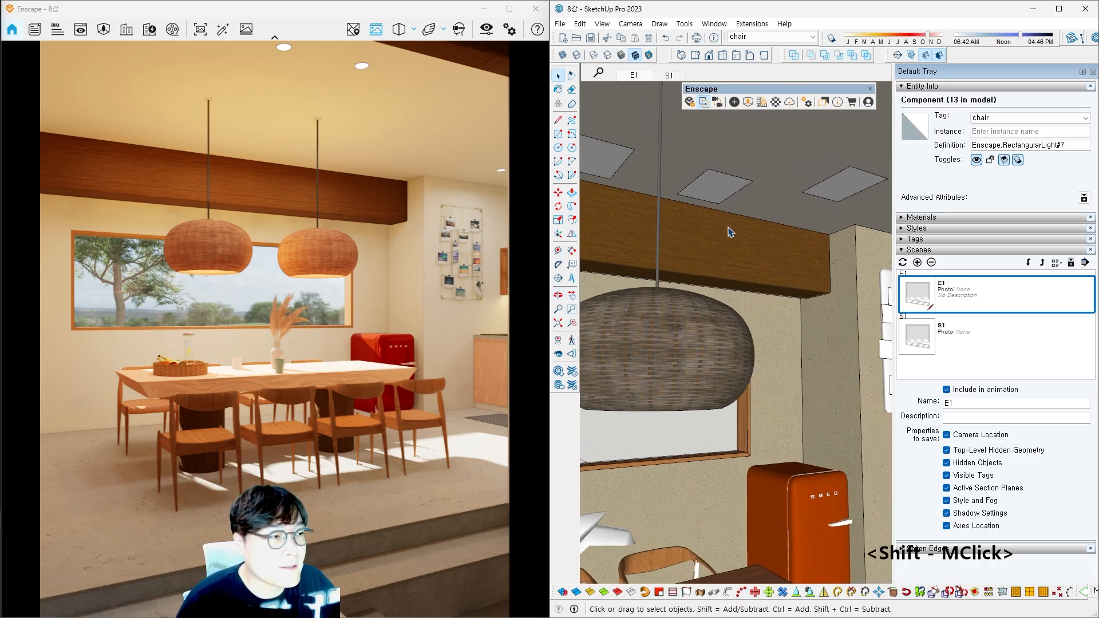
{"action": "left_click", "coordinate": [701, 197]}
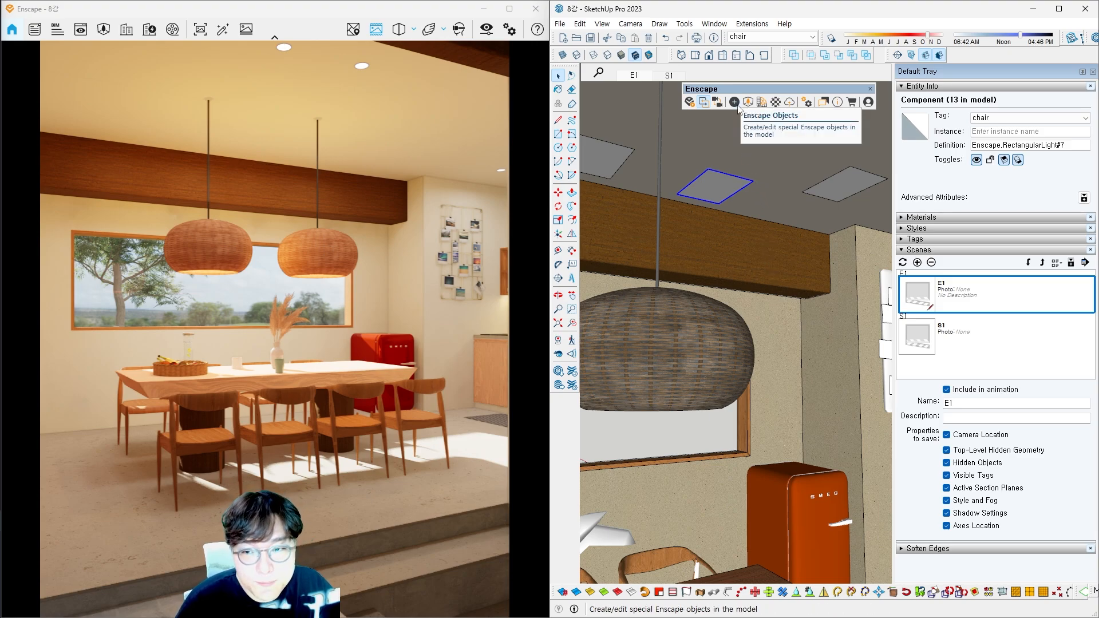
Step: Place a new Enscape rectangular light beneath the wooden beam at the wall corner above the refrigerator
{"action": "scroll", "coordinate": [768, 309], "scroll_direction": "up", "scroll_amount": 6}
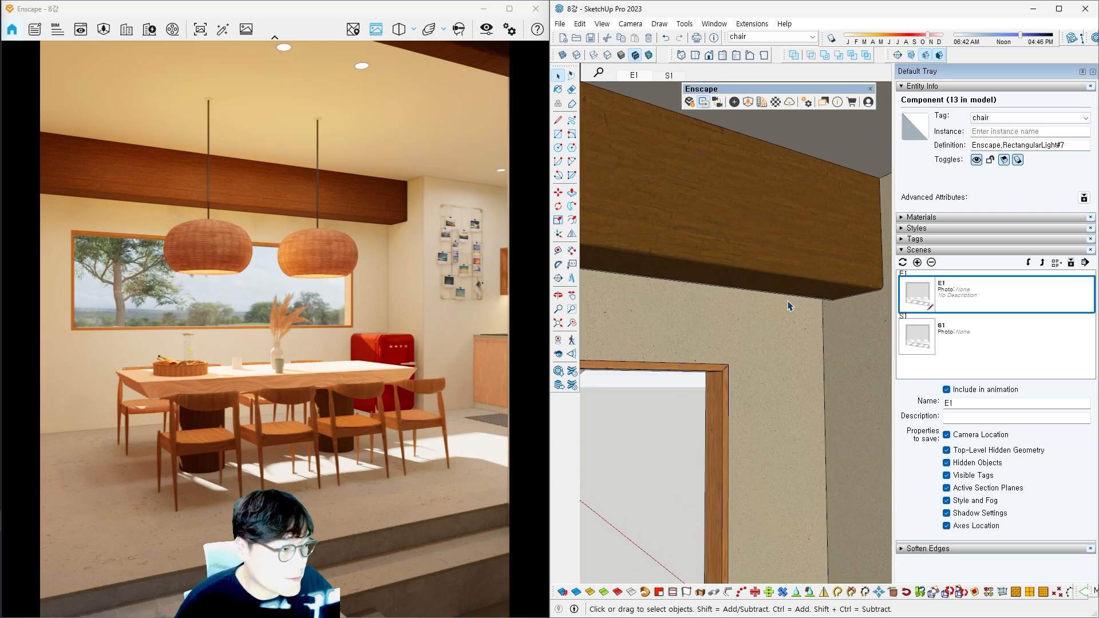
{"action": "mouse_move", "coordinate": [790, 307]}
{"action": "middle_mouse_down"}
{"action": "mouse_move", "coordinate": [844, 297]}
{"action": "mouse_move", "coordinate": [750, 311]}
{"action": "mouse_move", "coordinate": [834, 314]}
{"action": "mouse_move", "coordinate": [805, 308]}
{"action": "mouse_move", "coordinate": [792, 290]}
{"action": "middle_mouse_up"}
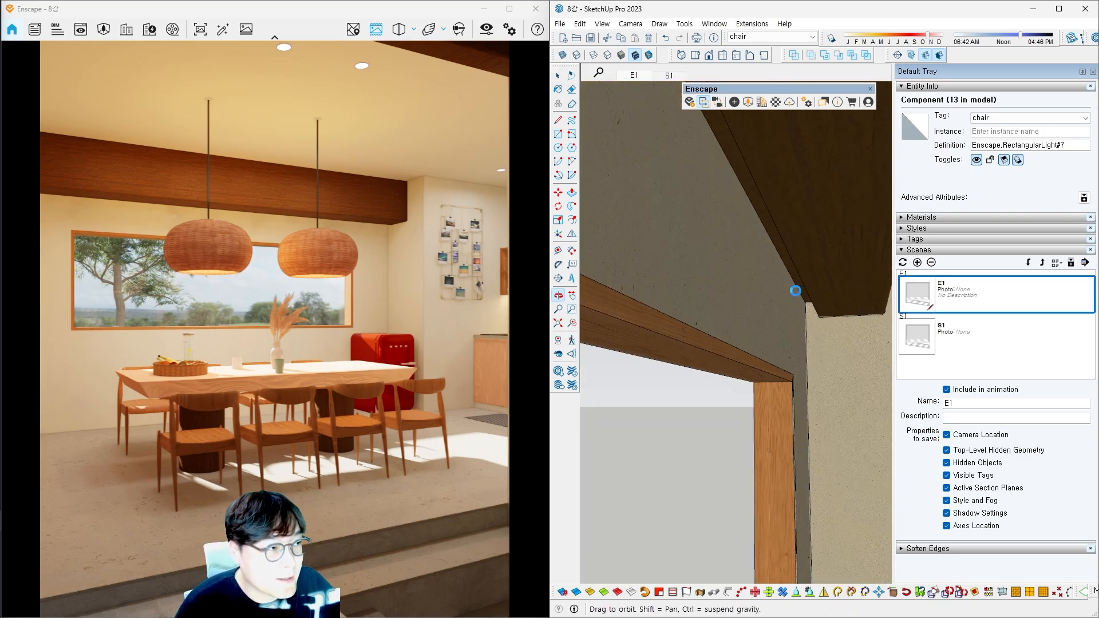
{"action": "left_click", "coordinate": [734, 102]}
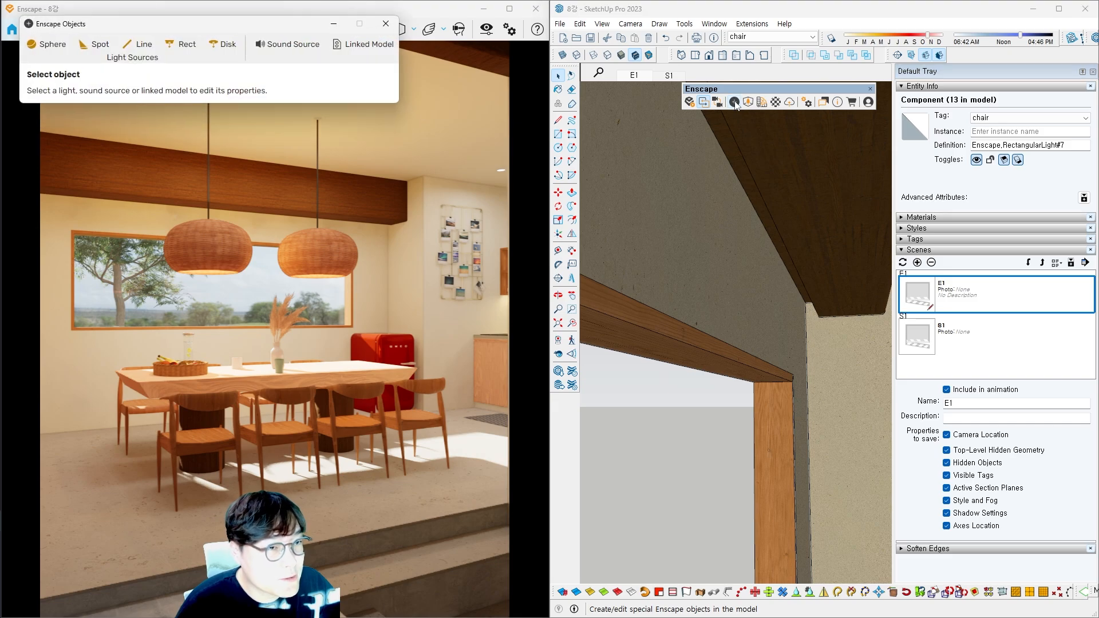
{"action": "left_click", "coordinate": [182, 45]}
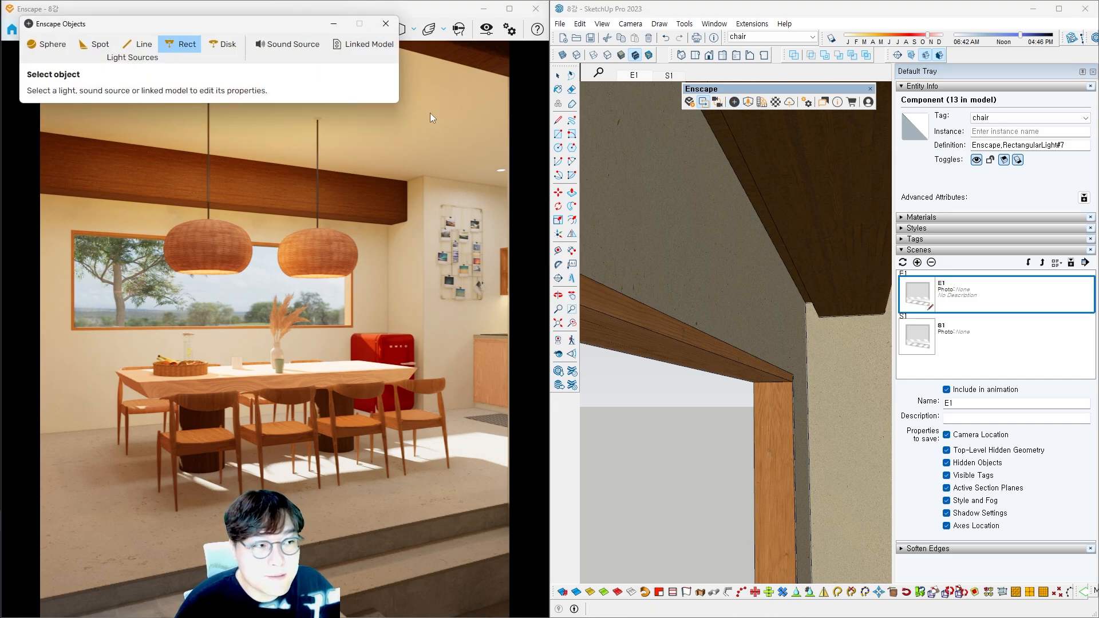
{"action": "scroll", "coordinate": [808, 307], "scroll_direction": "up", "scroll_amount": 3}
{"action": "scroll", "coordinate": [808, 306], "scroll_direction": "up", "scroll_amount": 1}
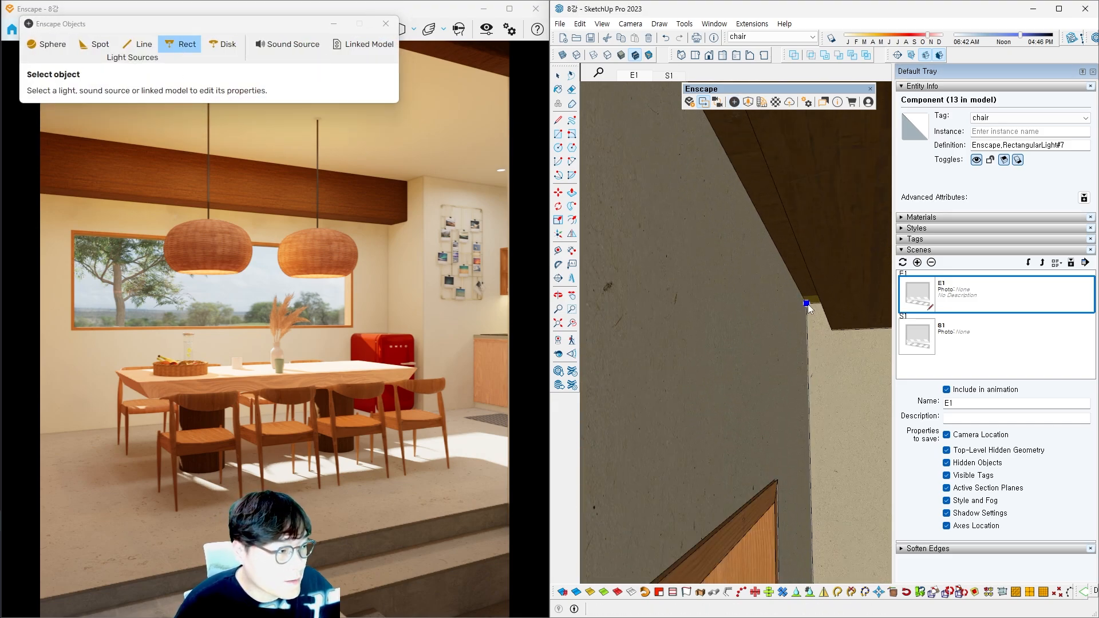
{"action": "left_click", "coordinate": [807, 303]}
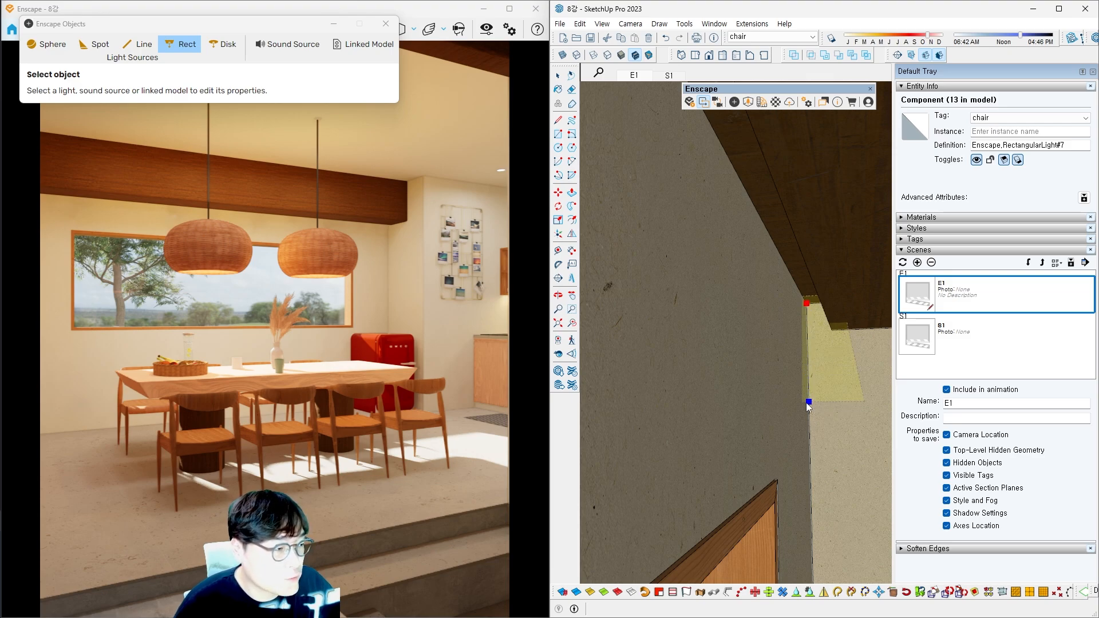
{"action": "left_click", "coordinate": [807, 403]}
Step: Move the new rectangular light down below the beam and out of the wall beside the window
{"action": "scroll", "coordinate": [806, 403], "scroll_direction": "down", "scroll_amount": 2}
{"action": "mouse_move", "coordinate": [806, 403]}
{"action": "middle_mouse_down"}
{"action": "mouse_move", "coordinate": [744, 351]}
{"action": "mouse_move", "coordinate": [752, 330]}
{"action": "middle_mouse_up"}
{"action": "scroll", "coordinate": [747, 349], "scroll_direction": "down", "scroll_amount": 2}
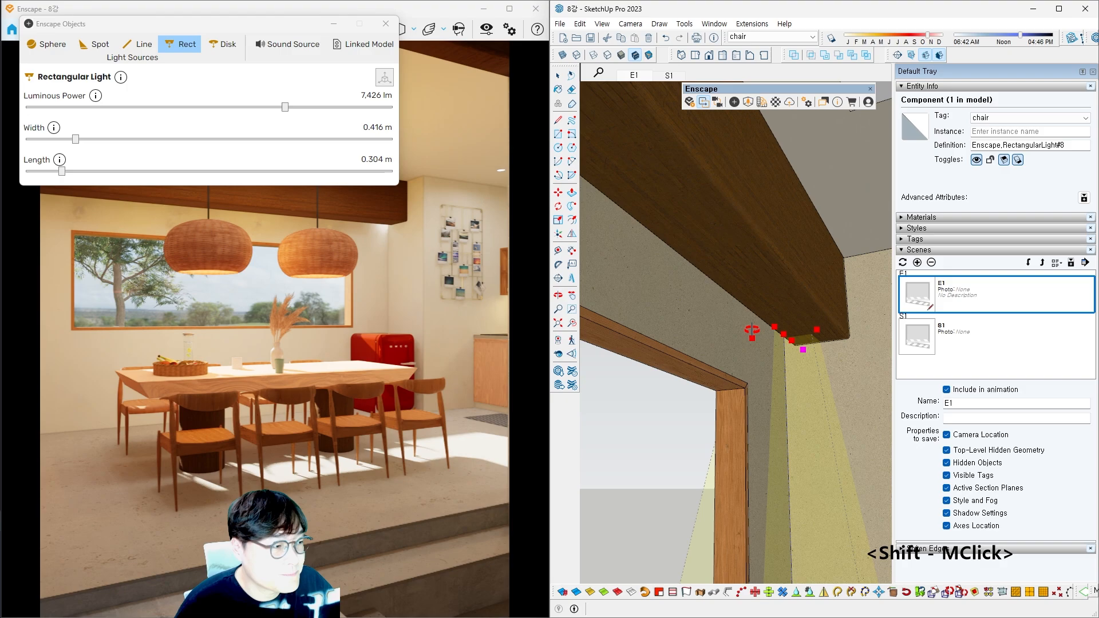
{"action": "key", "text": "m"}
{"action": "left_click", "coordinate": [763, 346]}
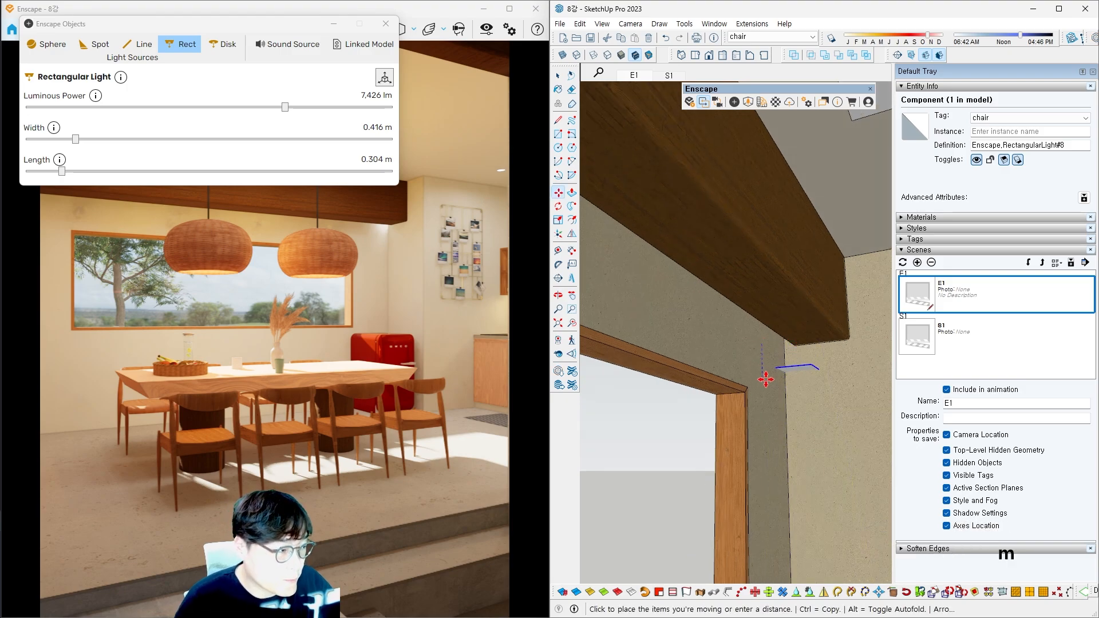
{"action": "mouse_move", "coordinate": [766, 379]}
{"action": "middle_mouse_down", "text": "shift"}
{"action": "mouse_move", "coordinate": [776, 378]}
{"action": "mouse_move", "coordinate": [746, 362]}
{"action": "middle_mouse_up", "text": "shift"}
{"action": "key", "text": "space"}
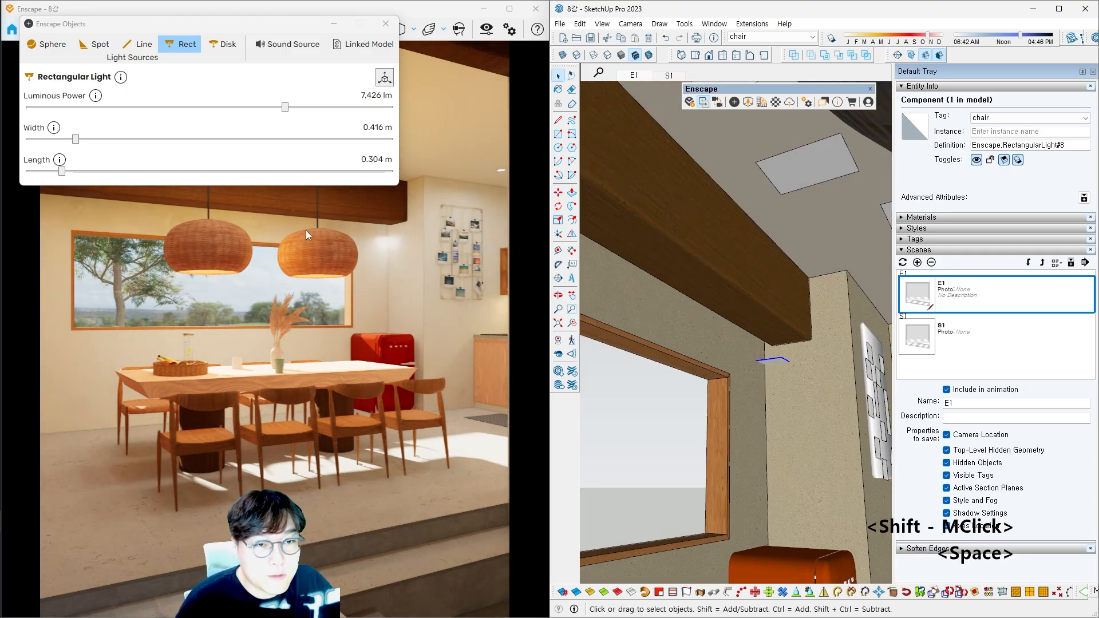
{"action": "key", "text": "m"}
{"action": "left_click", "coordinate": [696, 337]}
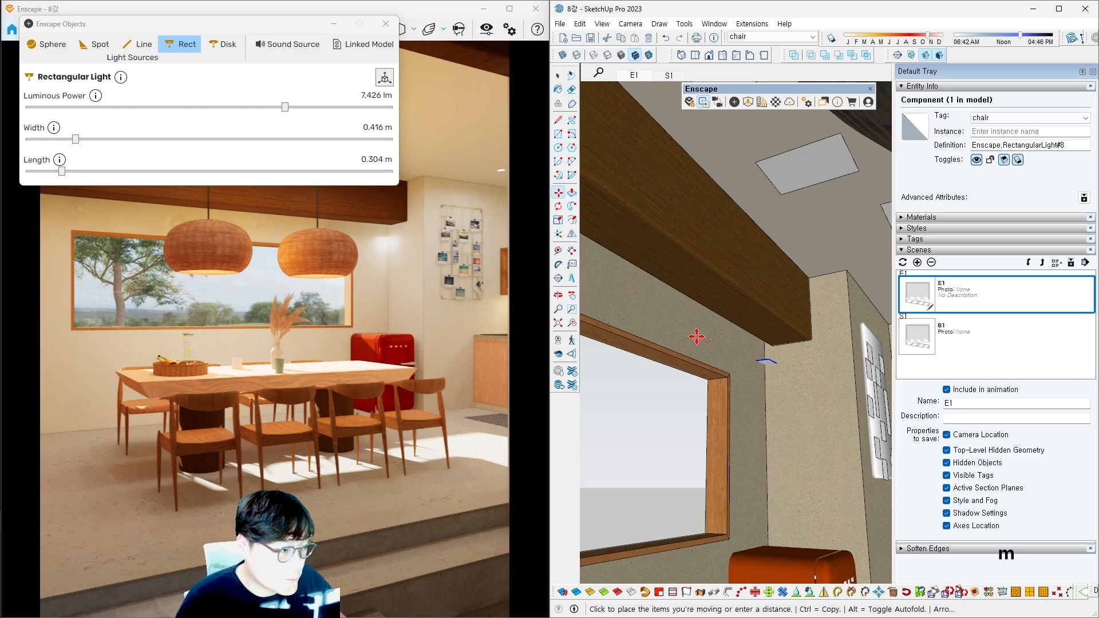
{"action": "left_click", "coordinate": [693, 334]}
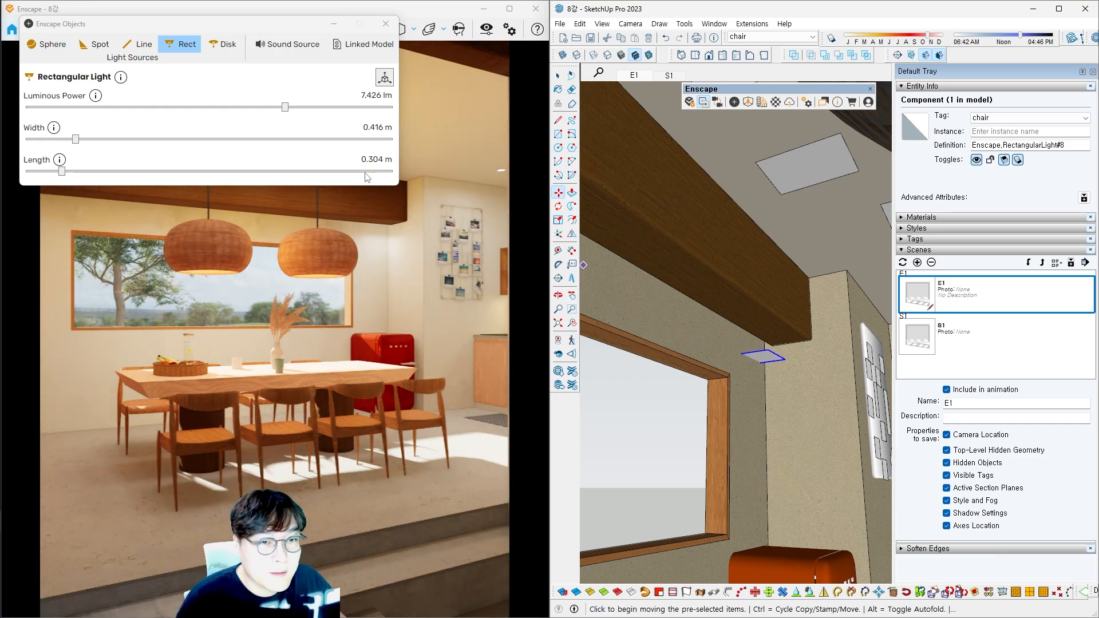
Step: Resize the new rectangular light into a strip about 0.136 m wide and 3 m long
{"action": "mouse_move", "coordinate": [76, 140]}
{"action": "left_mouse_down"}
{"action": "mouse_move", "coordinate": [187, 140]}
{"action": "mouse_move", "coordinate": [41, 141]}
{"action": "mouse_move", "coordinate": [200, 175]}
{"action": "mouse_move", "coordinate": [395, 171]}
{"action": "left_mouse_up"}
{"action": "scroll", "coordinate": [762, 367], "scroll_direction": "up", "scroll_amount": 6}
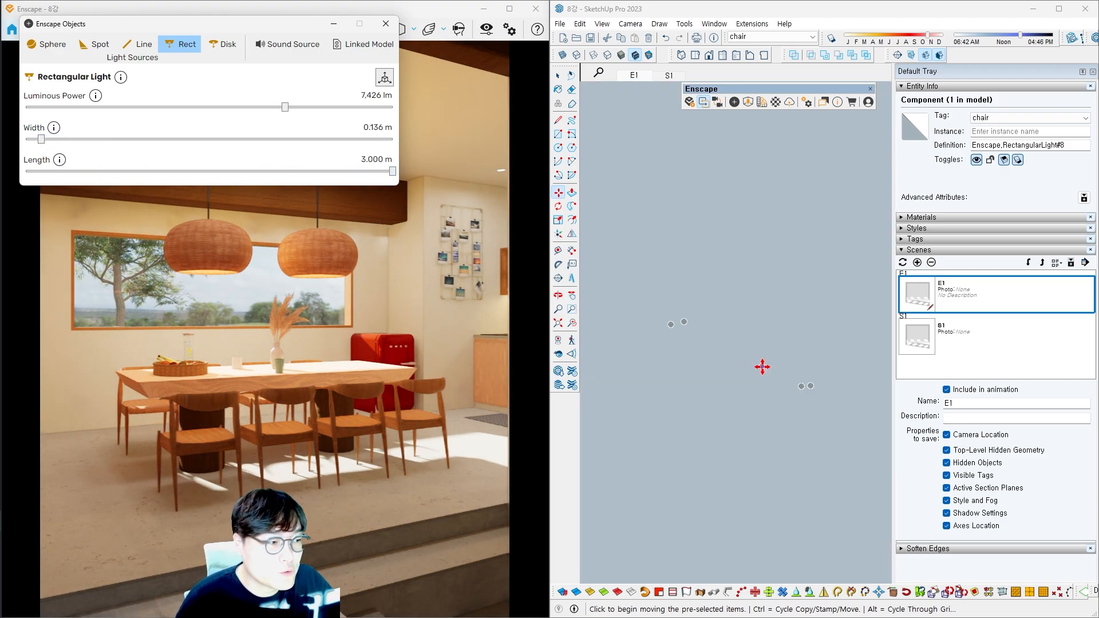
{"action": "mouse_move", "coordinate": [763, 366]}
{"action": "middle_mouse_down", "text": "shift"}
{"action": "mouse_move", "coordinate": [742, 386]}
{"action": "mouse_move", "coordinate": [737, 378]}
{"action": "middle_mouse_up", "text": "shift"}
{"action": "key", "text": "space"}
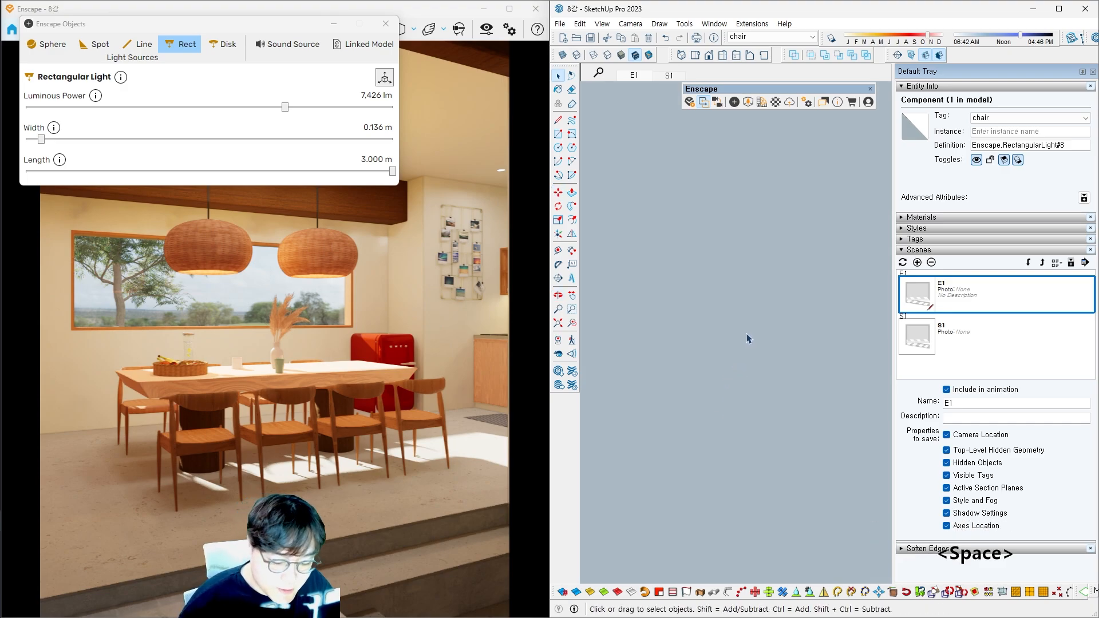
Step: Close the Default Tray and hide the pendant lamp that blocks the view of the strip light
{"action": "key", "text": "shift+z"}
{"action": "mouse_move", "coordinate": [744, 338]}
{"action": "middle_mouse_down", "text": "shift"}
{"action": "mouse_move", "coordinate": [748, 319]}
{"action": "mouse_move", "coordinate": [771, 324]}
{"action": "mouse_move", "coordinate": [801, 286]}
{"action": "middle_mouse_up", "text": "shift"}
{"action": "scroll", "coordinate": [748, 319], "scroll_direction": "up", "scroll_amount": 5}
{"action": "left_click", "coordinate": [1092, 72]}
{"action": "left_click", "coordinate": [811, 298]}
{"action": "key", "text": "h"}
{"action": "scroll", "coordinate": [815, 229], "scroll_direction": "up", "scroll_amount": 2}
Step: Move the strip light out of the wall above the window and narrow it to about 0.047 m
{"action": "left_click", "coordinate": [813, 207]}
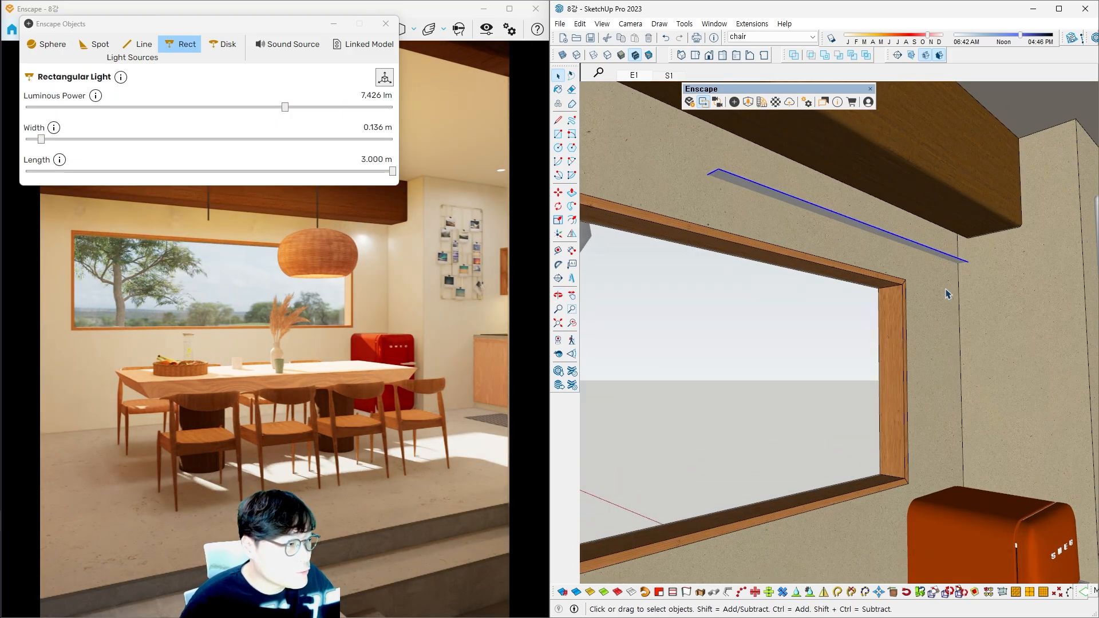
{"action": "scroll", "coordinate": [1007, 292], "scroll_direction": "up", "scroll_amount": 2}
{"action": "key", "text": "m"}
{"action": "left_click", "coordinate": [997, 292]}
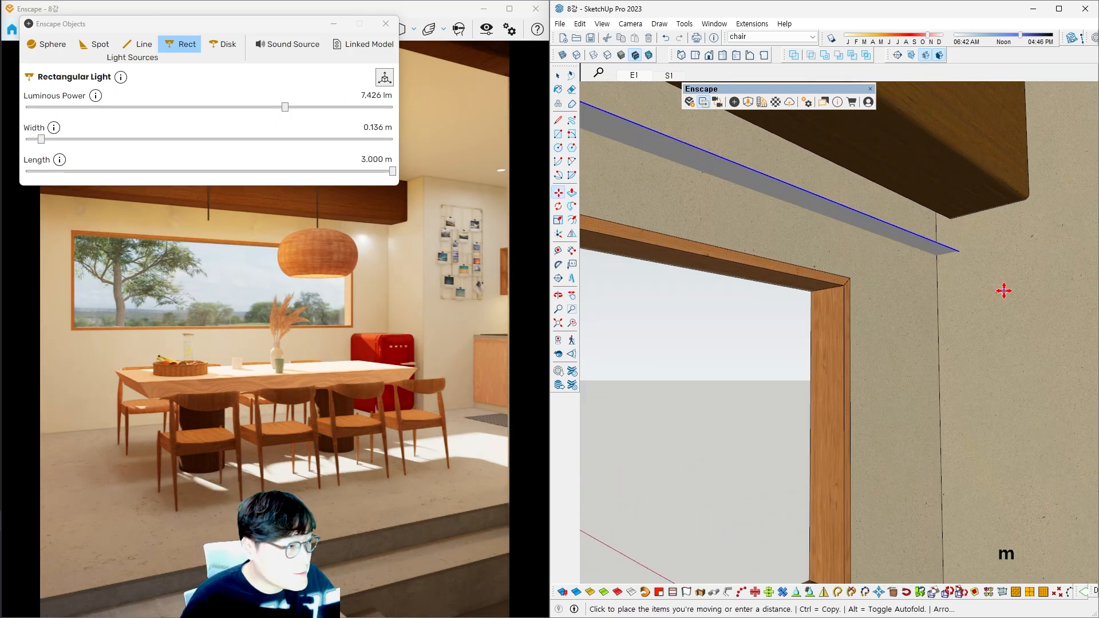
{"action": "left_click", "coordinate": [1022, 288]}
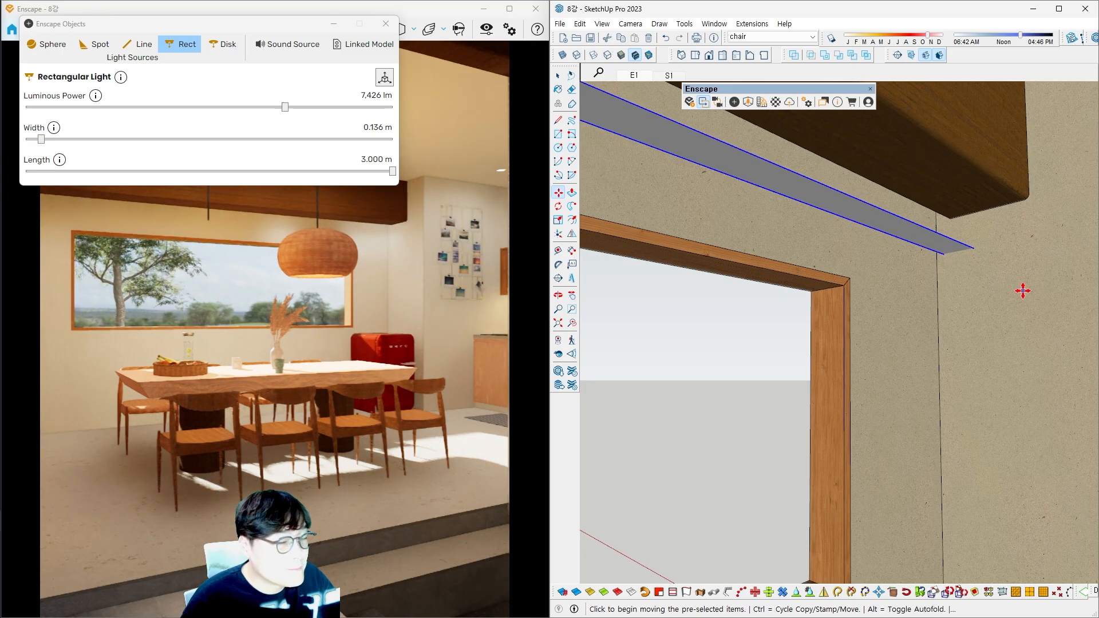
{"action": "left_click_drag", "start_coordinate": [40, 142], "coordinate": [31, 143]}
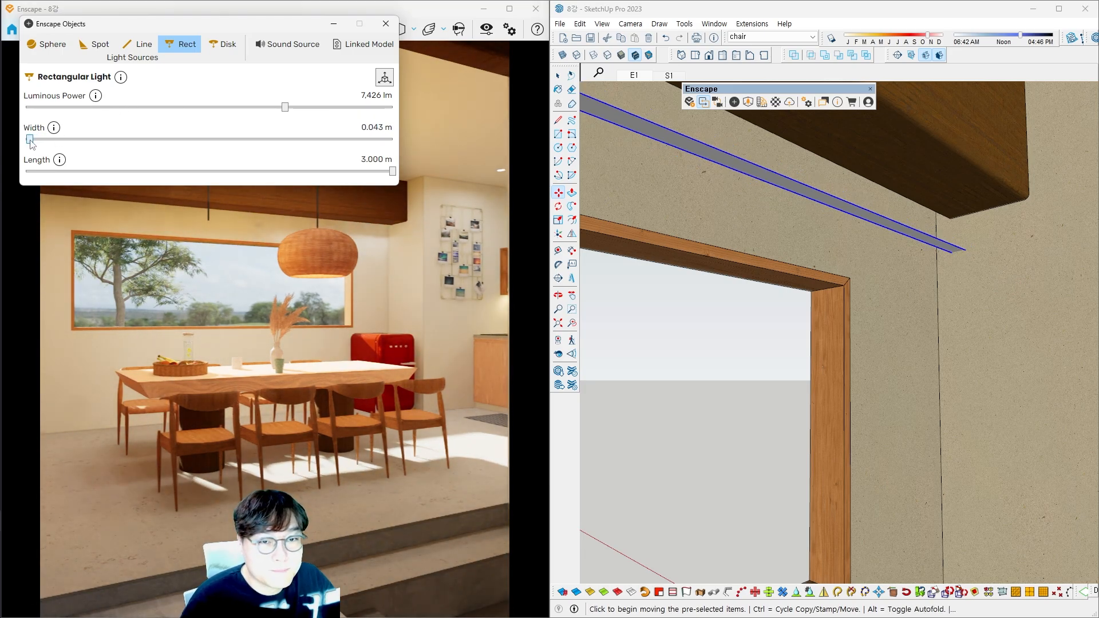
Step: Slide the strip light along the window wall, away from the side wall beside the refrigerator
{"action": "mouse_move", "coordinate": [897, 297]}
{"action": "middle_mouse_down", "text": "shift"}
{"action": "mouse_move", "coordinate": [949, 277]}
{"action": "mouse_move", "coordinate": [937, 274]}
{"action": "middle_mouse_up", "text": "shift"}
{"action": "left_click", "coordinate": [937, 275]}
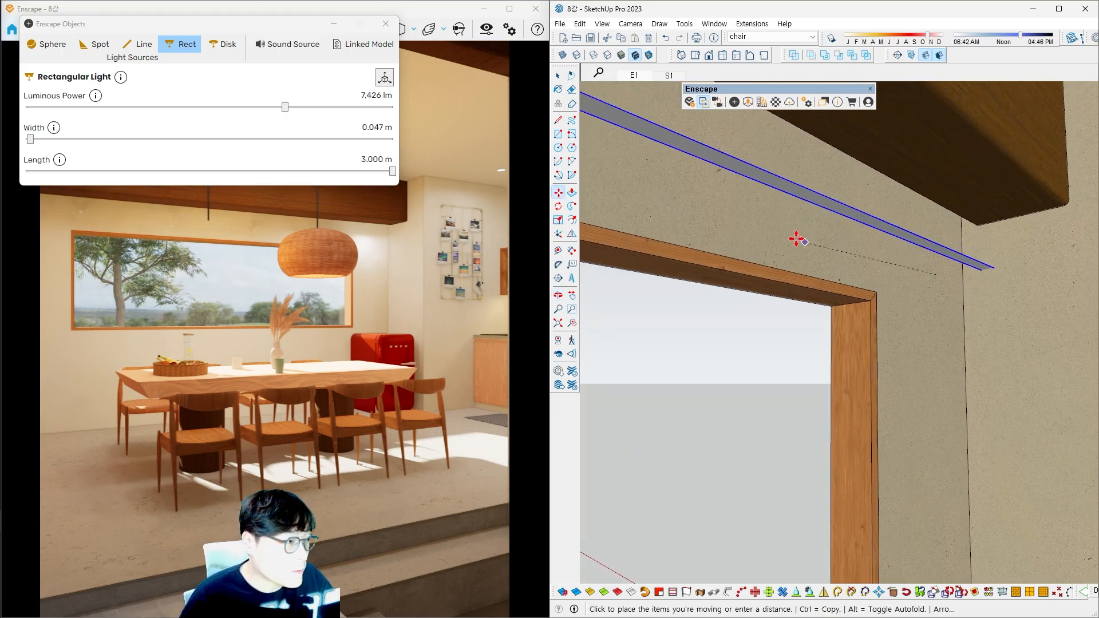
{"action": "left_click", "coordinate": [706, 195]}
{"action": "scroll", "coordinate": [825, 228], "scroll_direction": "down", "scroll_amount": 4}
{"action": "scroll", "coordinate": [841, 239], "scroll_direction": "up", "scroll_amount": 1}
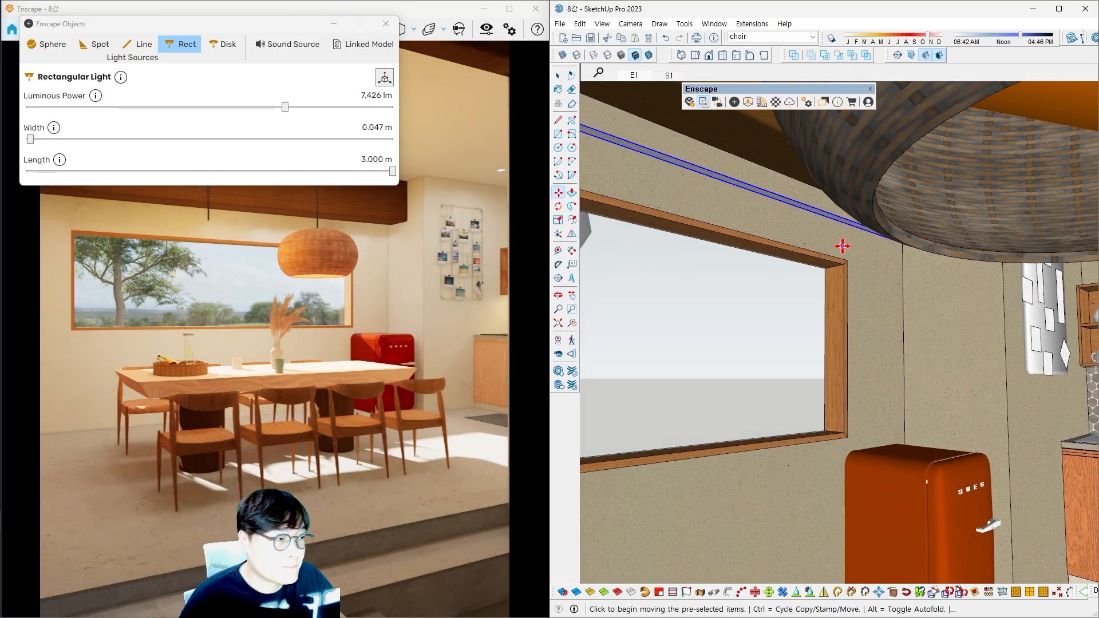
{"action": "left_click", "coordinate": [841, 244]}
{"action": "left_click", "coordinate": [775, 221]}
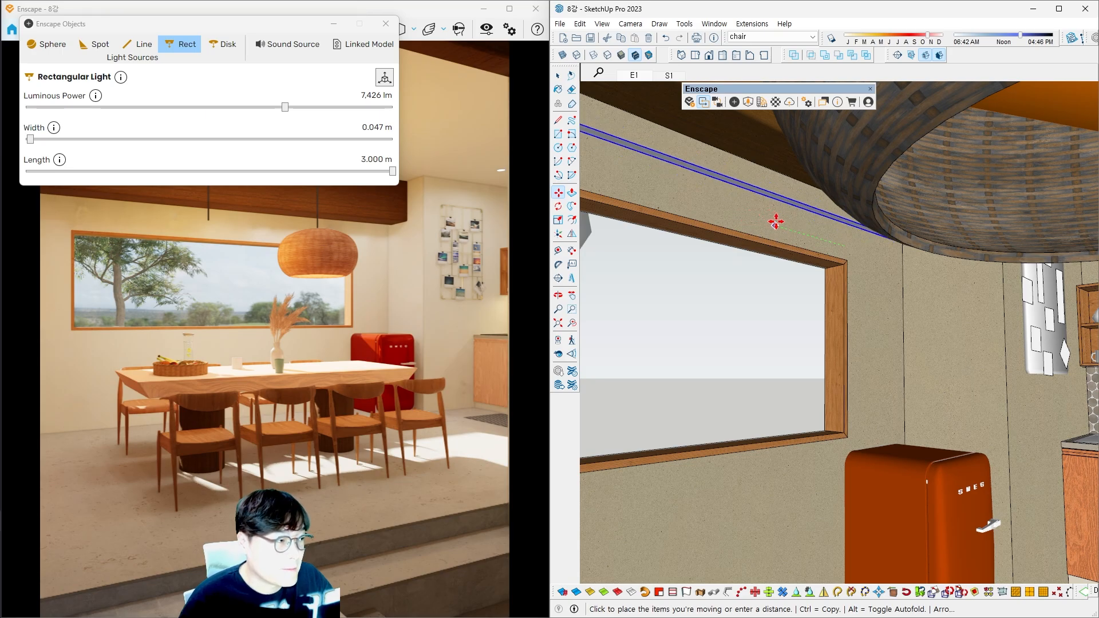
Step: Raise the strip light toward the underside of the beam and shift it closer to the window wall
{"action": "middle_click_drag", "start_coordinate": [775, 221], "coordinate": [856, 245]}
{"action": "left_click", "coordinate": [890, 296]}
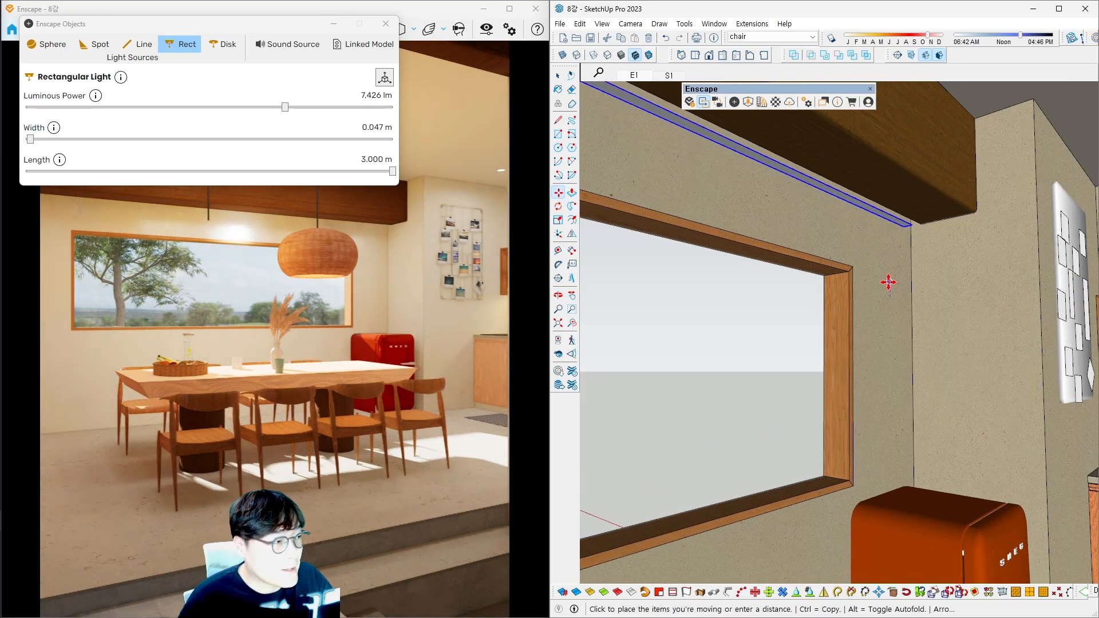
{"action": "left_click", "coordinate": [888, 275]}
{"action": "middle_click_drag", "start_coordinate": [888, 276], "coordinate": [956, 244]}
{"action": "left_click", "coordinate": [956, 242]}
{"action": "scroll", "coordinate": [953, 243], "scroll_direction": "up", "scroll_amount": 1}
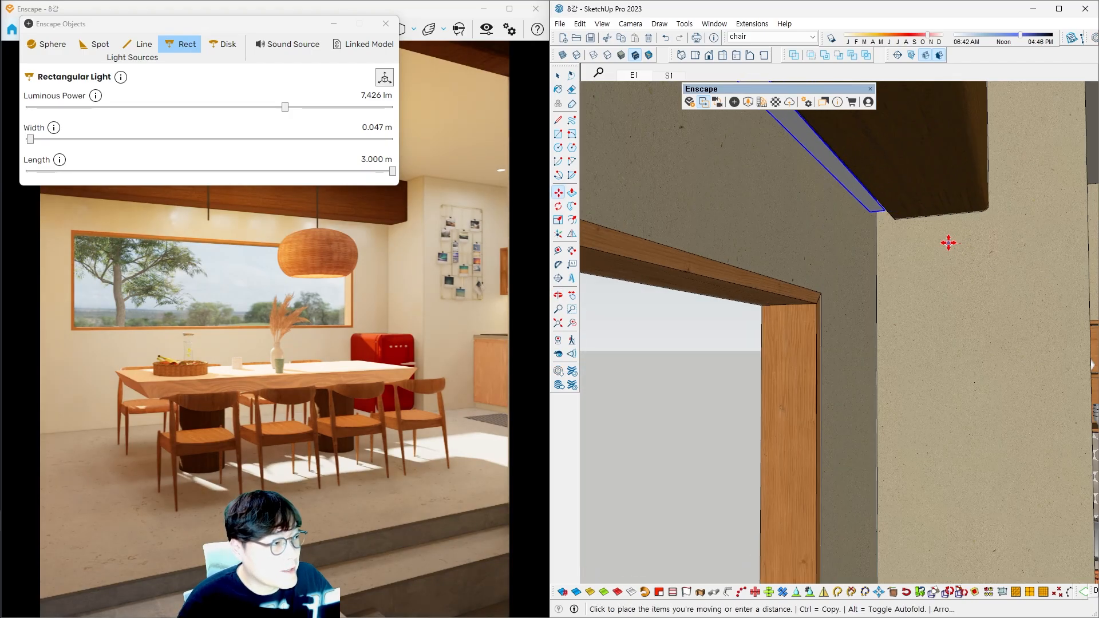
{"action": "left_click", "coordinate": [945, 243]}
Step: Raise the strip light further and fine-tune its position in the gap between the beam and the window wall
{"action": "left_click", "coordinate": [838, 262]}
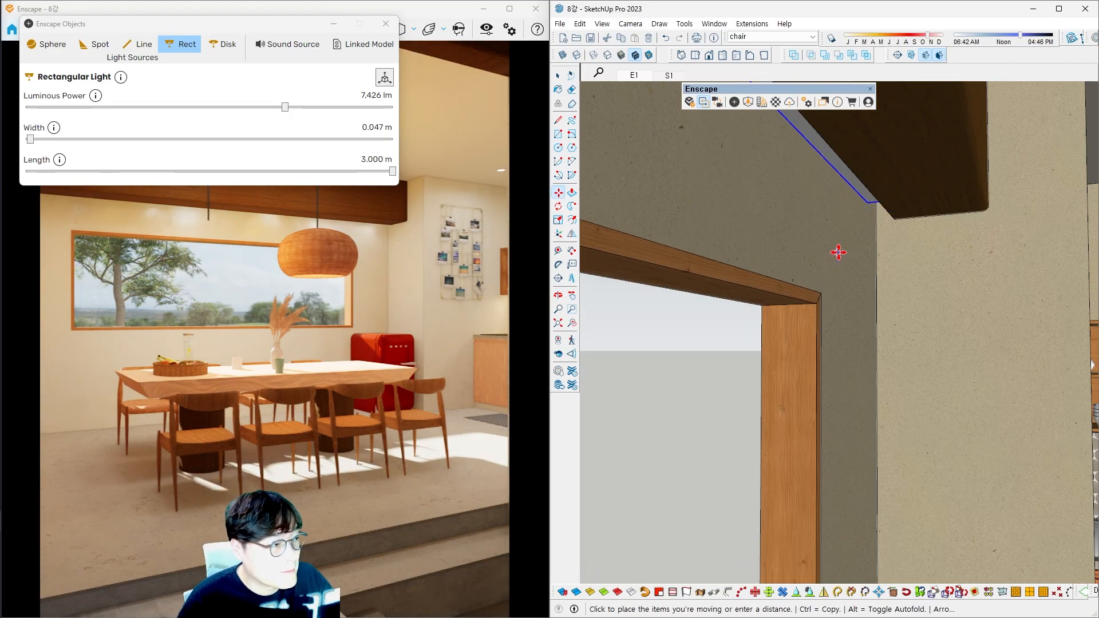
{"action": "left_click", "coordinate": [838, 246]}
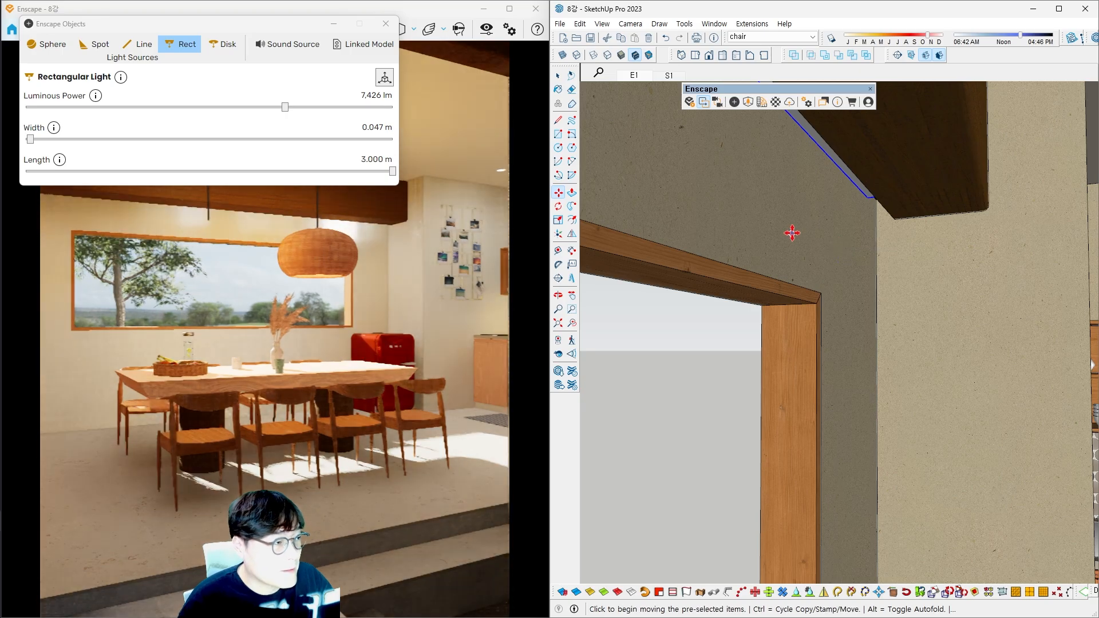
{"action": "middle_click_drag", "start_coordinate": [792, 235], "coordinate": [842, 292]}
{"action": "scroll", "coordinate": [858, 212], "scroll_direction": "up", "scroll_amount": 2}
{"action": "left_click", "coordinate": [851, 216]}
{"action": "left_click", "coordinate": [861, 228]}
{"action": "key", "text": "space"}
Step: Hide the wooden beam above the dining window
{"action": "scroll", "coordinate": [841, 291], "scroll_direction": "down", "scroll_amount": 3}
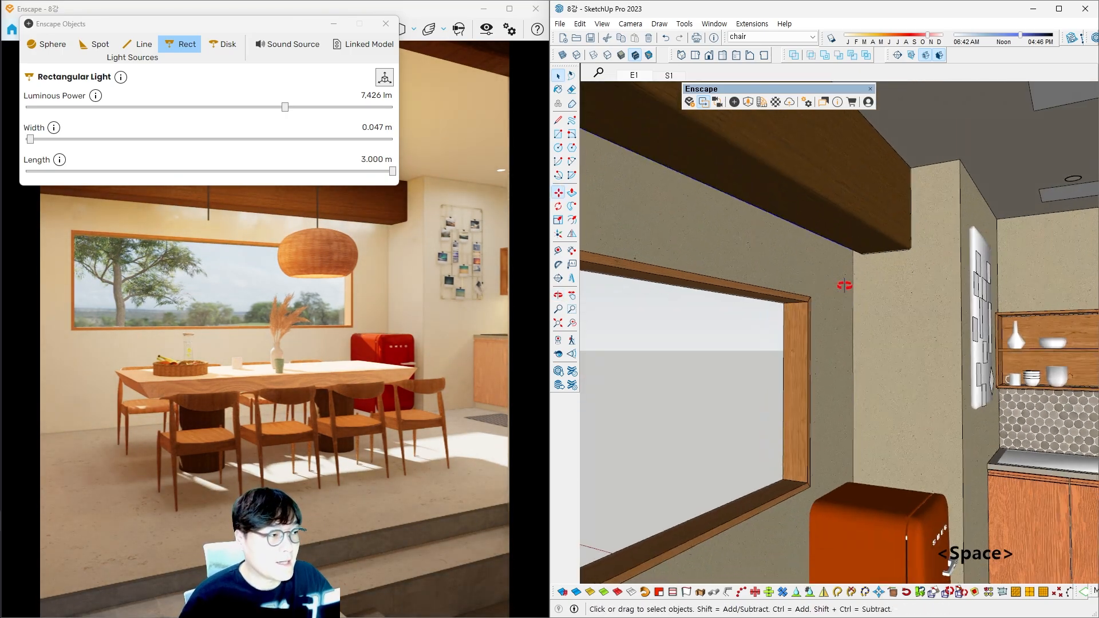
{"action": "scroll", "coordinate": [801, 204], "scroll_direction": "down", "scroll_amount": 5}
{"action": "left_click", "coordinate": [789, 223]}
{"action": "key", "text": "h"}
{"action": "mouse_move", "coordinate": [800, 206]}
{"action": "middle_mouse_down"}
{"action": "mouse_move", "coordinate": [788, 223]}
{"action": "mouse_move", "coordinate": [773, 216]}
{"action": "middle_mouse_up"}
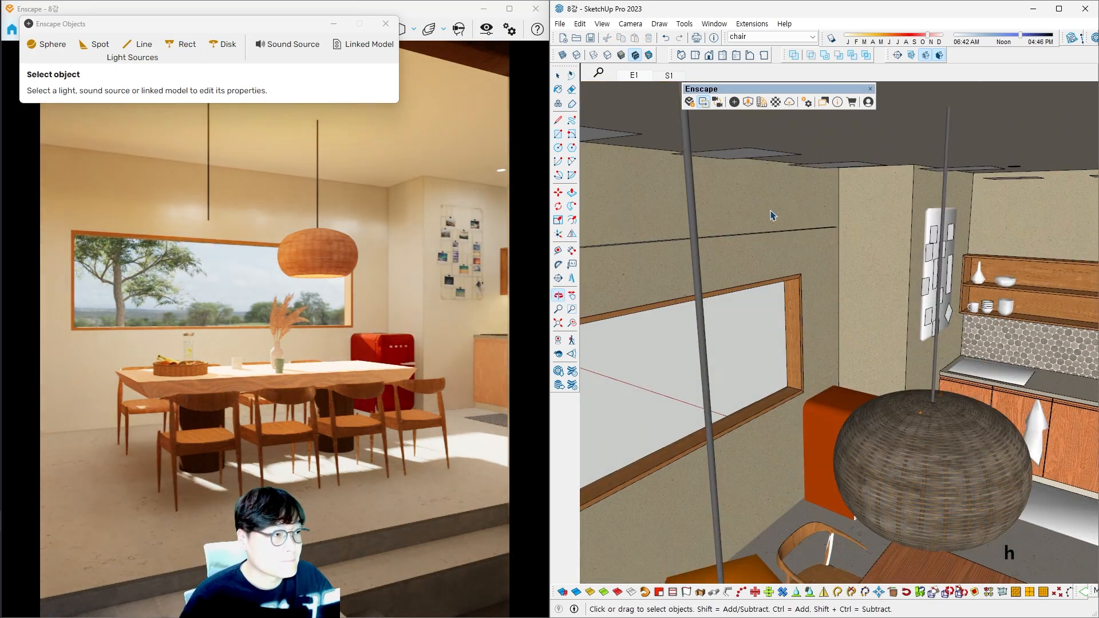
Step: Hide the ceiling tagged roof over the dining and kitchen area
{"action": "left_click", "coordinate": [823, 102]}
{"action": "left_click", "coordinate": [793, 141]}
{"action": "left_click", "coordinate": [689, 151]}
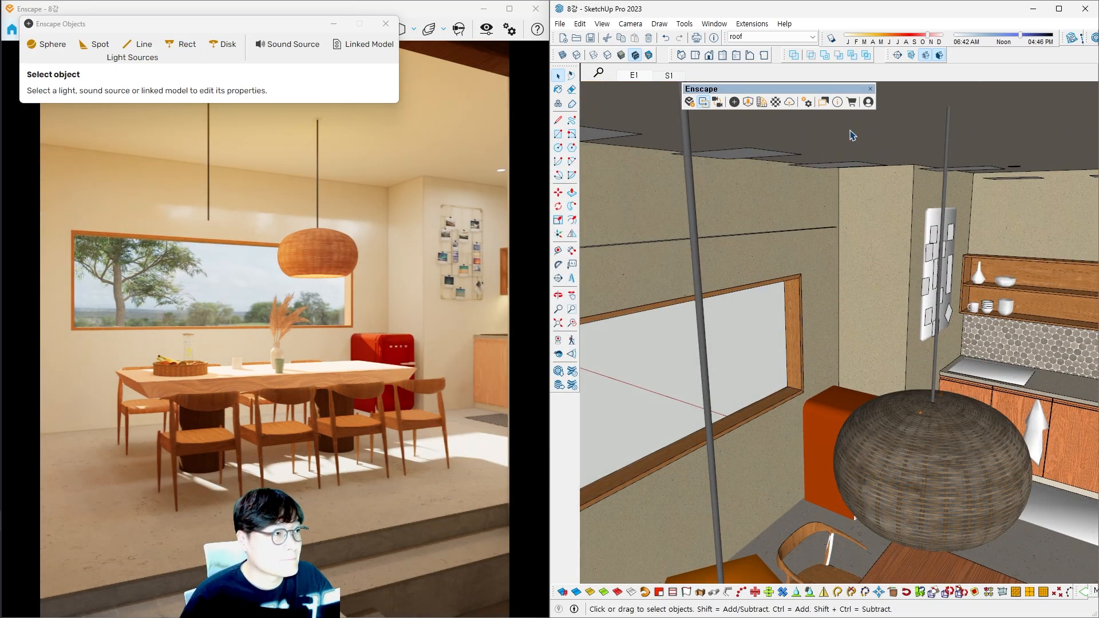
{"action": "key", "text": "h"}
Step: Slide the strip light along the window wall until its end meets the corner beside the refrigerator
{"action": "mouse_move", "coordinate": [851, 135]}
{"action": "middle_mouse_down"}
{"action": "mouse_move", "coordinate": [863, 189]}
{"action": "mouse_move", "coordinate": [790, 296]}
{"action": "middle_mouse_up"}
{"action": "scroll", "coordinate": [864, 189], "scroll_direction": "down", "scroll_amount": 4}
{"action": "scroll", "coordinate": [783, 281], "scroll_direction": "up", "scroll_amount": 2}
{"action": "mouse_move", "coordinate": [847, 287]}
{"action": "middle_mouse_down"}
{"action": "mouse_move", "coordinate": [783, 281]}
{"action": "mouse_move", "coordinate": [756, 299]}
{"action": "mouse_move", "coordinate": [882, 264]}
{"action": "middle_mouse_up"}
{"action": "left_click", "coordinate": [785, 261]}
{"action": "middle_click", "coordinate": [785, 261], "text": "shift"}
{"action": "scroll", "coordinate": [887, 265], "scroll_direction": "up", "scroll_amount": 5}
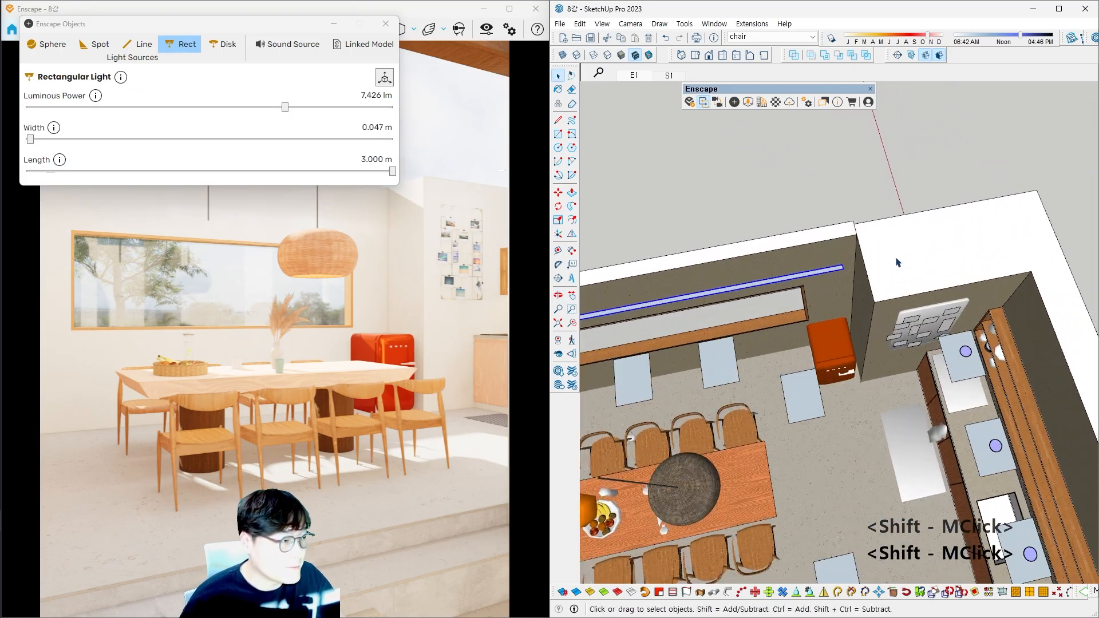
{"action": "key", "text": "m"}
{"action": "left_click", "coordinate": [889, 265]}
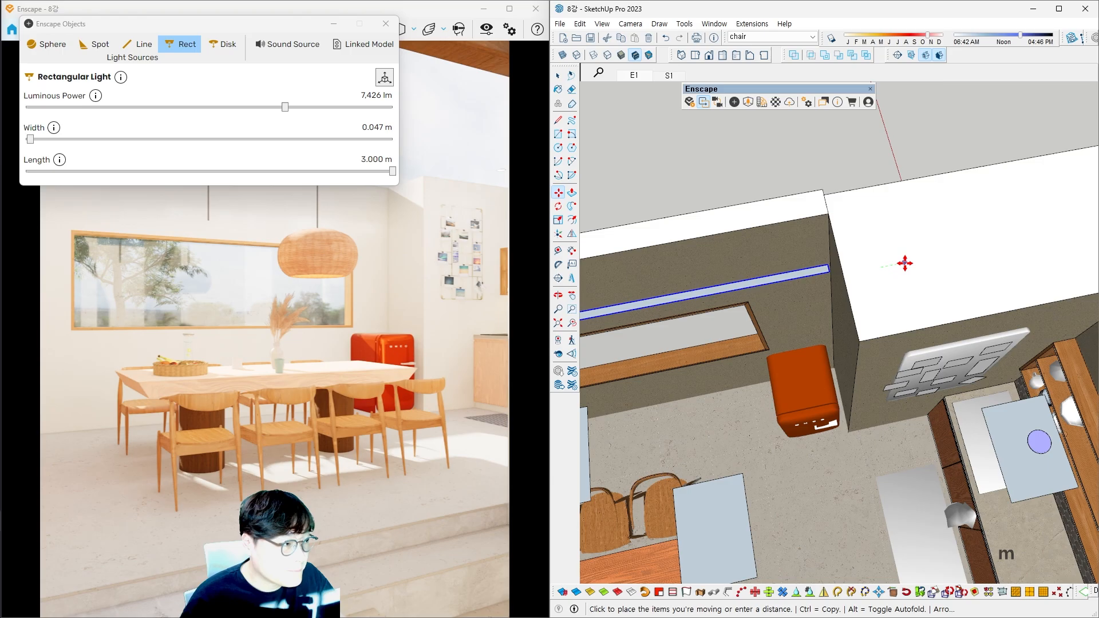
{"action": "left_click", "coordinate": [901, 267]}
Step: Copy the strip light along the window wall toward the corner opposite the refrigerator
{"action": "scroll", "coordinate": [901, 267], "scroll_direction": "down", "scroll_amount": 2}
{"action": "middle_click_drag", "start_coordinate": [876, 267], "coordinate": [954, 209], "text": "shift"}
{"action": "scroll", "coordinate": [939, 214], "scroll_direction": "down", "scroll_amount": 1, "text": "shift"}
{"action": "scroll", "coordinate": [824, 252], "scroll_direction": "down", "scroll_amount": 1}
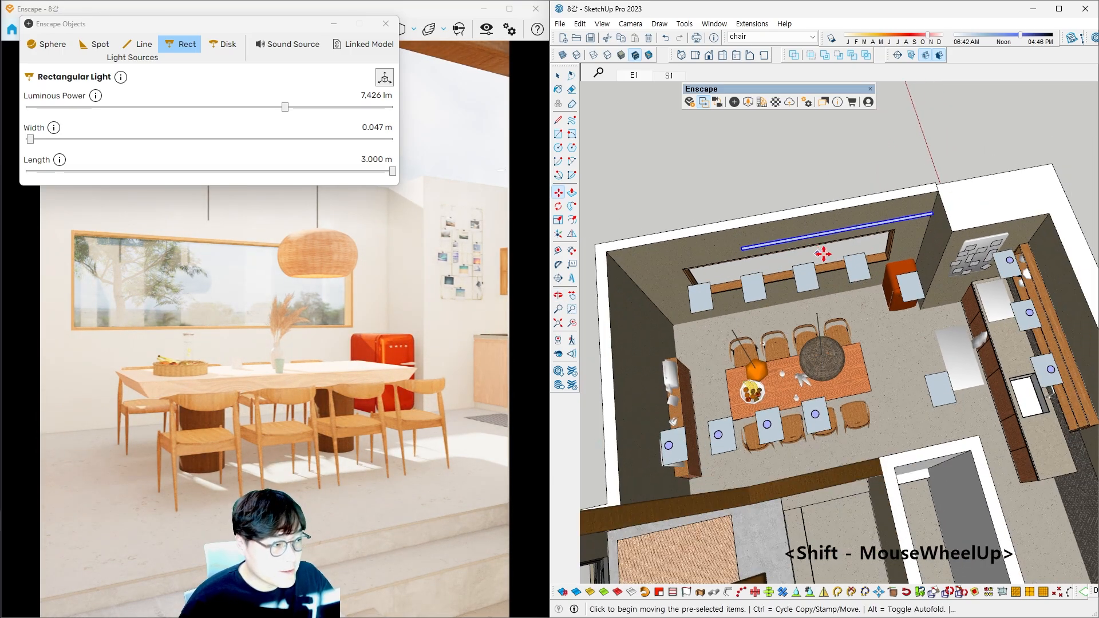
{"action": "middle_click", "coordinate": [863, 250], "text": "shift"}
{"action": "key", "text": "m"}
{"action": "key", "text": "ctrl"}
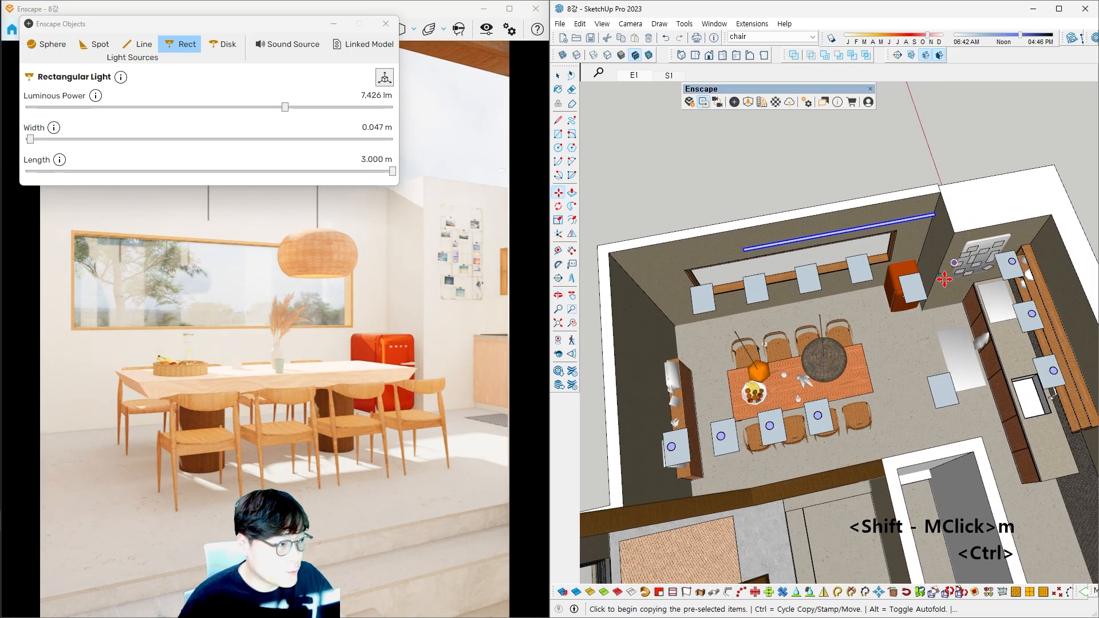
{"action": "left_click", "coordinate": [950, 320]}
{"action": "left_click", "coordinate": [881, 333]}
{"action": "left_click", "coordinate": [937, 321]}
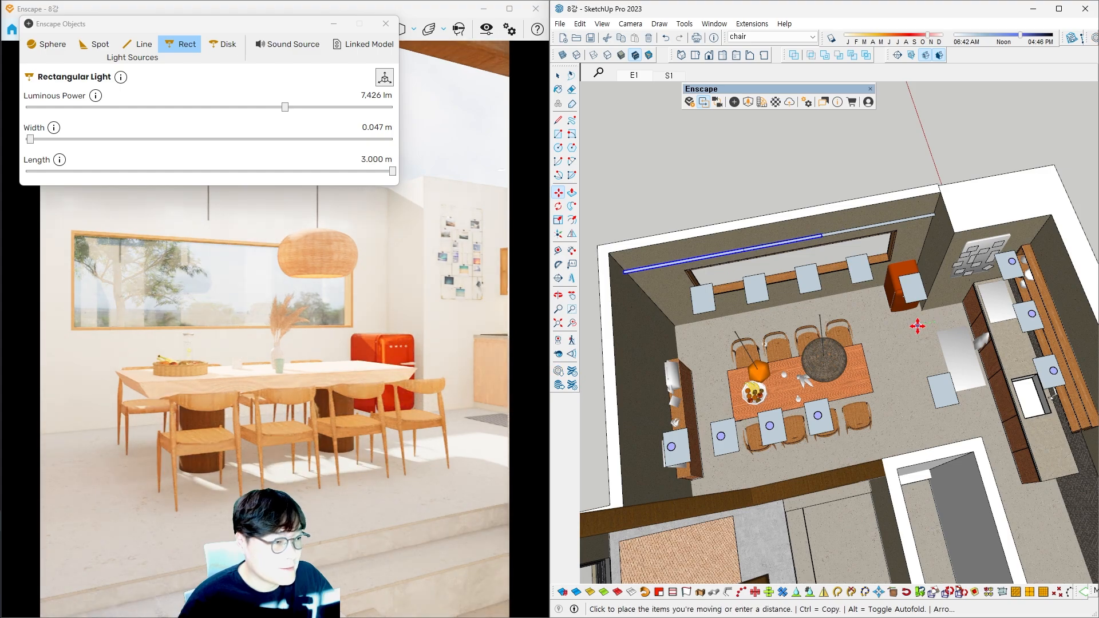
{"action": "left_click", "coordinate": [899, 330]}
{"action": "scroll", "coordinate": [883, 336], "scroll_direction": "down", "scroll_amount": 1}
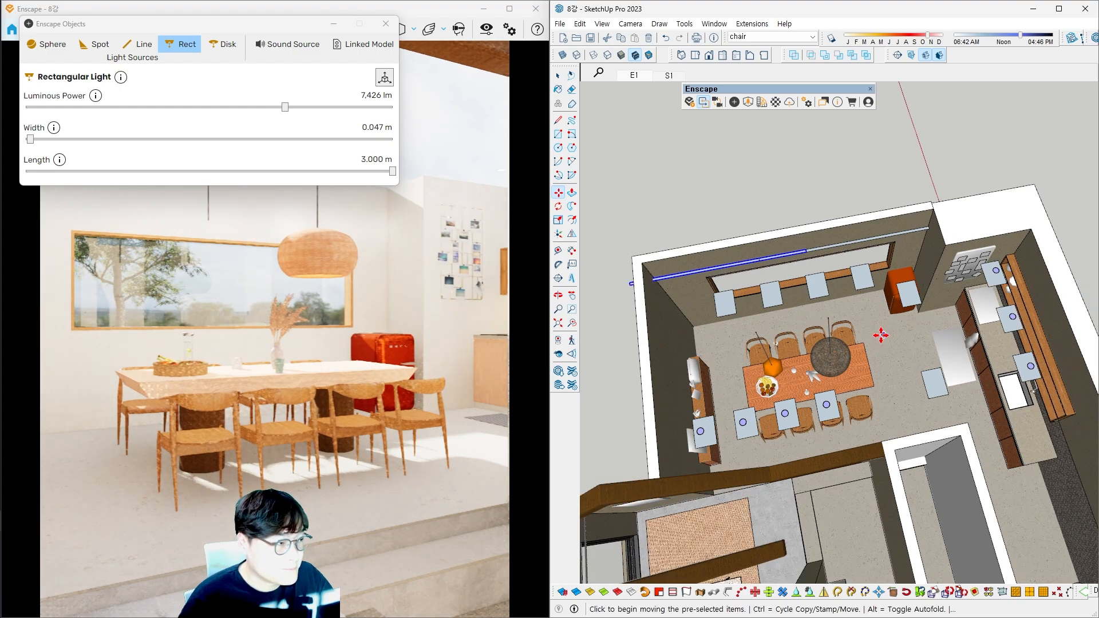
{"action": "key", "text": "space"}
Step: Shorten the strip lights to 2.557 m and move the refrigerator-side one back against its corner
{"action": "scroll", "coordinate": [761, 275], "scroll_direction": "up", "scroll_amount": 2}
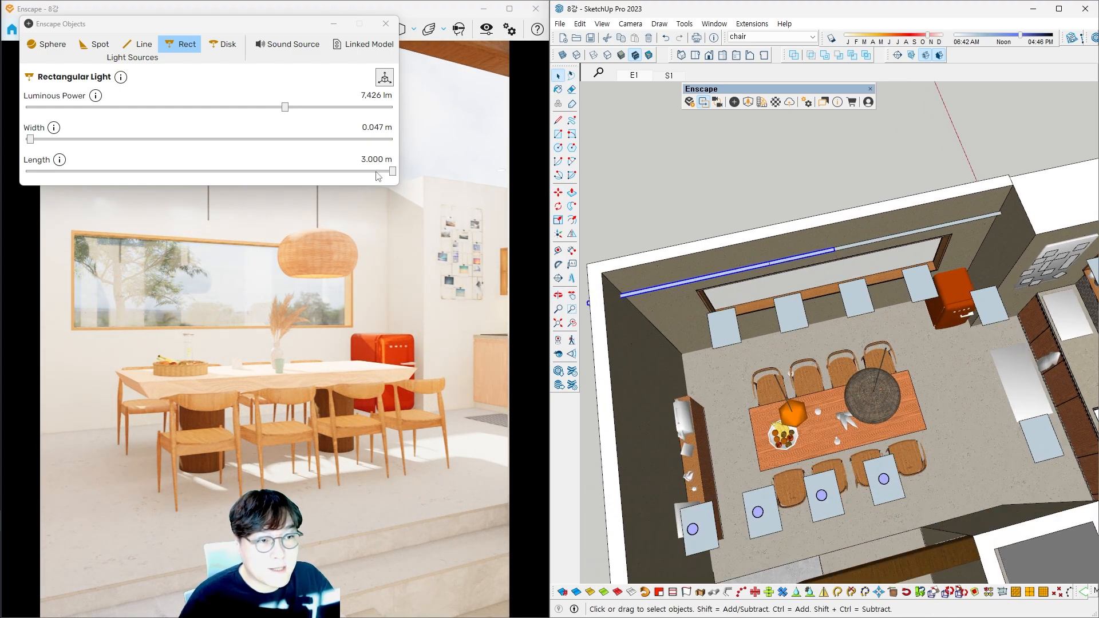
{"action": "left_click_drag", "start_coordinate": [392, 171], "coordinate": [338, 172]}
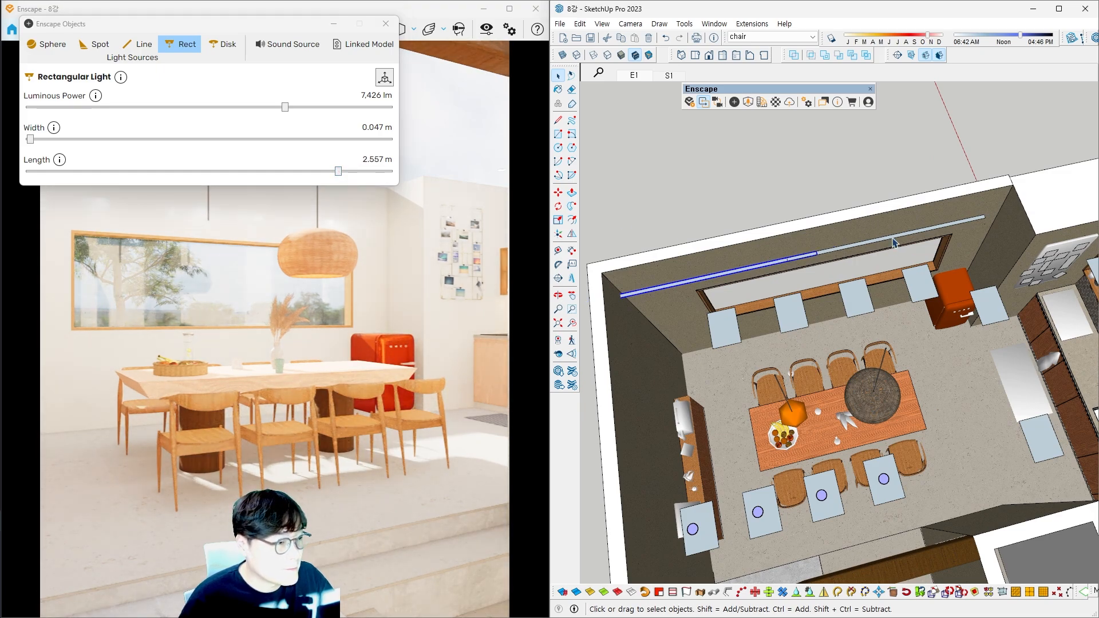
{"action": "middle_click", "coordinate": [942, 326], "text": "shift"}
{"action": "scroll", "coordinate": [942, 326], "scroll_direction": "up", "scroll_amount": 2}
{"action": "key", "text": "m"}
{"action": "left_click", "coordinate": [883, 368]}
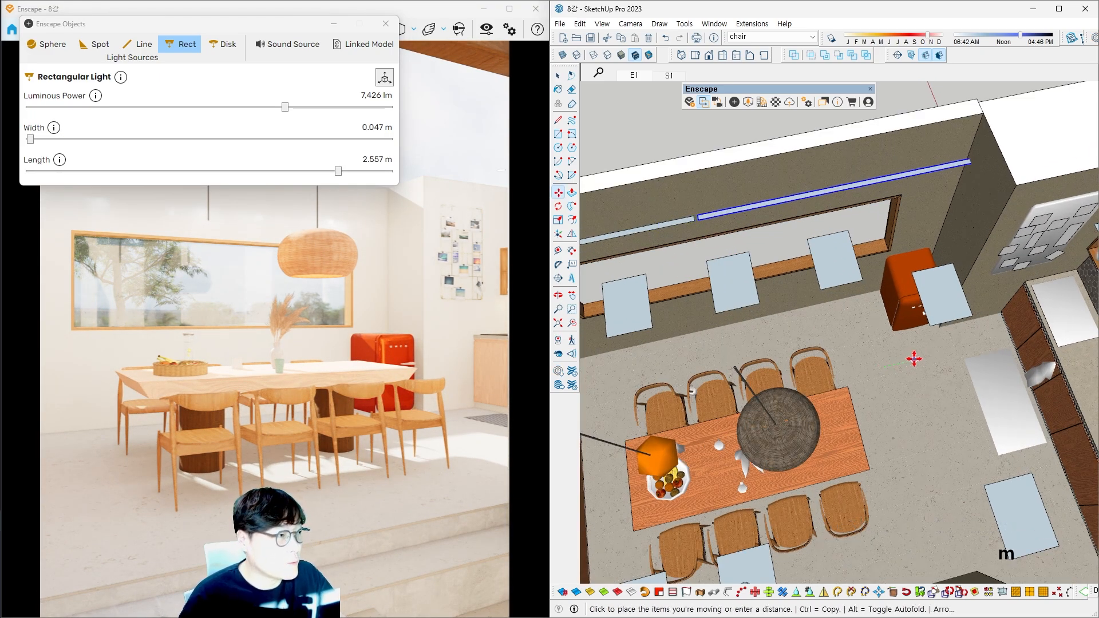
{"action": "left_click", "coordinate": [894, 360]}
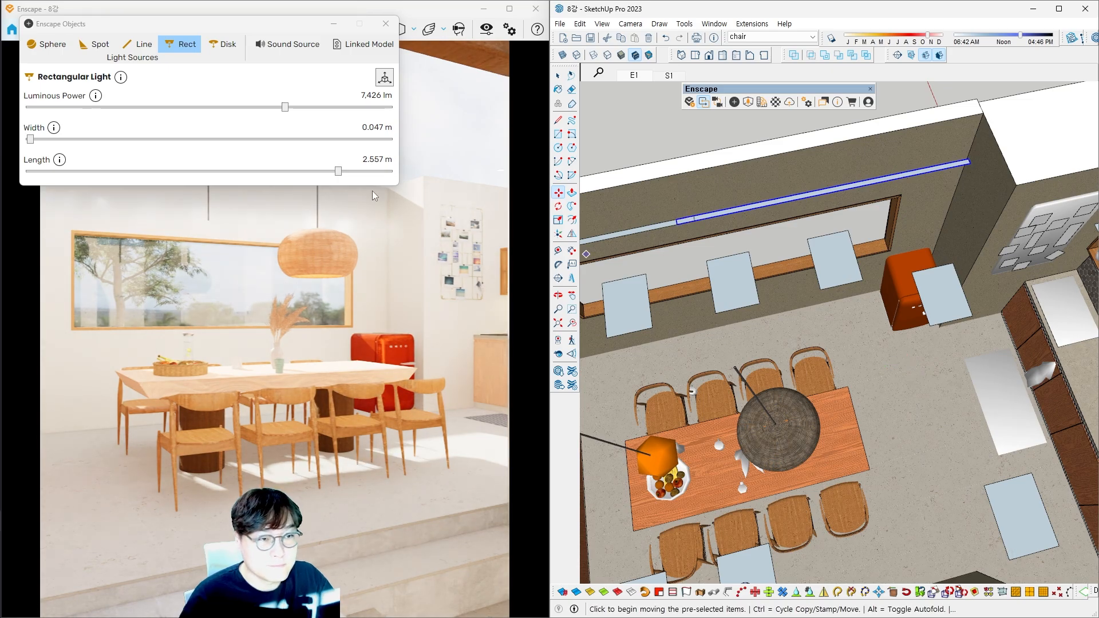
Step: Set the length of the two strip lights to 2.366 m so they no longer overlap
{"action": "left_click_drag", "start_coordinate": [338, 174], "coordinate": [330, 173]}
{"action": "scroll", "coordinate": [756, 253], "scroll_direction": "down", "scroll_amount": 4}
{"action": "middle_click_drag", "start_coordinate": [756, 252], "coordinate": [879, 260], "text": "shift"}
{"action": "scroll", "coordinate": [716, 268], "scroll_direction": "up", "scroll_amount": 2}
{"action": "key", "text": "space"}
{"action": "scroll", "coordinate": [717, 272], "scroll_direction": "up", "scroll_amount": 1}
{"action": "left_click_drag", "start_coordinate": [331, 171], "coordinate": [315, 175]}
{"action": "scroll", "coordinate": [847, 306], "scroll_direction": "down", "scroll_amount": 3}
{"action": "mouse_move", "coordinate": [847, 307]}
{"action": "middle_mouse_down", "text": "shift"}
{"action": "mouse_move", "coordinate": [754, 321]}
{"action": "mouse_move", "coordinate": [793, 269]}
{"action": "middle_mouse_up", "text": "shift"}
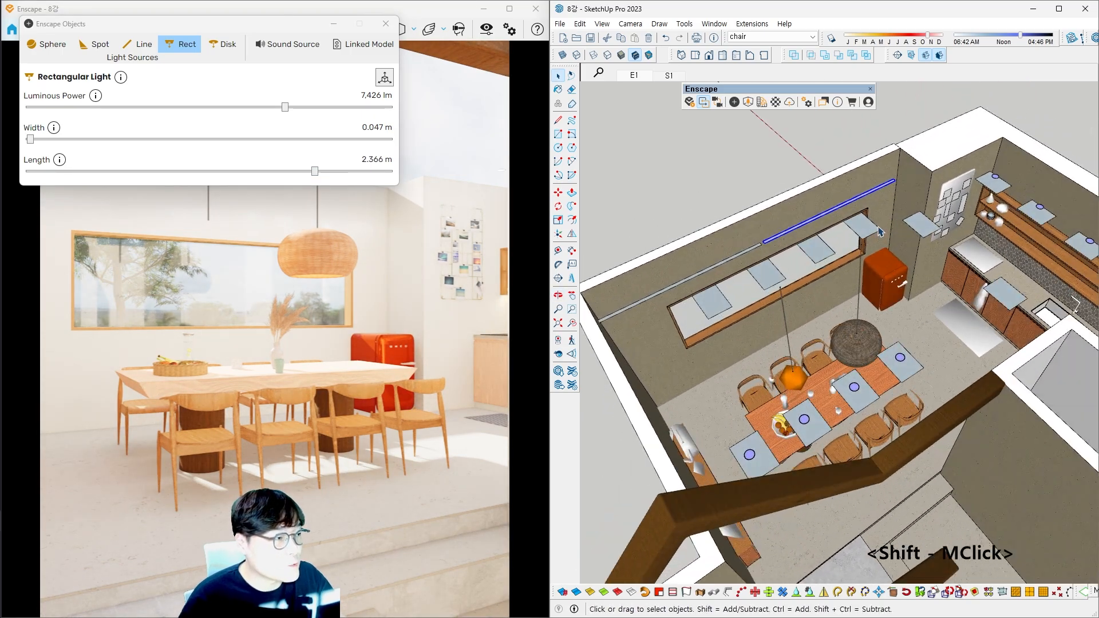
Step: Clear the selection and return to scene E1
{"action": "key", "text": "space"}
{"action": "left_click", "coordinate": [784, 183]}
{"action": "left_click", "coordinate": [634, 77]}
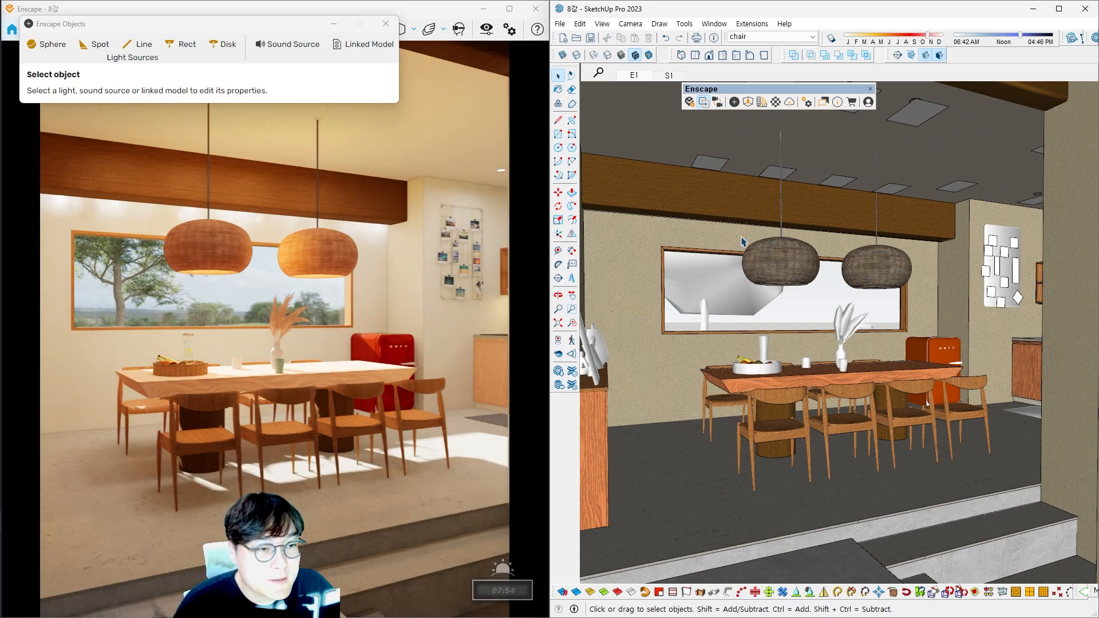
Step: Examine the indirect light on the window wall beneath the wooden beam in the Enscape view
{"action": "left_click", "coordinate": [303, 223]}
{"action": "scroll", "coordinate": [355, 225], "scroll_direction": "up", "scroll_amount": 4}
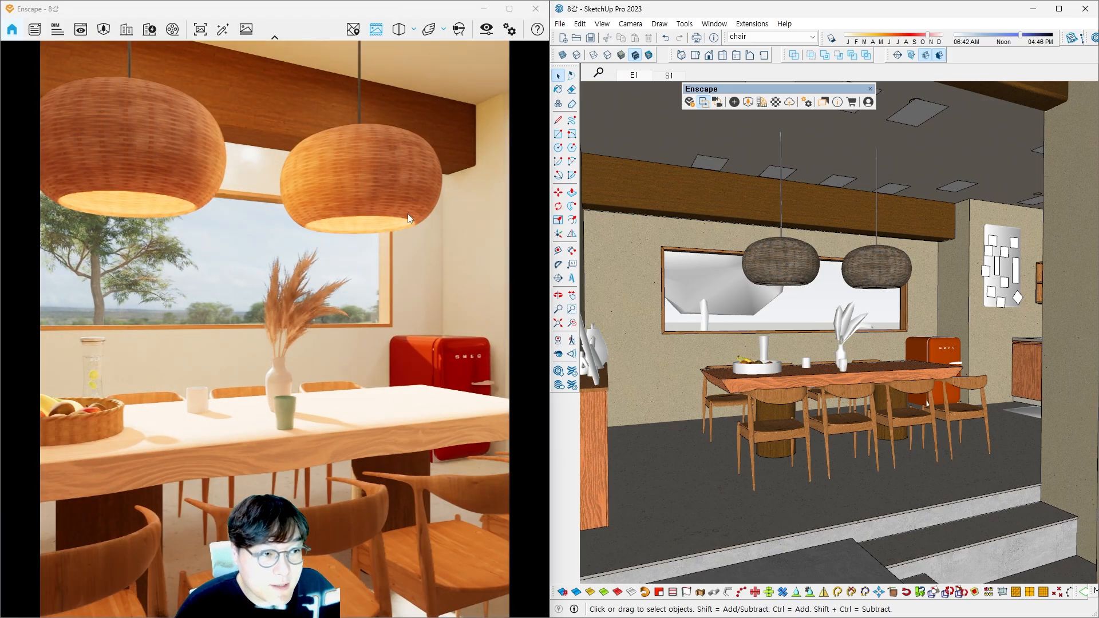
{"action": "scroll", "coordinate": [407, 212], "scroll_direction": "down", "scroll_amount": 5}
{"action": "left_click_drag", "start_coordinate": [406, 213], "coordinate": [407, 241]}
{"action": "key", "text": "e"}
{"action": "key", "text": "e"}
{"action": "key", "text": "w"}
{"action": "key", "text": "e"}
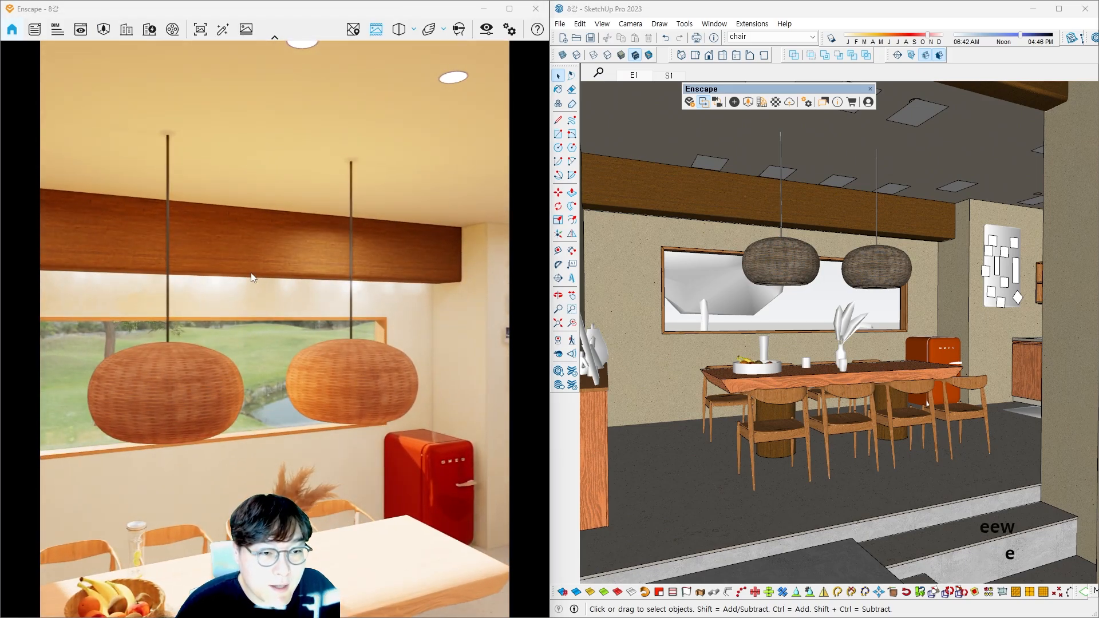
{"action": "key", "text": "1"}
{"action": "key", "text": "grave"}
{"action": "left_click_drag", "start_coordinate": [218, 277], "coordinate": [216, 303]}
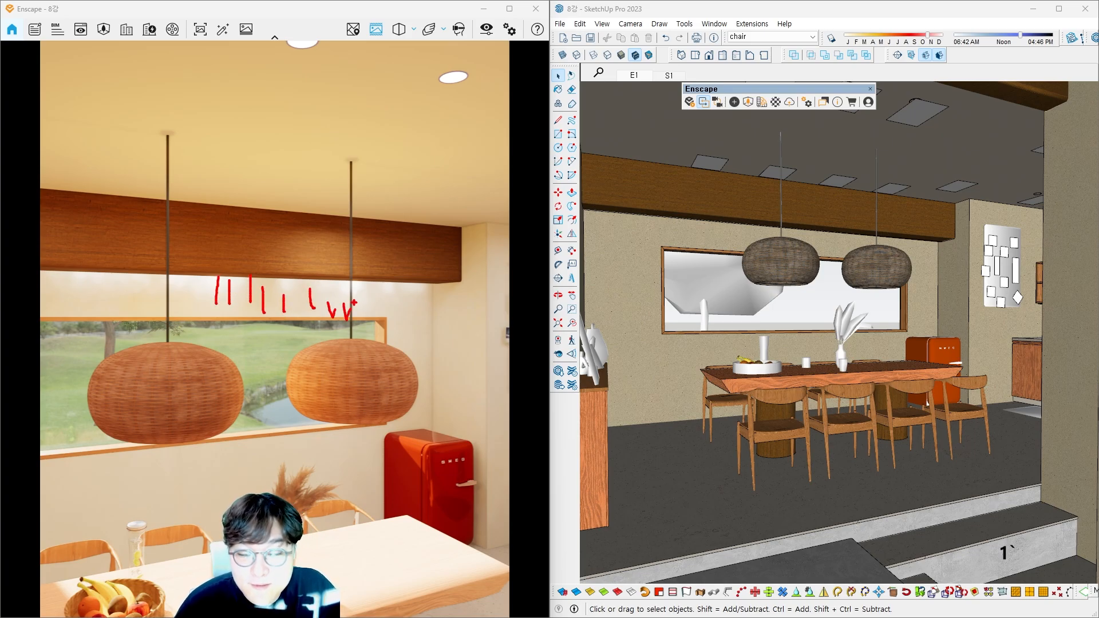
{"action": "key", "text": "Escape"}
Step: Examine the strip light in the gap between beam and window wall from below, then close its light properties
{"action": "scroll", "coordinate": [858, 251], "scroll_direction": "up", "scroll_amount": 4}
{"action": "mouse_move", "coordinate": [859, 252]}
{"action": "middle_mouse_down", "text": "shift"}
{"action": "mouse_move", "coordinate": [765, 272]}
{"action": "mouse_move", "coordinate": [904, 241]}
{"action": "middle_mouse_up", "text": "shift"}
{"action": "scroll", "coordinate": [783, 260], "scroll_direction": "up", "scroll_amount": 5}
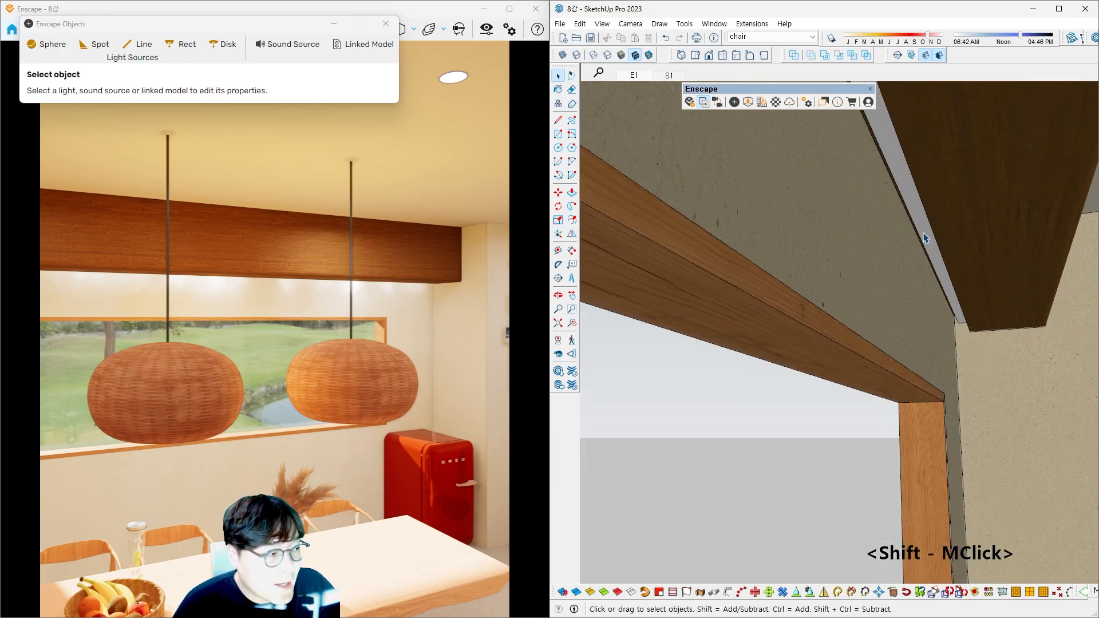
{"action": "left_click", "coordinate": [924, 238]}
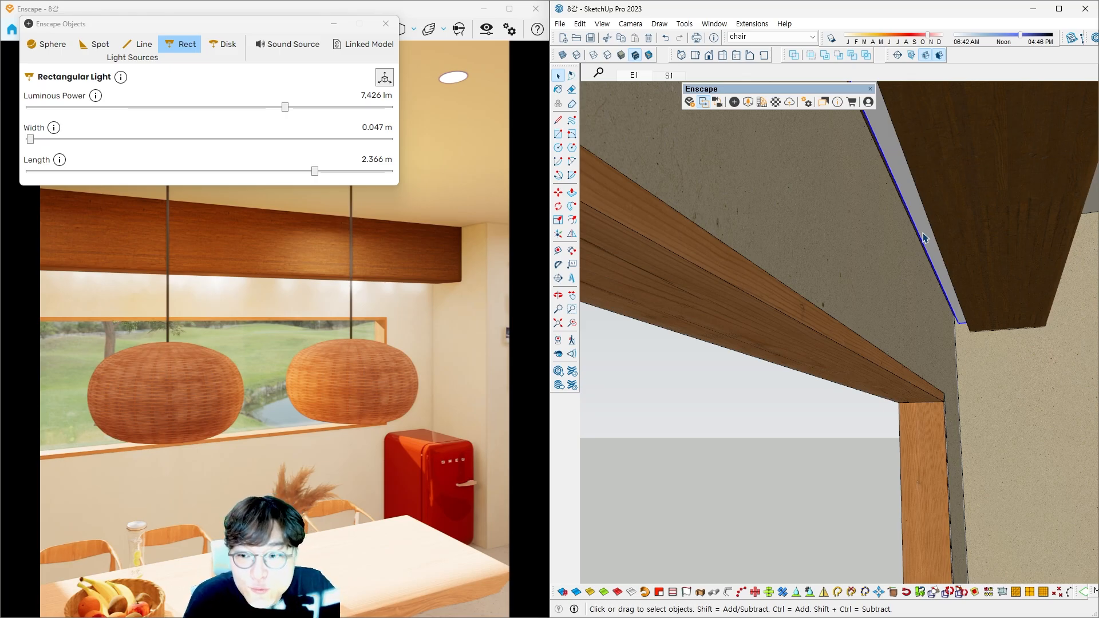
{"action": "mouse_move", "coordinate": [923, 236]}
{"action": "middle_mouse_down", "text": "shift"}
{"action": "mouse_move", "coordinate": [903, 260]}
{"action": "mouse_move", "coordinate": [911, 230]}
{"action": "middle_mouse_up", "text": "shift"}
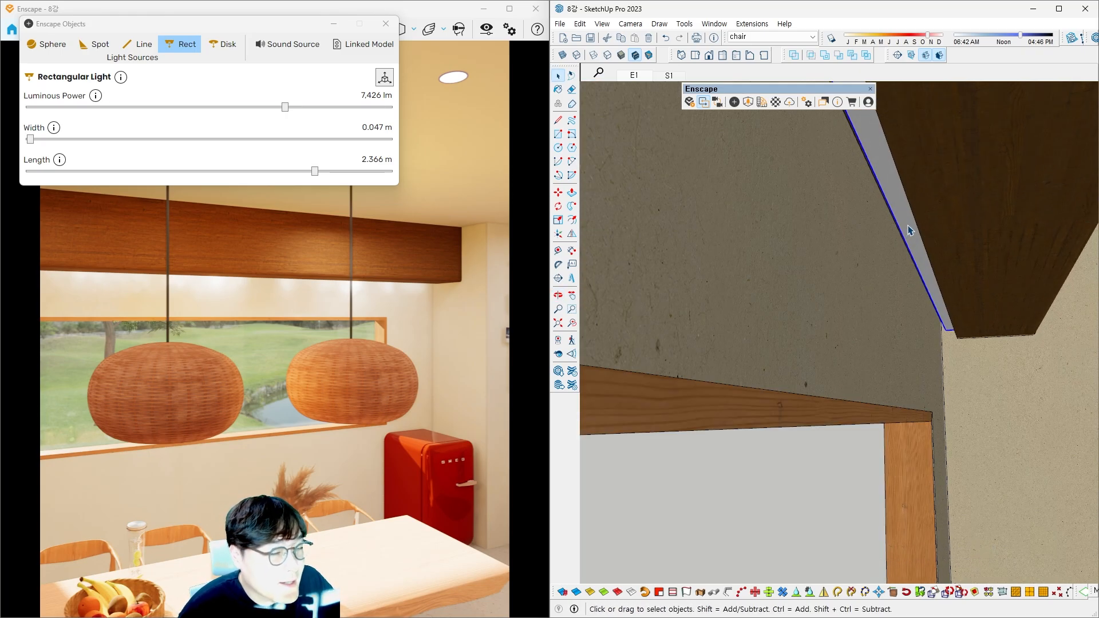
{"action": "left_click", "coordinate": [385, 24]}
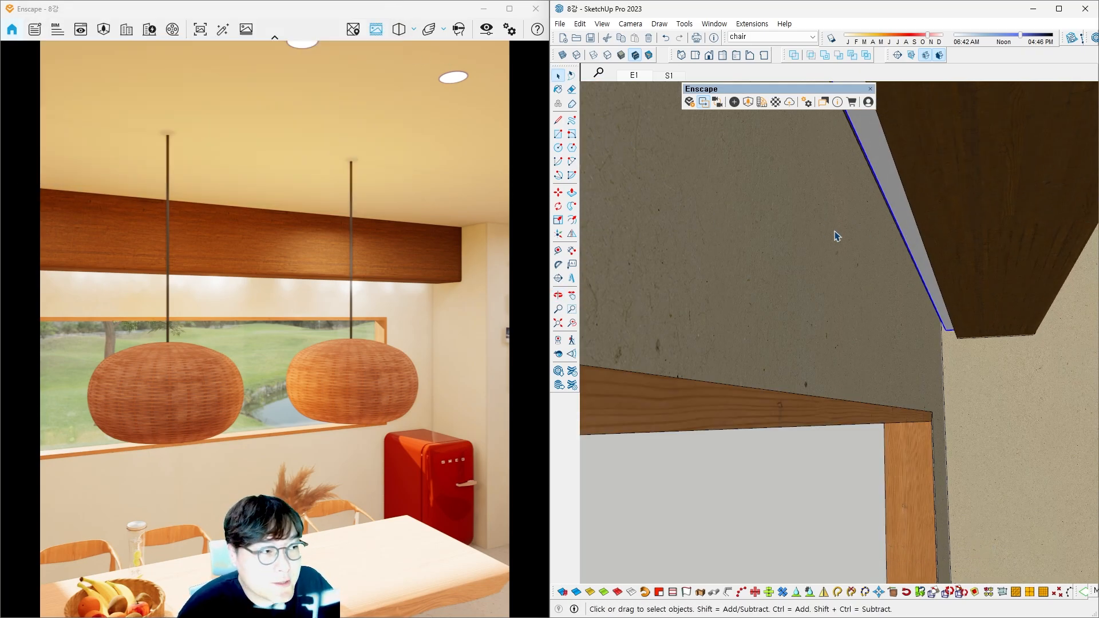
{"action": "mouse_move", "coordinate": [834, 238]}
{"action": "middle_mouse_down", "text": "shift"}
{"action": "mouse_move", "coordinate": [834, 256]}
{"action": "mouse_move", "coordinate": [890, 222]}
{"action": "middle_mouse_up", "text": "shift"}
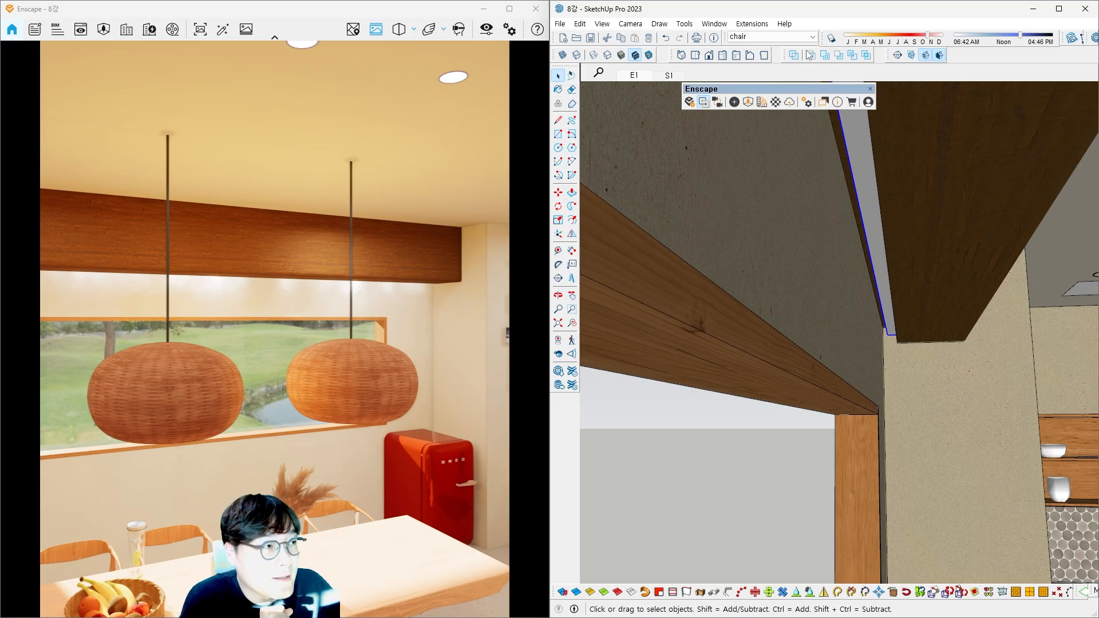
Step: Show the Default Tray and list the Colors-Named materials
{"action": "left_click", "coordinate": [713, 23]}
{"action": "mouse_move", "coordinate": [744, 37]}
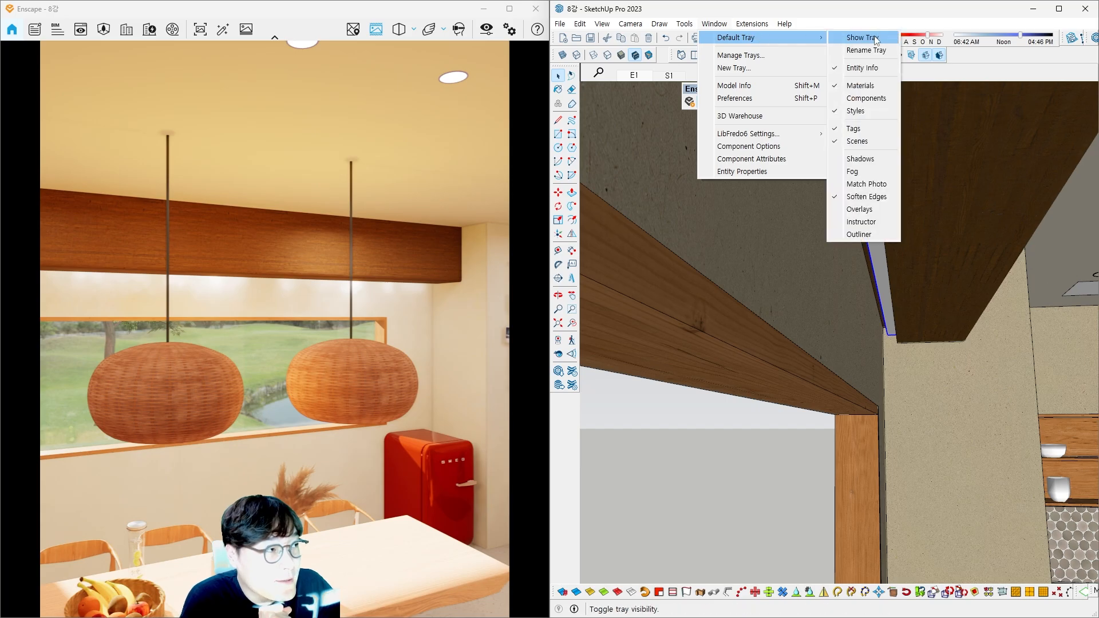
{"action": "left_click", "coordinate": [876, 40]}
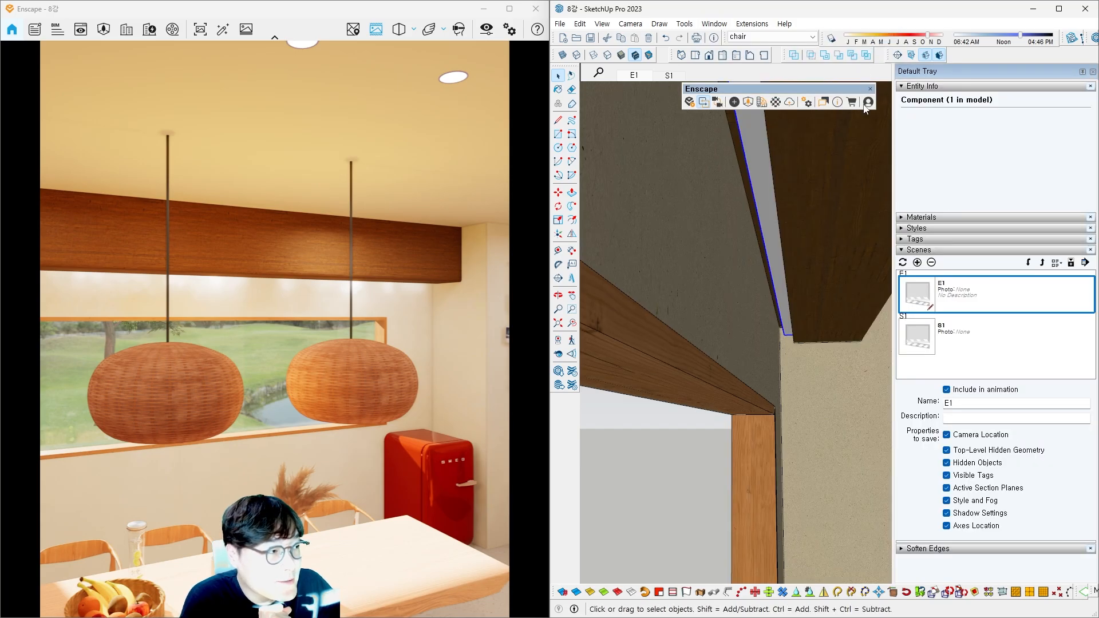
{"action": "left_click", "coordinate": [941, 218]}
{"action": "left_click", "coordinate": [973, 290]}
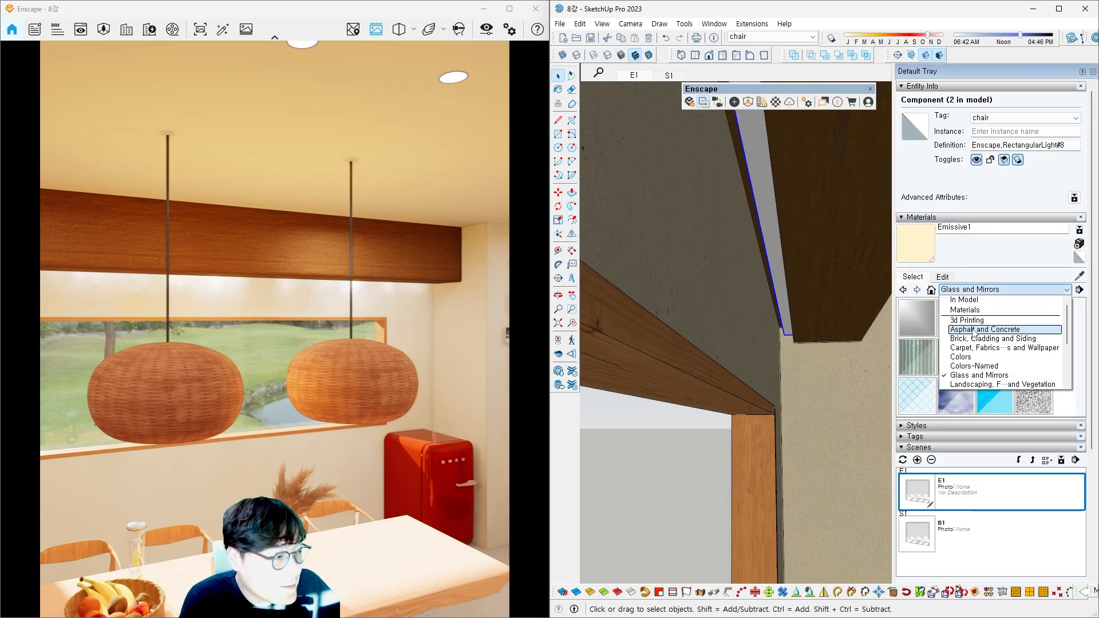
{"action": "left_click", "coordinate": [973, 365]}
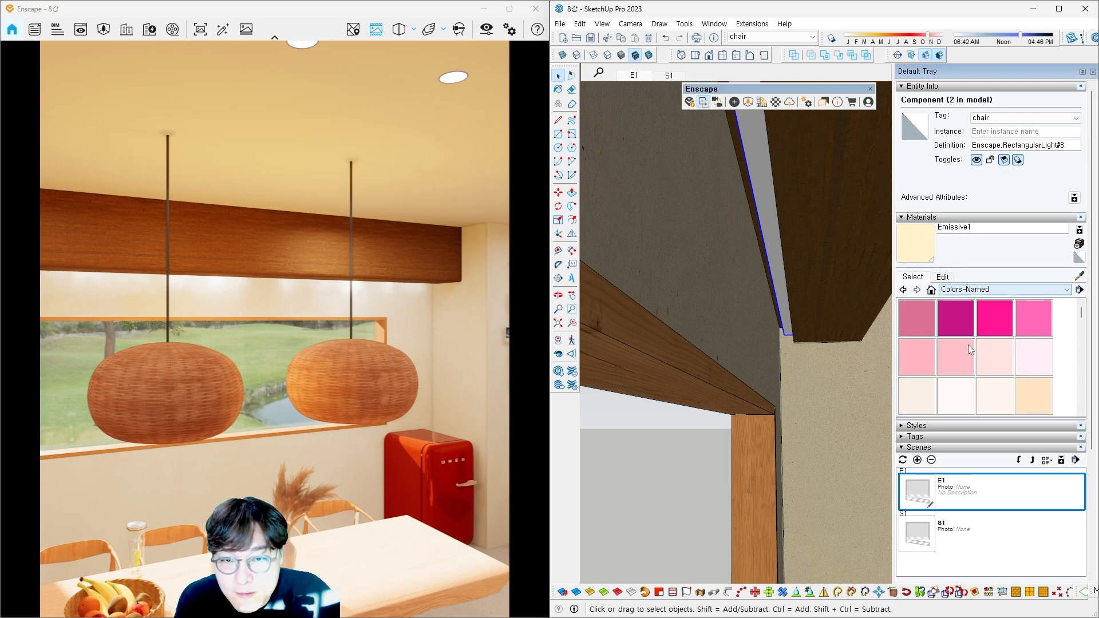
Step: Paint the strip light behind the beam with 0020_Red
{"action": "scroll", "coordinate": [991, 365], "scroll_direction": "down", "scroll_amount": 1}
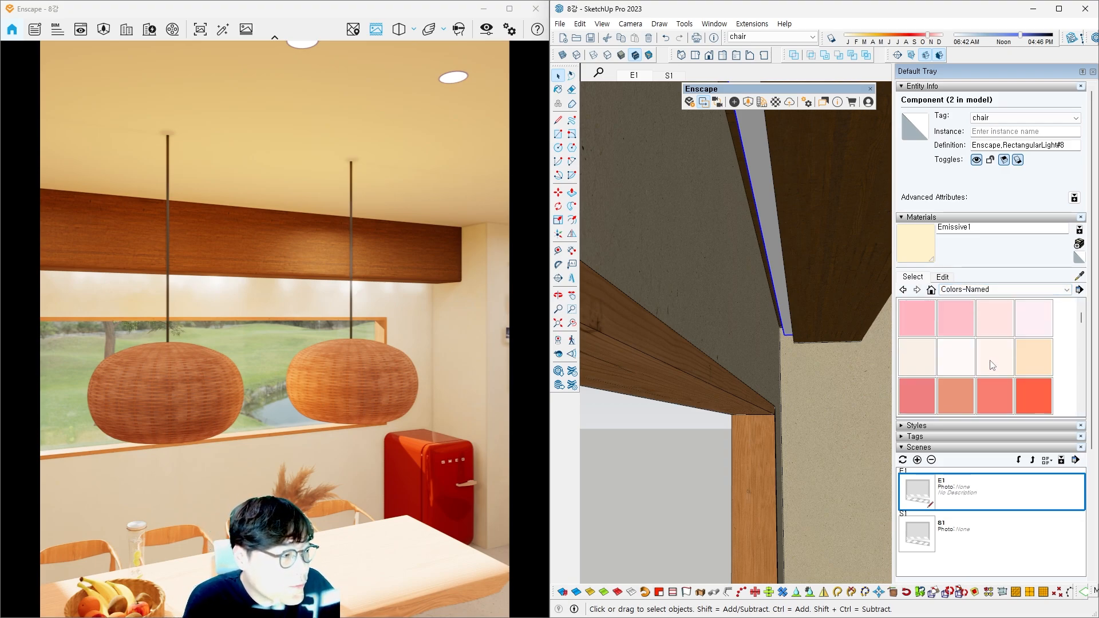
{"action": "scroll", "coordinate": [992, 364], "scroll_direction": "down", "scroll_amount": 2}
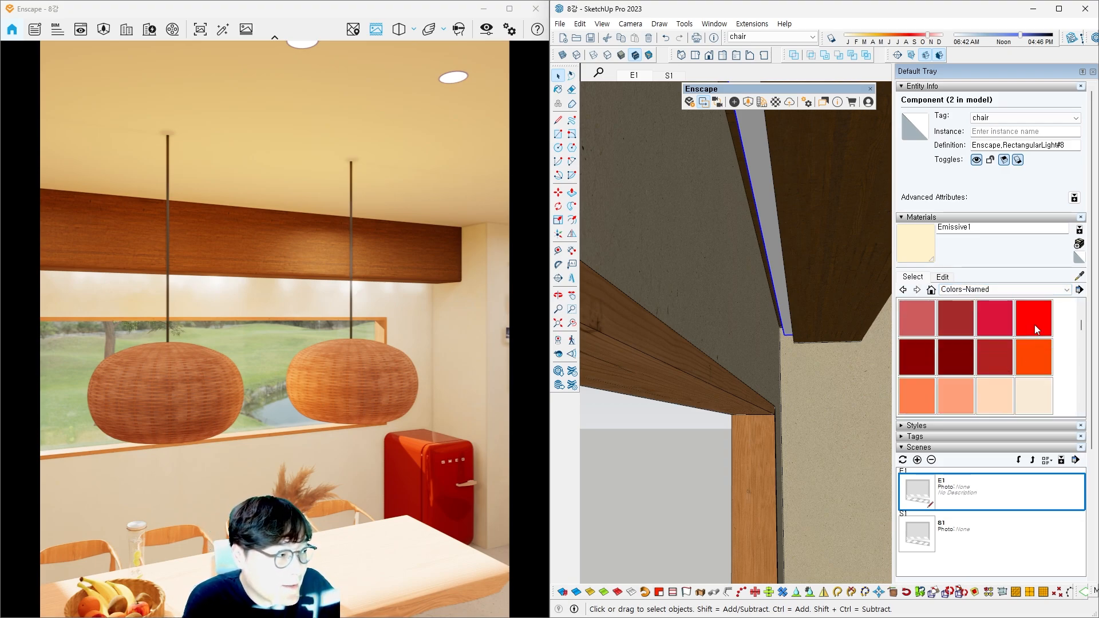
{"action": "left_click", "coordinate": [1035, 324]}
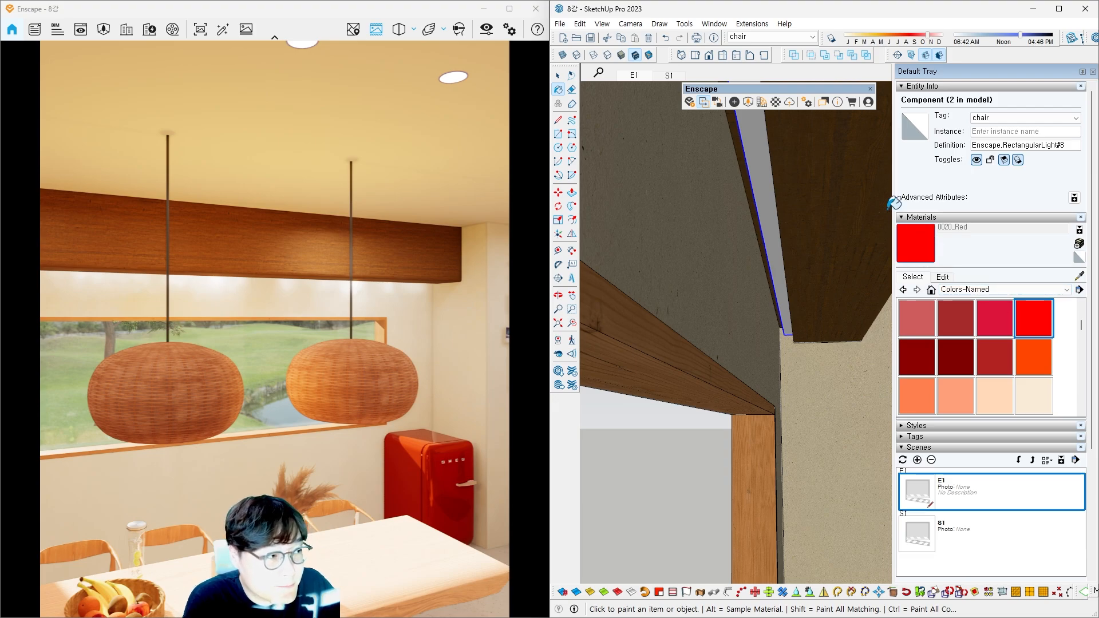
{"action": "left_click", "coordinate": [772, 197]}
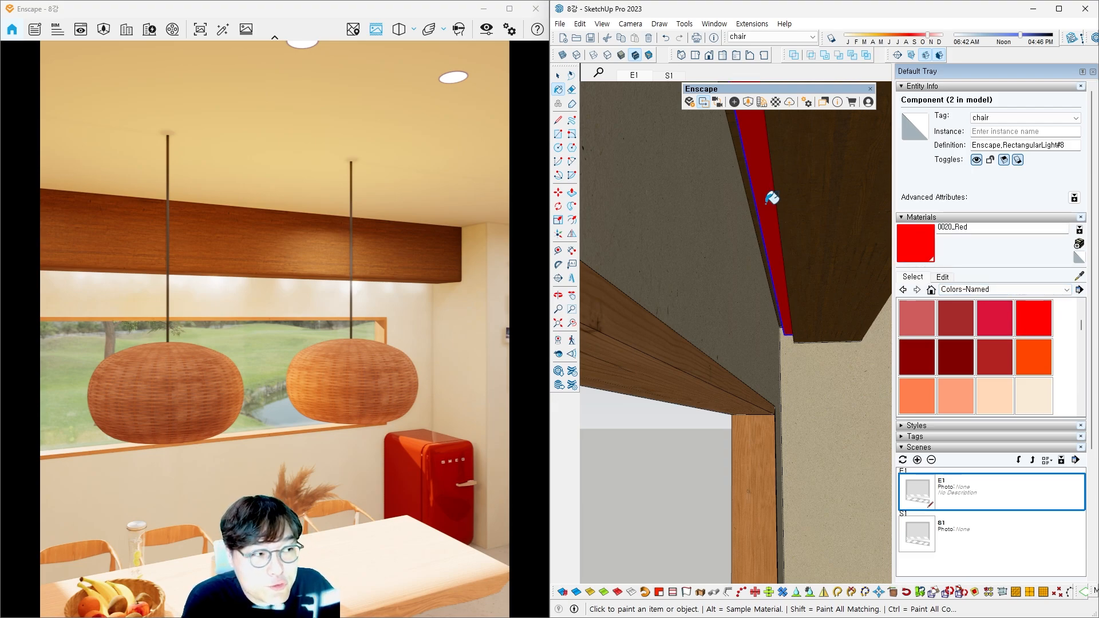
Step: Undo the last paint and leave the Paint Bucket
{"action": "mouse_move", "coordinate": [773, 192]}
{"action": "middle_mouse_down"}
{"action": "mouse_move", "coordinate": [778, 221]}
{"action": "mouse_move", "coordinate": [677, 258]}
{"action": "mouse_move", "coordinate": [729, 270]}
{"action": "mouse_move", "coordinate": [675, 229]}
{"action": "mouse_move", "coordinate": [751, 190]}
{"action": "mouse_move", "coordinate": [682, 119]}
{"action": "mouse_move", "coordinate": [712, 127]}
{"action": "mouse_move", "coordinate": [777, 272]}
{"action": "mouse_move", "coordinate": [740, 248]}
{"action": "mouse_move", "coordinate": [780, 214]}
{"action": "mouse_move", "coordinate": [763, 196]}
{"action": "mouse_move", "coordinate": [705, 280]}
{"action": "mouse_move", "coordinate": [736, 292]}
{"action": "mouse_move", "coordinate": [704, 302]}
{"action": "mouse_move", "coordinate": [716, 309]}
{"action": "mouse_move", "coordinate": [647, 250]}
{"action": "mouse_move", "coordinate": [685, 277]}
{"action": "mouse_move", "coordinate": [673, 265]}
{"action": "mouse_move", "coordinate": [736, 255]}
{"action": "mouse_move", "coordinate": [754, 273]}
{"action": "middle_mouse_up"}
{"action": "left_click", "coordinate": [711, 134]}
{"action": "key", "text": "ctrl+z"}
{"action": "key", "text": "space"}
Step: Paint the two selected strip lights with the pale peach in-model material named Material
{"action": "scroll", "coordinate": [684, 277], "scroll_direction": "up", "scroll_amount": 2}
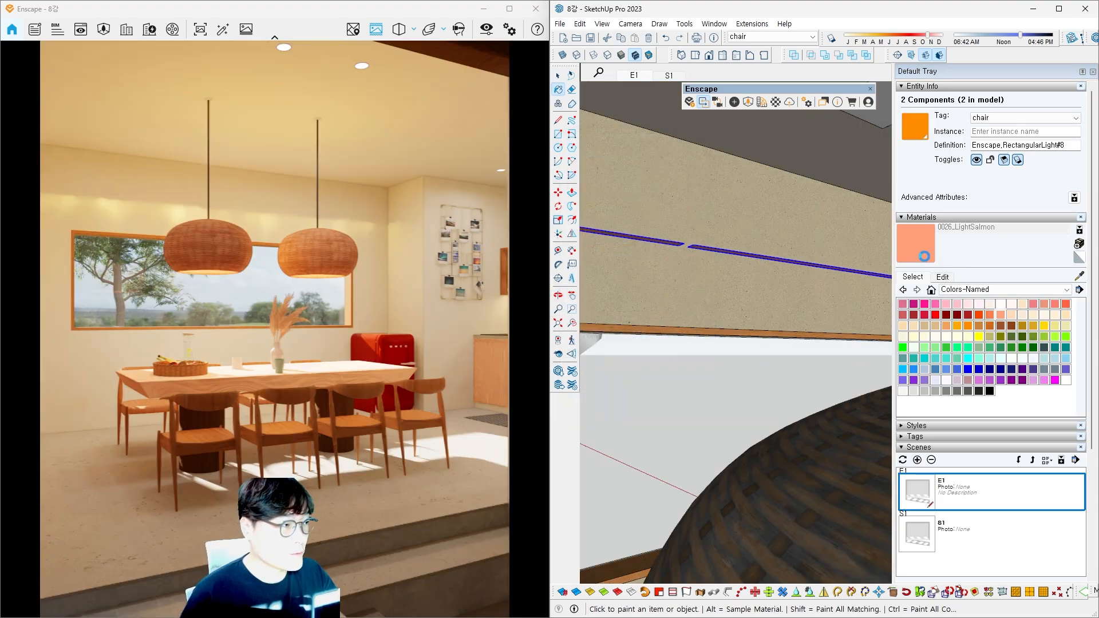
{"action": "scroll", "coordinate": [817, 257], "scroll_direction": "up", "scroll_amount": 2}
{"action": "mouse_move", "coordinate": [817, 258]}
{"action": "middle_mouse_down"}
{"action": "mouse_move", "coordinate": [790, 204]}
{"action": "mouse_move", "coordinate": [705, 243]}
{"action": "middle_mouse_up"}
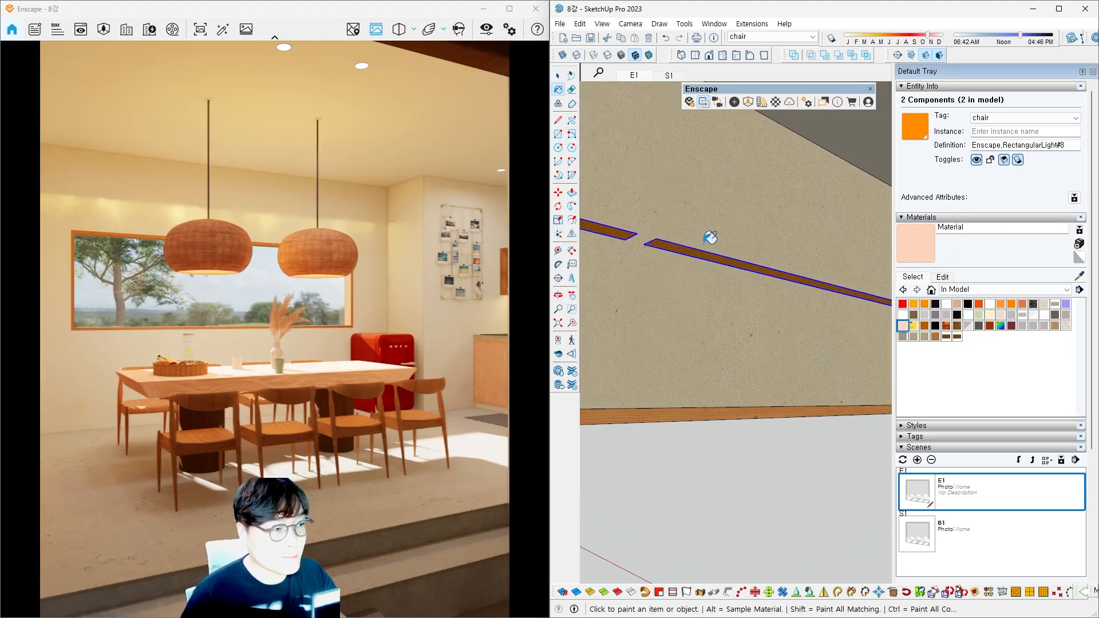
{"action": "left_click", "coordinate": [695, 249]}
{"action": "scroll", "coordinate": [627, 229], "scroll_direction": "up", "scroll_amount": 3}
{"action": "scroll", "coordinate": [637, 231], "scroll_direction": "down", "scroll_amount": 4}
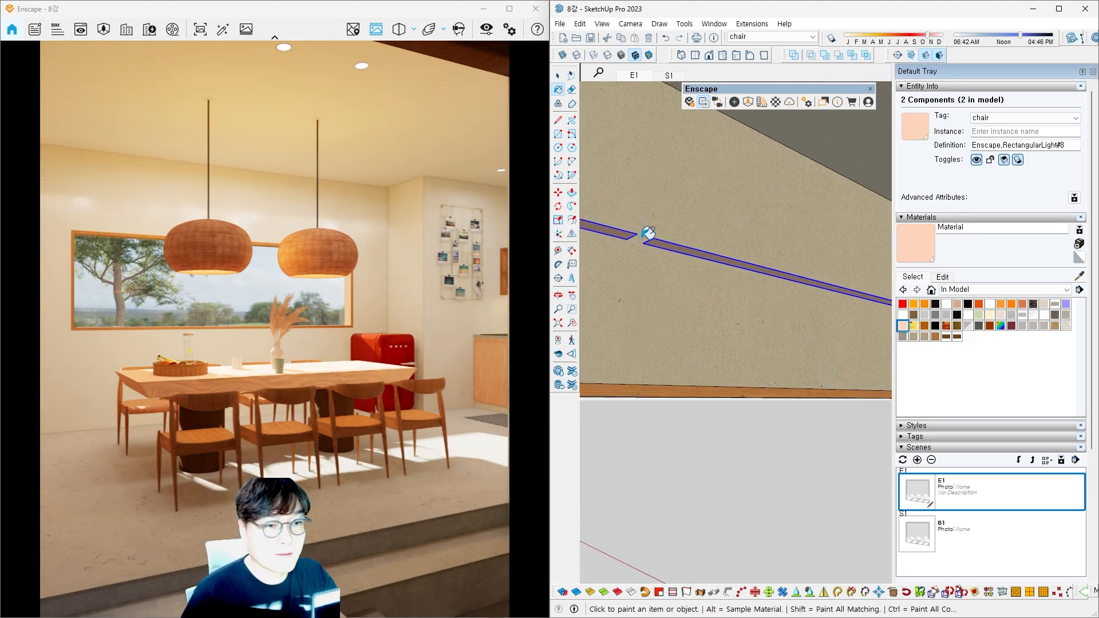
Step: Unhide the wooden beam above the window and return to scene E1
{"action": "key", "text": "space"}
{"action": "left_click", "coordinate": [701, 304]}
{"action": "scroll", "coordinate": [702, 303], "scroll_direction": "down", "scroll_amount": 3}
{"action": "mouse_move", "coordinate": [701, 303]}
{"action": "middle_mouse_down", "text": "shift"}
{"action": "mouse_move", "coordinate": [707, 323]}
{"action": "mouse_move", "coordinate": [754, 320]}
{"action": "mouse_move", "coordinate": [669, 263]}
{"action": "mouse_move", "coordinate": [645, 270]}
{"action": "mouse_move", "coordinate": [743, 255]}
{"action": "mouse_move", "coordinate": [716, 183]}
{"action": "middle_mouse_up", "text": "shift"}
{"action": "key", "text": "shift+h"}
{"action": "scroll", "coordinate": [716, 327], "scroll_direction": "down", "scroll_amount": 3}
{"action": "left_click", "coordinate": [633, 76]}
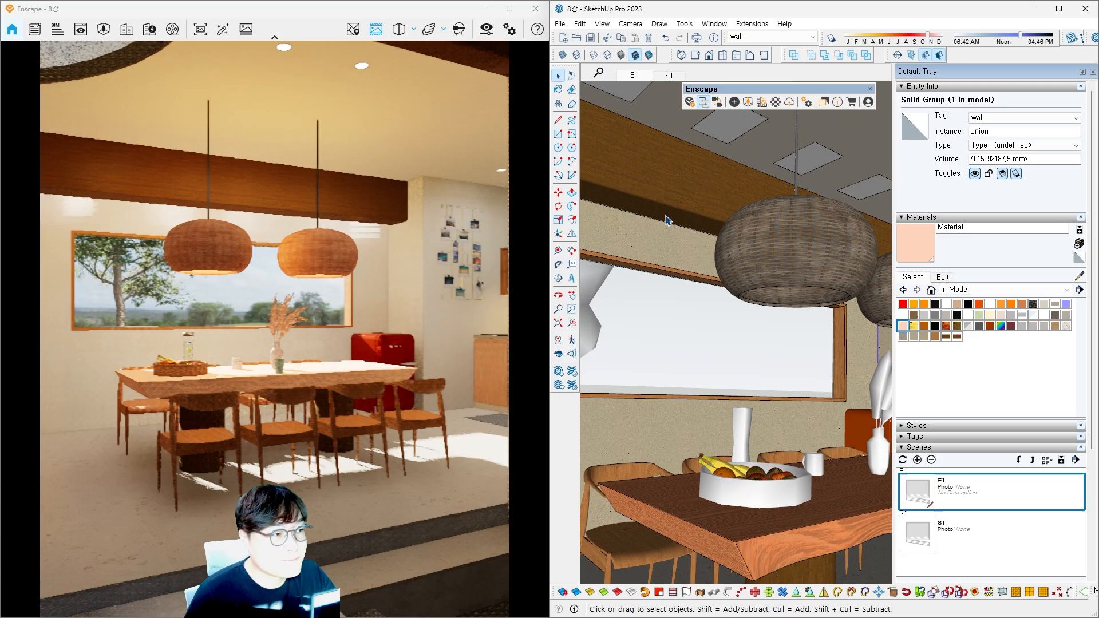
Step: Set the luminous power of the strip lights behind the beam to 1,837 lm
{"action": "scroll", "coordinate": [668, 220], "scroll_direction": "up", "scroll_amount": 5}
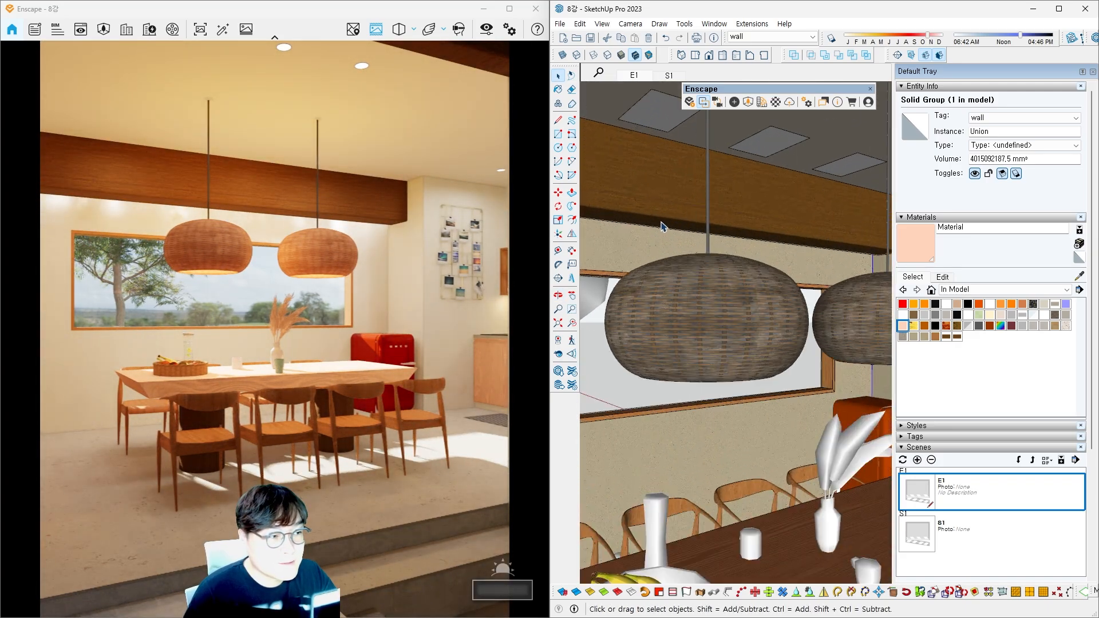
{"action": "mouse_move", "coordinate": [664, 222]}
{"action": "middle_mouse_down", "text": "shift"}
{"action": "mouse_move", "coordinate": [645, 226]}
{"action": "mouse_move", "coordinate": [756, 243]}
{"action": "middle_mouse_up", "text": "shift"}
{"action": "scroll", "coordinate": [654, 272], "scroll_direction": "up", "scroll_amount": 3}
{"action": "middle_click_drag", "start_coordinate": [654, 271], "coordinate": [781, 200]}
{"action": "middle_click_drag", "start_coordinate": [767, 206], "coordinate": [715, 233], "text": "shift"}
{"action": "key", "text": "space"}
{"action": "left_click", "coordinate": [722, 211]}
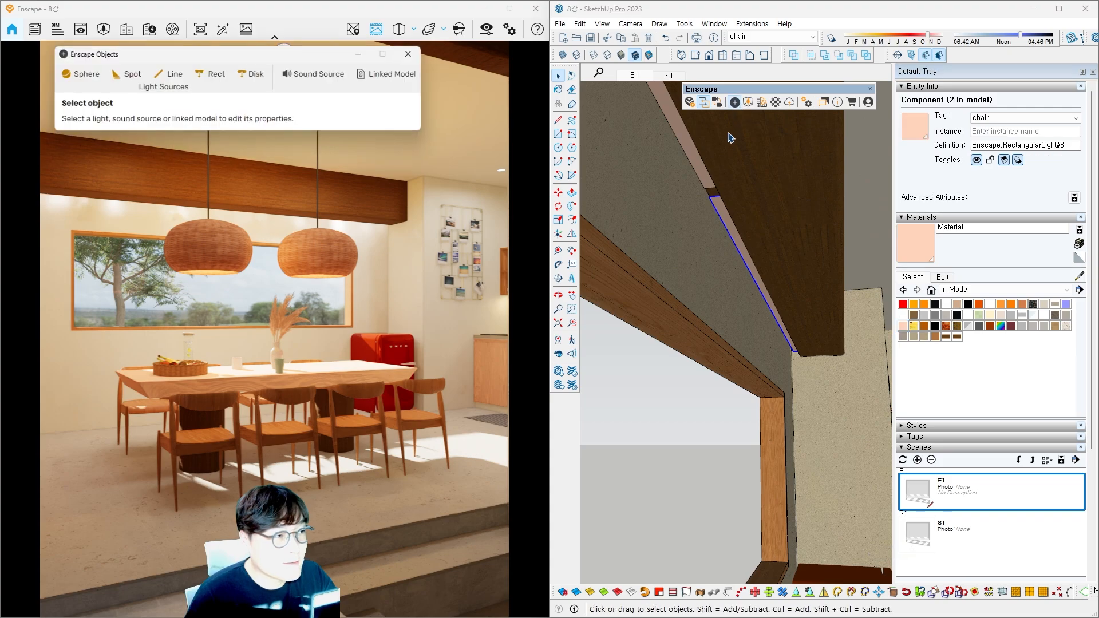
{"action": "scroll", "coordinate": [722, 210], "scroll_direction": "up", "scroll_amount": 1}
{"action": "left_click_drag", "start_coordinate": [304, 54], "coordinate": [738, 138]}
{"action": "left_click_drag", "start_coordinate": [752, 225], "coordinate": [711, 236]}
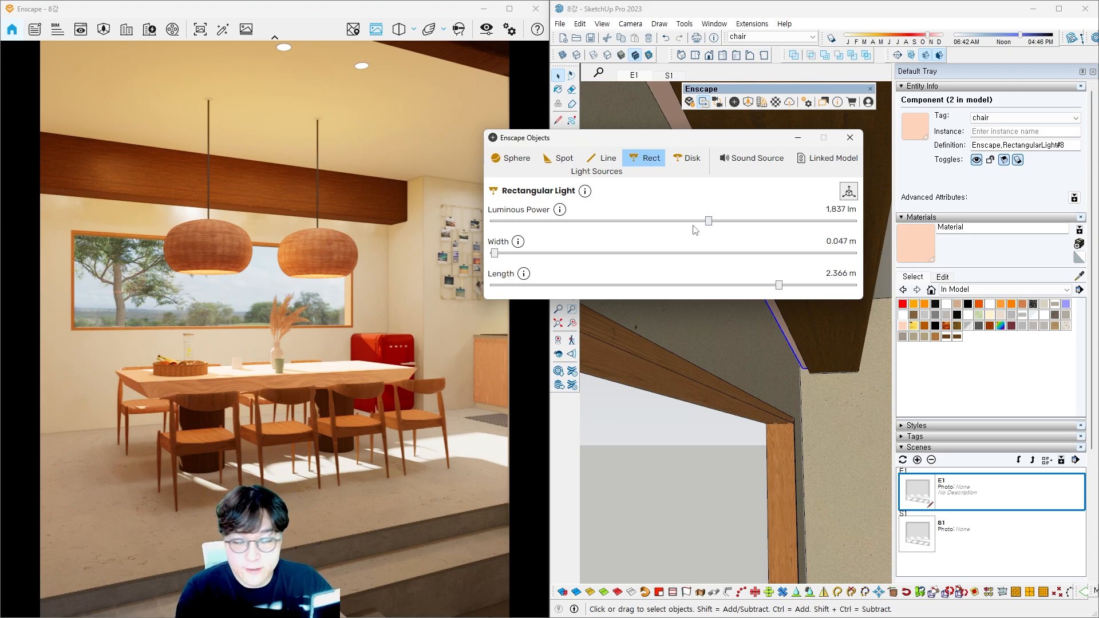
Step: Close the Enscape light properties and return to scene E1
{"action": "left_click", "coordinate": [850, 138]}
{"action": "middle_click_drag", "start_coordinate": [769, 286], "coordinate": [714, 296]}
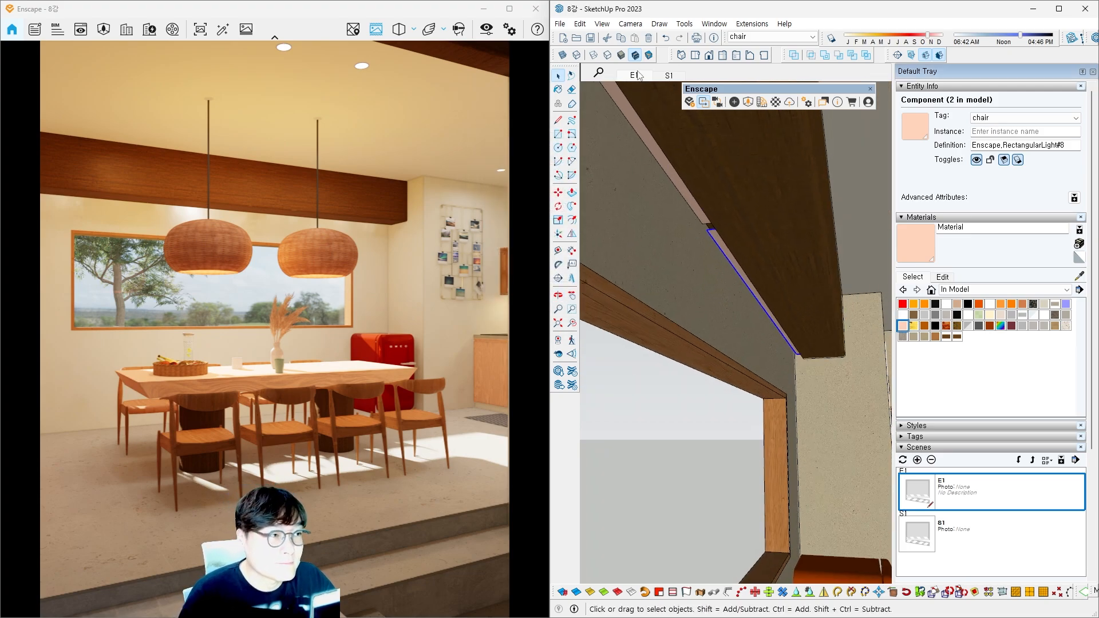
{"action": "left_click", "coordinate": [637, 77]}
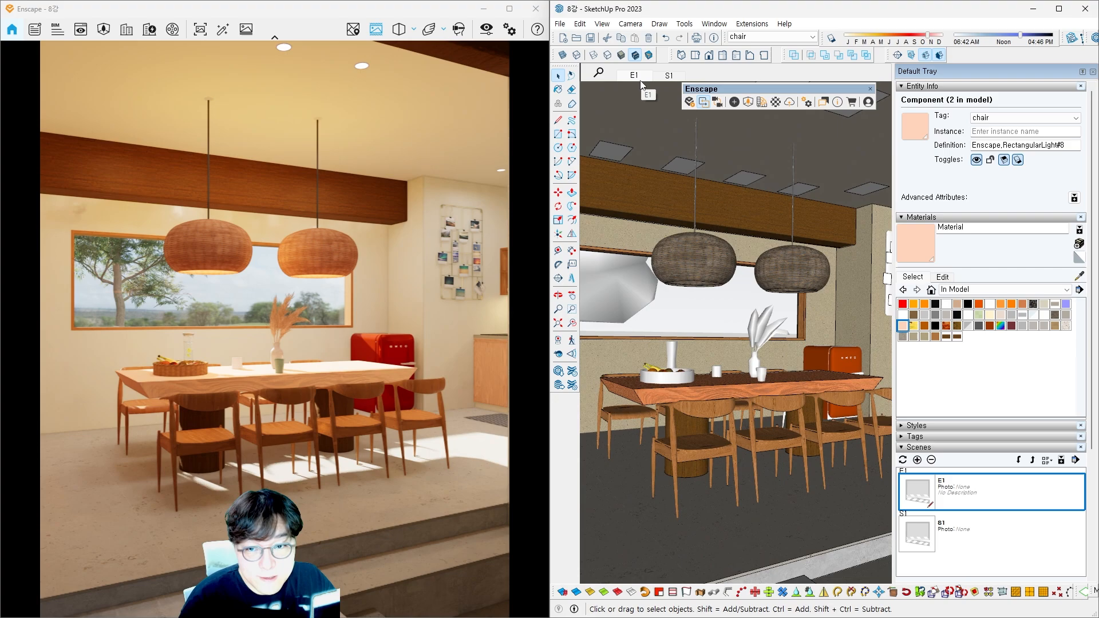
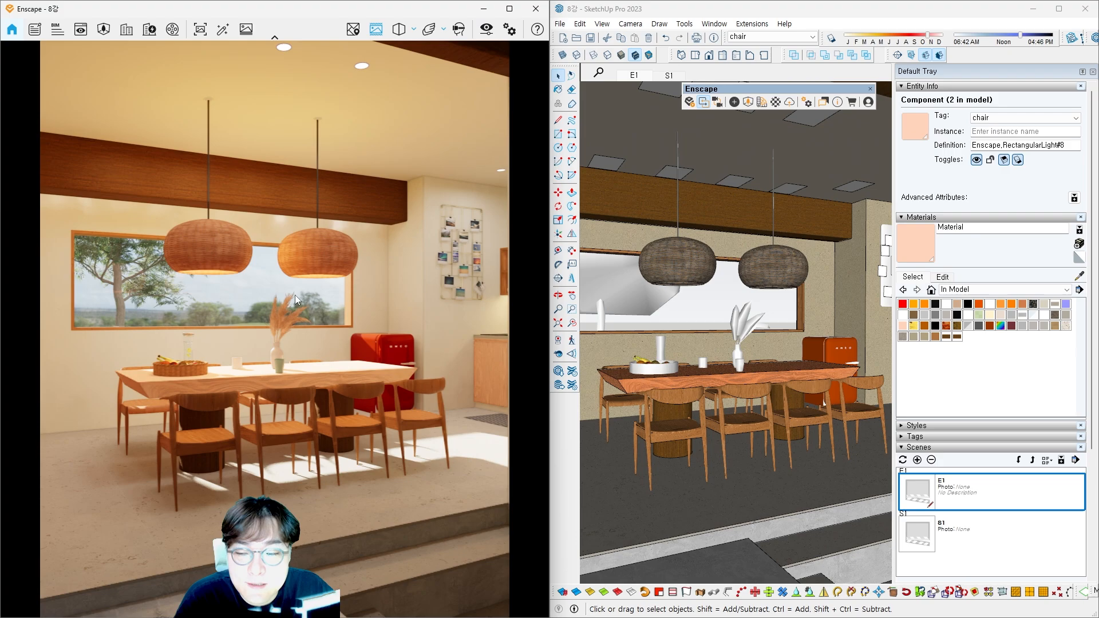
Step: Open the visual settings of preset Setting2 and review its main, image correction and atmosphere values against the render
{"action": "left_click", "coordinate": [486, 34]}
{"action": "left_click_drag", "start_coordinate": [284, 100], "coordinate": [800, 113]}
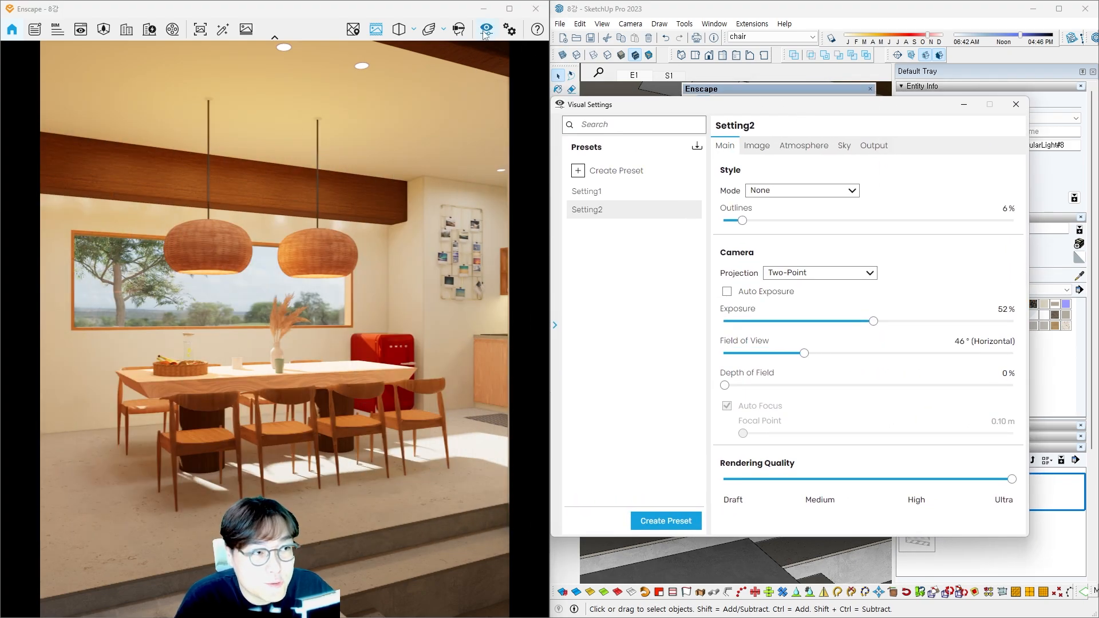
{"action": "left_click_drag", "start_coordinate": [687, 113], "coordinate": [708, 99]}
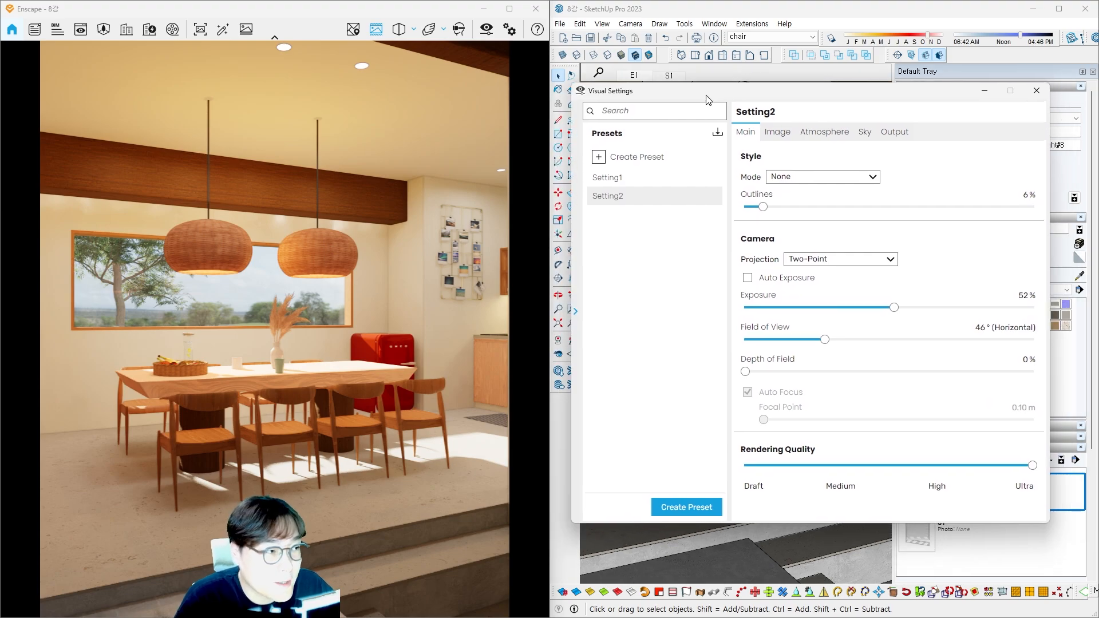
{"action": "left_click", "coordinate": [778, 133]}
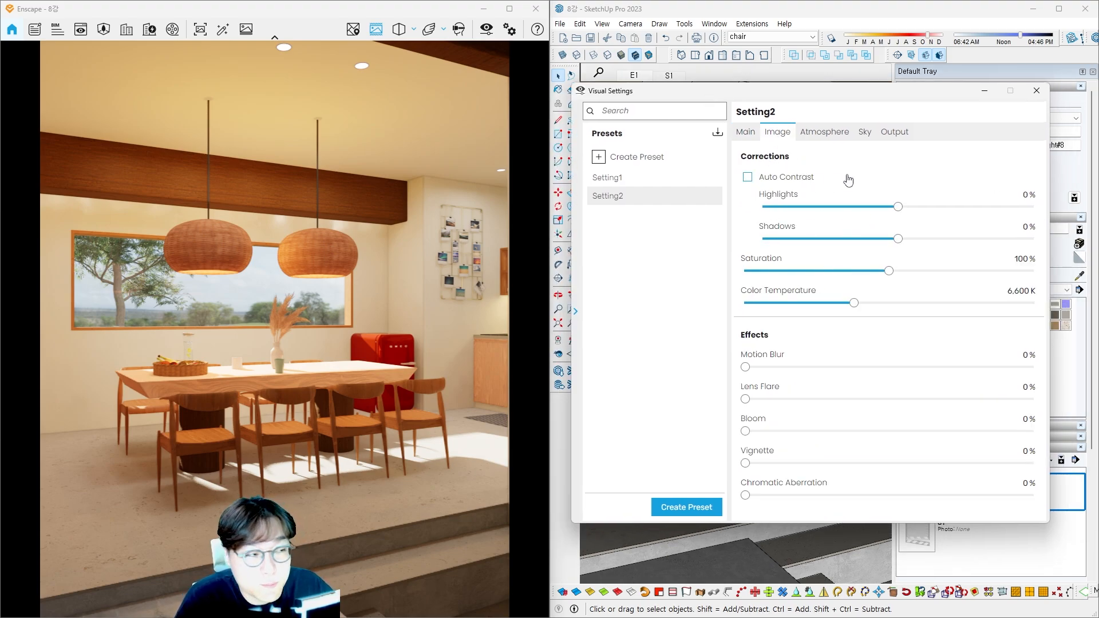
{"action": "left_click", "coordinate": [827, 133]}
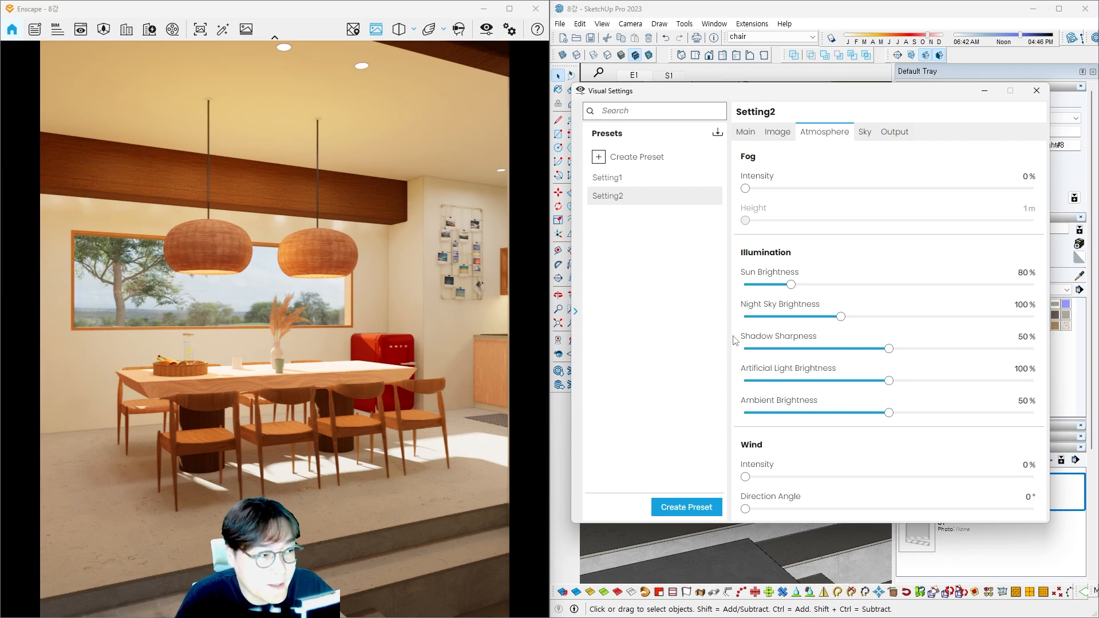
{"action": "mouse_move", "coordinate": [824, 312]}
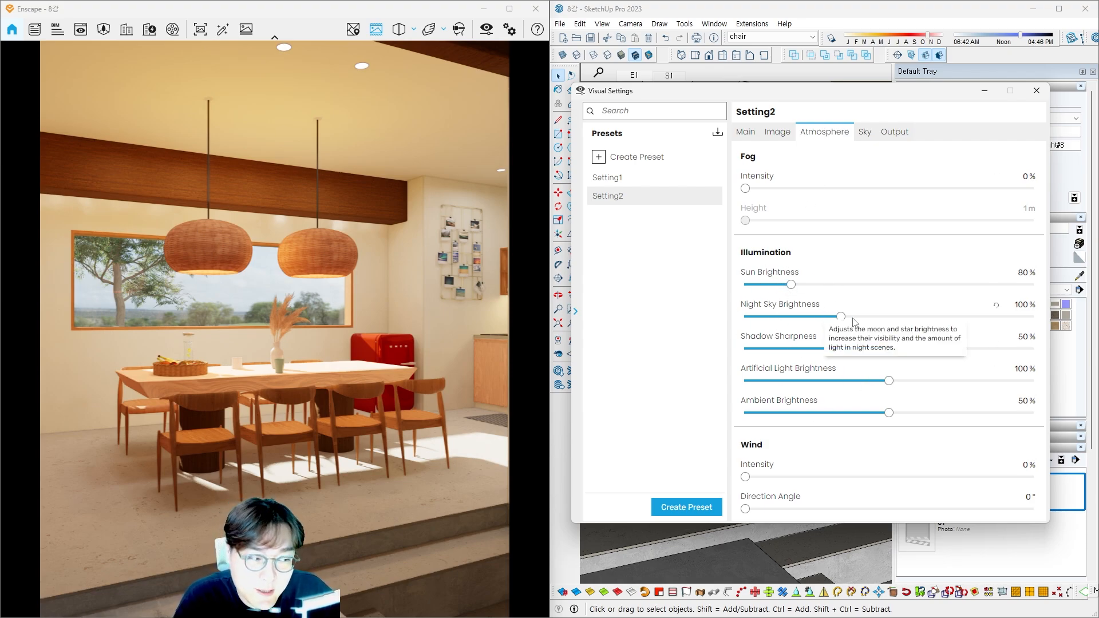
{"action": "left_click", "coordinate": [775, 134]}
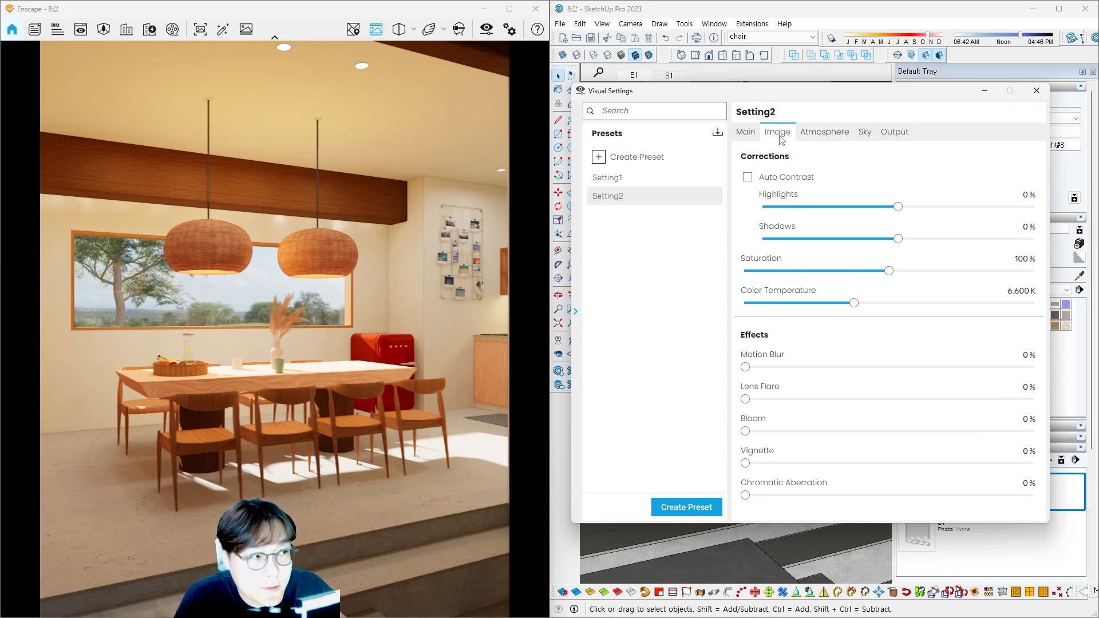
{"action": "mouse_move", "coordinate": [786, 201]}
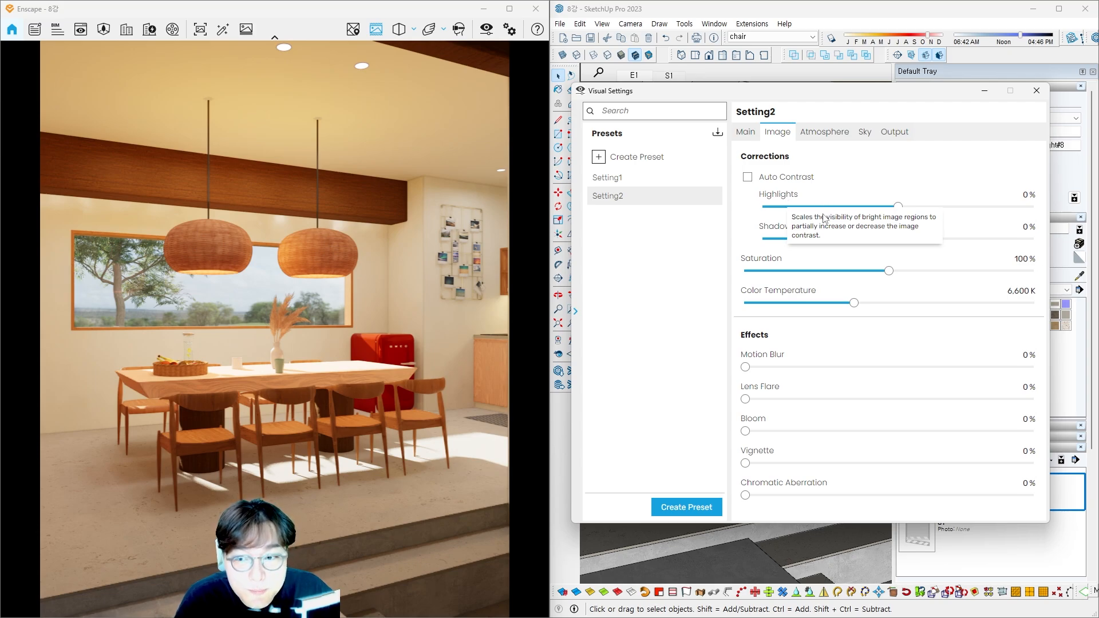
{"action": "mouse_move", "coordinate": [783, 229]}
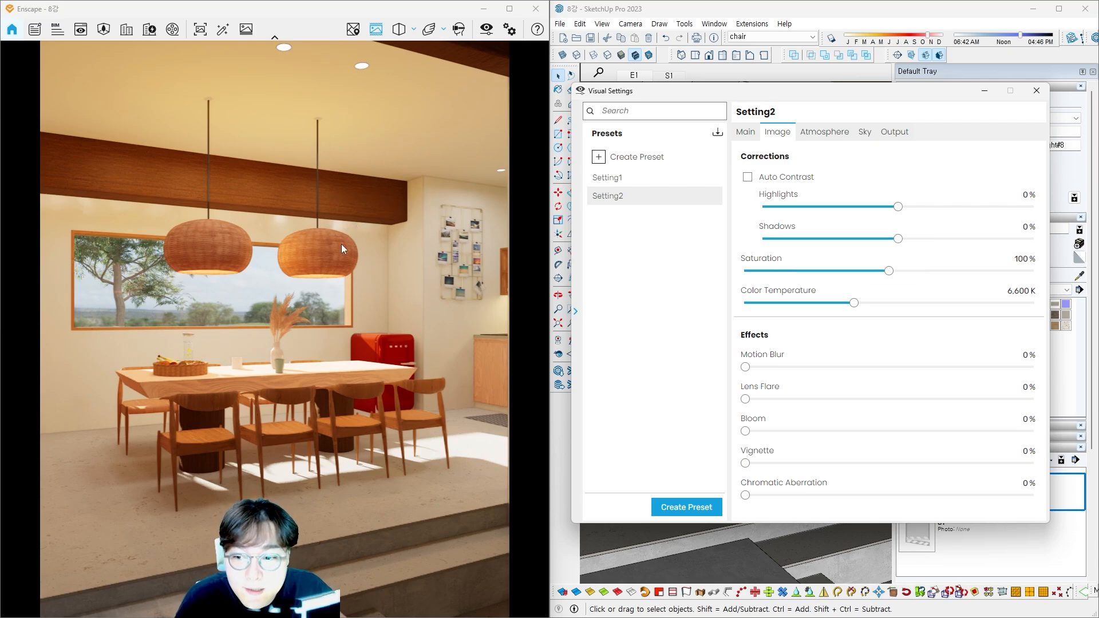
Step: Try Auto Contrast on the dining area render and switch it back off
{"action": "left_click", "coordinate": [748, 178]}
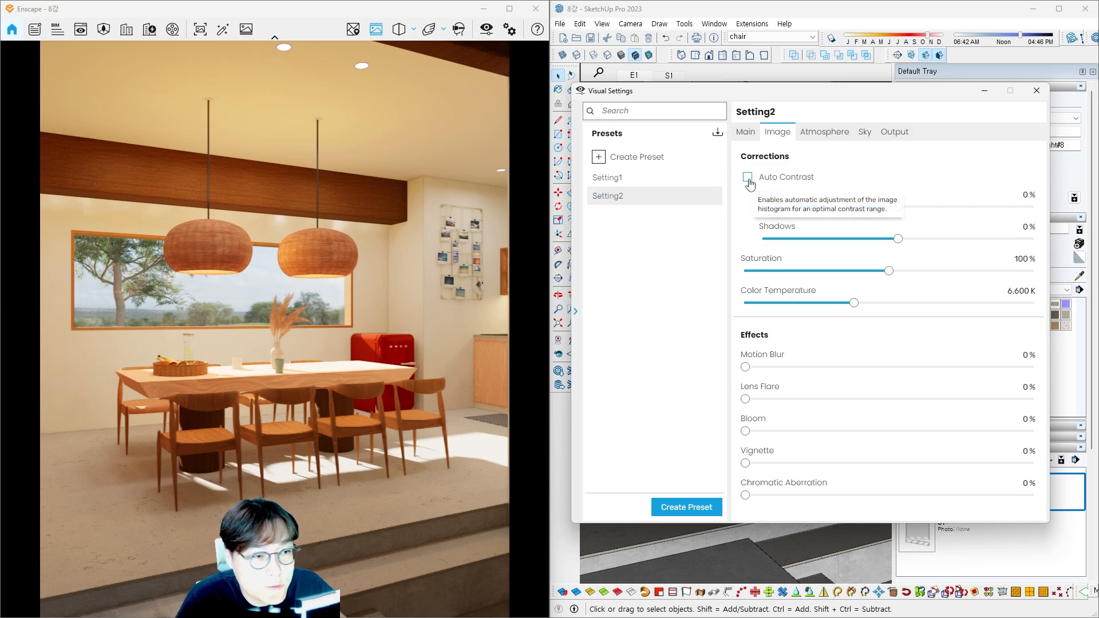
{"action": "left_click", "coordinate": [748, 177]}
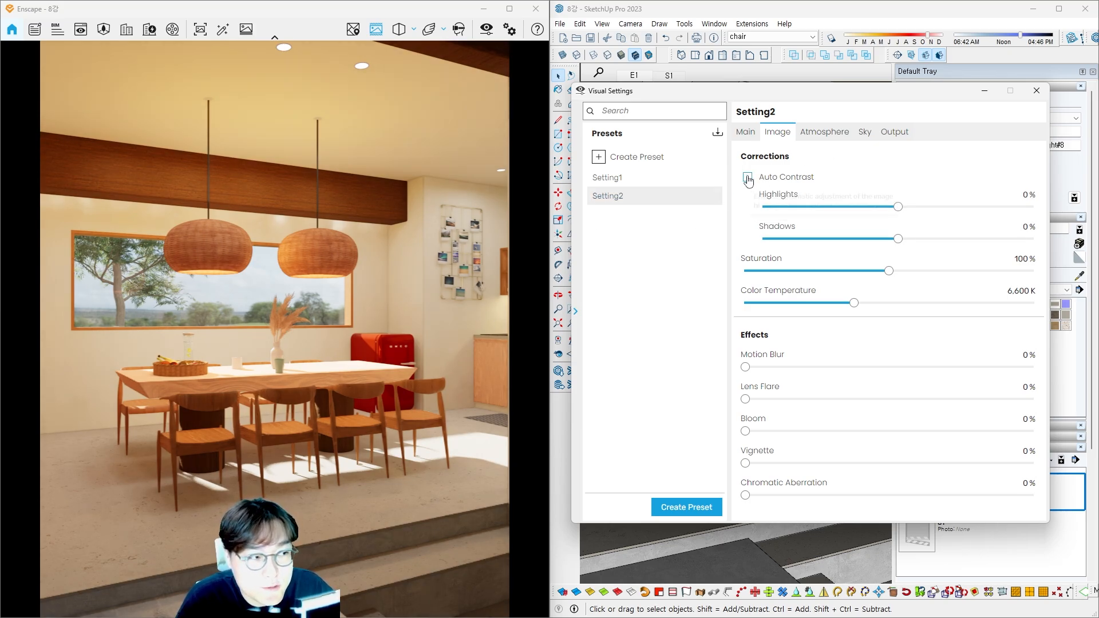
{"action": "left_click", "coordinate": [748, 178]}
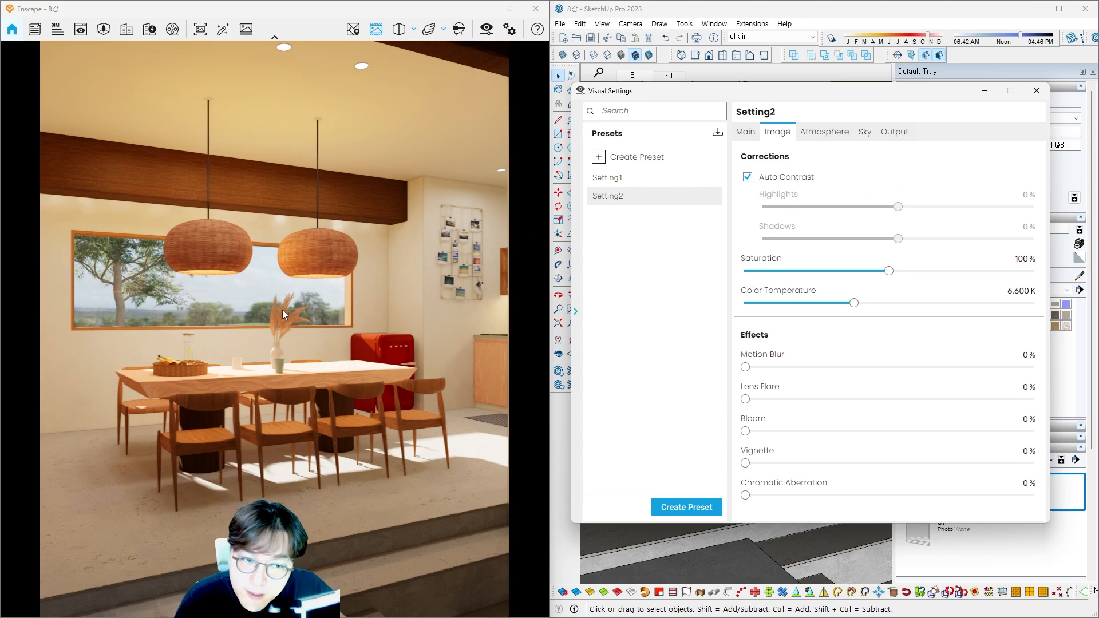
{"action": "left_click", "coordinate": [750, 177]}
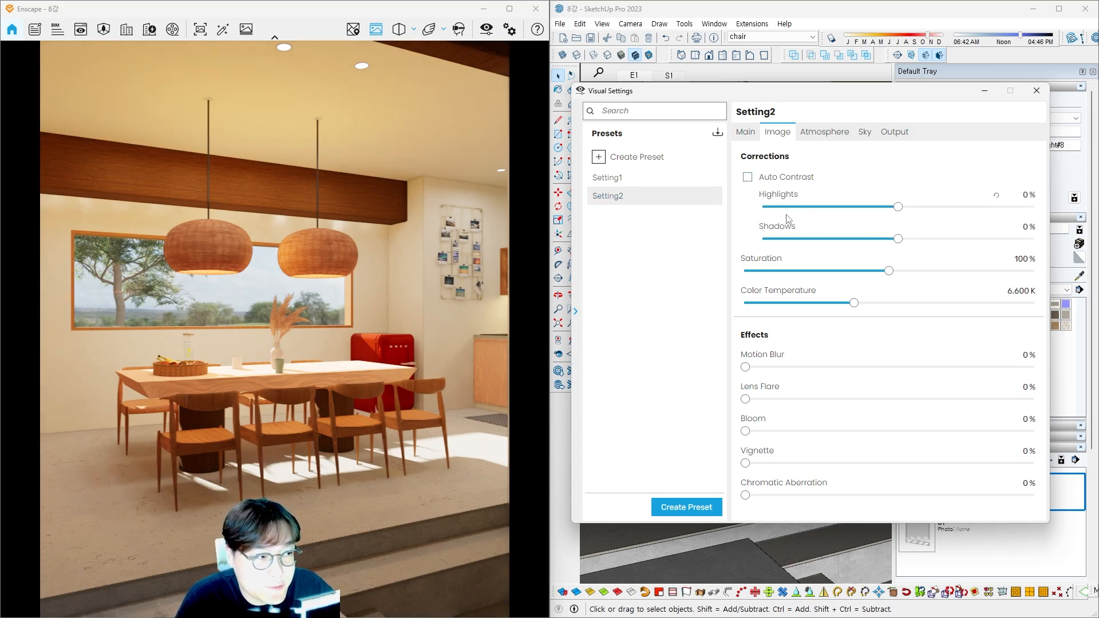
Step: Test the Highlights correction down to -100%, then set Highlights to 16% and Shadows to 9%
{"action": "left_click_drag", "start_coordinate": [897, 207], "coordinate": [698, 227]}
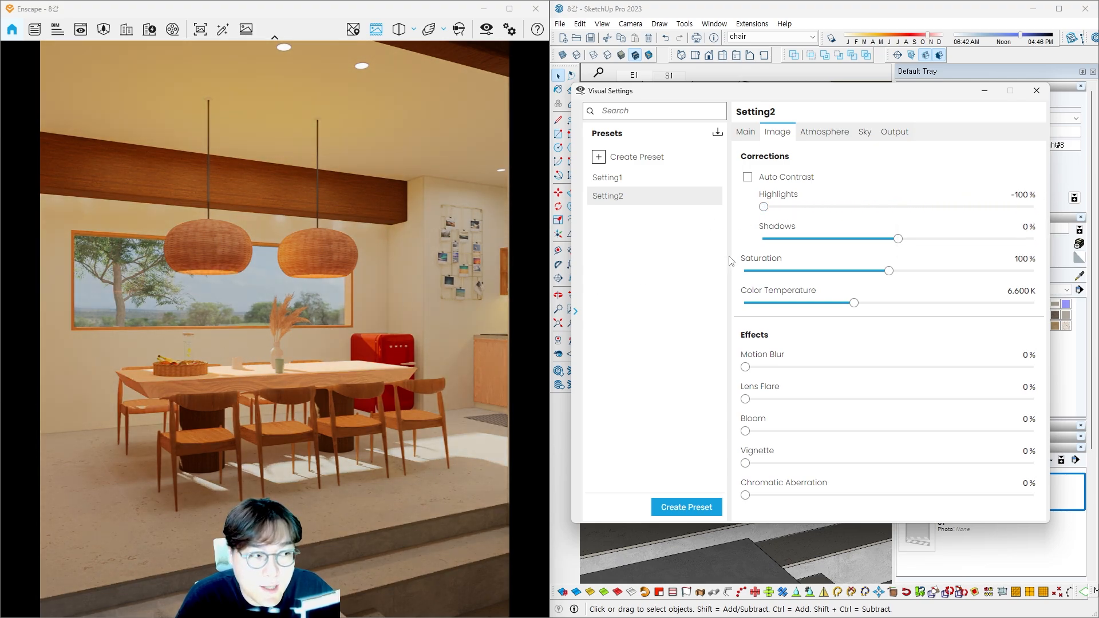
{"action": "left_click_drag", "start_coordinate": [765, 207], "coordinate": [836, 208]}
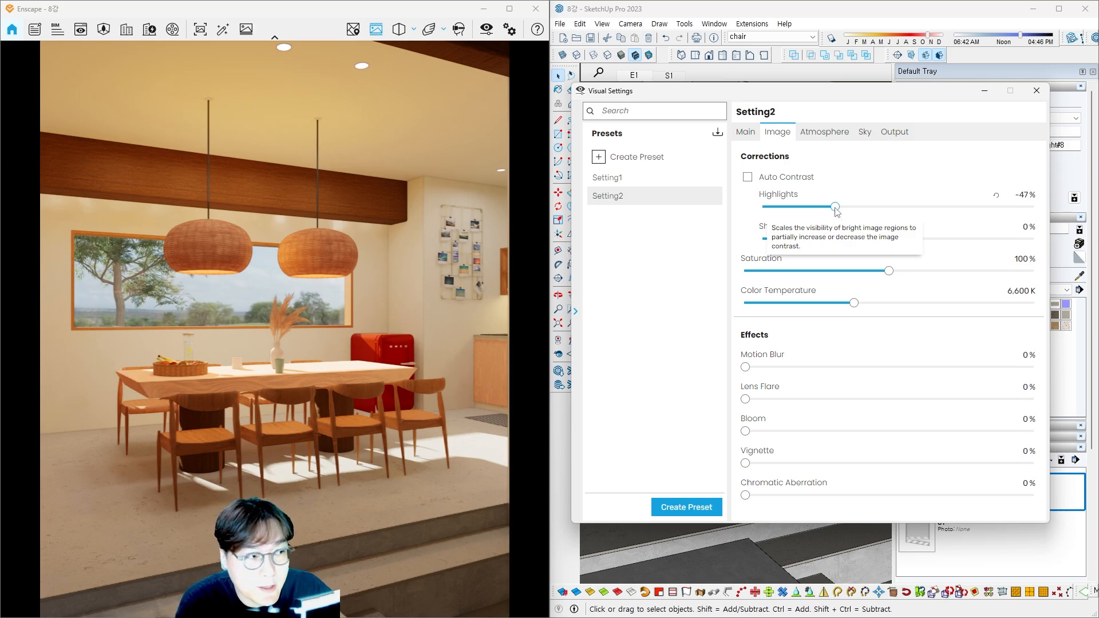
{"action": "left_click_drag", "start_coordinate": [836, 210], "coordinate": [917, 208]}
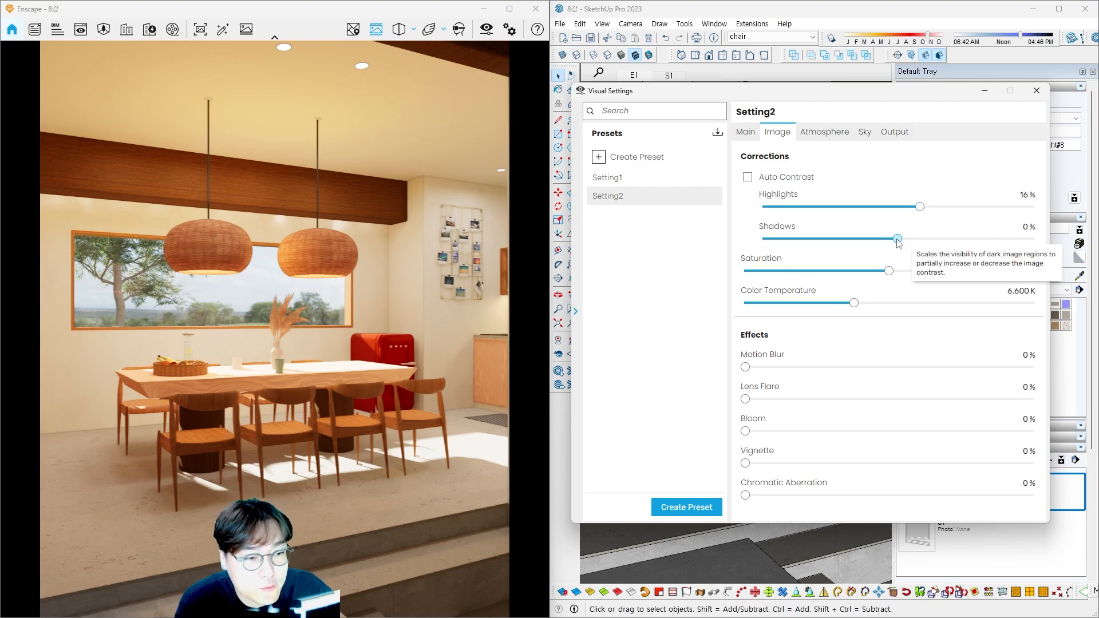
{"action": "mouse_move", "coordinate": [897, 239]}
{"action": "left_mouse_down"}
{"action": "mouse_move", "coordinate": [789, 240]}
{"action": "mouse_move", "coordinate": [994, 240]}
{"action": "mouse_move", "coordinate": [858, 240]}
{"action": "mouse_move", "coordinate": [990, 239]}
{"action": "mouse_move", "coordinate": [906, 239]}
{"action": "left_mouse_up"}
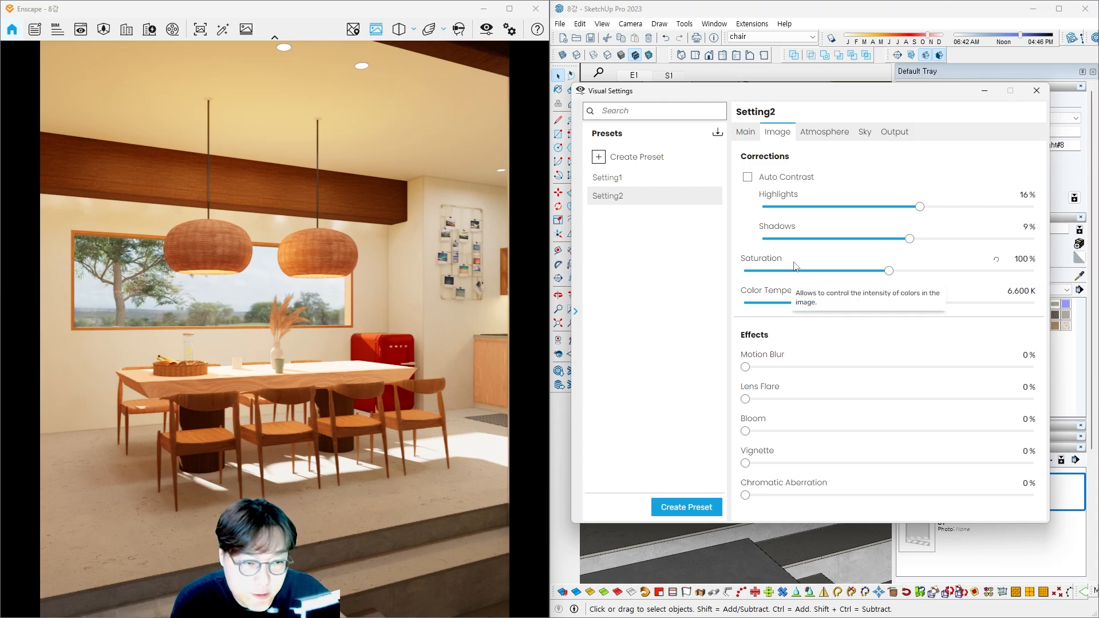
Step: Reduce the image Saturation to 88% and warm the Color Temperature to 4,862 K
{"action": "left_click_drag", "start_coordinate": [894, 274], "coordinate": [872, 274]}
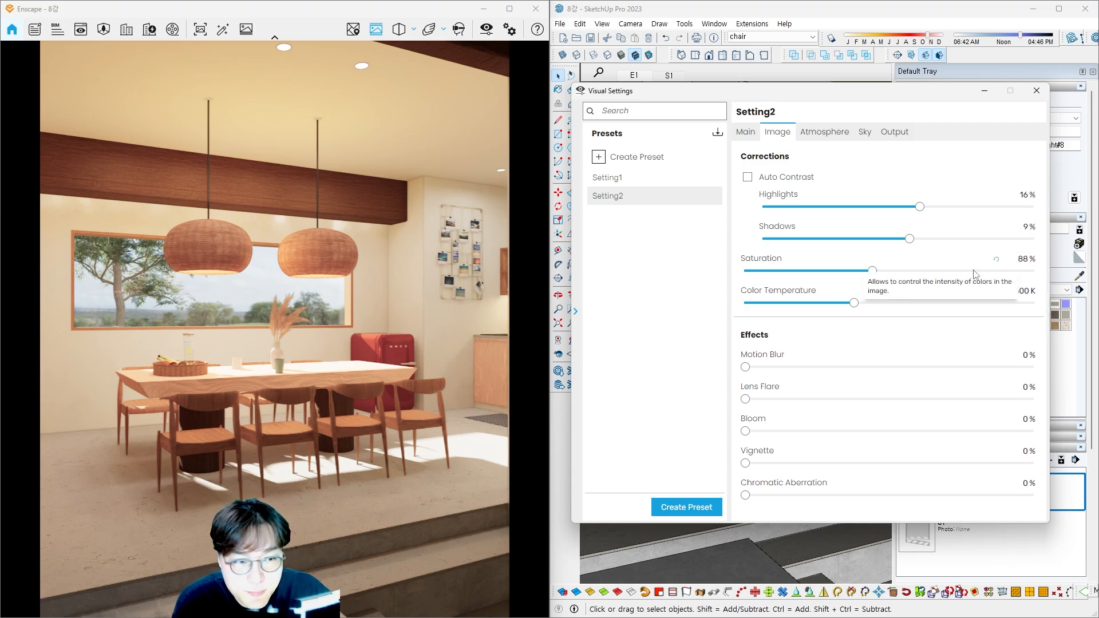
{"action": "left_click", "coordinate": [874, 274]}
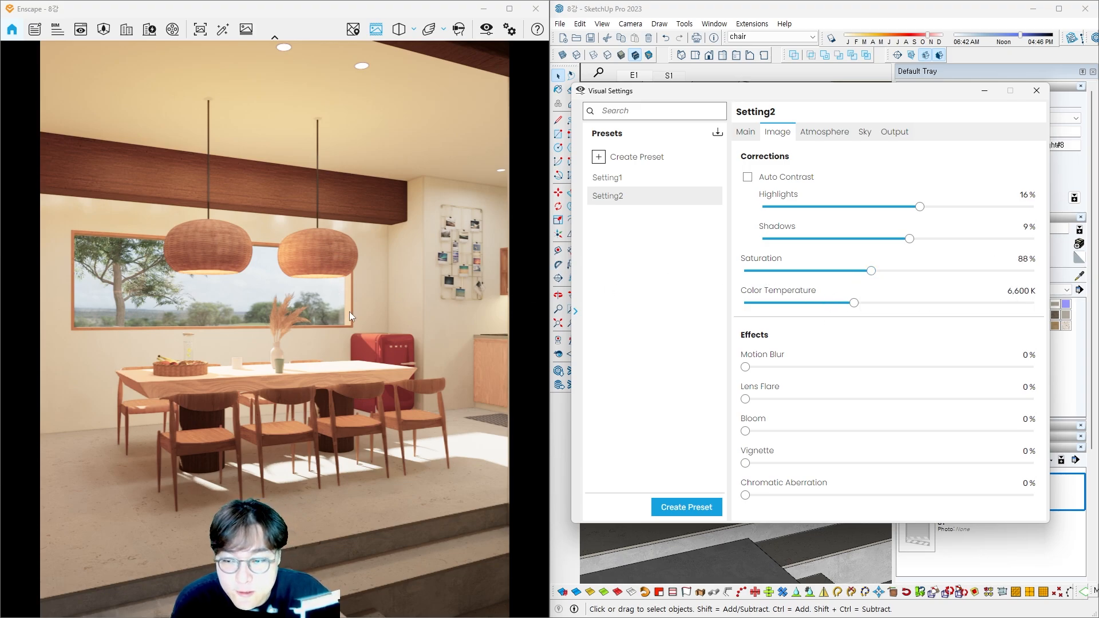
{"action": "left_click_drag", "start_coordinate": [850, 310], "coordinate": [933, 309]}
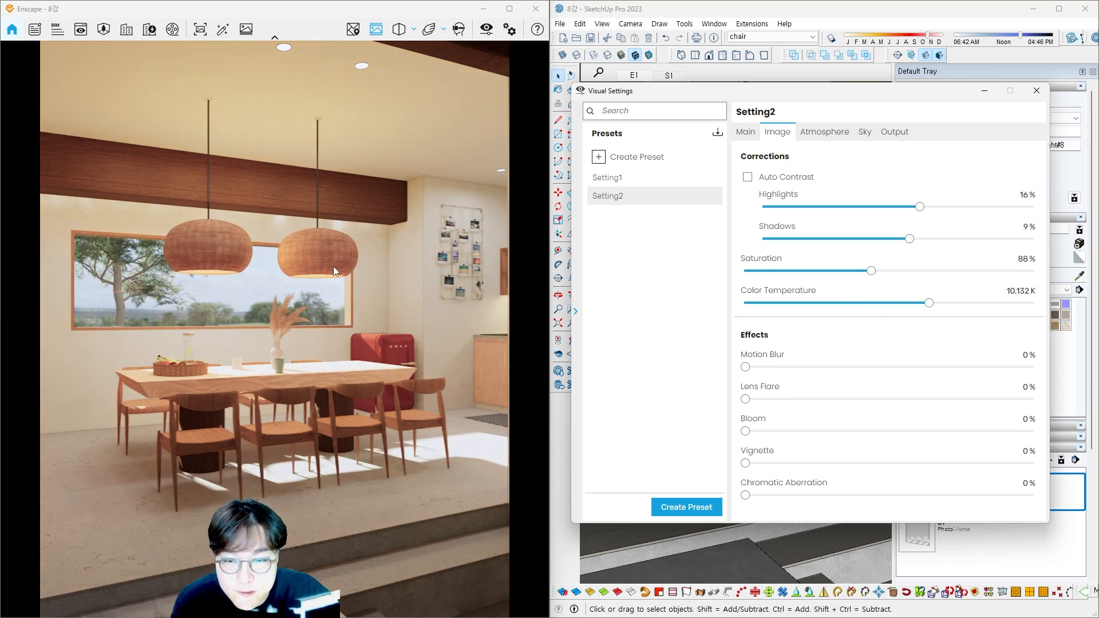
{"action": "left_click_drag", "start_coordinate": [928, 305], "coordinate": [818, 307]}
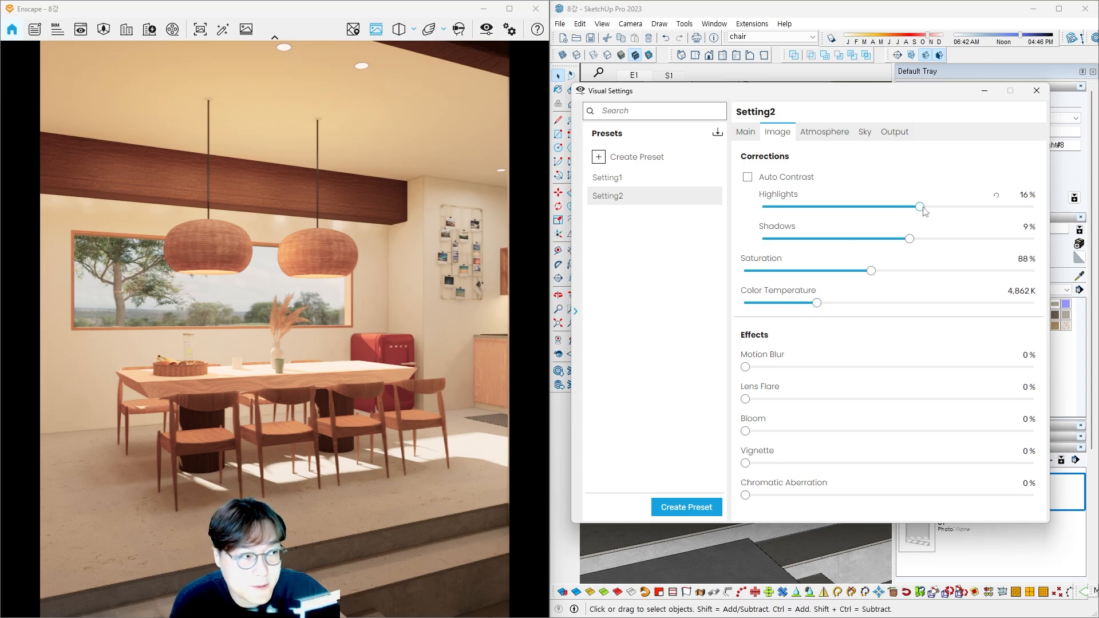
Step: Readjust the image corrections to 9% Highlights and -25% Shadows
{"action": "left_click_drag", "start_coordinate": [922, 207], "coordinate": [881, 208]}
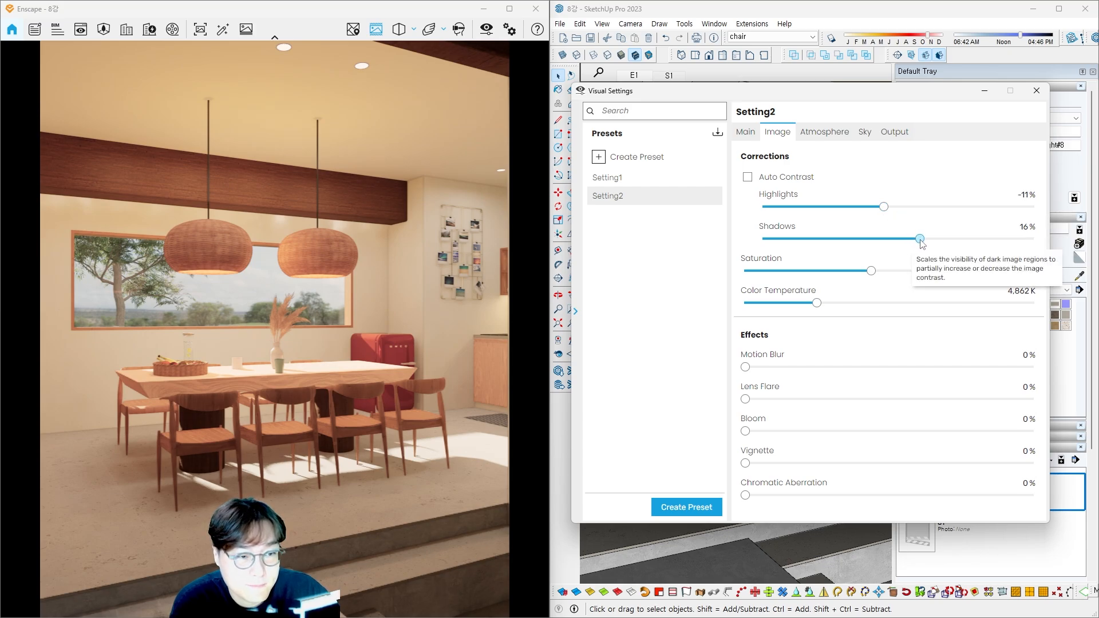
{"action": "left_click_drag", "start_coordinate": [920, 240], "coordinate": [870, 251]}
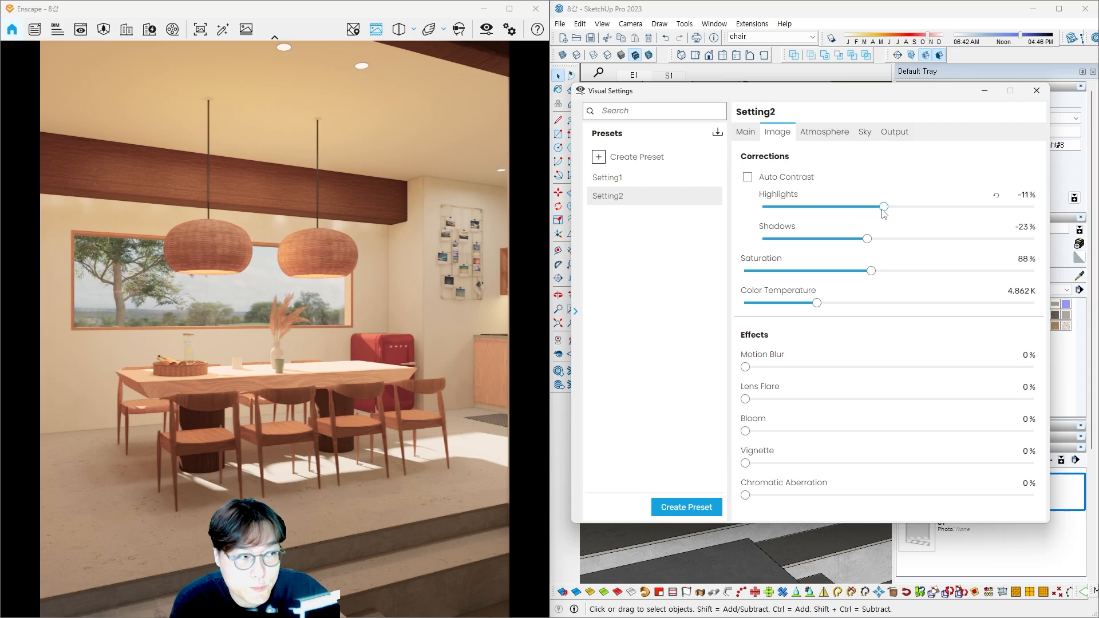
{"action": "left_click_drag", "start_coordinate": [883, 207], "coordinate": [867, 237]}
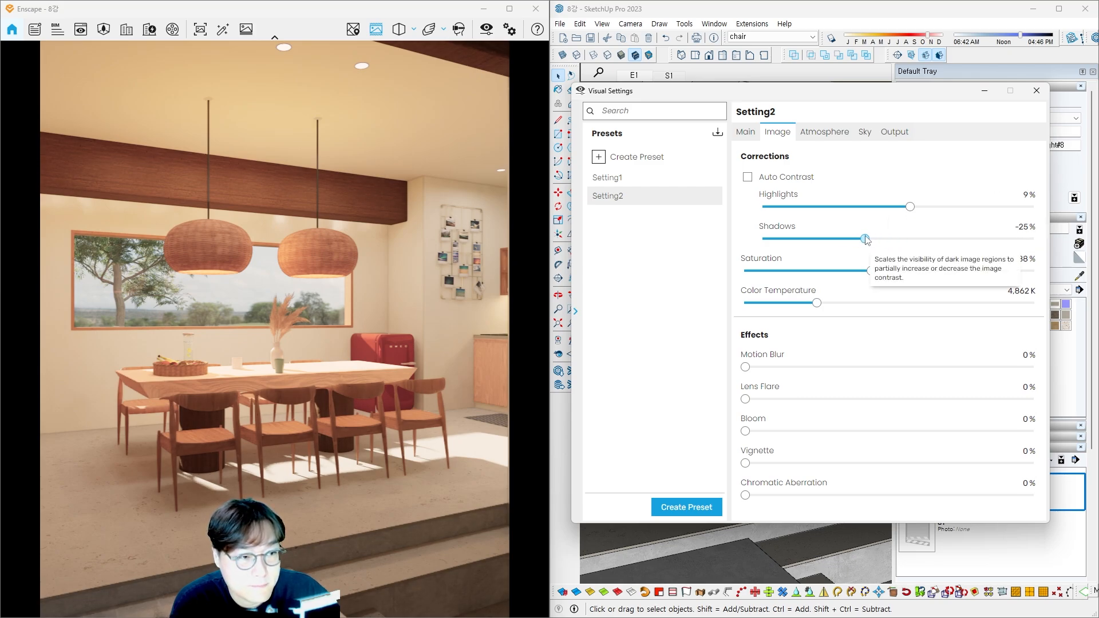
Step: Set the Sun Brightness in the atmosphere illumination settings to 163%
{"action": "left_click", "coordinate": [812, 135]}
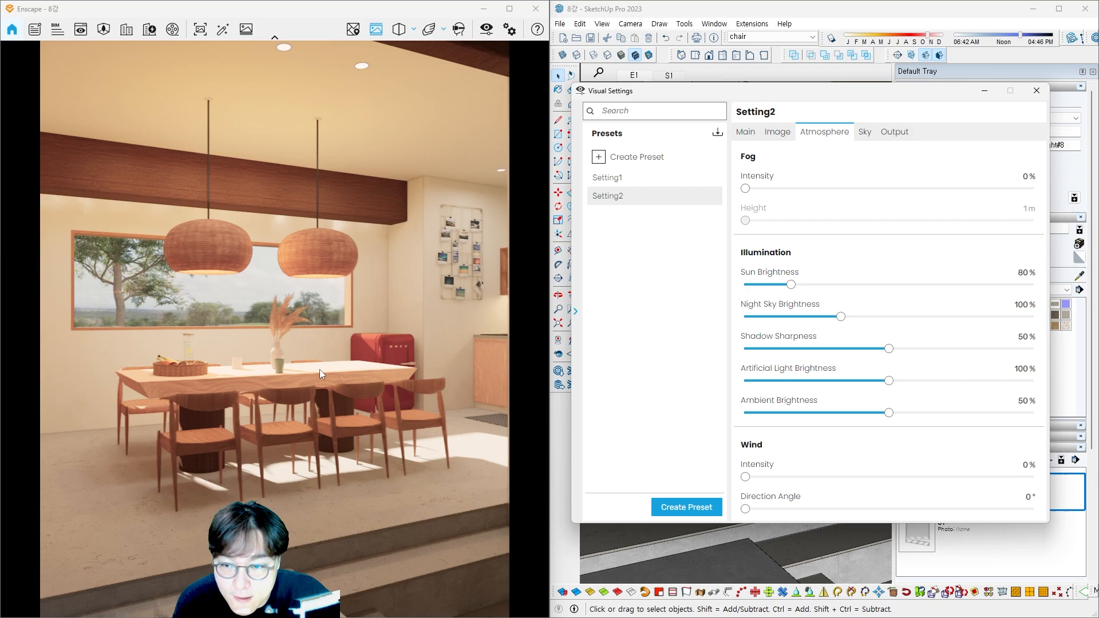
{"action": "left_click_drag", "start_coordinate": [789, 284], "coordinate": [744, 285]}
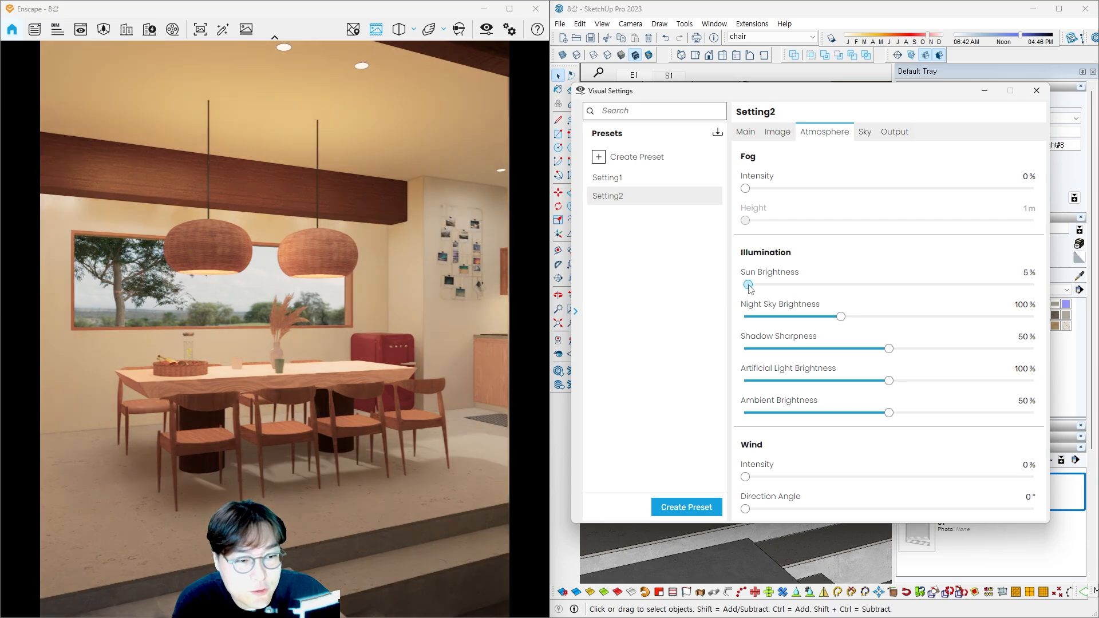
{"action": "left_click_drag", "start_coordinate": [744, 284], "coordinate": [835, 284]}
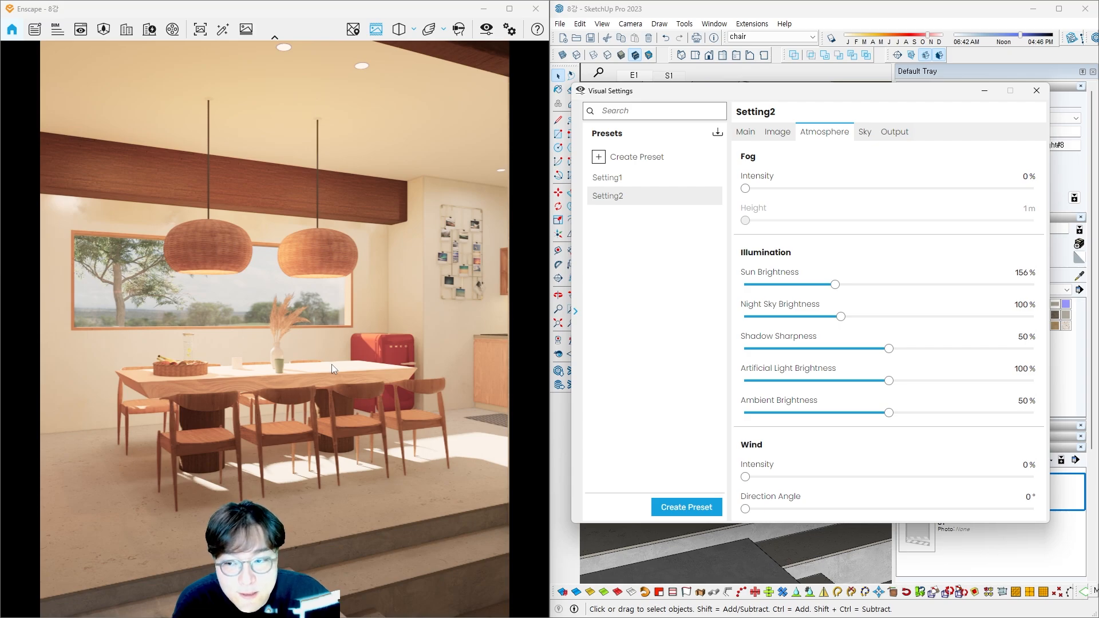
{"action": "mouse_move", "coordinate": [834, 284]}
{"action": "left_mouse_down"}
{"action": "mouse_move", "coordinate": [923, 284]}
{"action": "mouse_move", "coordinate": [838, 284]}
{"action": "left_mouse_up"}
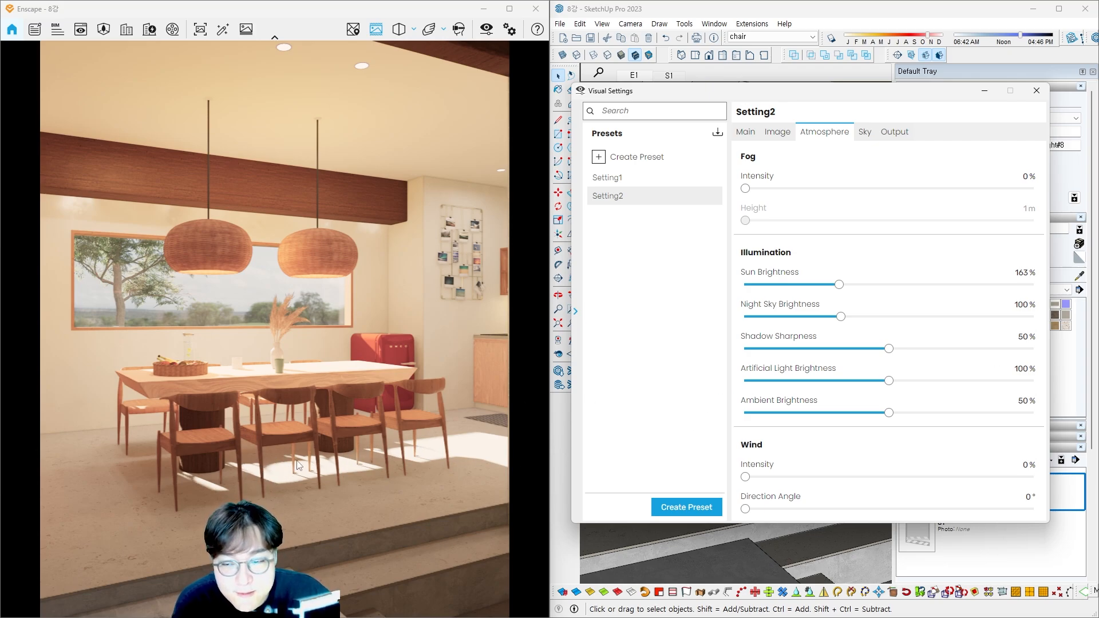
Step: Compare the sharpest and softest sun shadows, and set the Shadow Sharpness to 22%
{"action": "left_click_drag", "start_coordinate": [889, 349], "coordinate": [1035, 342]}
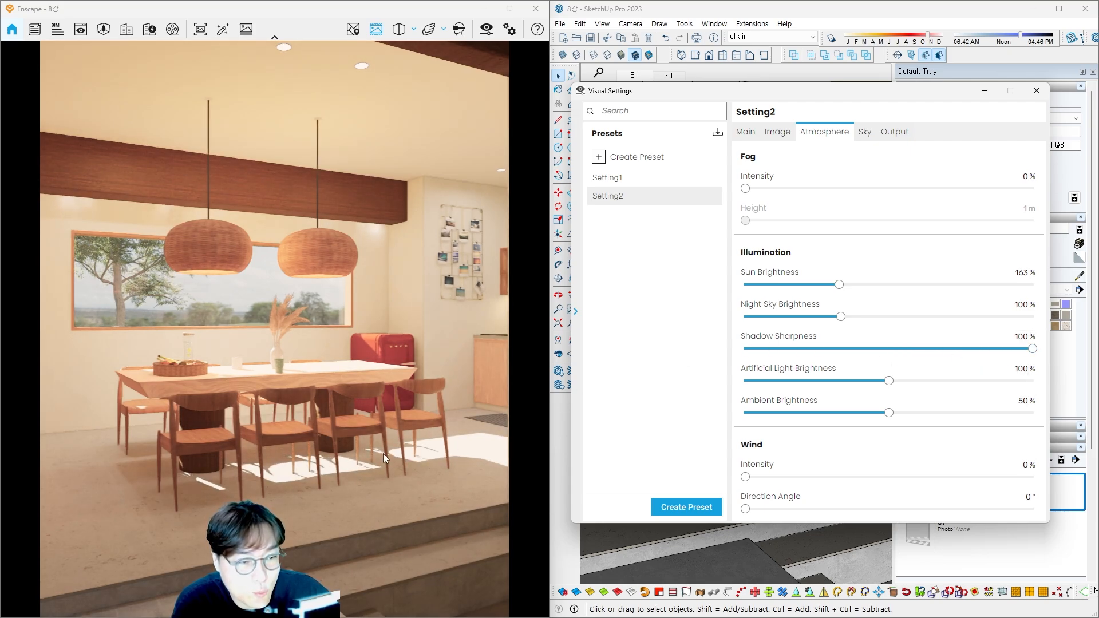
{"action": "left_click_drag", "start_coordinate": [1032, 349], "coordinate": [741, 350]}
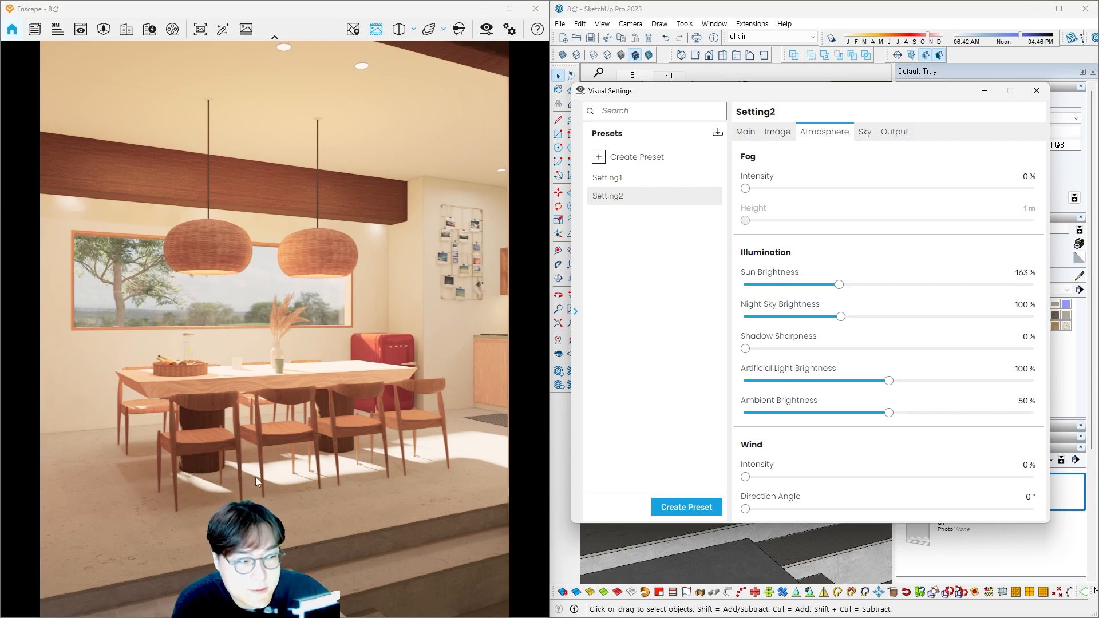
{"action": "left_click", "coordinate": [751, 349]}
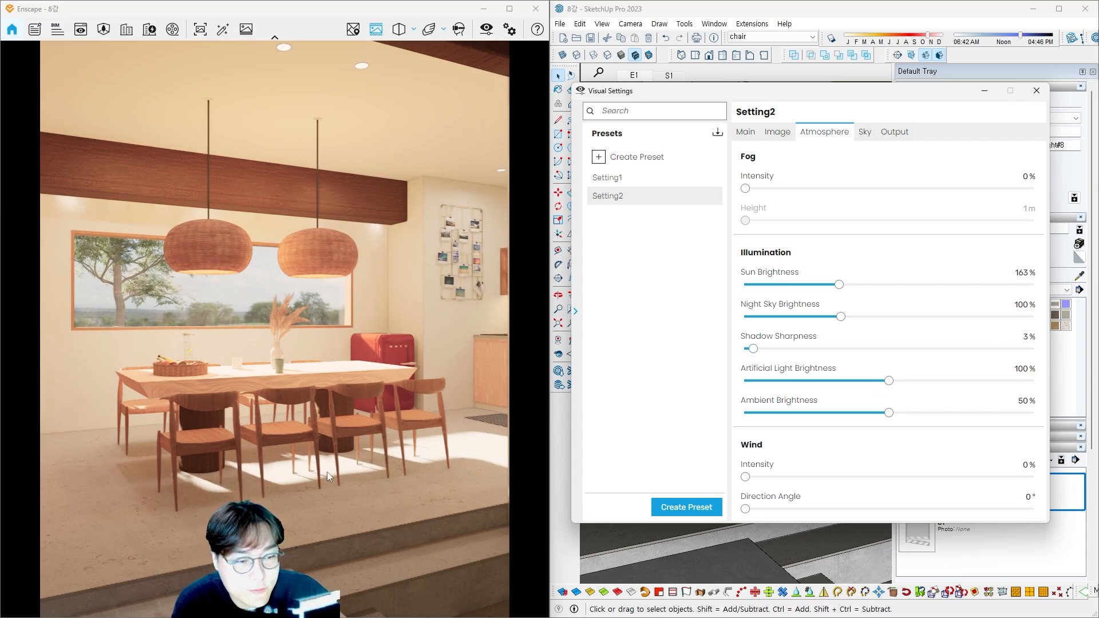
{"action": "left_click_drag", "start_coordinate": [750, 350], "coordinate": [812, 335]}
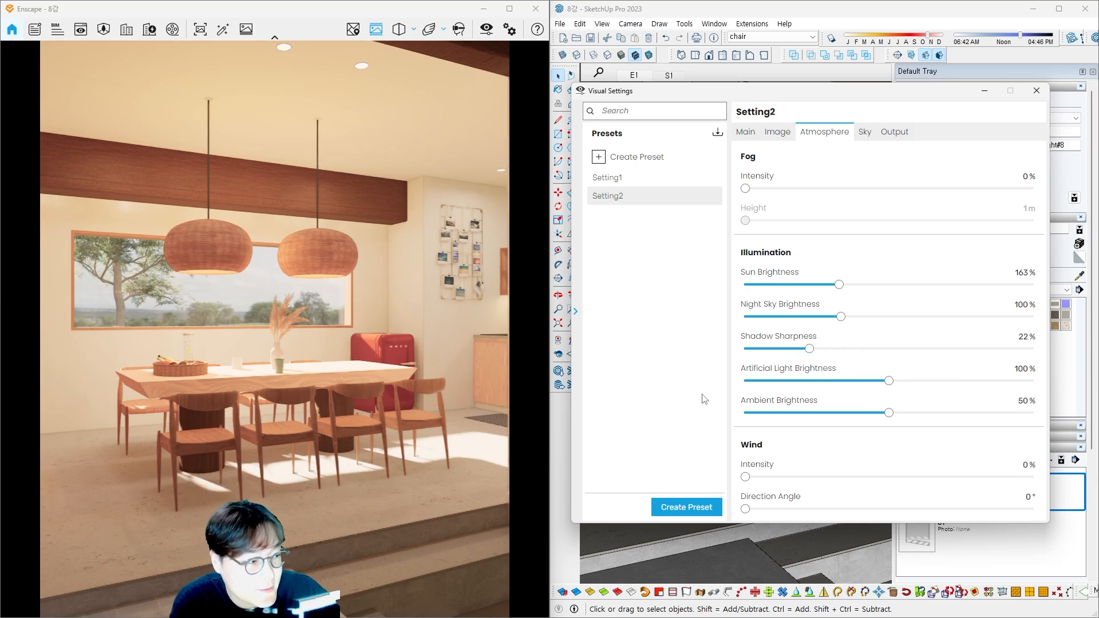
Step: Try a brighter Artificial Light Brightness of 124%, and settle on 93%
{"action": "mouse_move", "coordinate": [852, 372]}
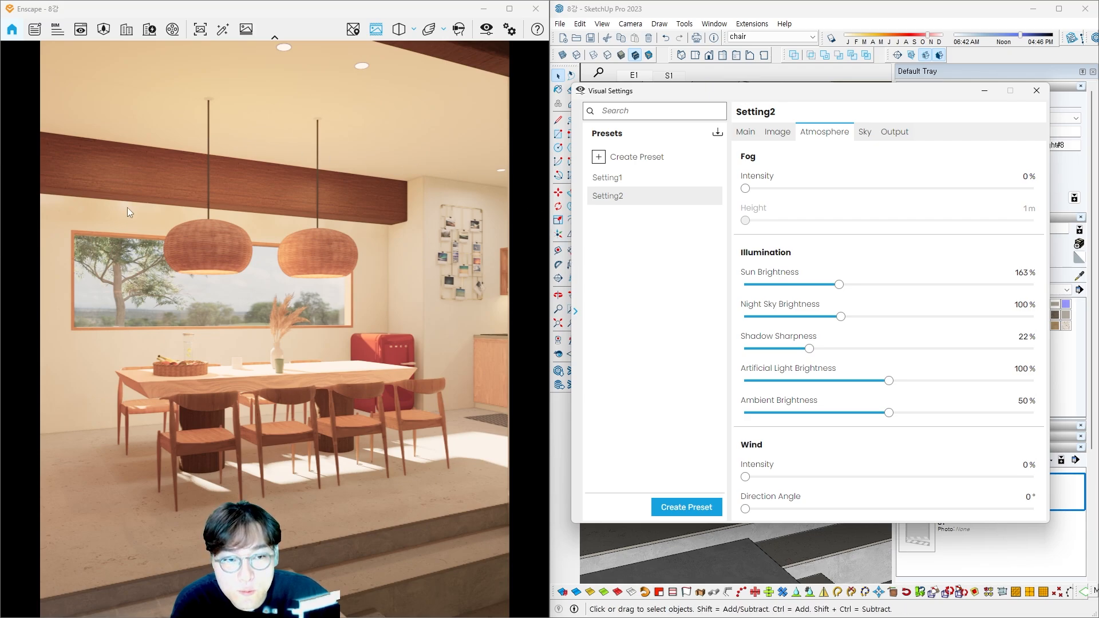
{"action": "left_click_drag", "start_coordinate": [889, 381], "coordinate": [923, 383]}
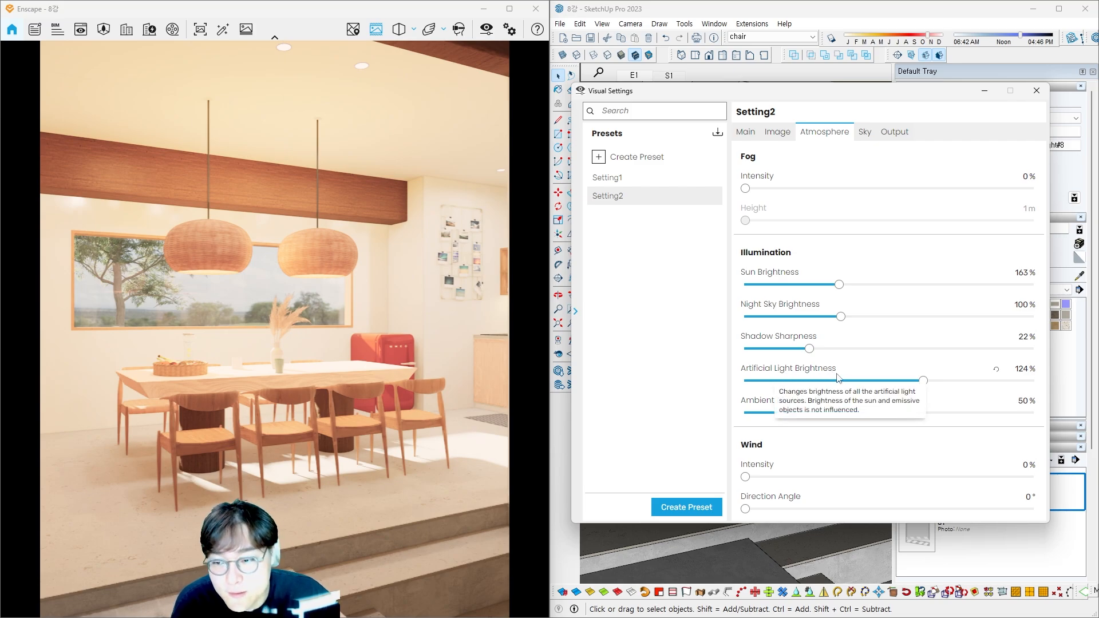
{"action": "left_click_drag", "start_coordinate": [927, 385], "coordinate": [880, 386]}
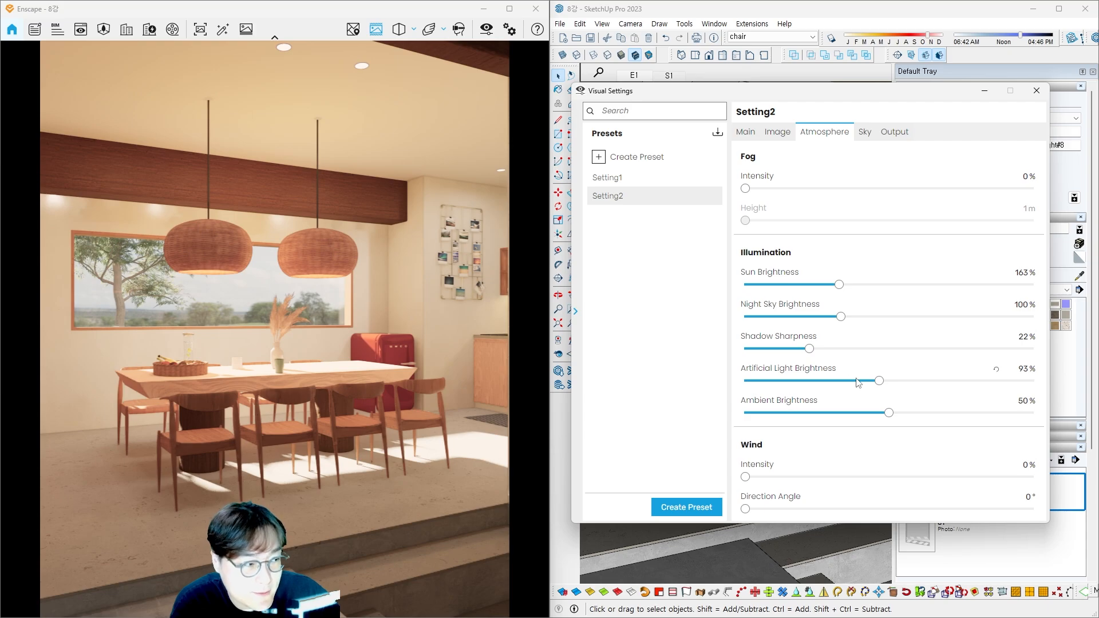
Step: Set the Artificial Light Brightness to 96%, and try an Ambient Brightness of 100% before resetting it to 50%
{"action": "left_click_drag", "start_coordinate": [880, 381], "coordinate": [885, 383]}
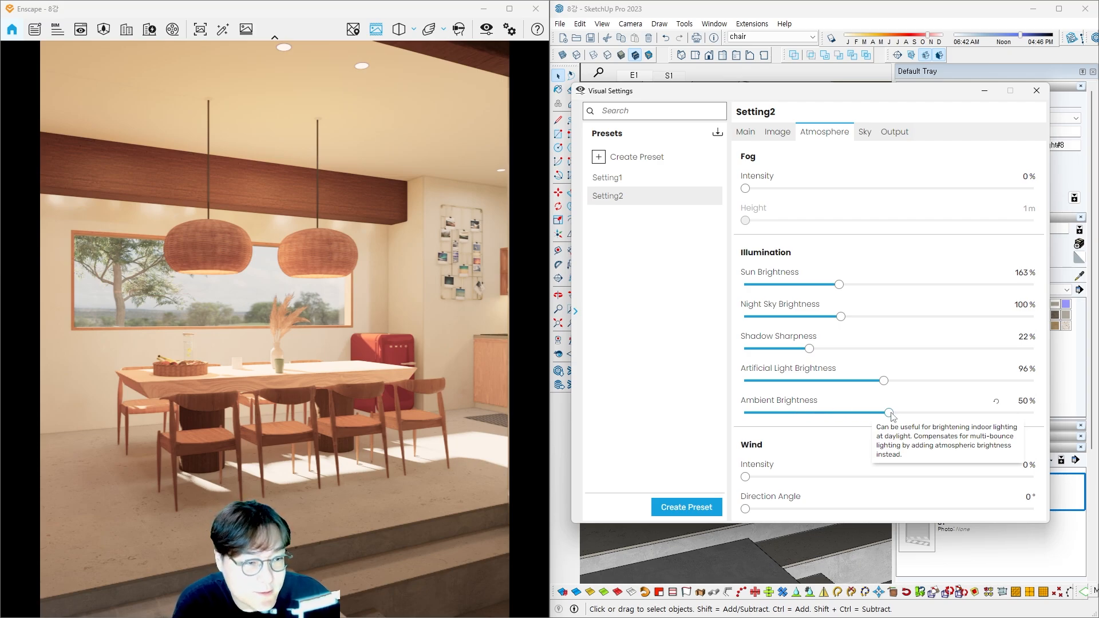
{"action": "left_click_drag", "start_coordinate": [893, 413], "coordinate": [1033, 413]}
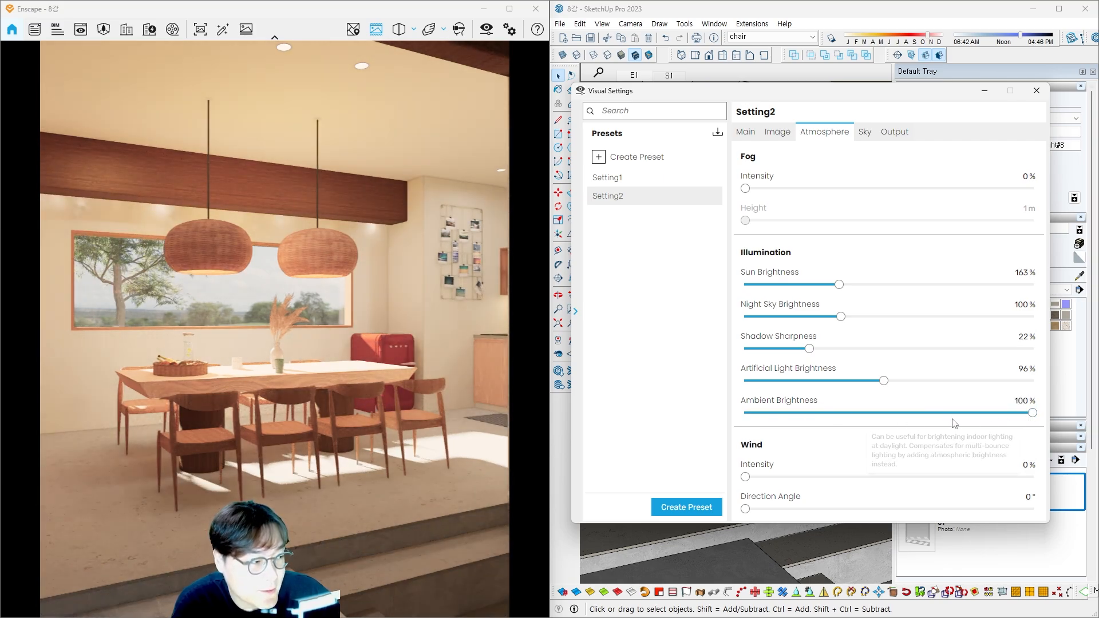
{"action": "left_click", "coordinate": [996, 403]}
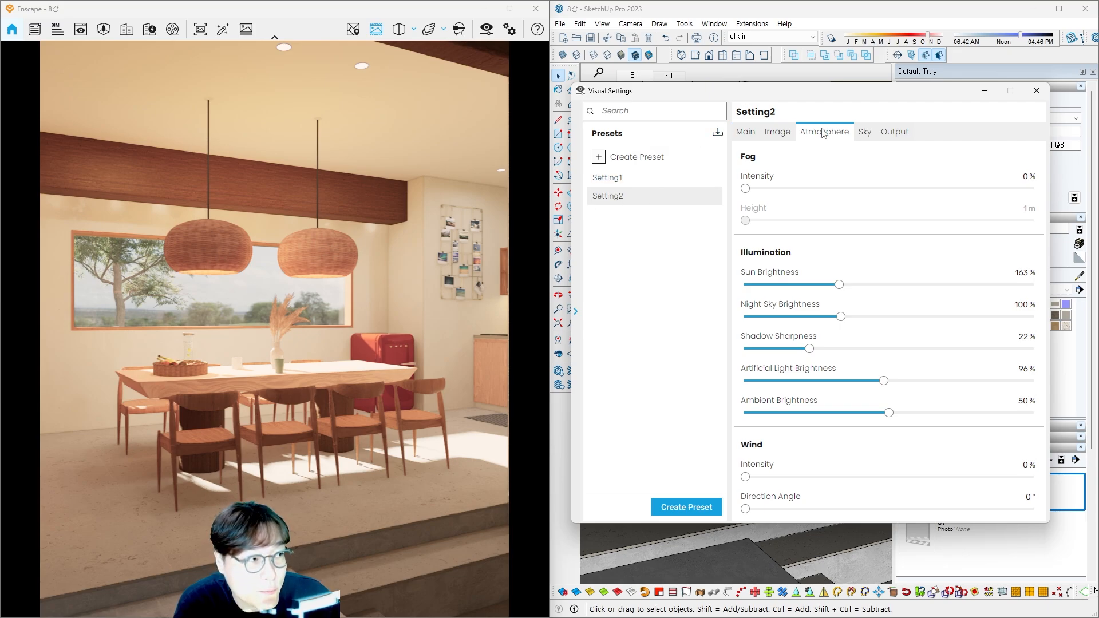
Step: Set the normalized average brightness of the skybox to 25,363.98 Lux
{"action": "left_click", "coordinate": [861, 133]}
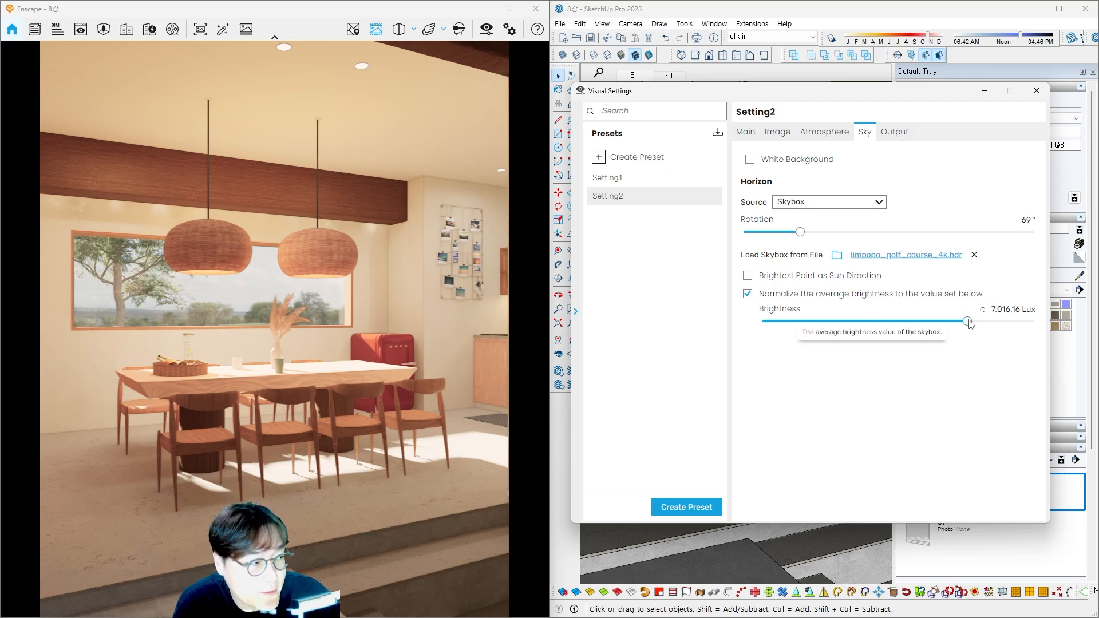
{"action": "left_click_drag", "start_coordinate": [966, 321], "coordinate": [991, 321]}
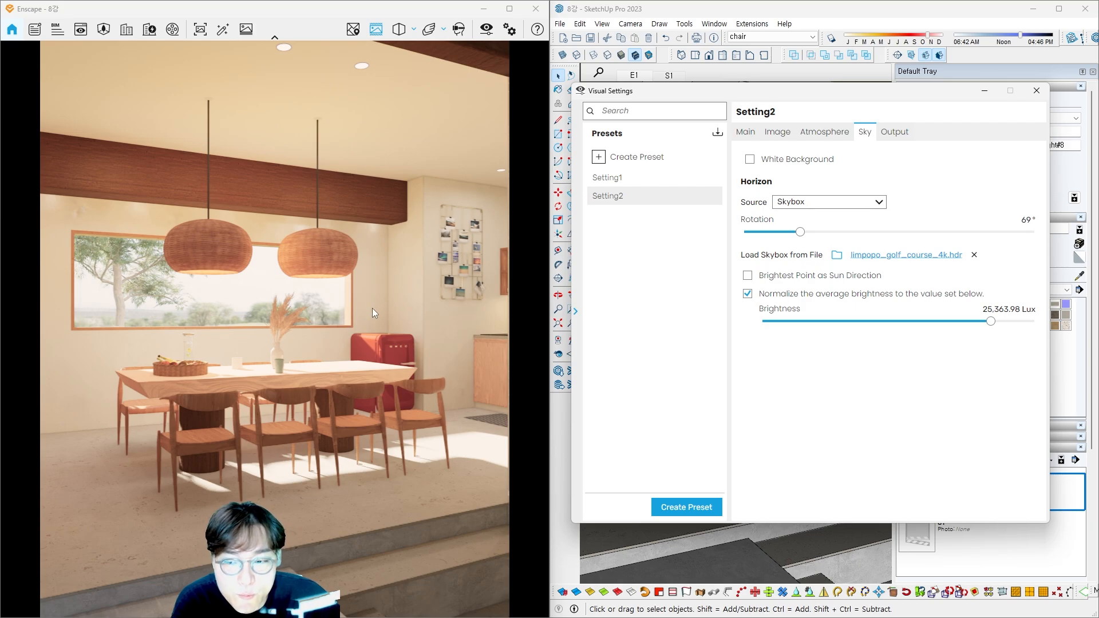
Step: Set the camera Exposure to 51% and narrow the Field of View to 40° horizontal
{"action": "left_click", "coordinate": [745, 133]}
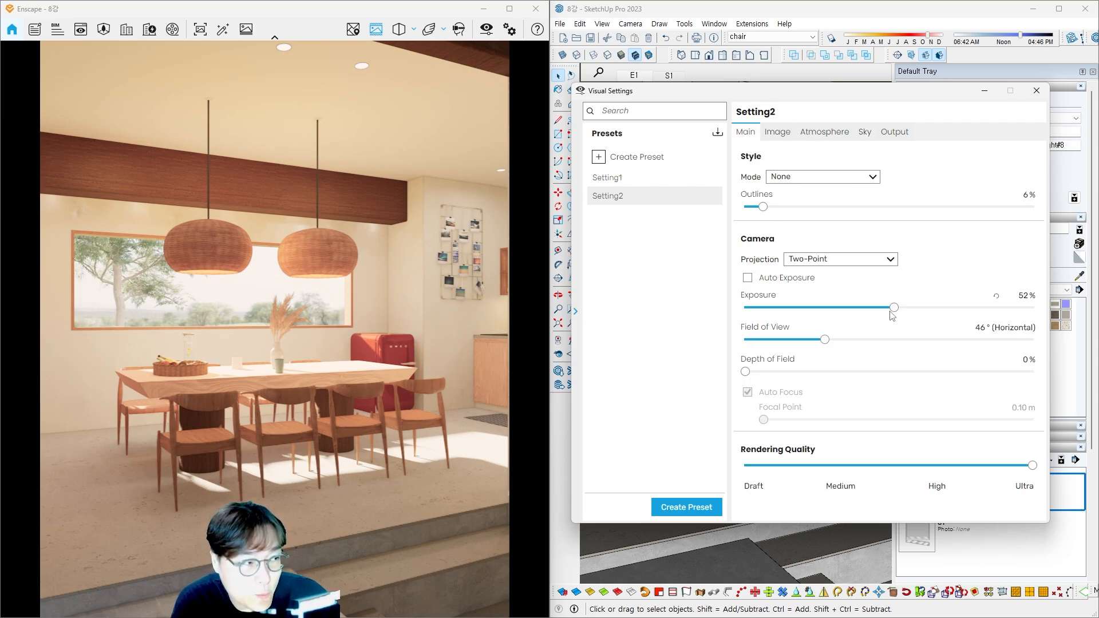
{"action": "left_click_drag", "start_coordinate": [892, 314], "coordinate": [895, 314]}
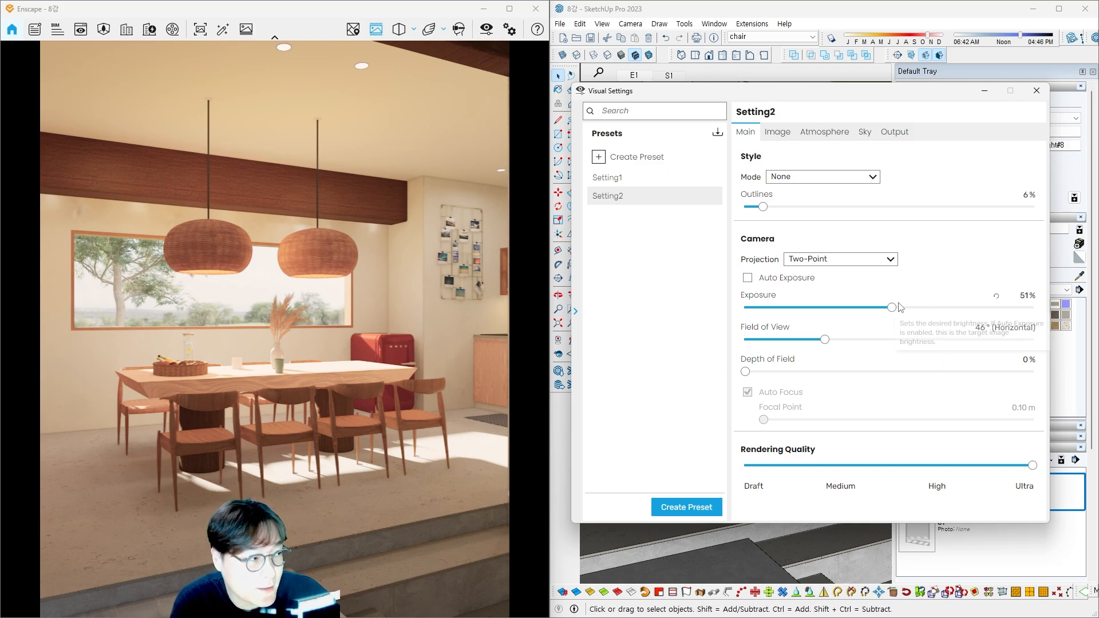
{"action": "left_click_drag", "start_coordinate": [891, 308], "coordinate": [888, 308]}
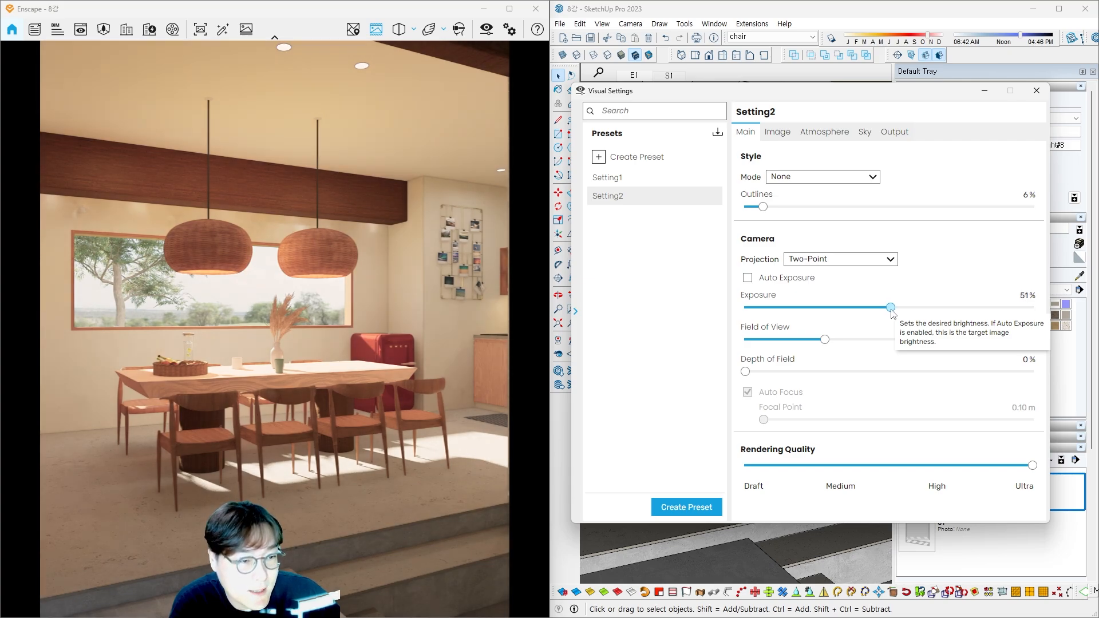
{"action": "left_click_drag", "start_coordinate": [892, 307], "coordinate": [893, 308]}
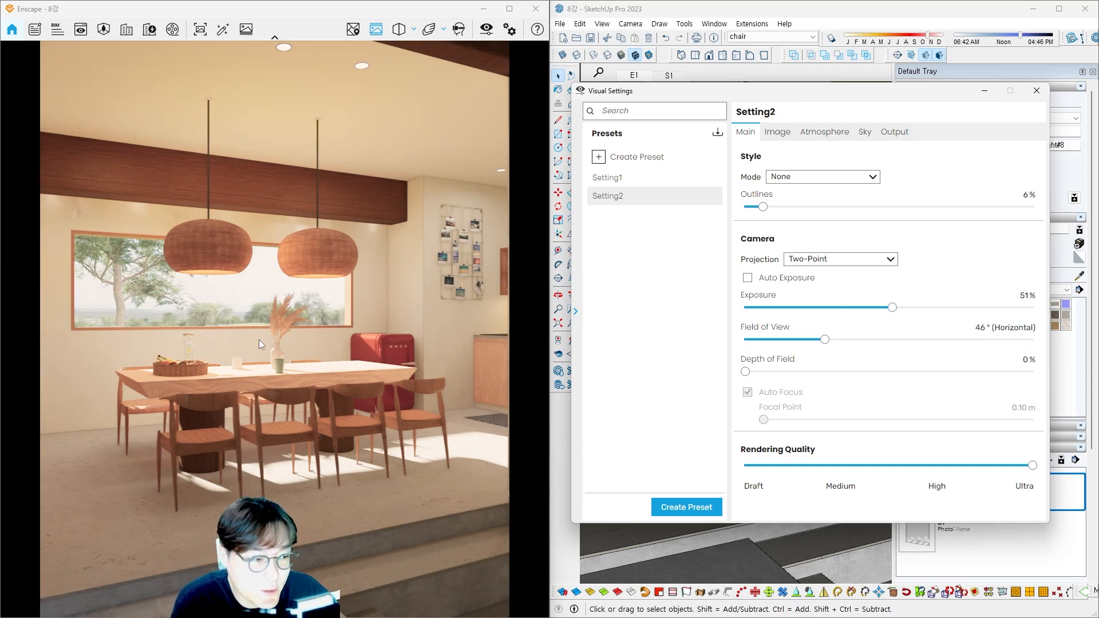
{"action": "left_click_drag", "start_coordinate": [825, 340], "coordinate": [812, 342]}
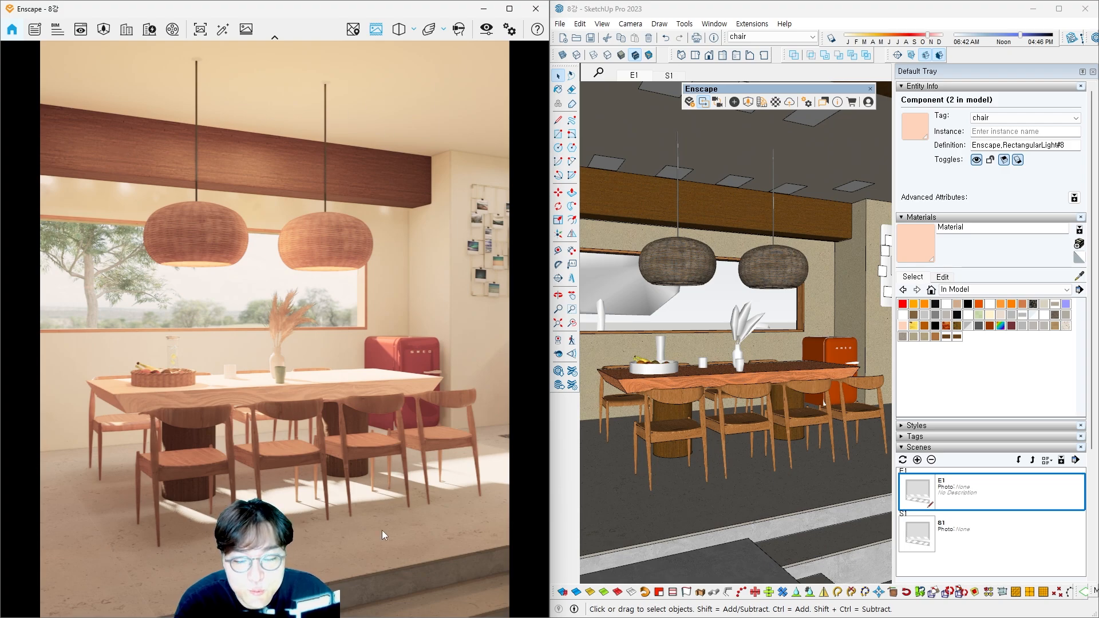
Step: Start an Enscape screenshot of the dining view and choose the desktop folder 엔스케이프 렌더링 as its save location
{"action": "left_click", "coordinate": [201, 31]}
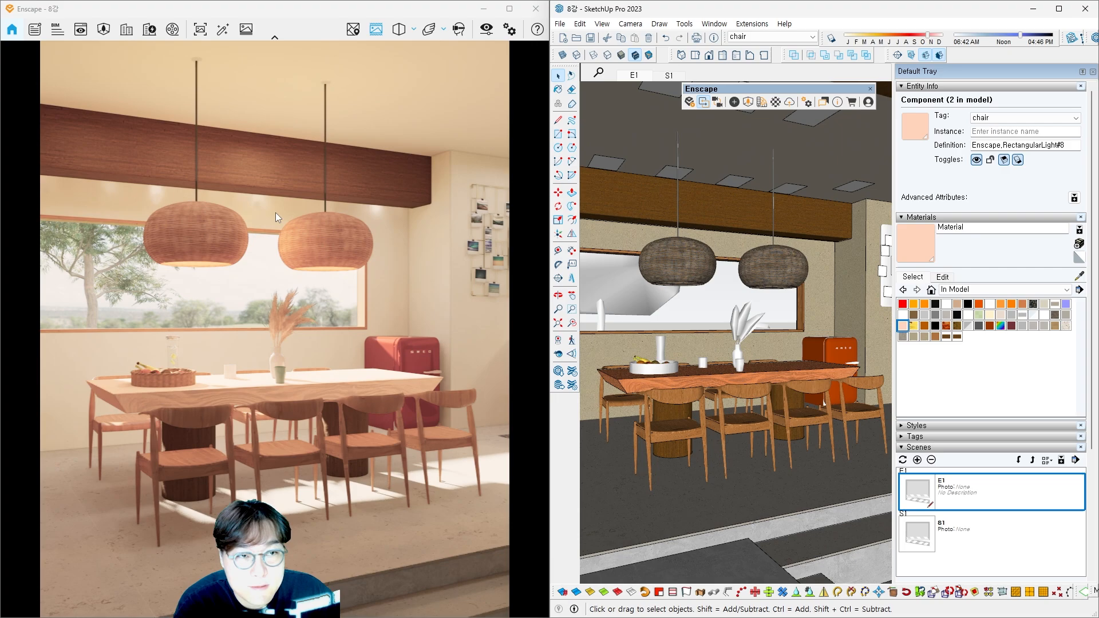
{"action": "left_click", "coordinate": [201, 31]}
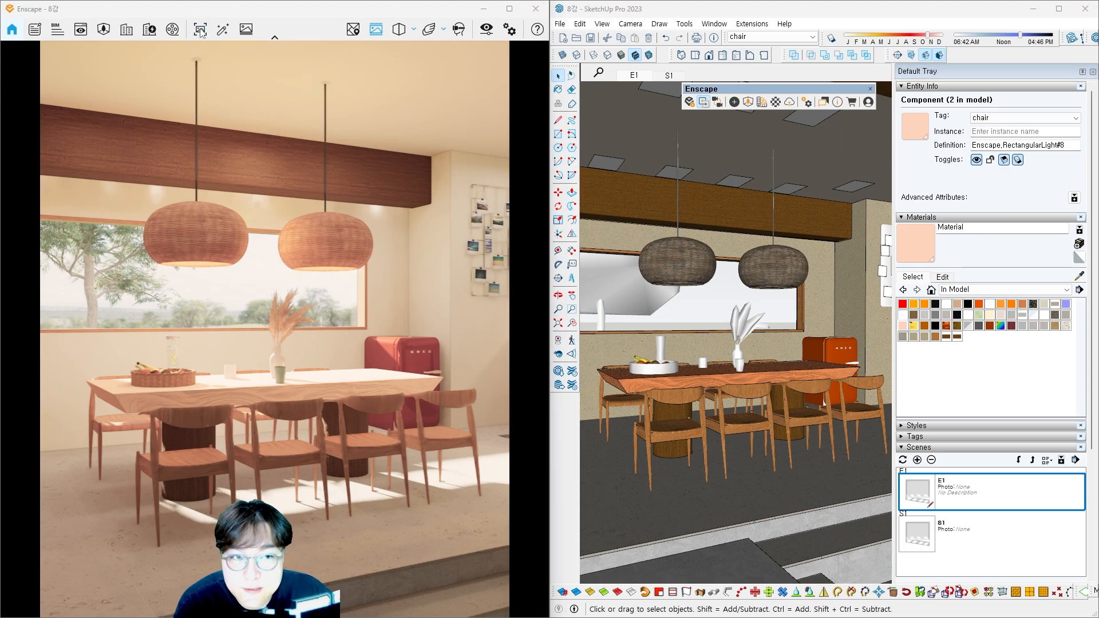
{"action": "left_click_drag", "start_coordinate": [201, 29], "coordinate": [314, 155]}
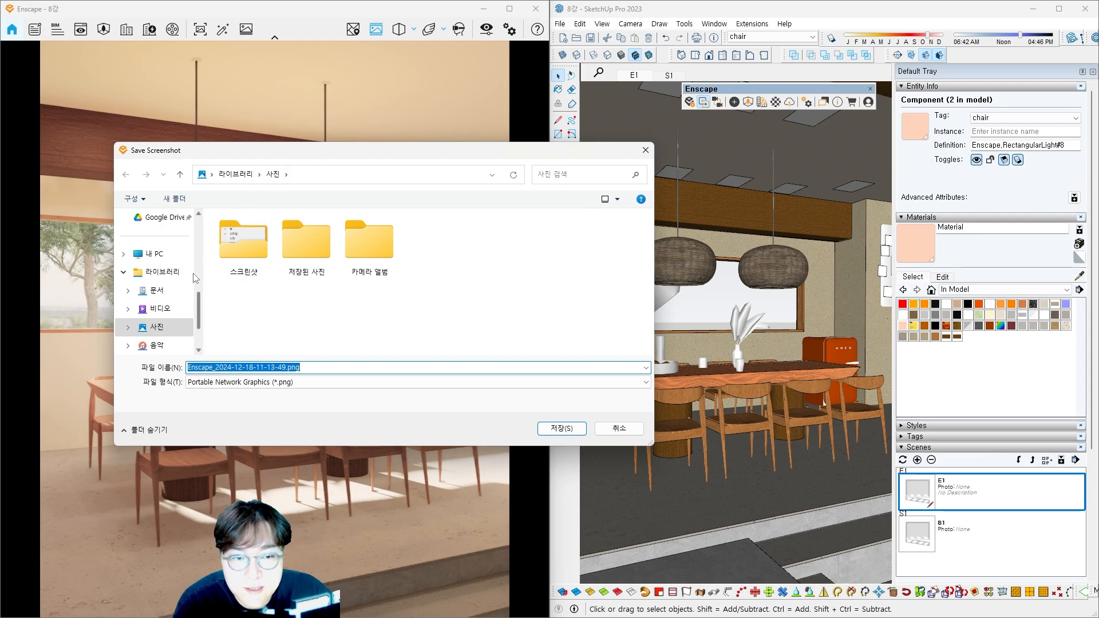
{"action": "scroll", "coordinate": [182, 279], "scroll_direction": "up", "scroll_amount": 4}
{"action": "scroll", "coordinate": [182, 279], "scroll_direction": "up", "scroll_amount": 3}
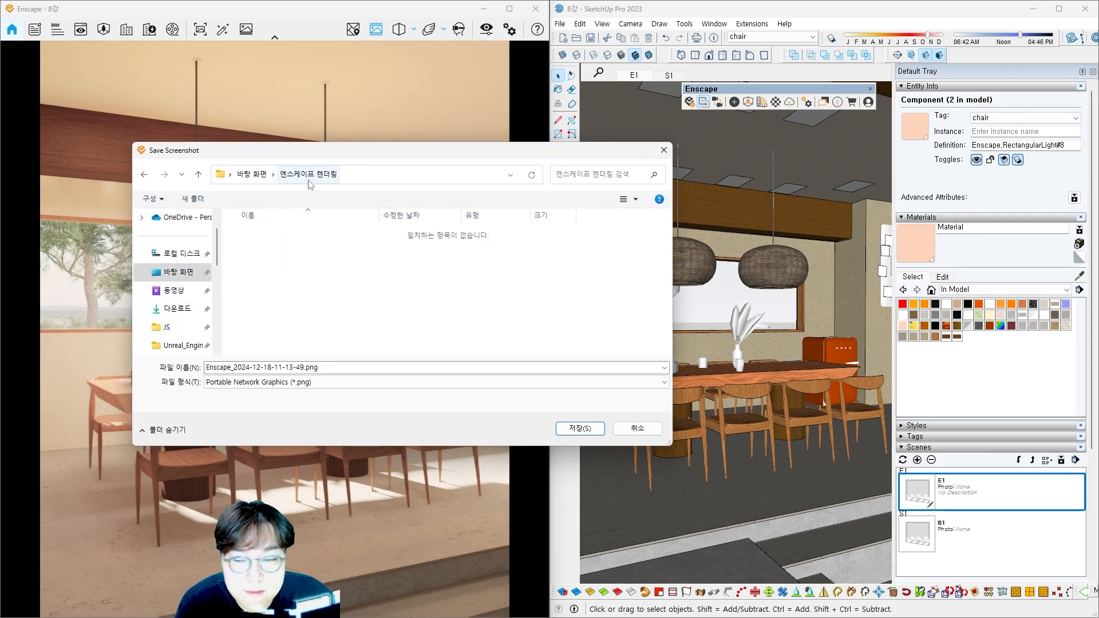
Step: Name the screenshot file e1렌더링.png and save it to export the rendered image
{"action": "left_click", "coordinate": [319, 367]}
{"action": "left_click_drag", "start_coordinate": [305, 367], "coordinate": [167, 367]}
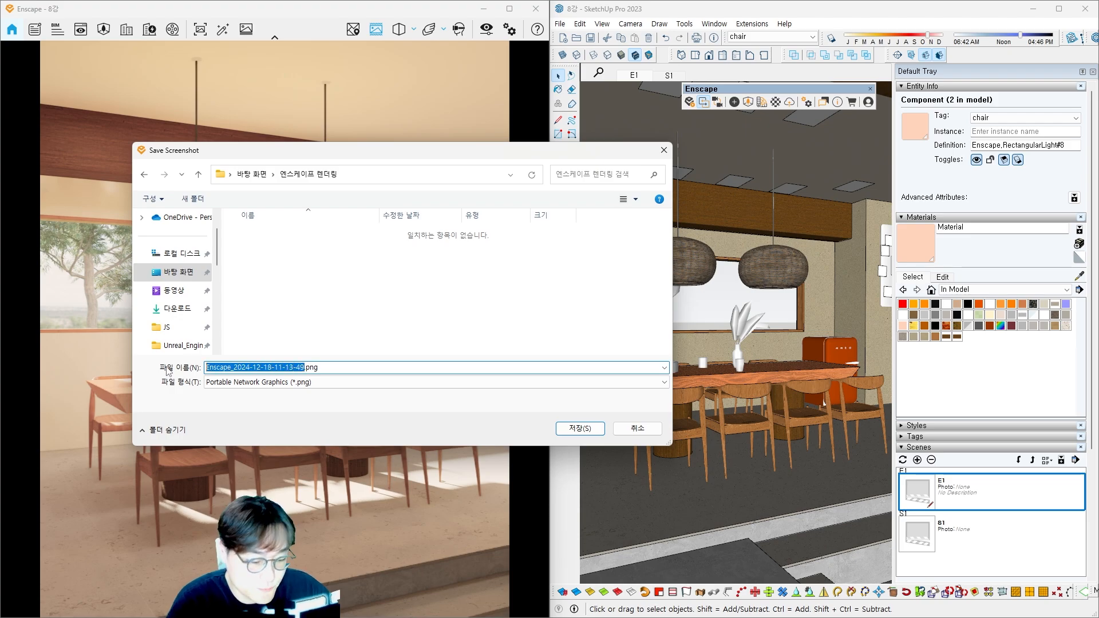
{"action": "key", "text": "Hangul"}
{"action": "type", "text": "1qj"}
{"action": "key", "text": "BackSpace"}
{"action": "key", "text": "BackSpace"}
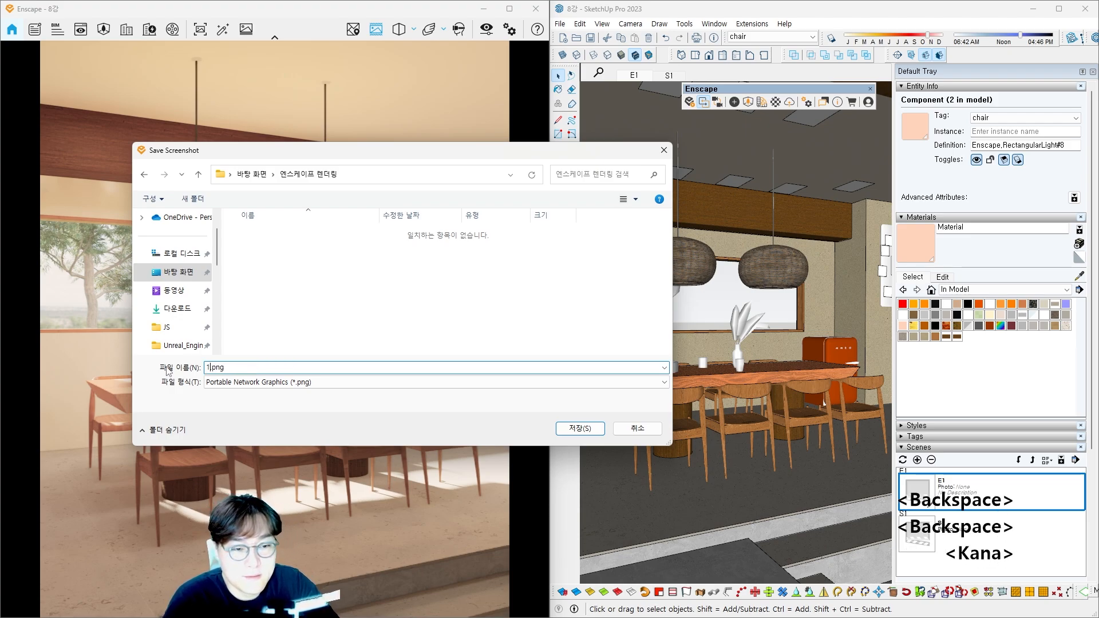
{"action": "key", "text": "BackSpace"}
{"action": "type", "text": "ㄷ"}
{"action": "key", "text": "BackSpace"}
{"action": "key", "text": "Hangul"}
{"action": "type", "text": "e1"}
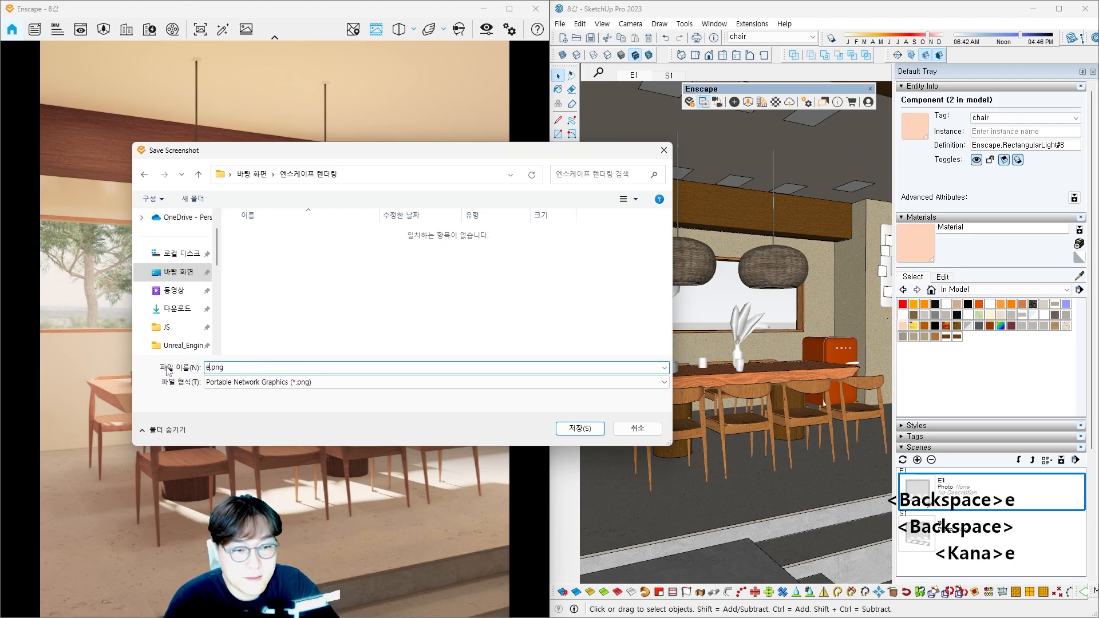
{"action": "key", "text": "Hangul"}
{"action": "type", "text": "렌더링"}
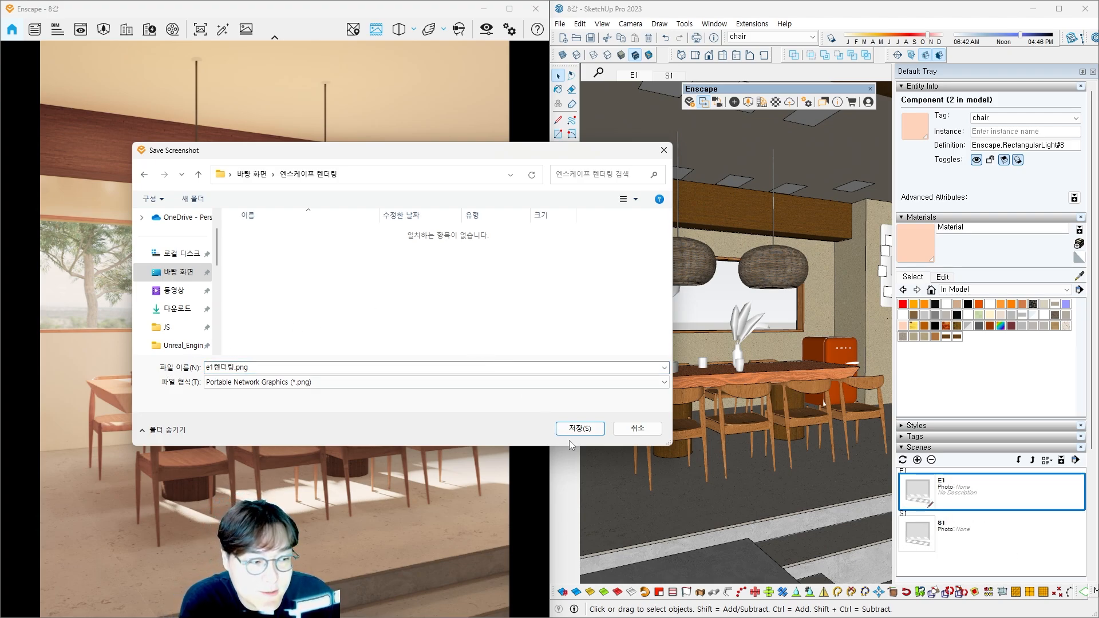
{"action": "left_click", "coordinate": [584, 431]}
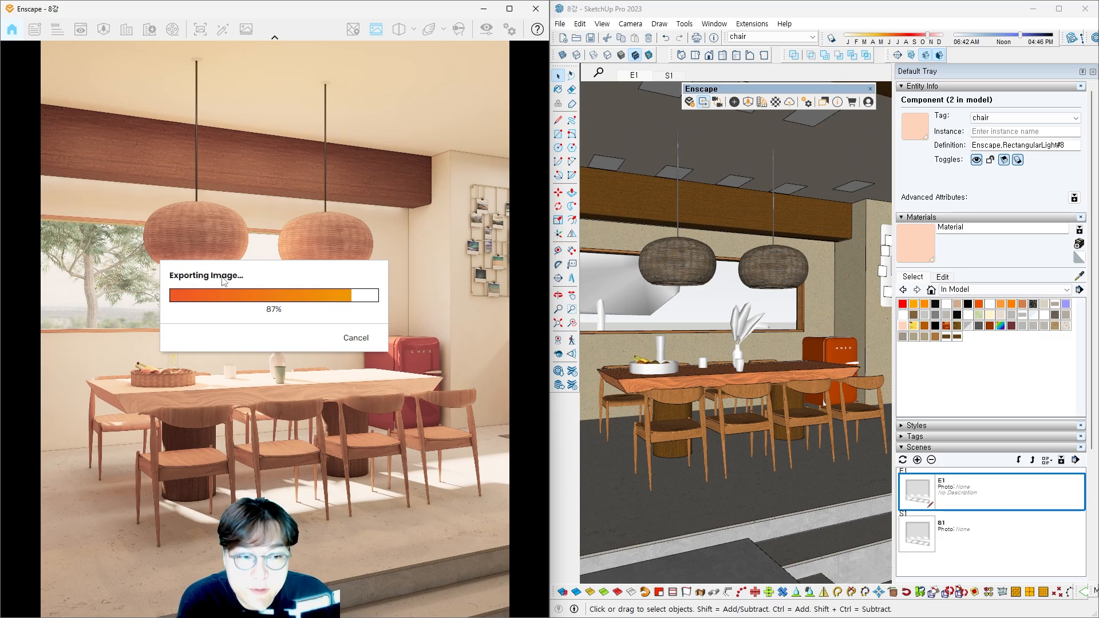
Step: Open e1렌더링.png in the image viewer, examine the table, chairs, pendant lamps and shadows up close, and close the viewer
{"action": "double_click", "coordinate": [408, 190]}
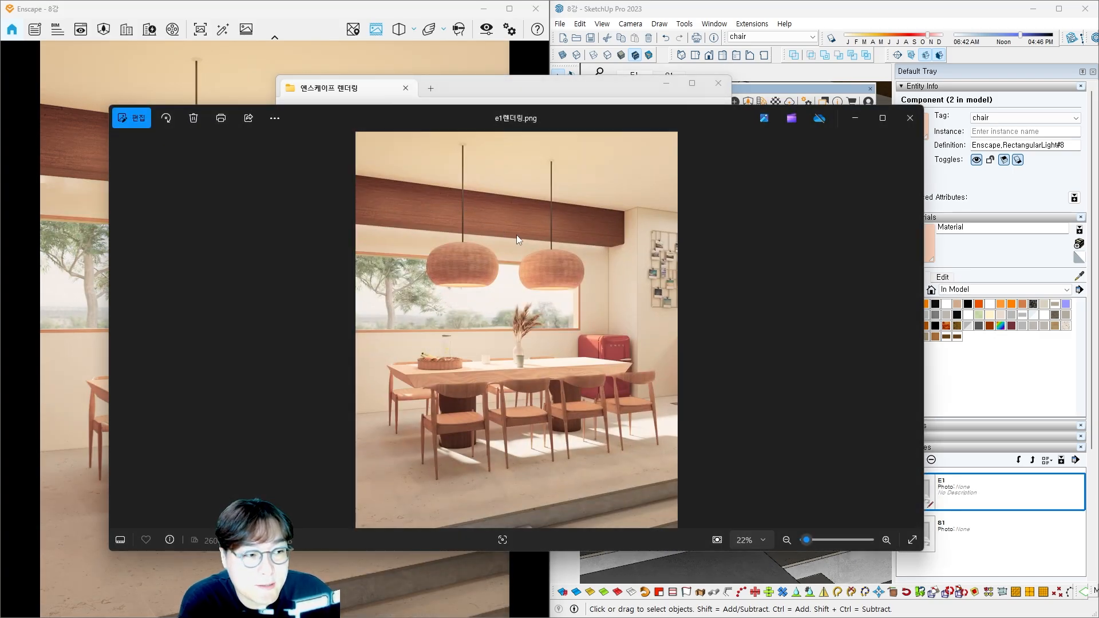
{"action": "double_click", "coordinate": [595, 122]}
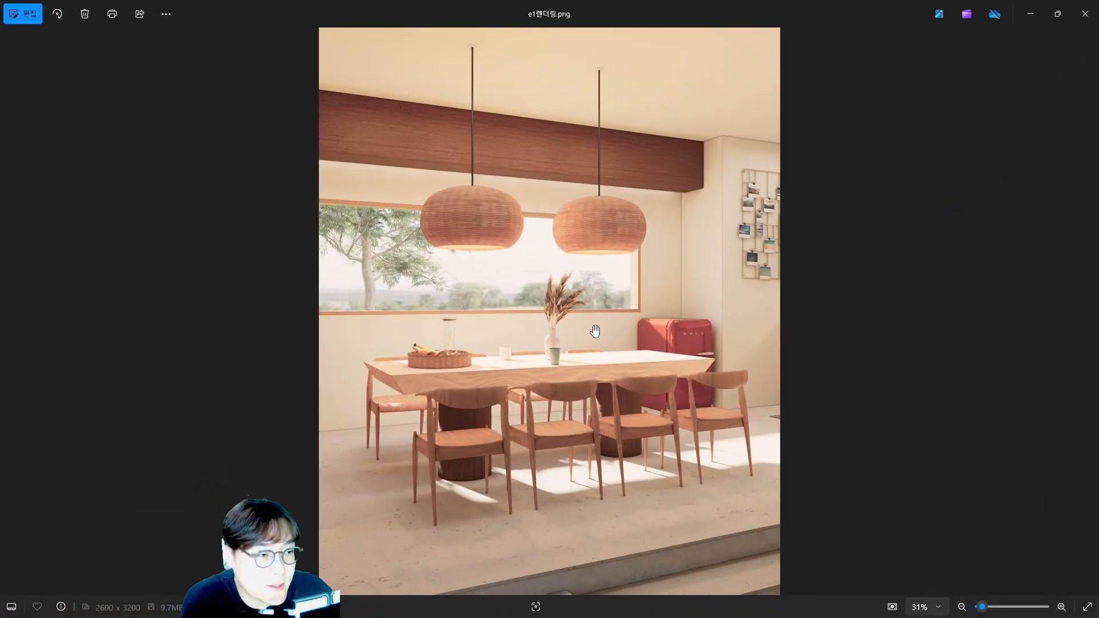
{"action": "scroll", "coordinate": [600, 335], "scroll_direction": "up", "scroll_amount": 1}
{"action": "scroll", "coordinate": [606, 340], "scroll_direction": "up", "scroll_amount": 3}
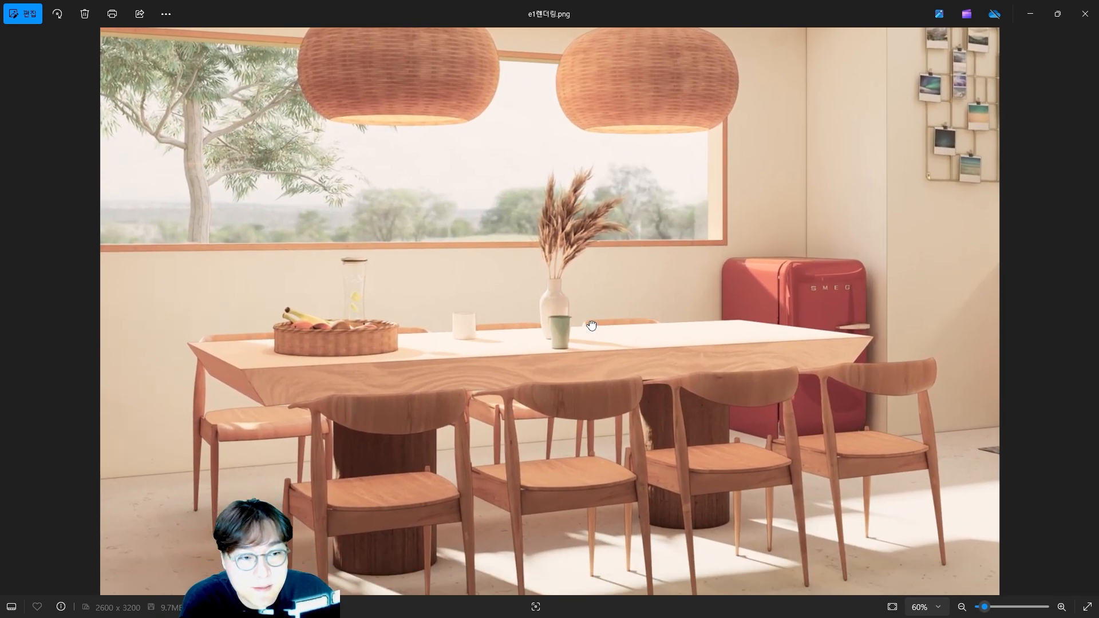
{"action": "scroll", "coordinate": [346, 314], "scroll_direction": "up", "scroll_amount": 2}
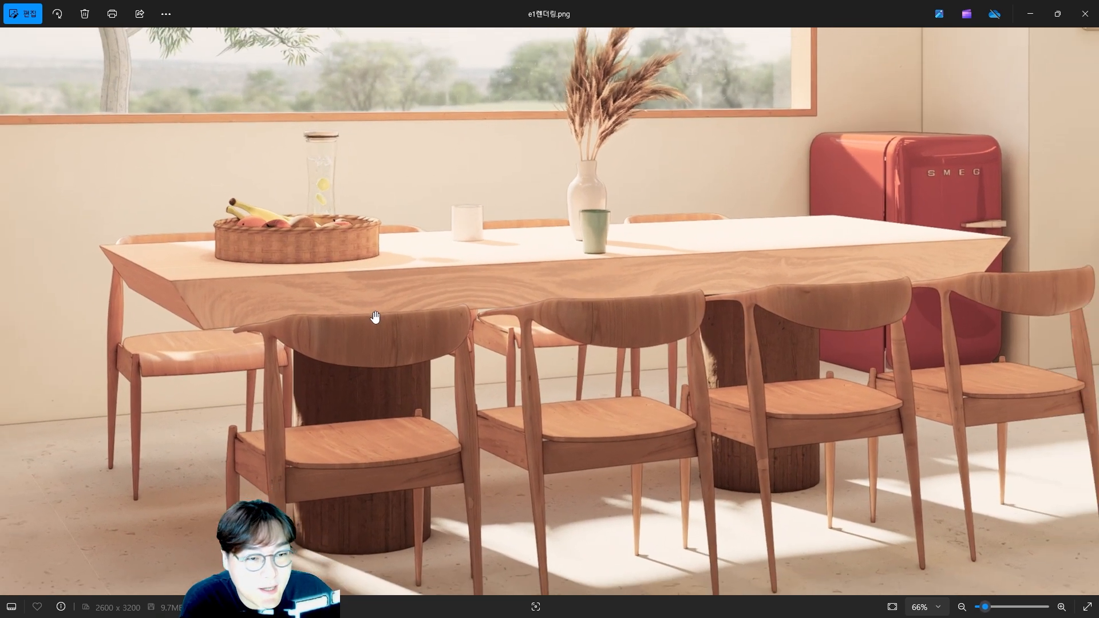
{"action": "scroll", "coordinate": [215, 286], "scroll_direction": "up", "scroll_amount": 1}
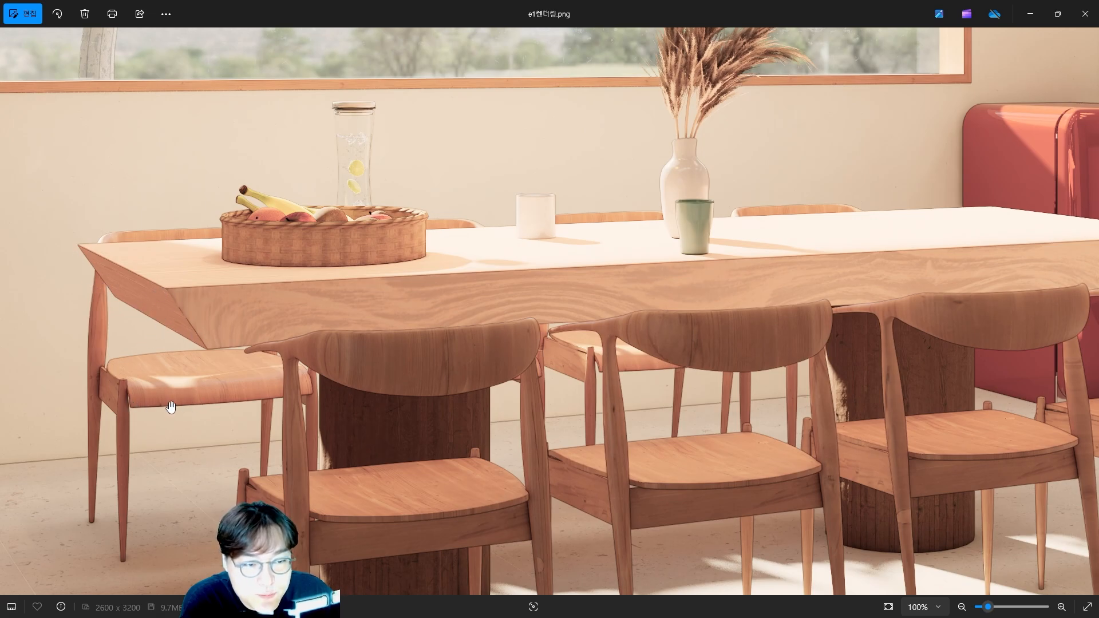
{"action": "scroll", "coordinate": [364, 384], "scroll_direction": "down", "scroll_amount": 1}
{"action": "scroll", "coordinate": [364, 385], "scroll_direction": "down", "scroll_amount": 3}
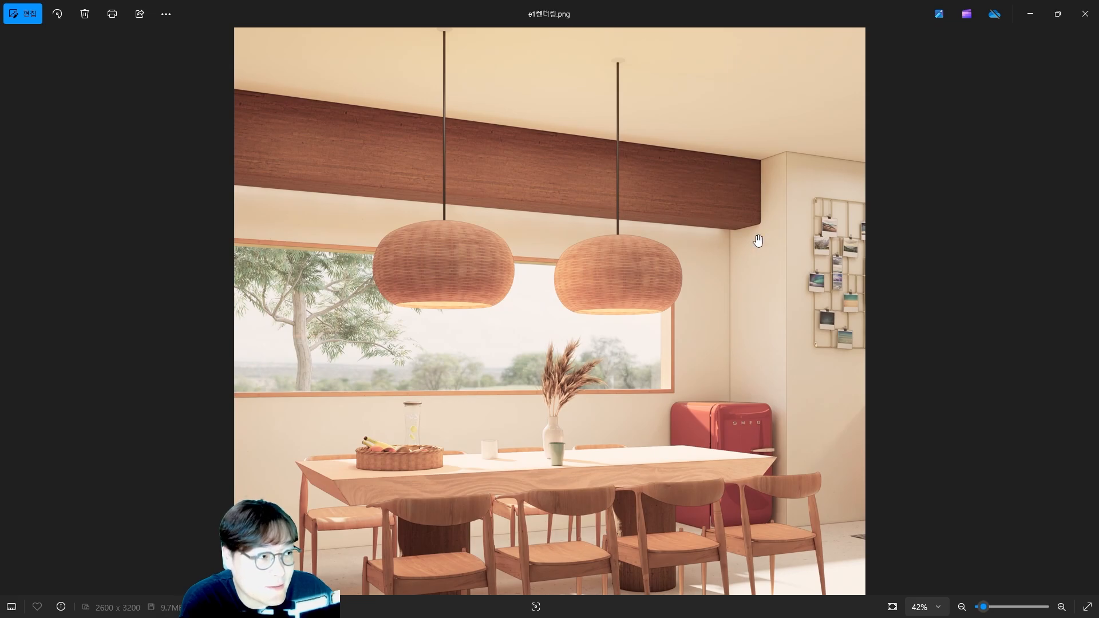
{"action": "scroll", "coordinate": [652, 263], "scroll_direction": "down", "scroll_amount": 1}
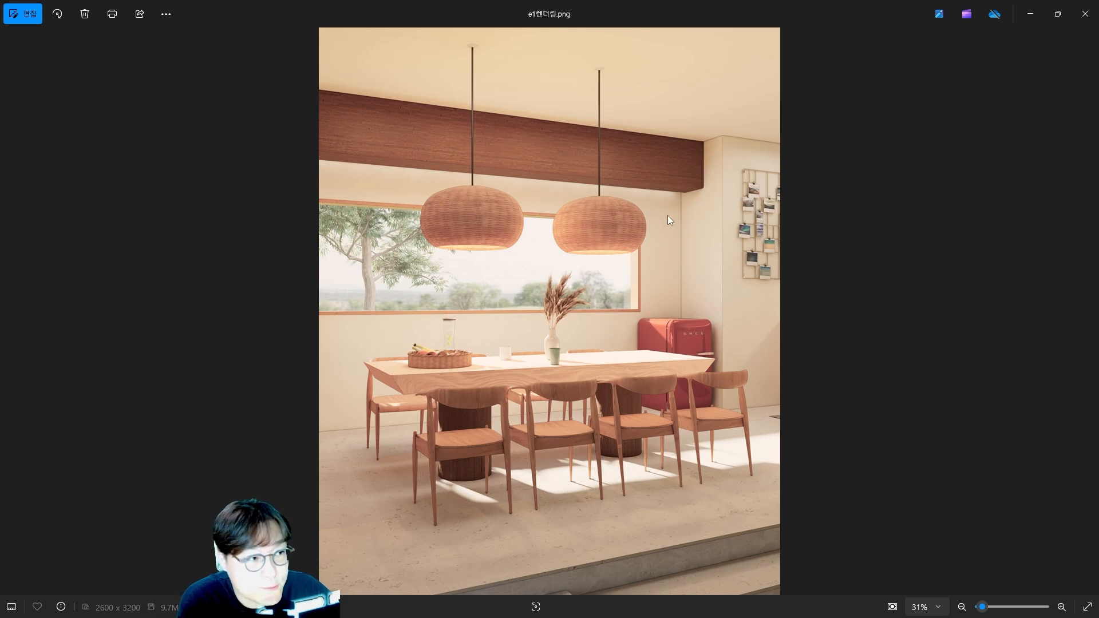
{"action": "left_click", "coordinate": [1088, 16]}
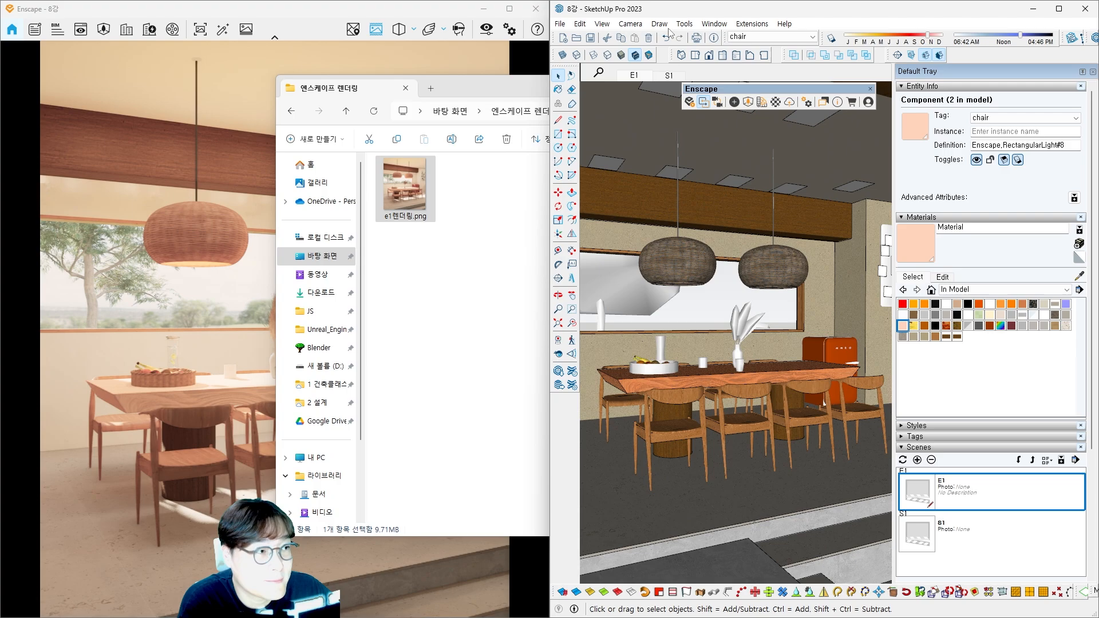
Step: Return to the SketchUp model and hide the wooden beam above the dining window
{"action": "left_click", "coordinate": [380, 12]}
{"action": "scroll", "coordinate": [728, 246], "scroll_direction": "up", "scroll_amount": 5}
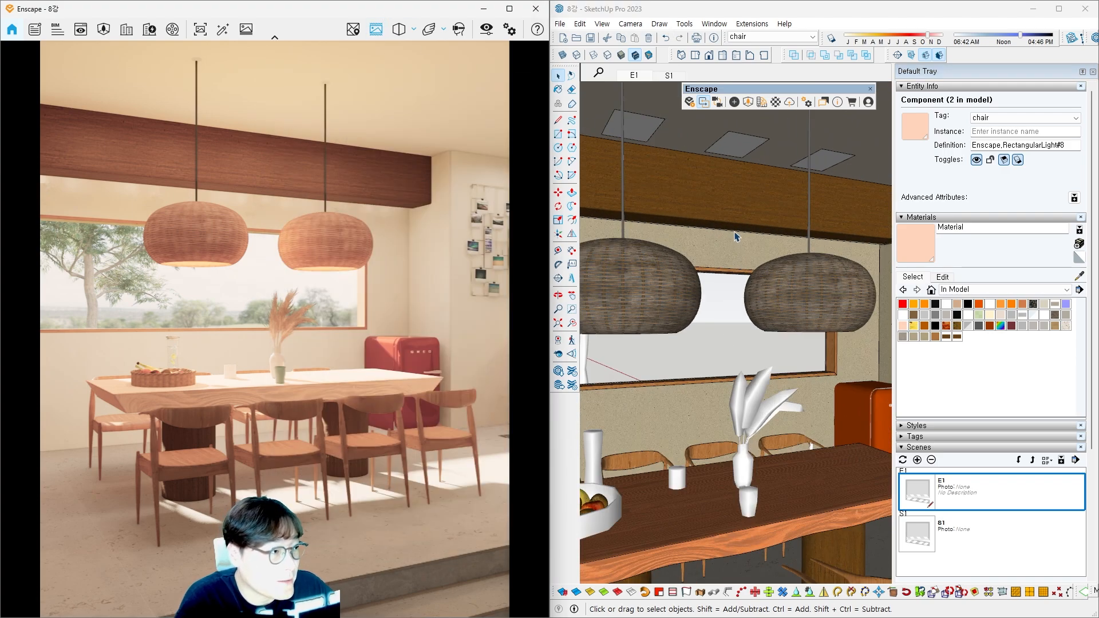
{"action": "left_click", "coordinate": [738, 211]}
{"action": "key", "text": "h"}
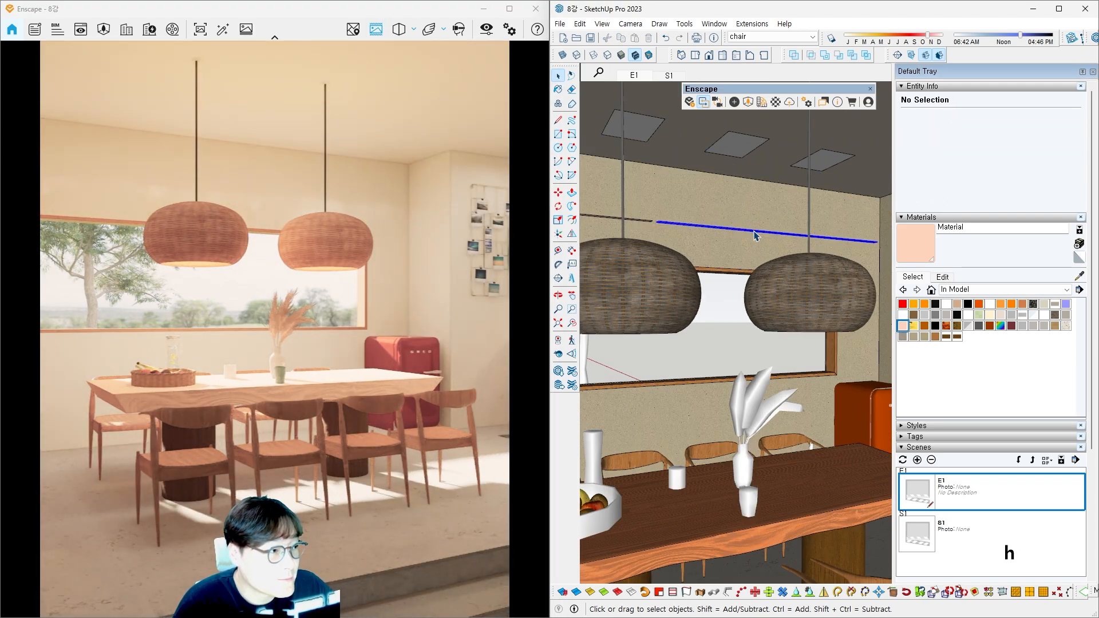
Step: Adjust the brightness of the rectangular light behind the hidden beam in its Enscape object properties
{"action": "left_click", "coordinate": [740, 233]}
{"action": "left_click", "coordinate": [735, 102]}
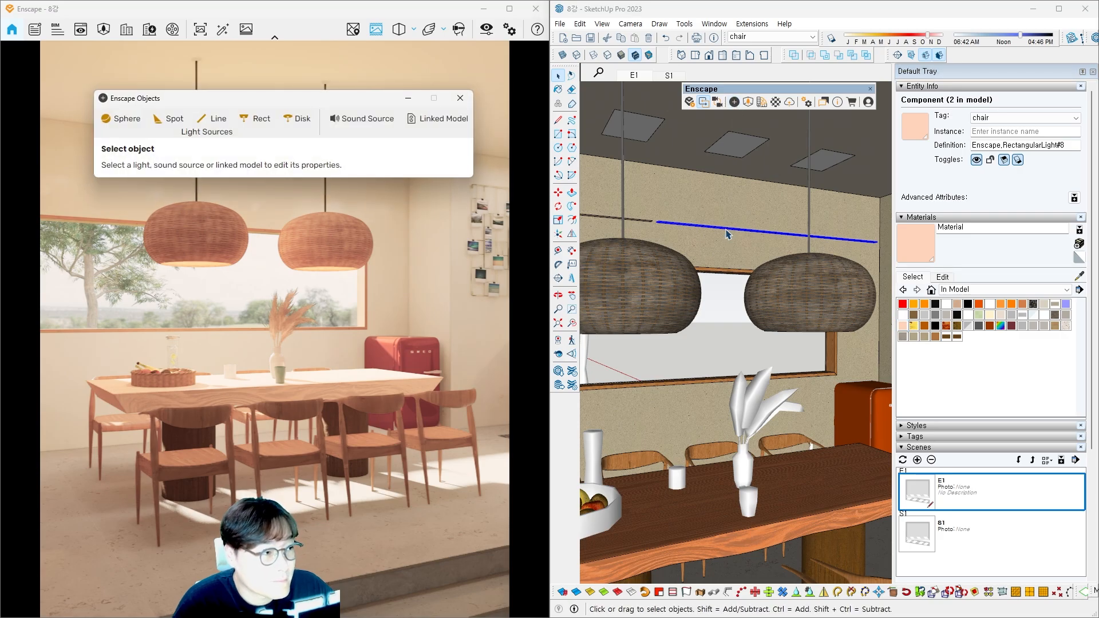
{"action": "left_click_drag", "start_coordinate": [319, 183], "coordinate": [369, 183]}
{"action": "left_click", "coordinate": [461, 99]}
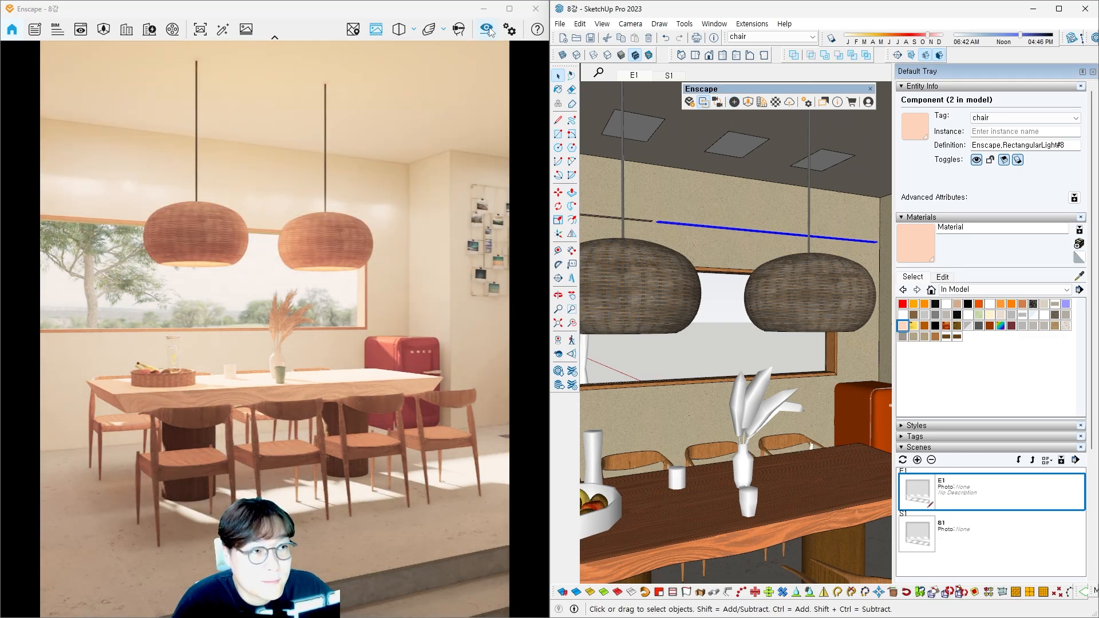
Step: Set the Setting2 Outlines to 4% and the Artificial Light Brightness to 92%
{"action": "left_click", "coordinate": [486, 29]}
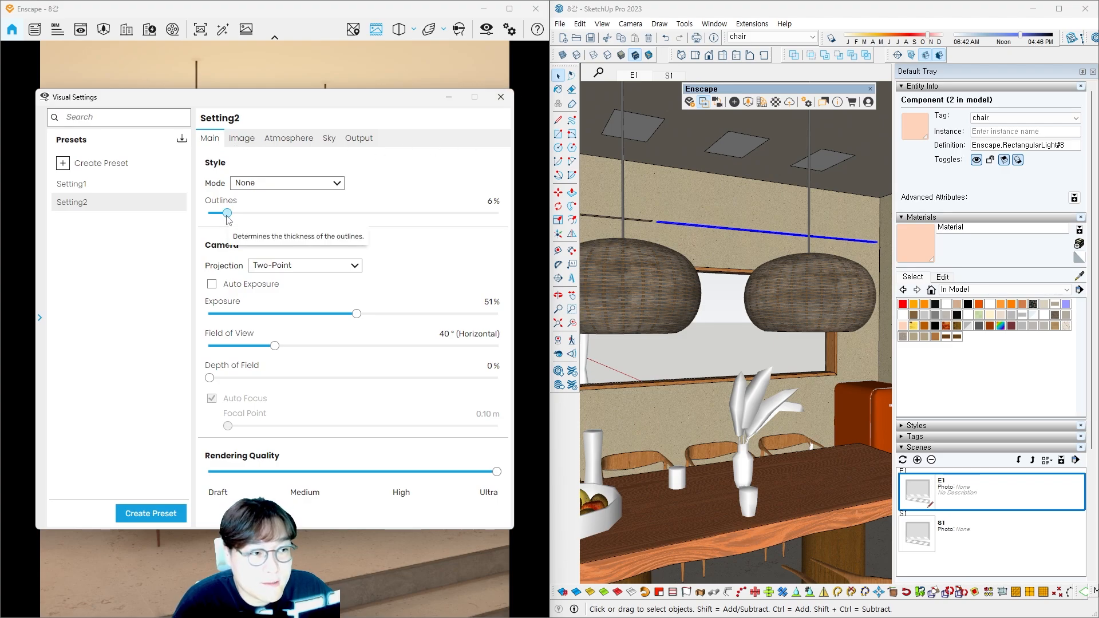
{"action": "left_click_drag", "start_coordinate": [227, 220], "coordinate": [225, 220]}
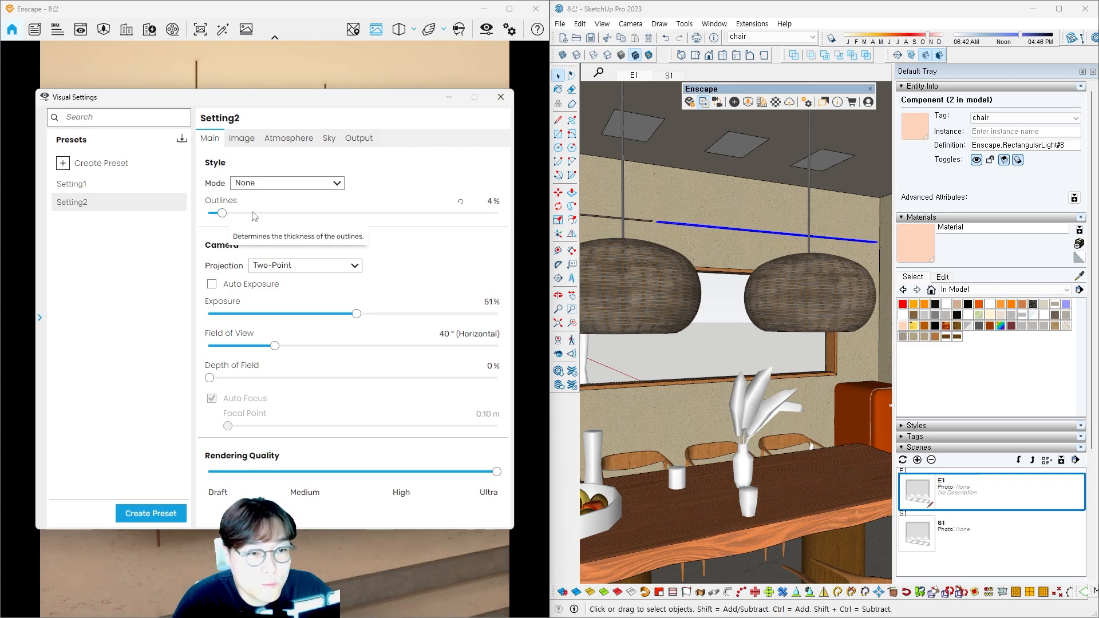
{"action": "left_click_drag", "start_coordinate": [322, 99], "coordinate": [844, 119]}
{"action": "left_click", "coordinate": [814, 159]}
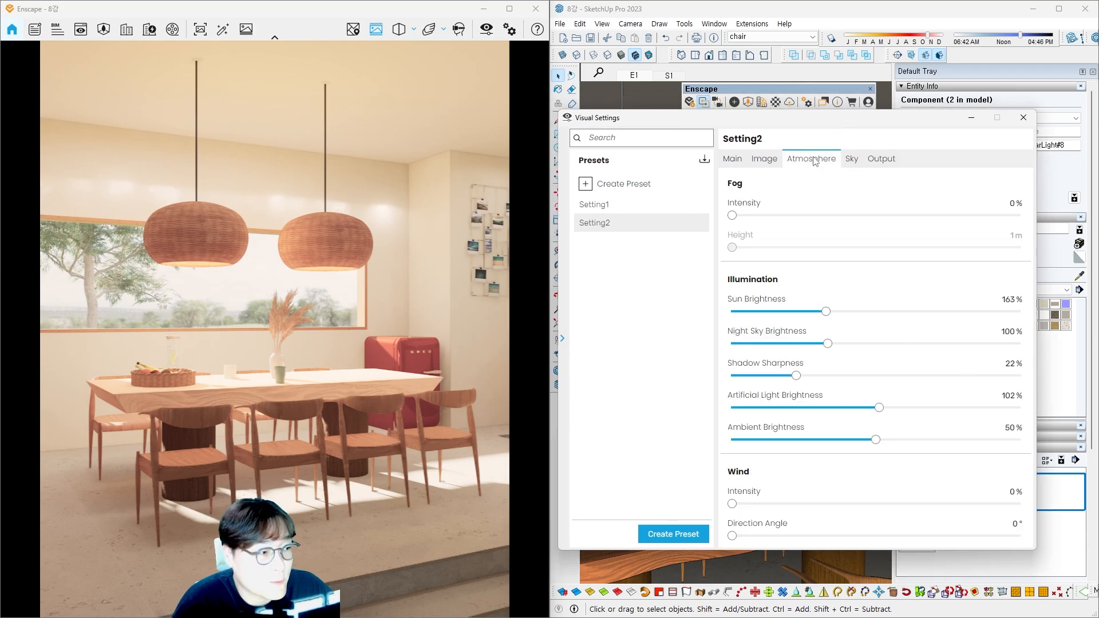
{"action": "left_click", "coordinate": [881, 410]}
{"action": "left_click_drag", "start_coordinate": [881, 410], "coordinate": [867, 410]}
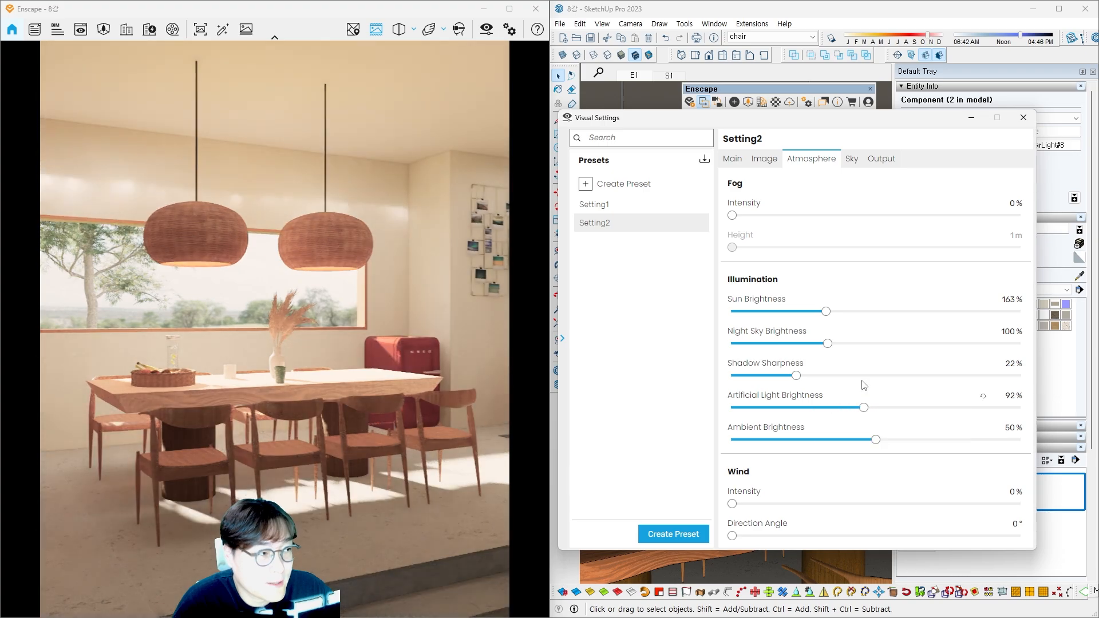
Step: Close the visual settings and raise the luminous power of the selected rectangular light above the dining window to 16.967 lm
{"action": "left_click", "coordinate": [1023, 118]}
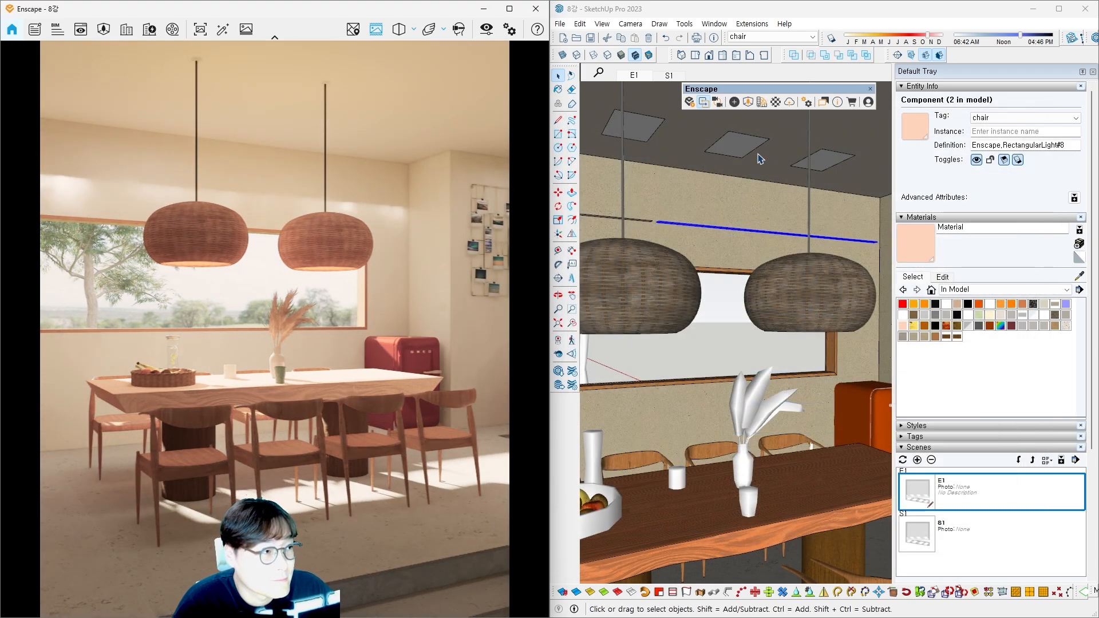
{"action": "left_click", "coordinate": [734, 102]}
{"action": "left_click", "coordinate": [705, 228]}
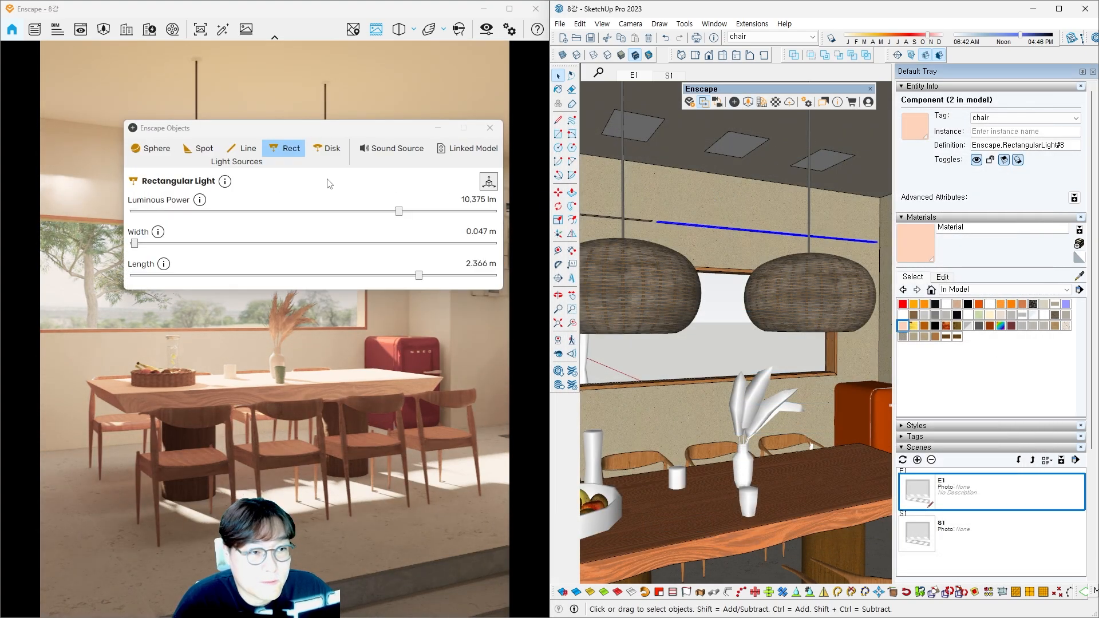
{"action": "left_click_drag", "start_coordinate": [401, 213], "coordinate": [413, 213]}
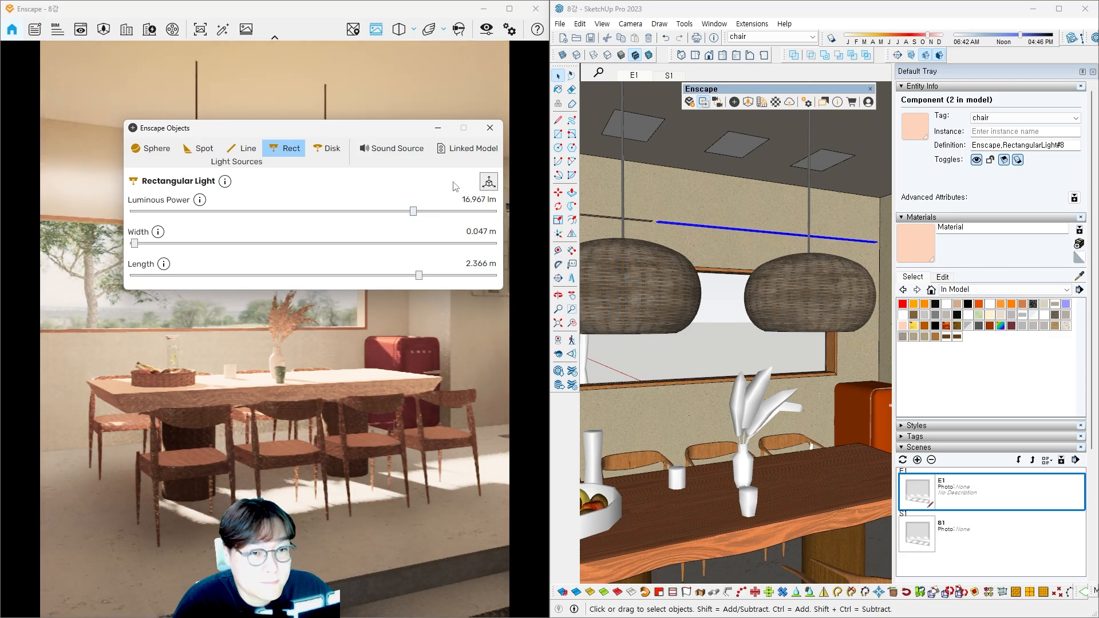
{"action": "left_click", "coordinate": [490, 128]}
Step: Set the saturation of the rectangular light's peach material to 51 and paint both light strips above the window with it
{"action": "key", "text": "b"}
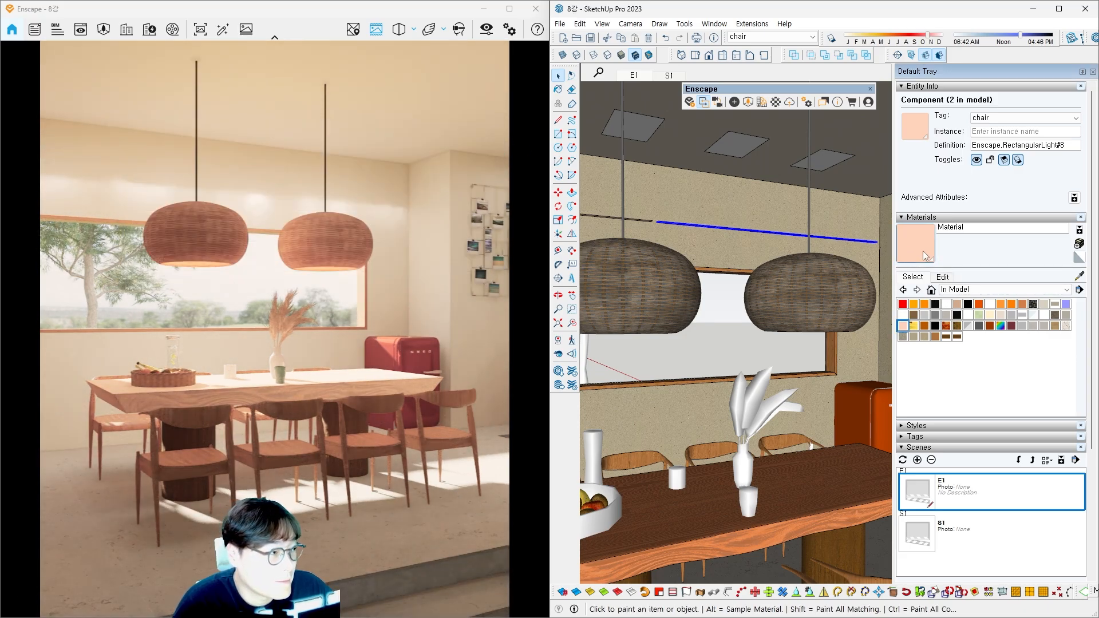
{"action": "left_click", "coordinate": [943, 277]}
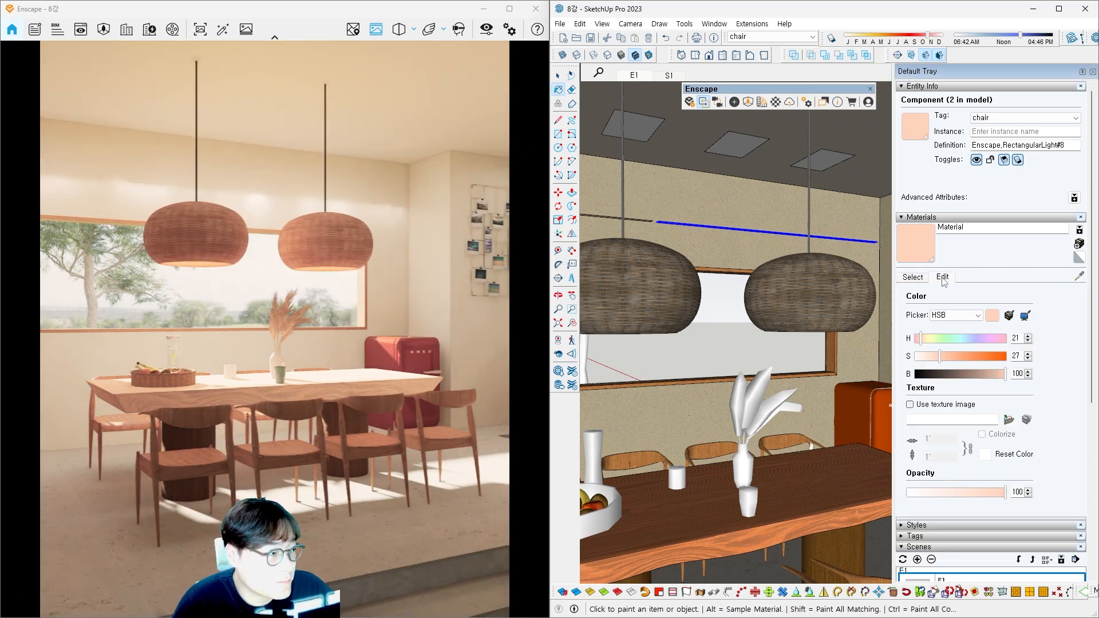
{"action": "left_click", "coordinate": [950, 356]}
{"action": "middle_click_drag", "start_coordinate": [712, 207], "coordinate": [728, 208]}
{"action": "scroll", "coordinate": [709, 242], "scroll_direction": "up", "scroll_amount": 6}
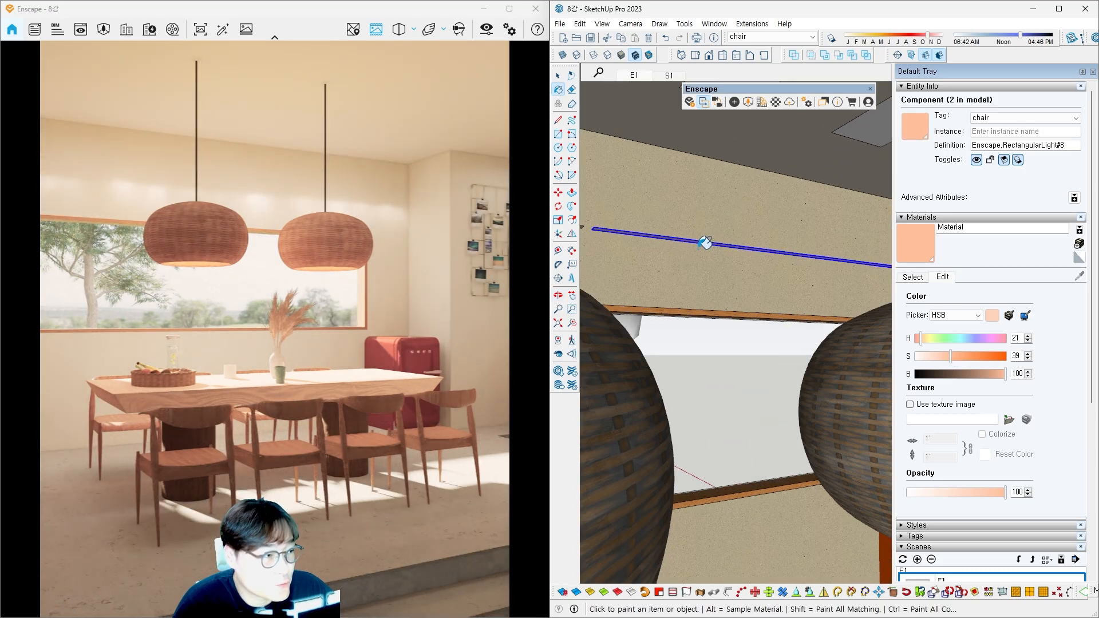
{"action": "mouse_move", "coordinate": [705, 244]}
{"action": "middle_mouse_down", "text": "shift"}
{"action": "mouse_move", "coordinate": [792, 216]}
{"action": "mouse_move", "coordinate": [653, 162]}
{"action": "mouse_move", "coordinate": [754, 248]}
{"action": "middle_mouse_up", "text": "shift"}
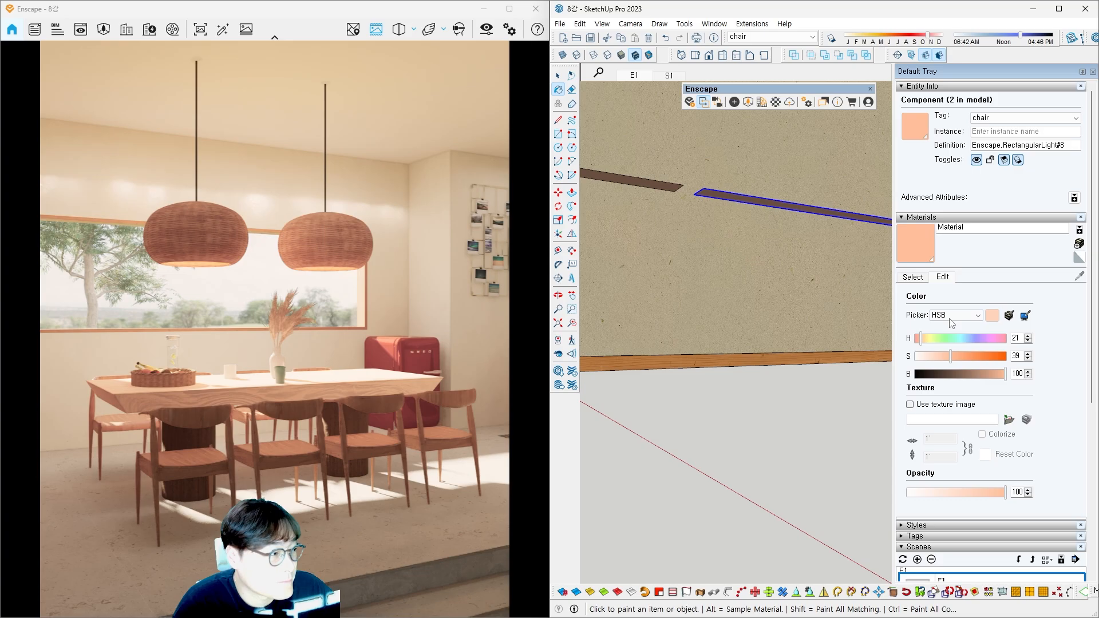
{"action": "left_click_drag", "start_coordinate": [955, 355], "coordinate": [961, 355]}
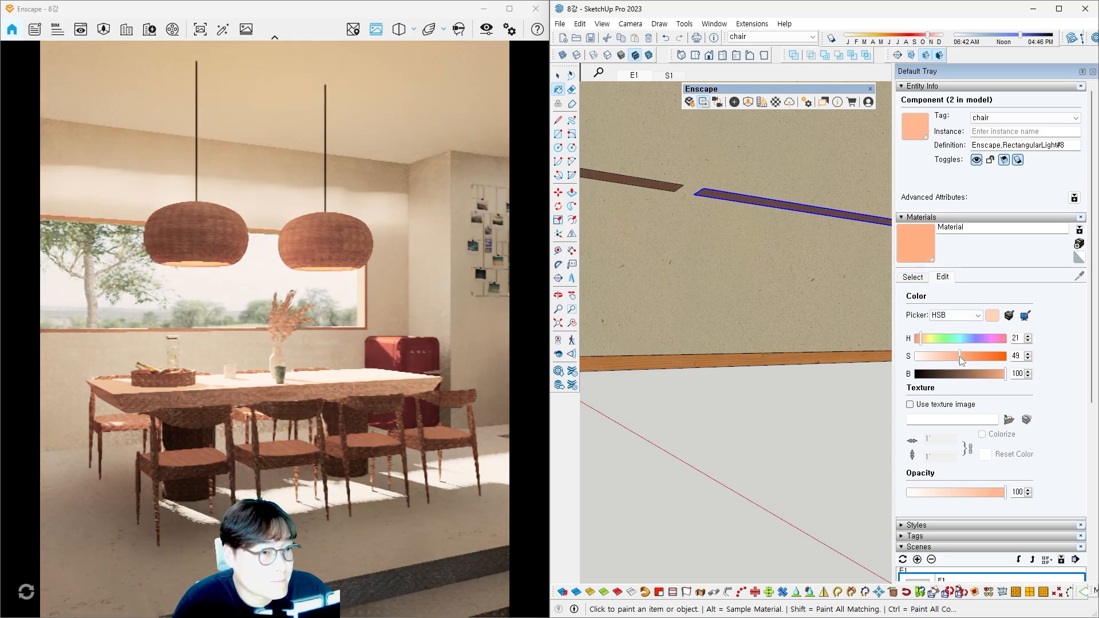
{"action": "scroll", "coordinate": [741, 193], "scroll_direction": "up", "scroll_amount": 1}
{"action": "left_click", "coordinate": [739, 194]}
{"action": "left_click", "coordinate": [633, 172]}
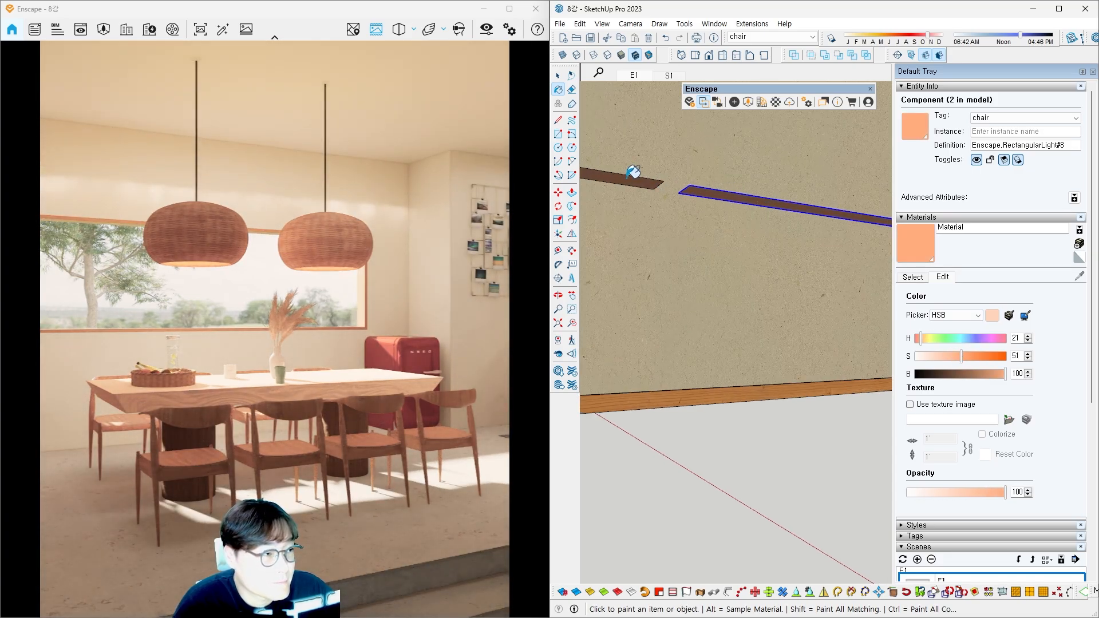
Step: Unhide the wooden beam above the dining window
{"action": "scroll", "coordinate": [633, 171], "scroll_direction": "down", "scroll_amount": 1}
{"action": "mouse_move", "coordinate": [751, 244]}
{"action": "middle_mouse_down"}
{"action": "mouse_move", "coordinate": [792, 268]}
{"action": "mouse_move", "coordinate": [751, 257]}
{"action": "middle_mouse_up"}
{"action": "scroll", "coordinate": [792, 268], "scroll_direction": "down", "scroll_amount": 2}
{"action": "key", "text": "space"}
{"action": "scroll", "coordinate": [768, 275], "scroll_direction": "down", "scroll_amount": 3}
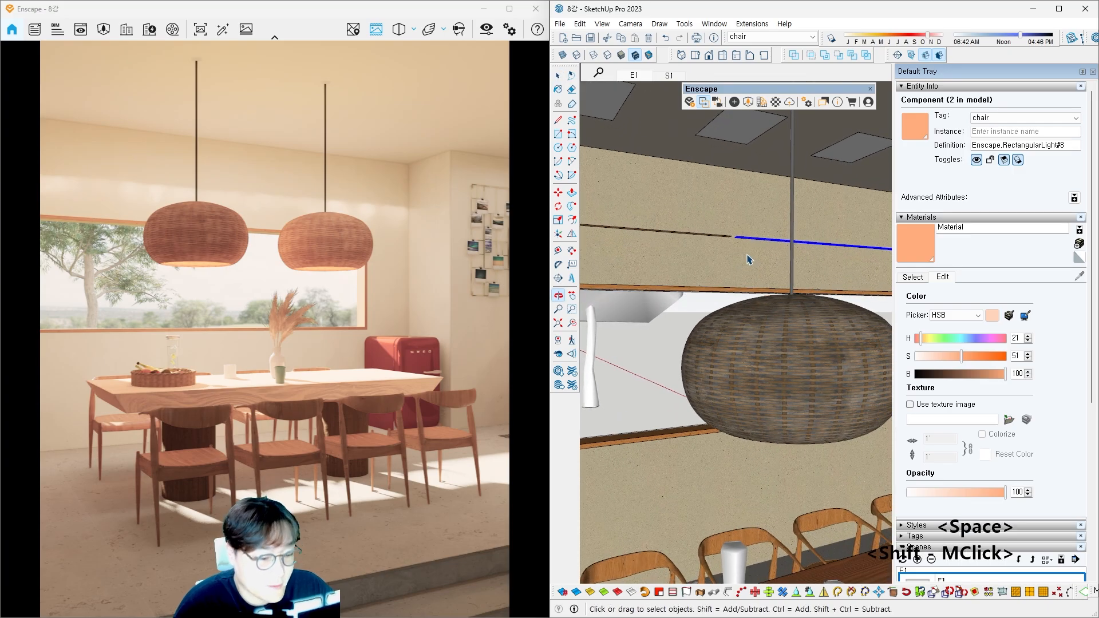
{"action": "scroll", "coordinate": [749, 252], "scroll_direction": "down", "scroll_amount": 5}
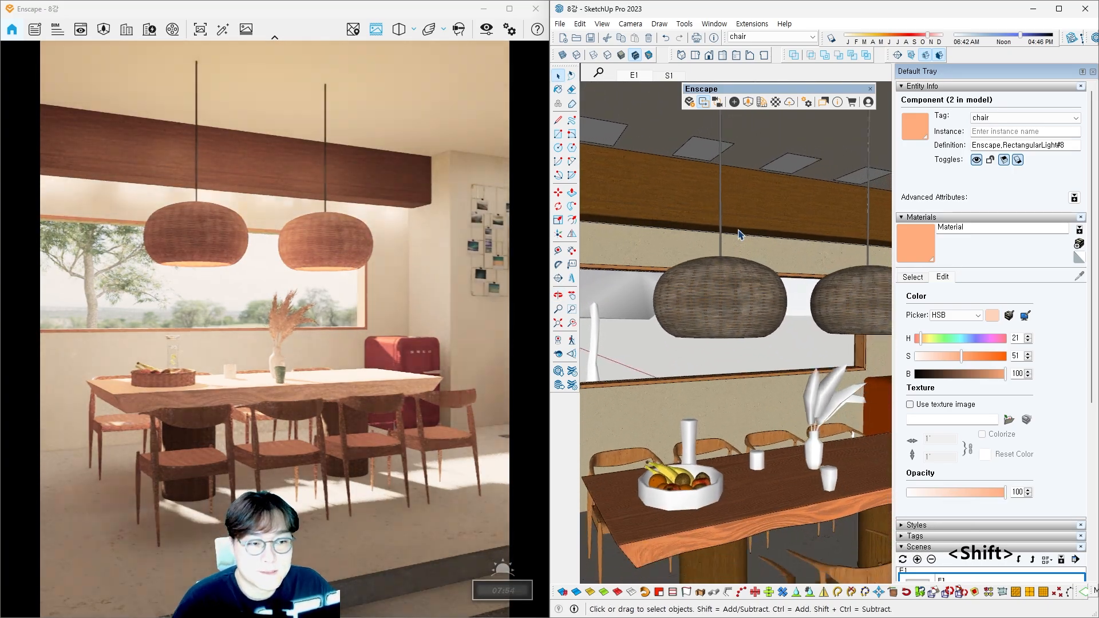
{"action": "scroll", "coordinate": [740, 234], "scroll_direction": "down", "scroll_amount": 4}
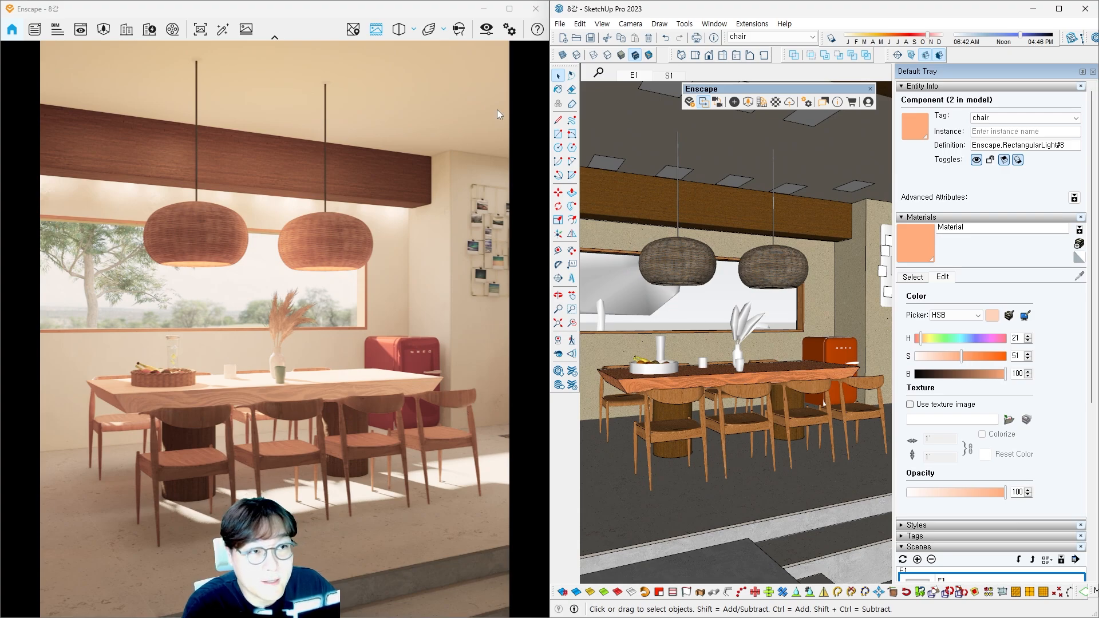
Step: Export a screenshot of the dining view as e1렌더링2.png in the 엔스케이프 렌더링 folder
{"action": "left_click", "coordinate": [200, 29]}
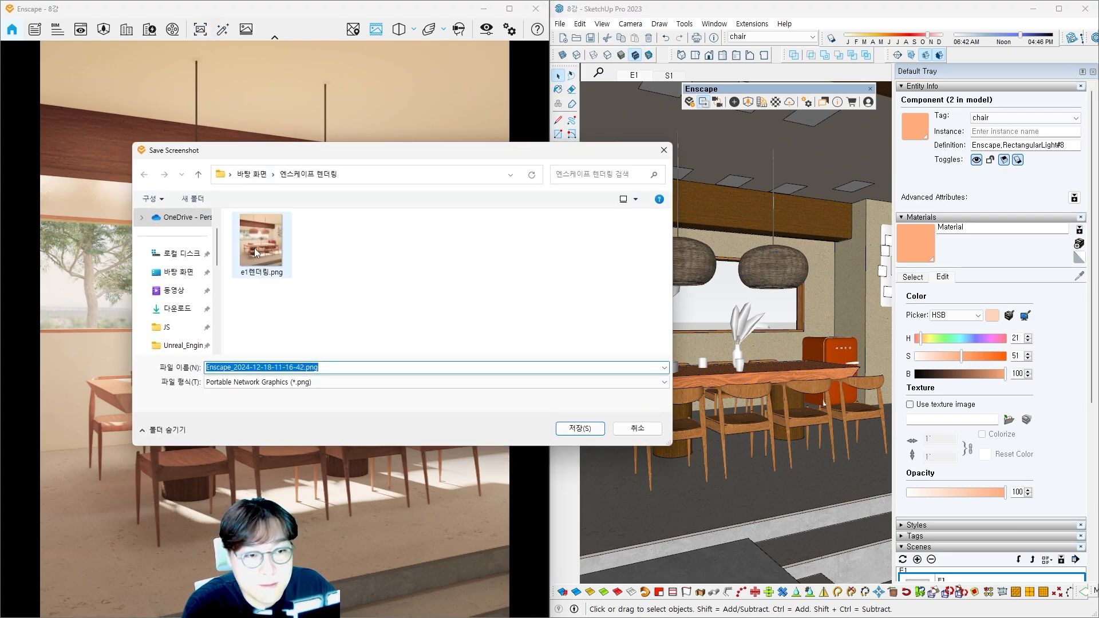
{"action": "left_click", "coordinate": [238, 367]}
{"action": "type", "text": "2"}
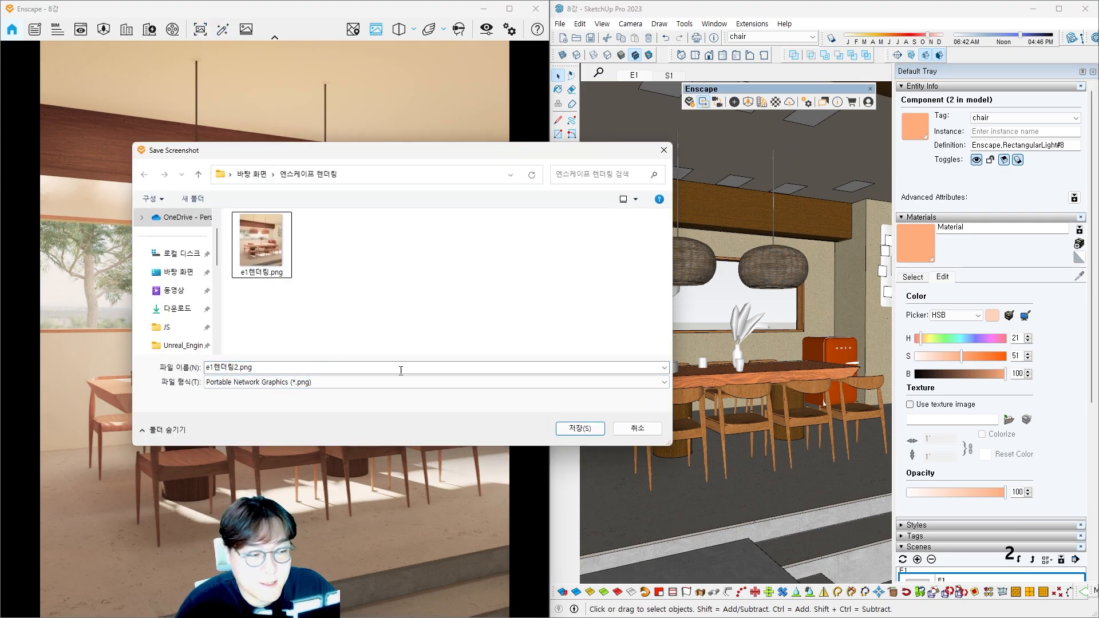
{"action": "left_click", "coordinate": [560, 430]}
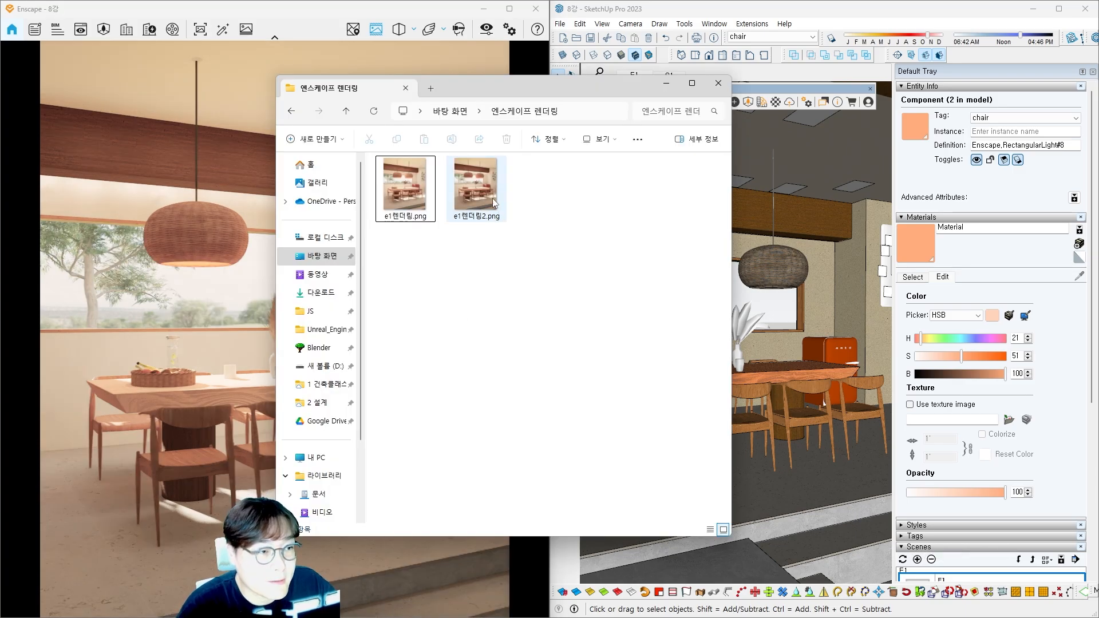
Step: Open e1렌더링2.png in the image viewer and compare its lighting with the earlier e1렌더링.png
{"action": "double_click", "coordinate": [489, 196]}
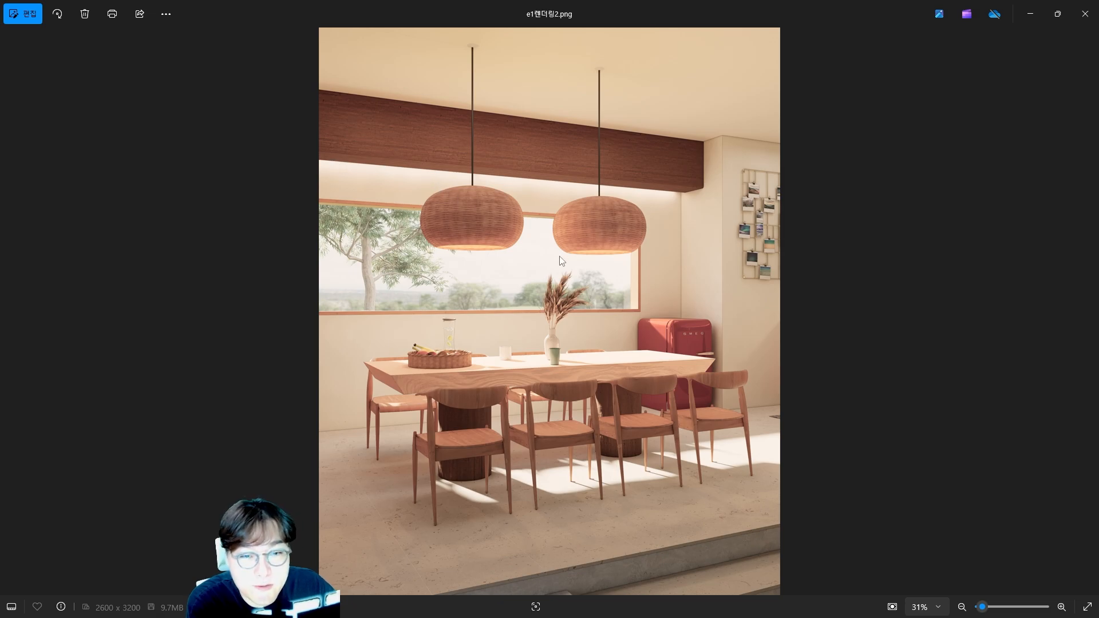
{"action": "key", "text": "Left"}
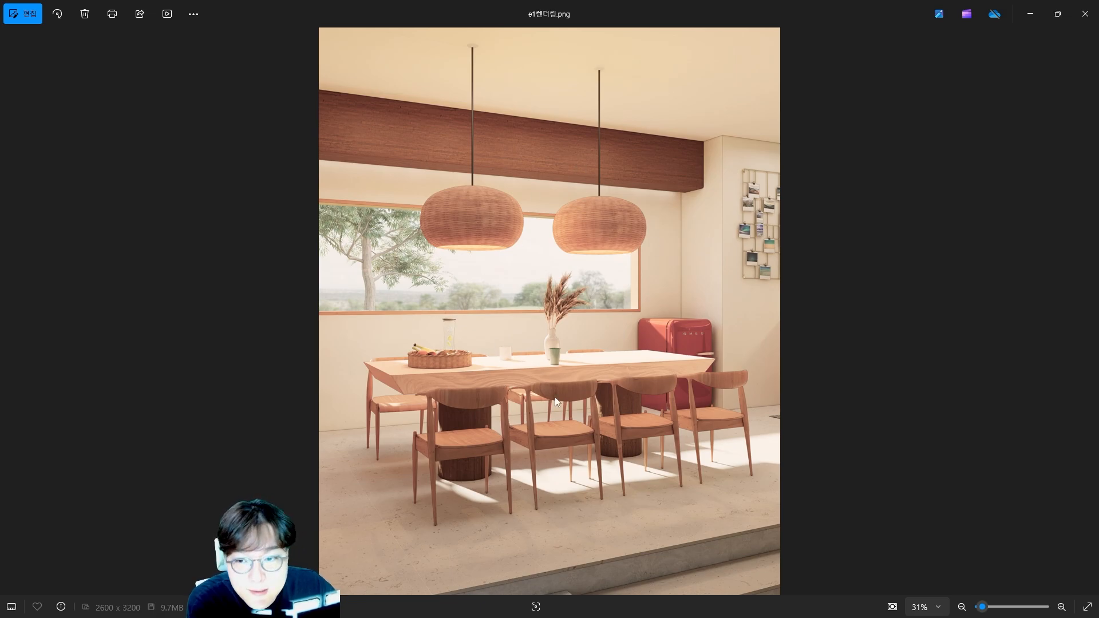
{"action": "key", "text": "Right"}
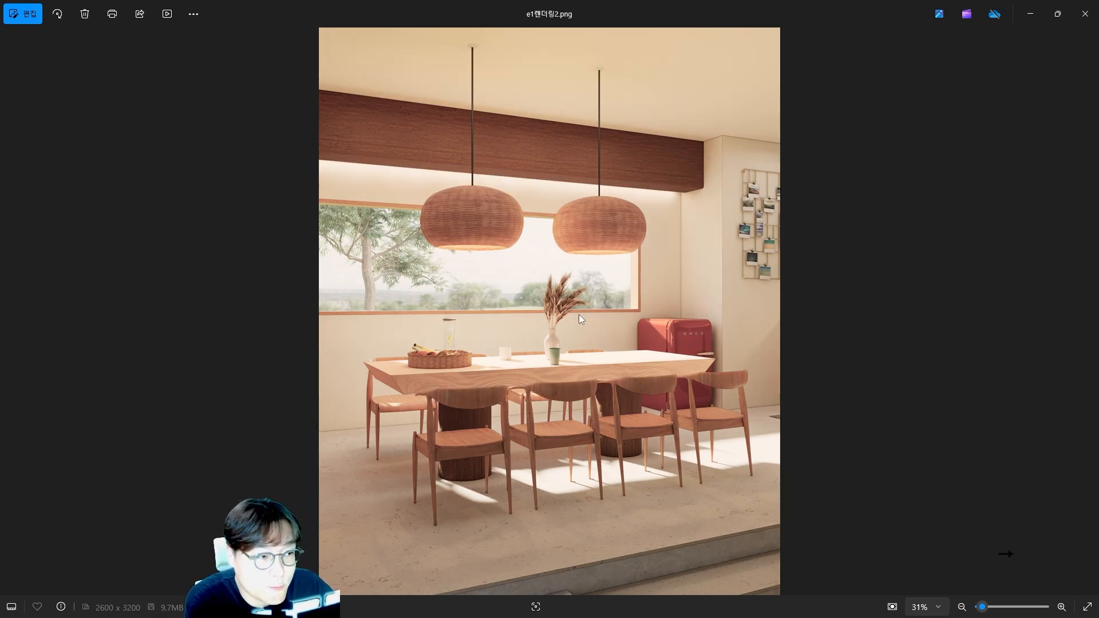